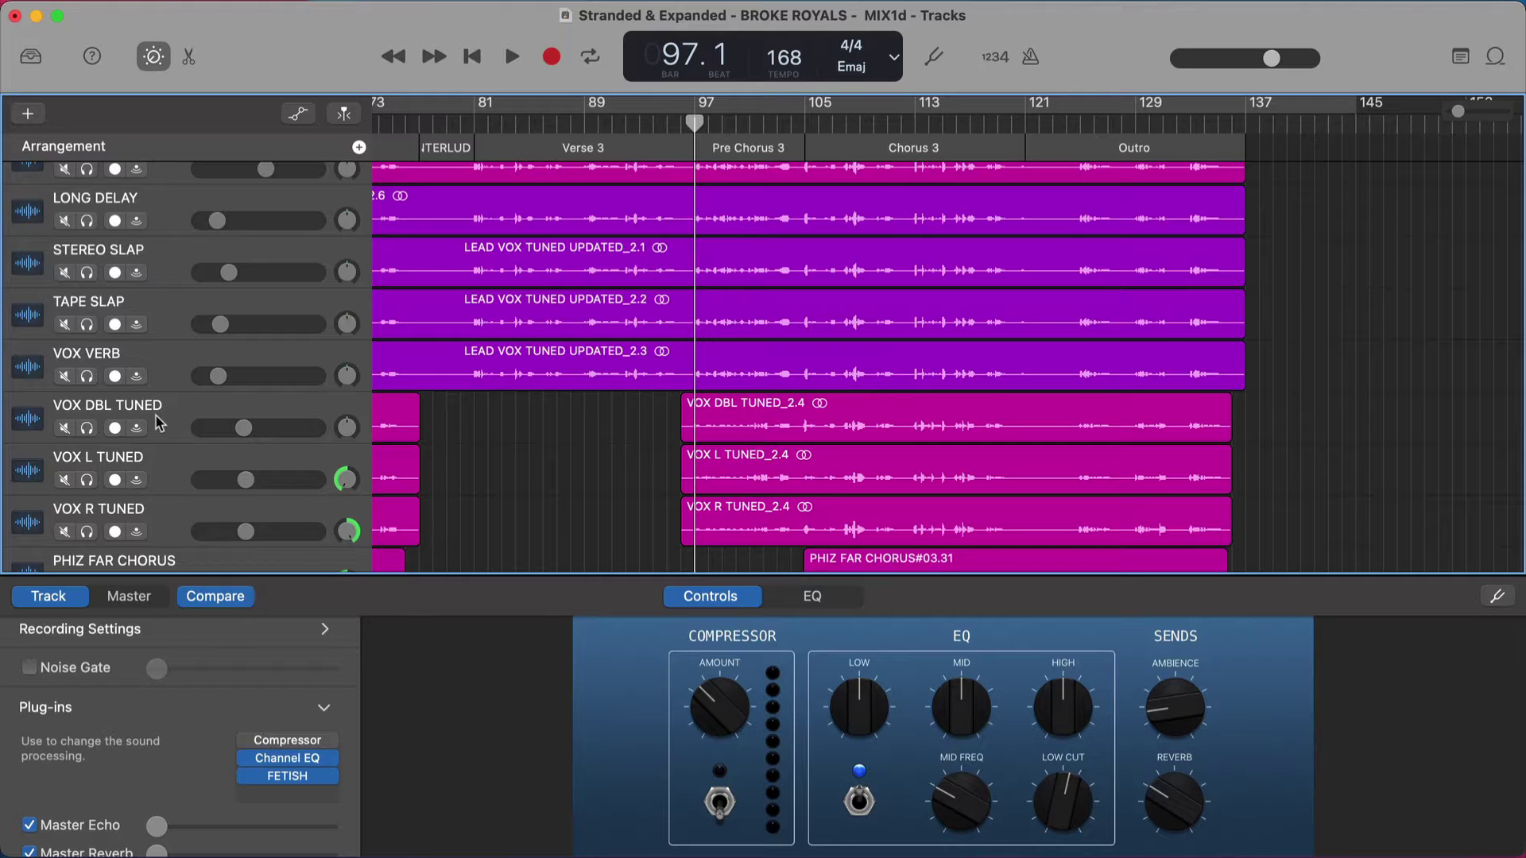
# Solo the VOX DBL, VOX L and VOX R TUNED tracks, listen from bar 97, and unsolo all three.
pyautogui.click(87, 428)
pyautogui.click(87, 480)
pyautogui.click(87, 531)
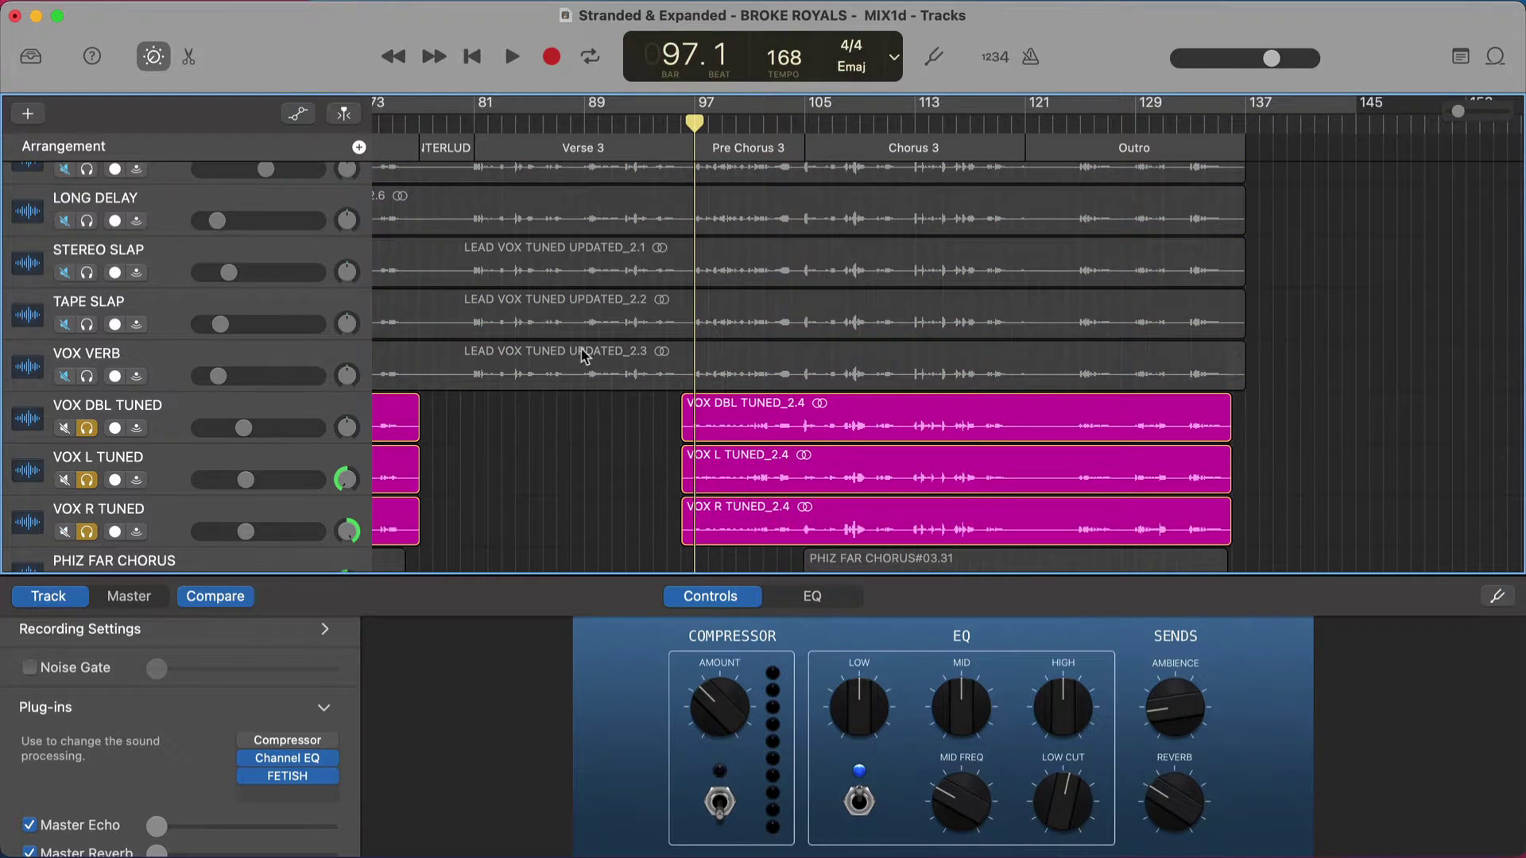
pyautogui.press('space')
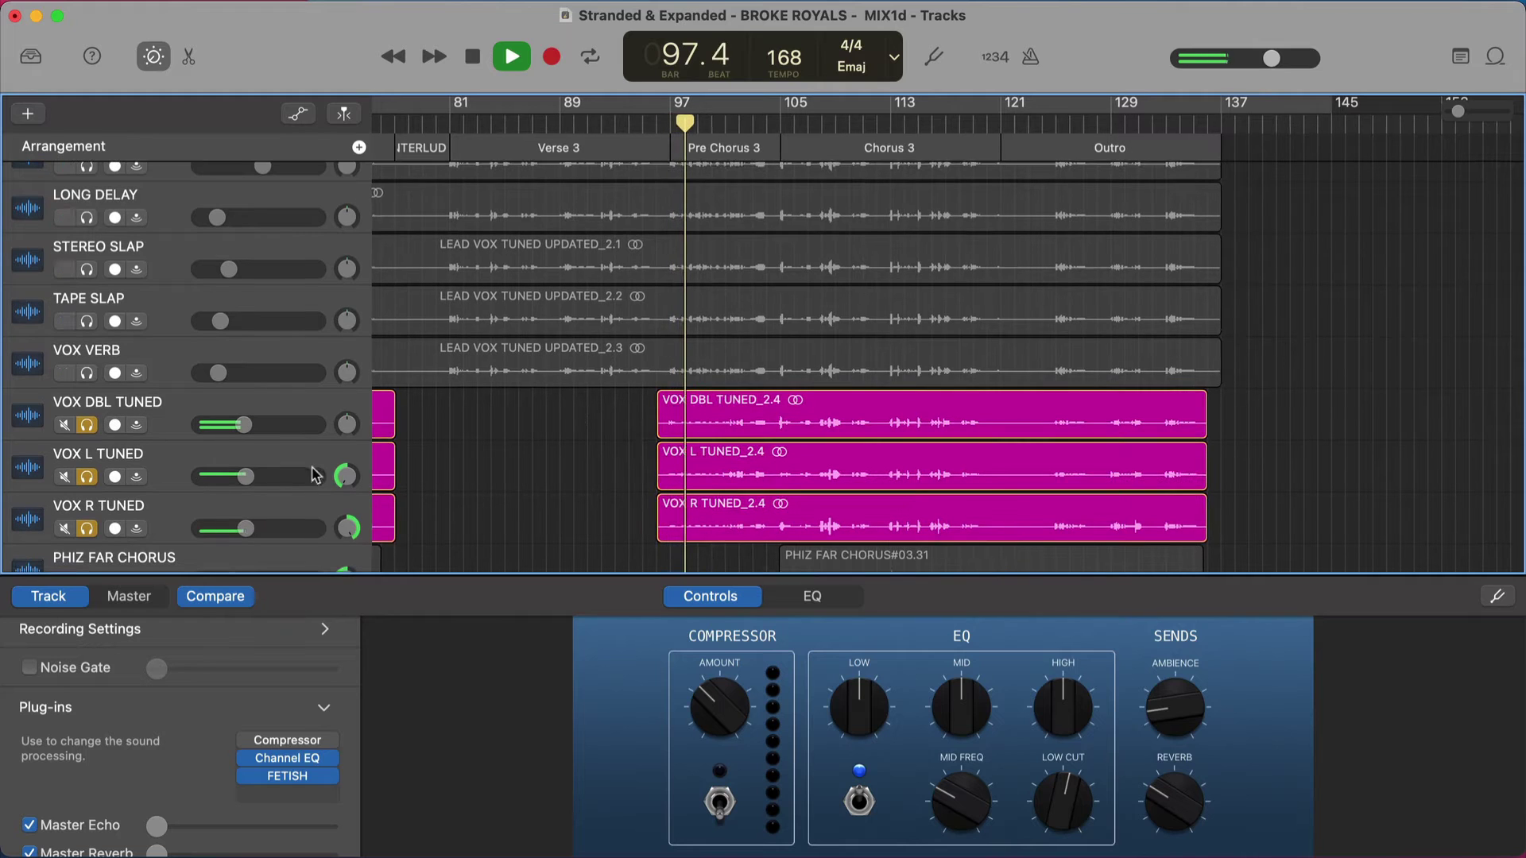
pyautogui.press('space')
pyautogui.moveTo(86, 425); pyautogui.dragTo(87, 528)
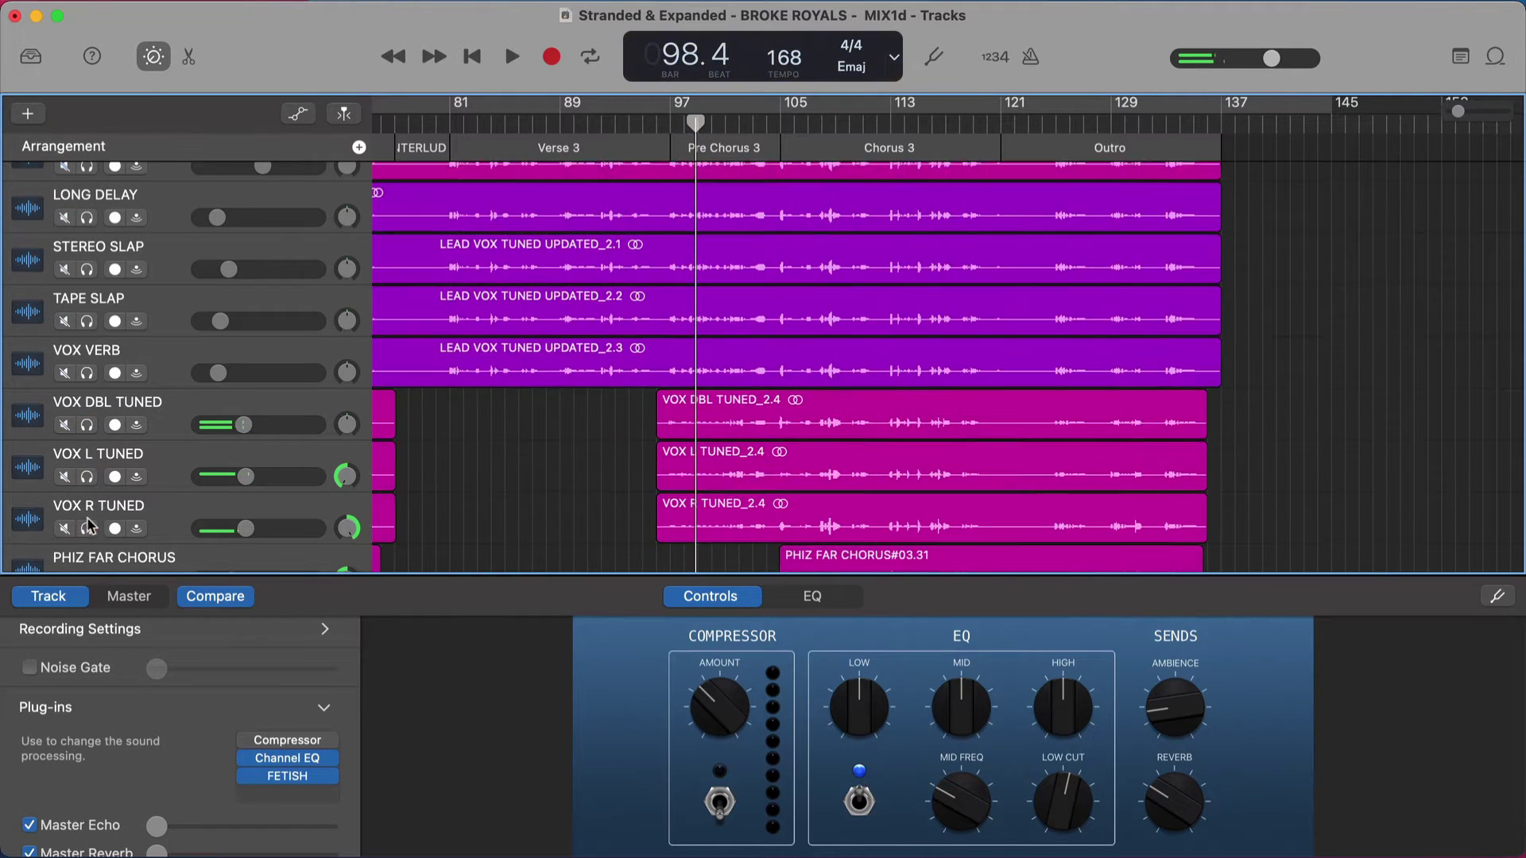
# Solo all the far chorus, gang vocal and outro vocal tracks down to GANG2.
pyautogui.scroll(-5, 99, 467)
pyautogui.scroll(-1, 113, 353)
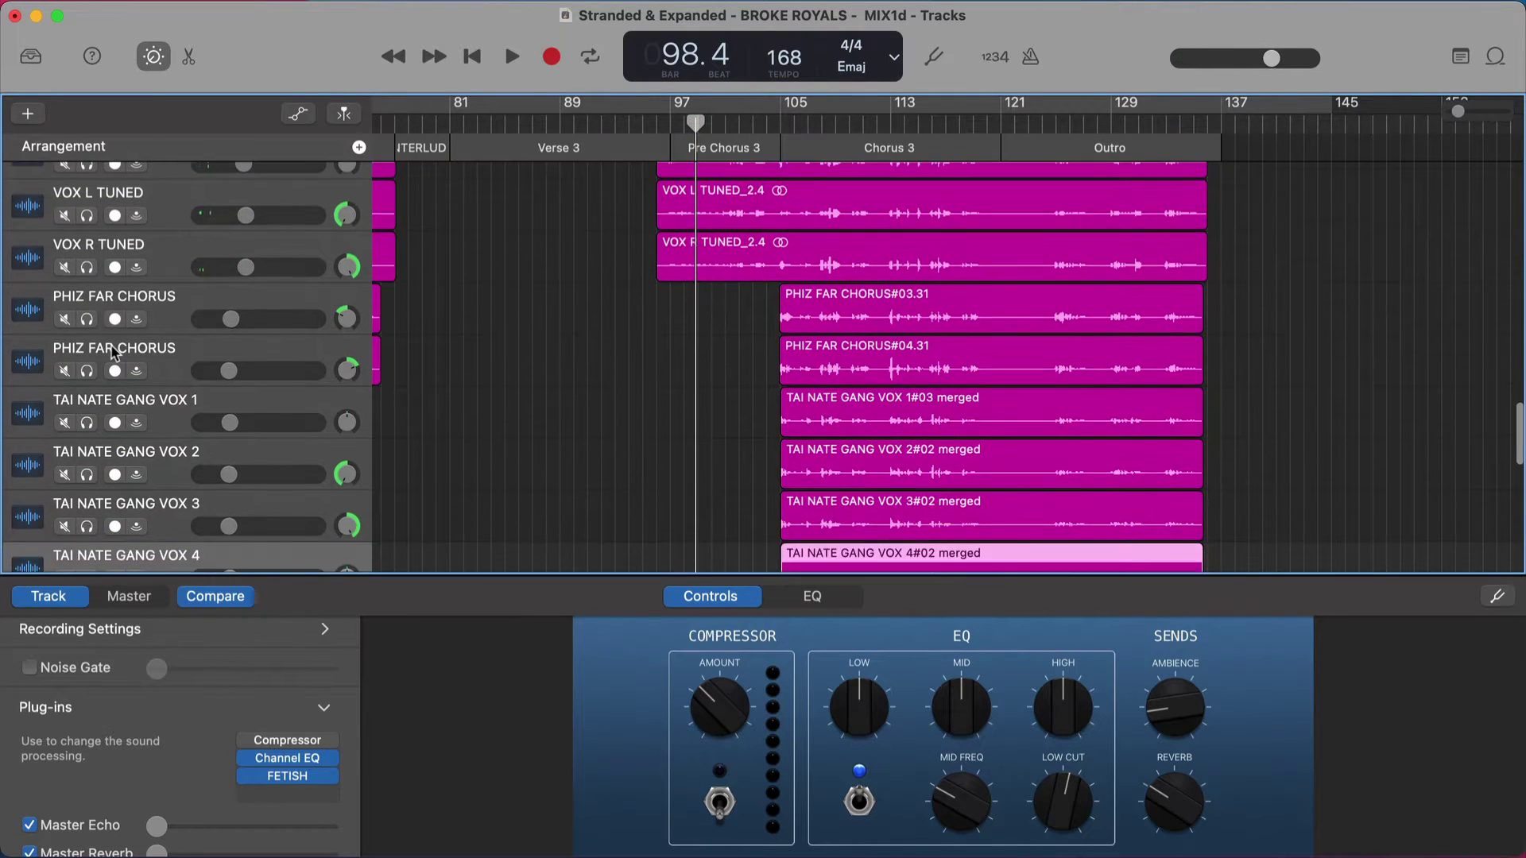
pyautogui.scroll(-1, 148, 352)
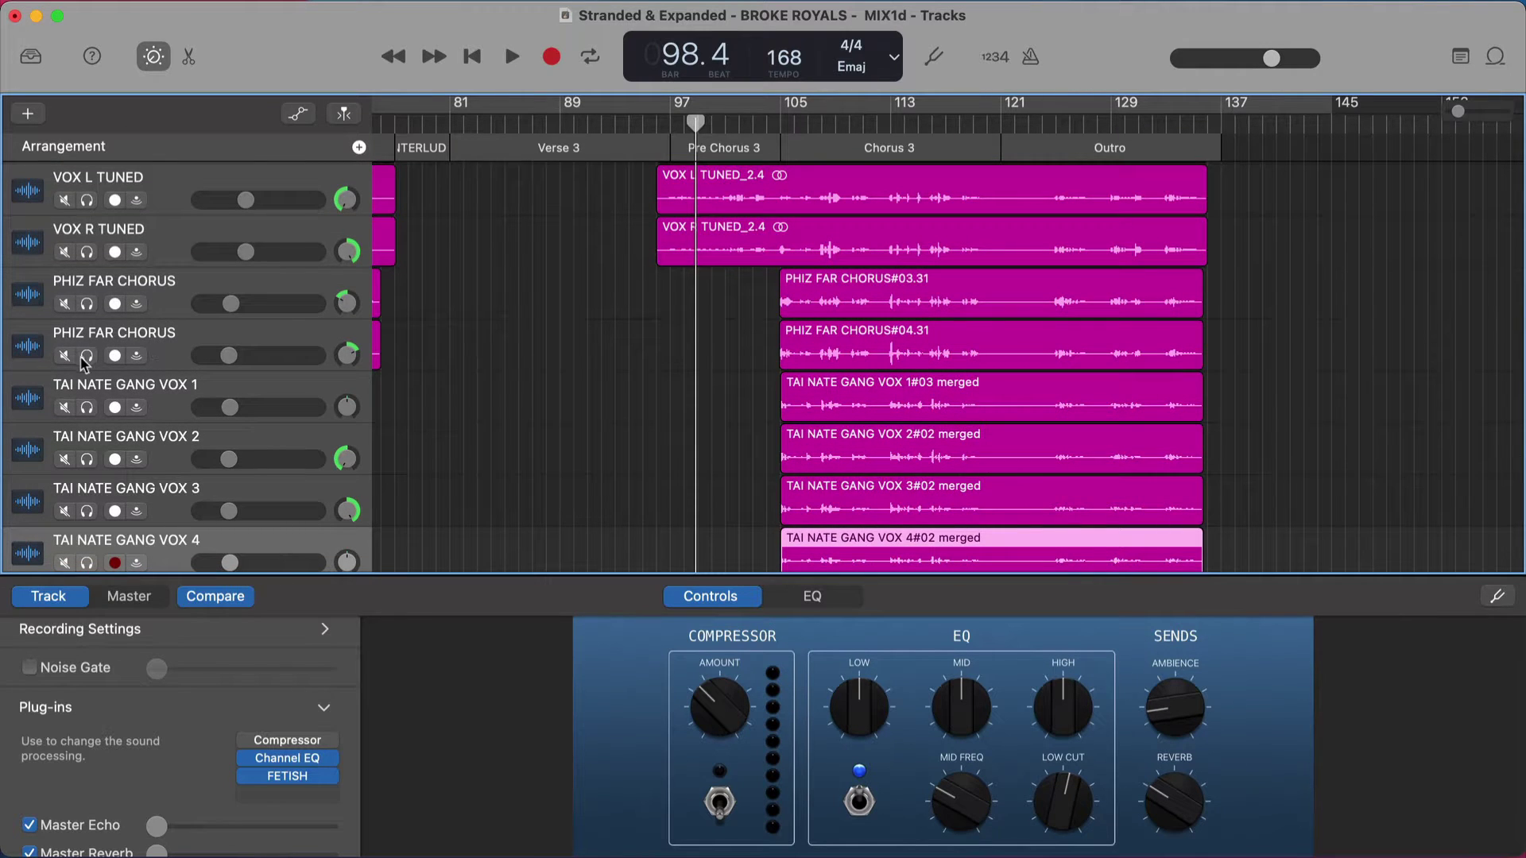
pyautogui.moveTo(87, 304); pyautogui.dragTo(87, 563)
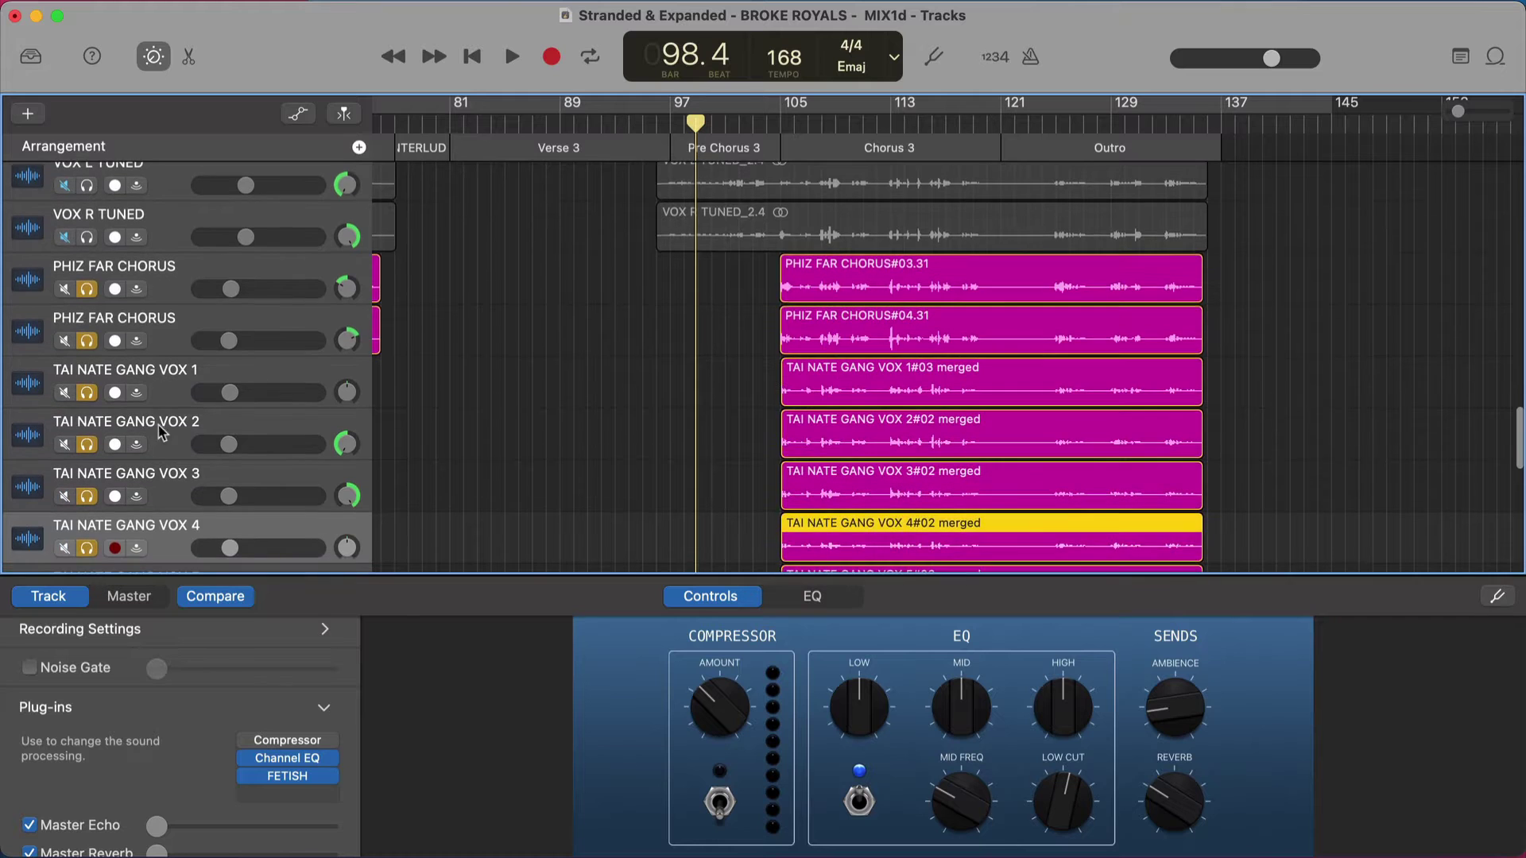
pyautogui.scroll(-10, 115, 378)
pyautogui.scroll(2, 115, 377)
pyautogui.moveTo(88, 261); pyautogui.dragTo(88, 519)
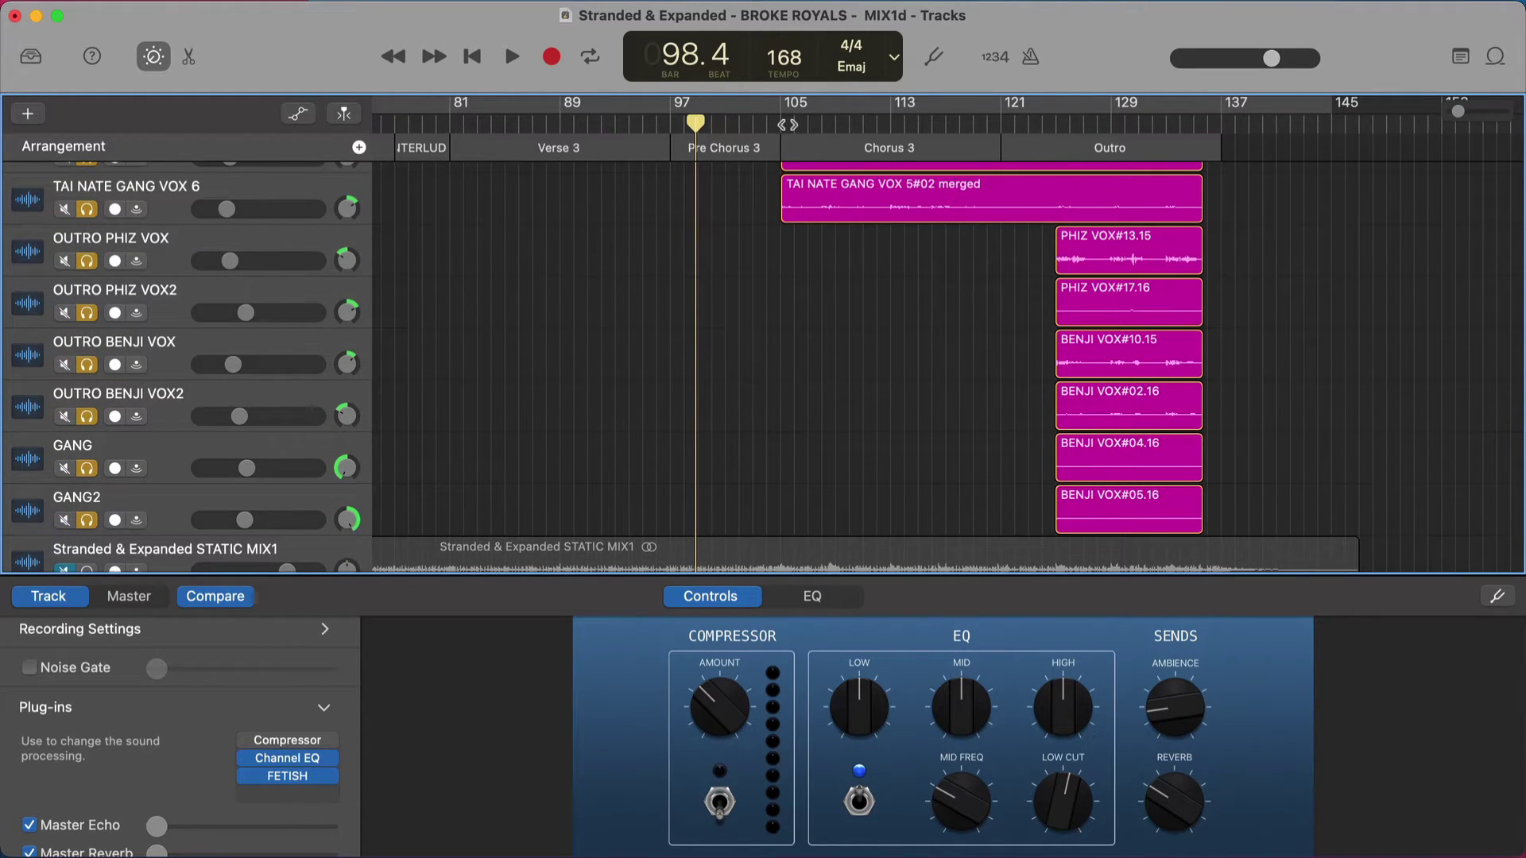
# Play the soloed backing vocals from the start of Chorus 3 at bar 105 to about bar 111.
pyautogui.click(794, 123)
pyautogui.press('space')
pyautogui.scroll(5, 793, 197)
pyautogui.scroll(2, 779, 223)
pyautogui.hscroll(-2, 760, 262)
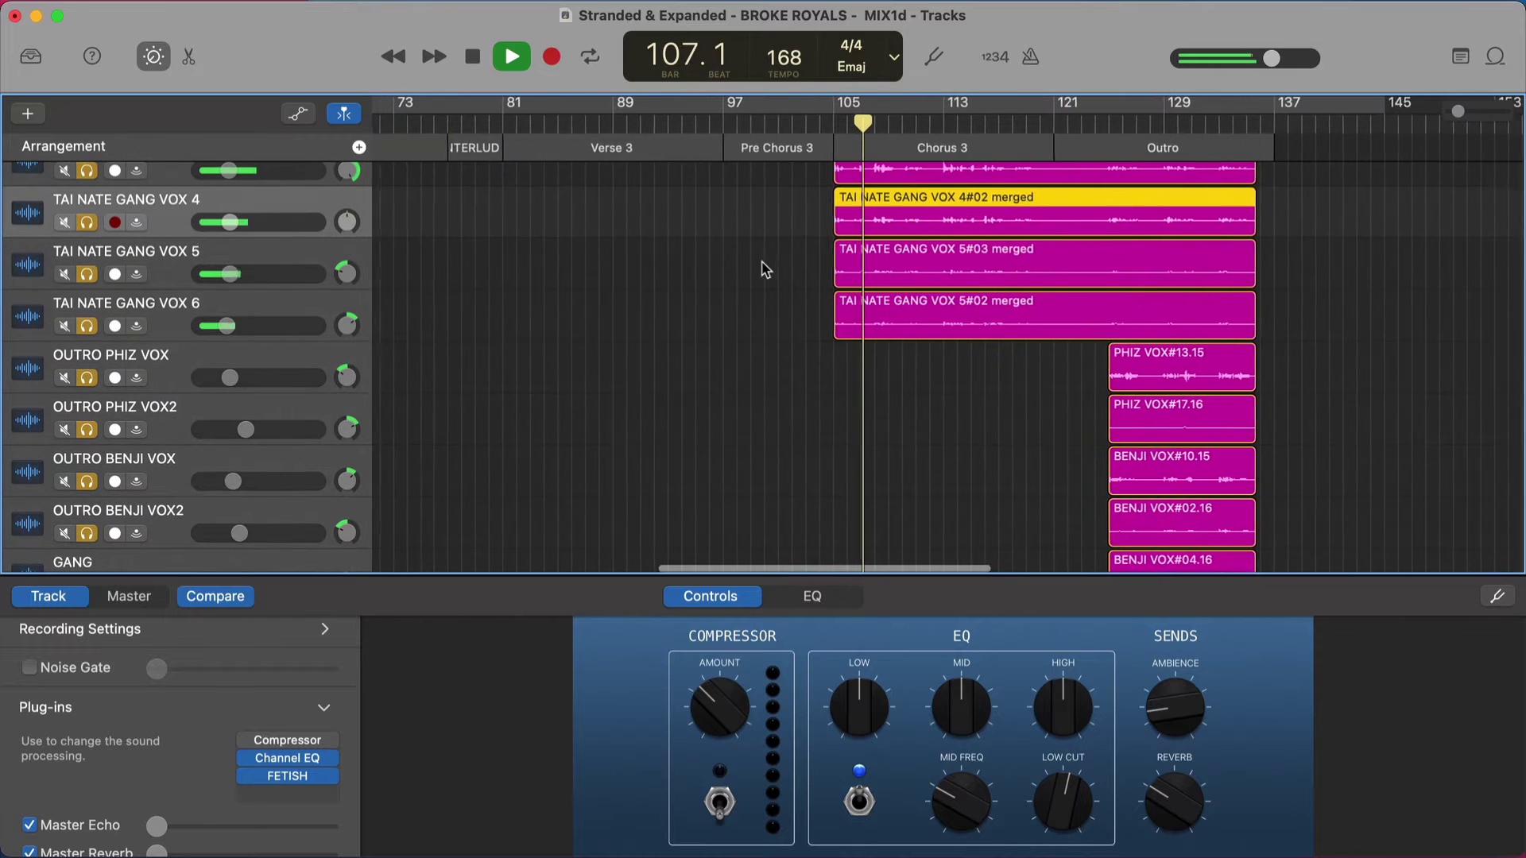
pyautogui.scroll(4, 666, 313)
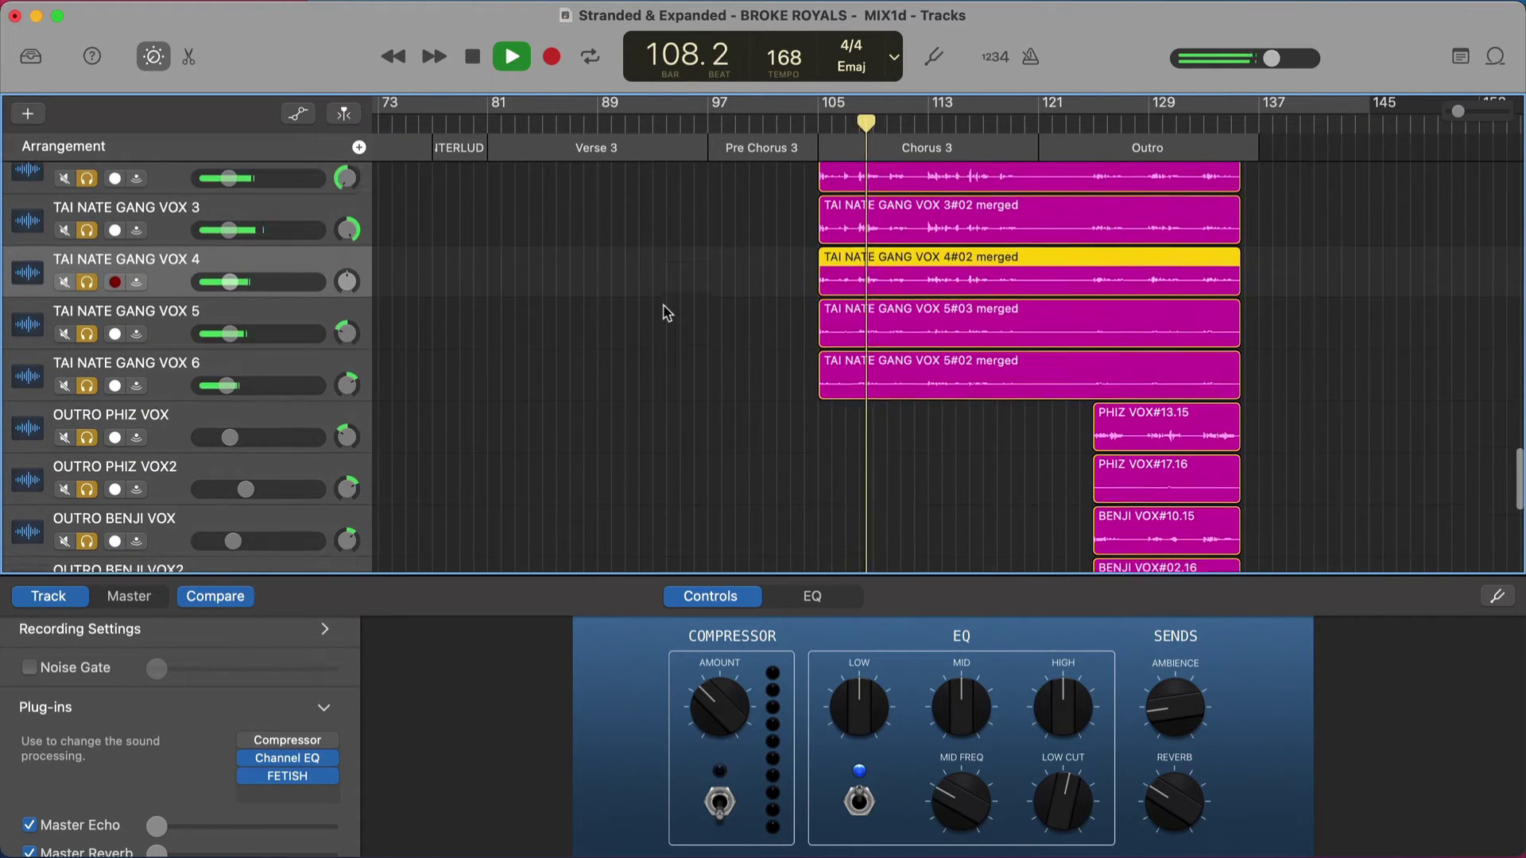
pyautogui.scroll(5, 666, 312)
pyautogui.hscroll(-1, 667, 312)
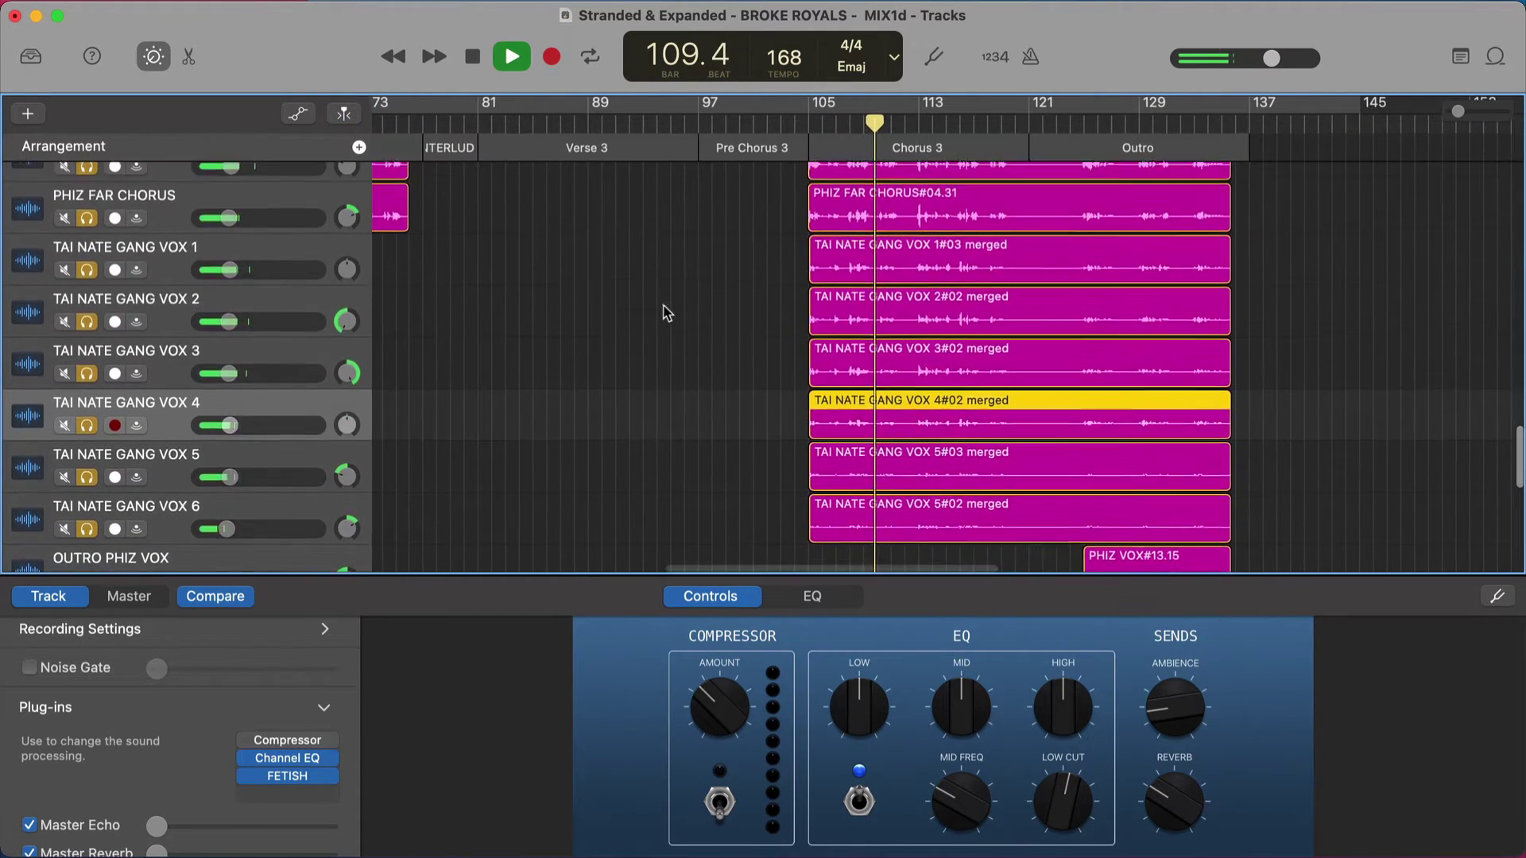
pyautogui.scroll(1, 544, 321)
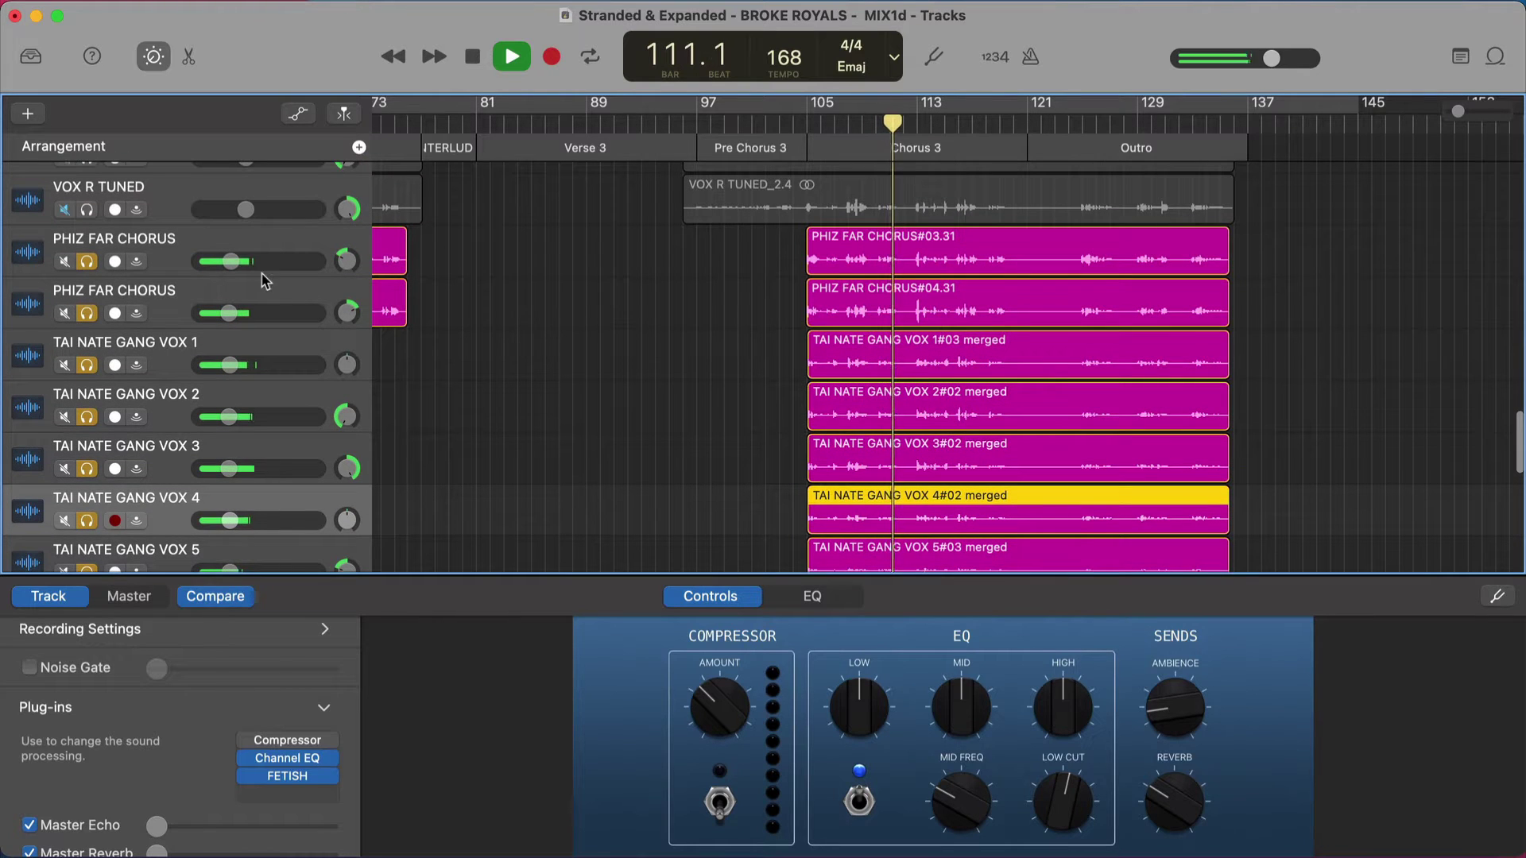
pyautogui.press('space')
# Unsolo all the far chorus, gang vocal and outro vocal tracks.
pyautogui.moveTo(89, 267); pyautogui.dragTo(87, 520)
pyautogui.scroll(-4, 88, 520)
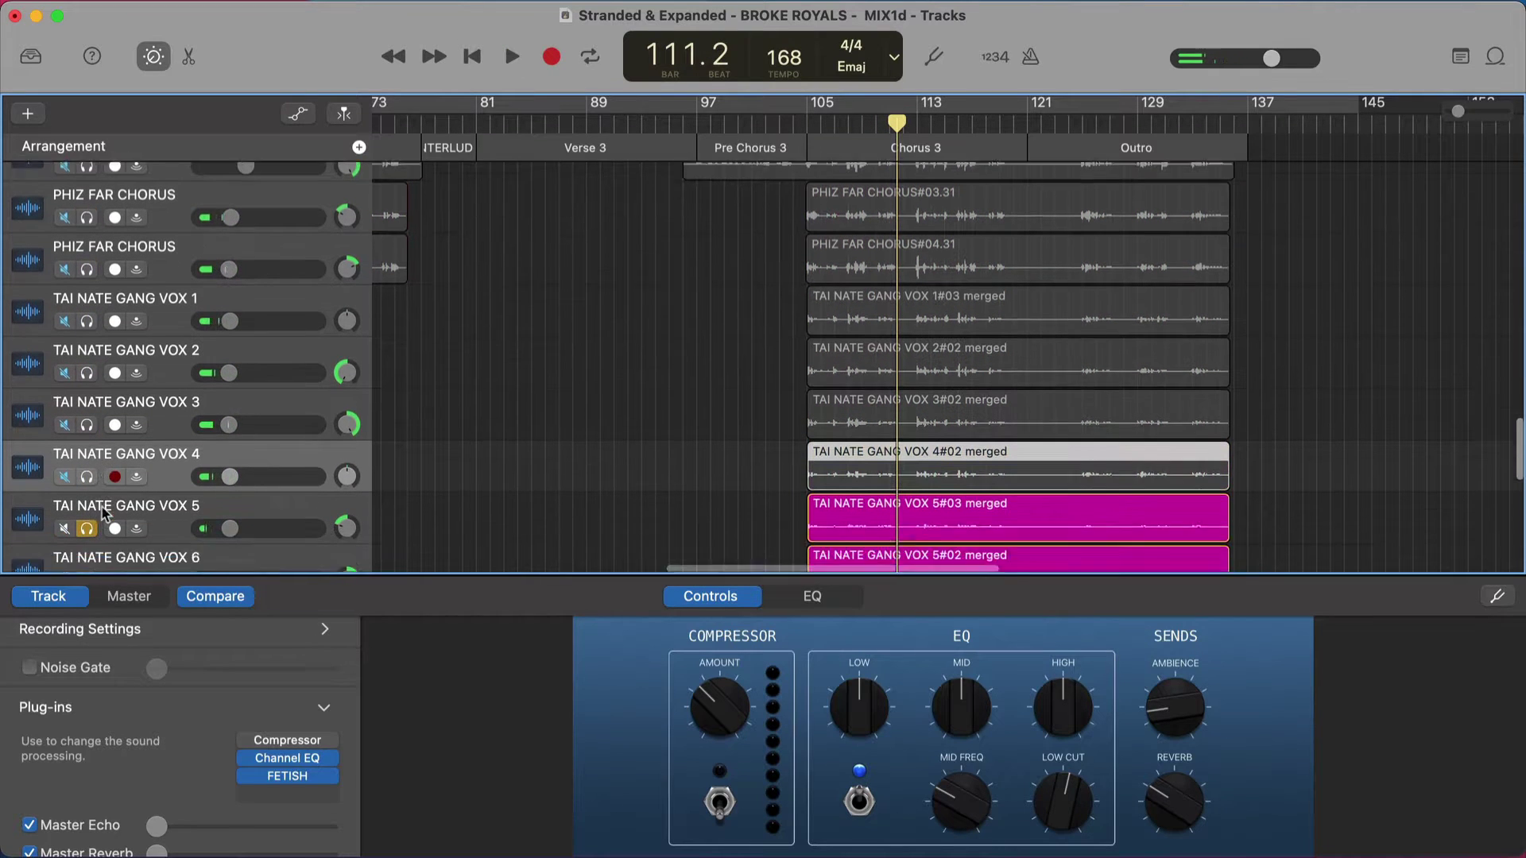
pyautogui.moveTo(89, 463)
pyautogui.mouseDown()
pyautogui.moveTo(88, 515)
pyautogui.moveTo(102, 517)
pyautogui.moveTo(87, 546)
pyautogui.mouseUp()
pyautogui.scroll(-2, 88, 516)
pyautogui.scroll(-4, 102, 517)
pyautogui.scroll(-2, 91, 556)
pyautogui.scroll(-2, 89, 559)
pyautogui.click(87, 510)
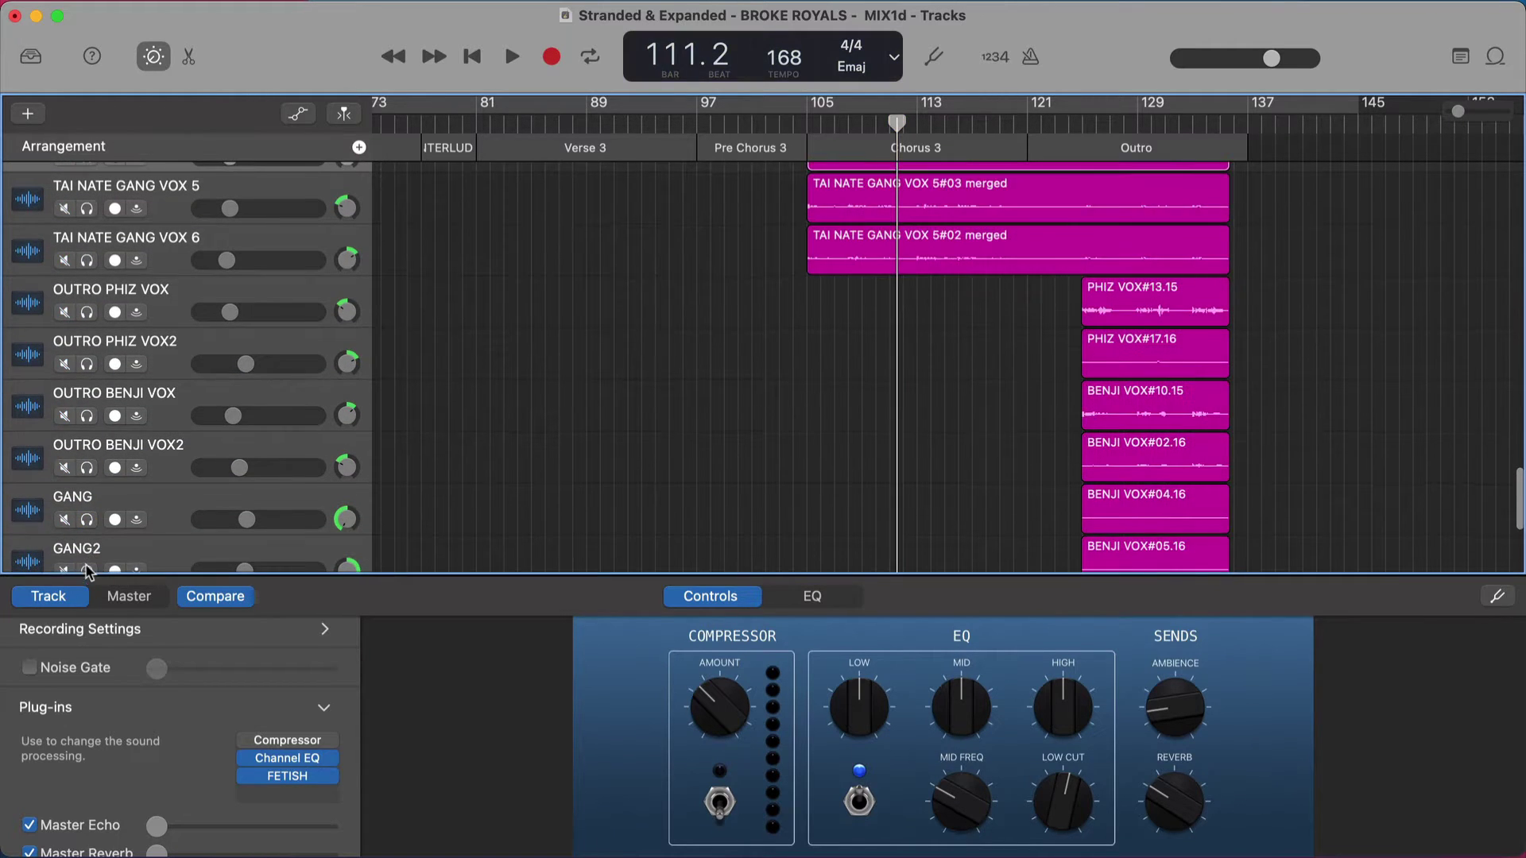
# Select the VOX DBL TUNED track to bring up its plug-in chain.
pyautogui.scroll(10, 673, 378)
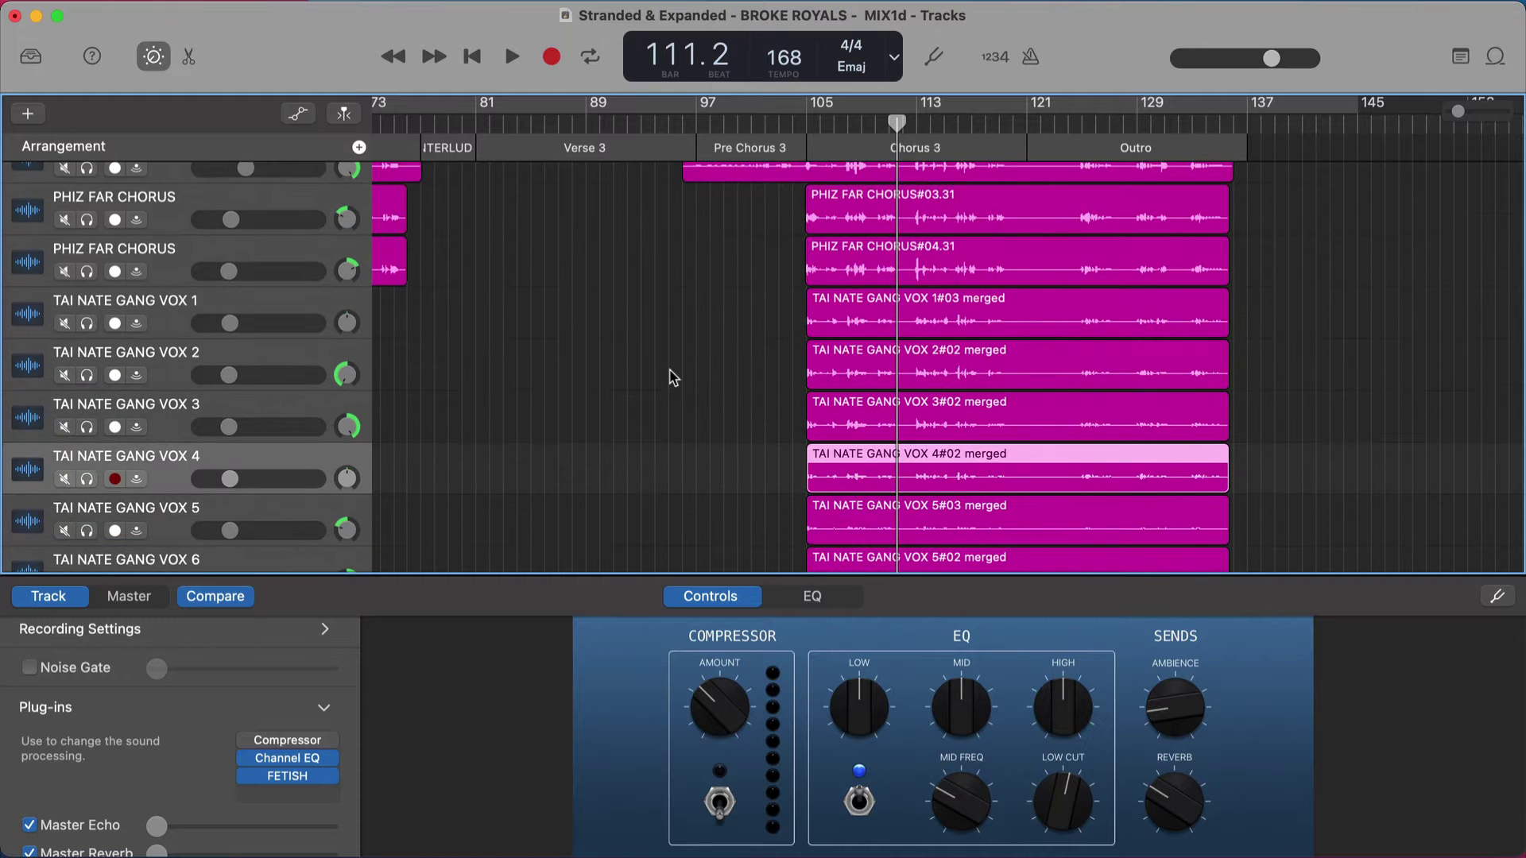
pyautogui.scroll(7, 670, 378)
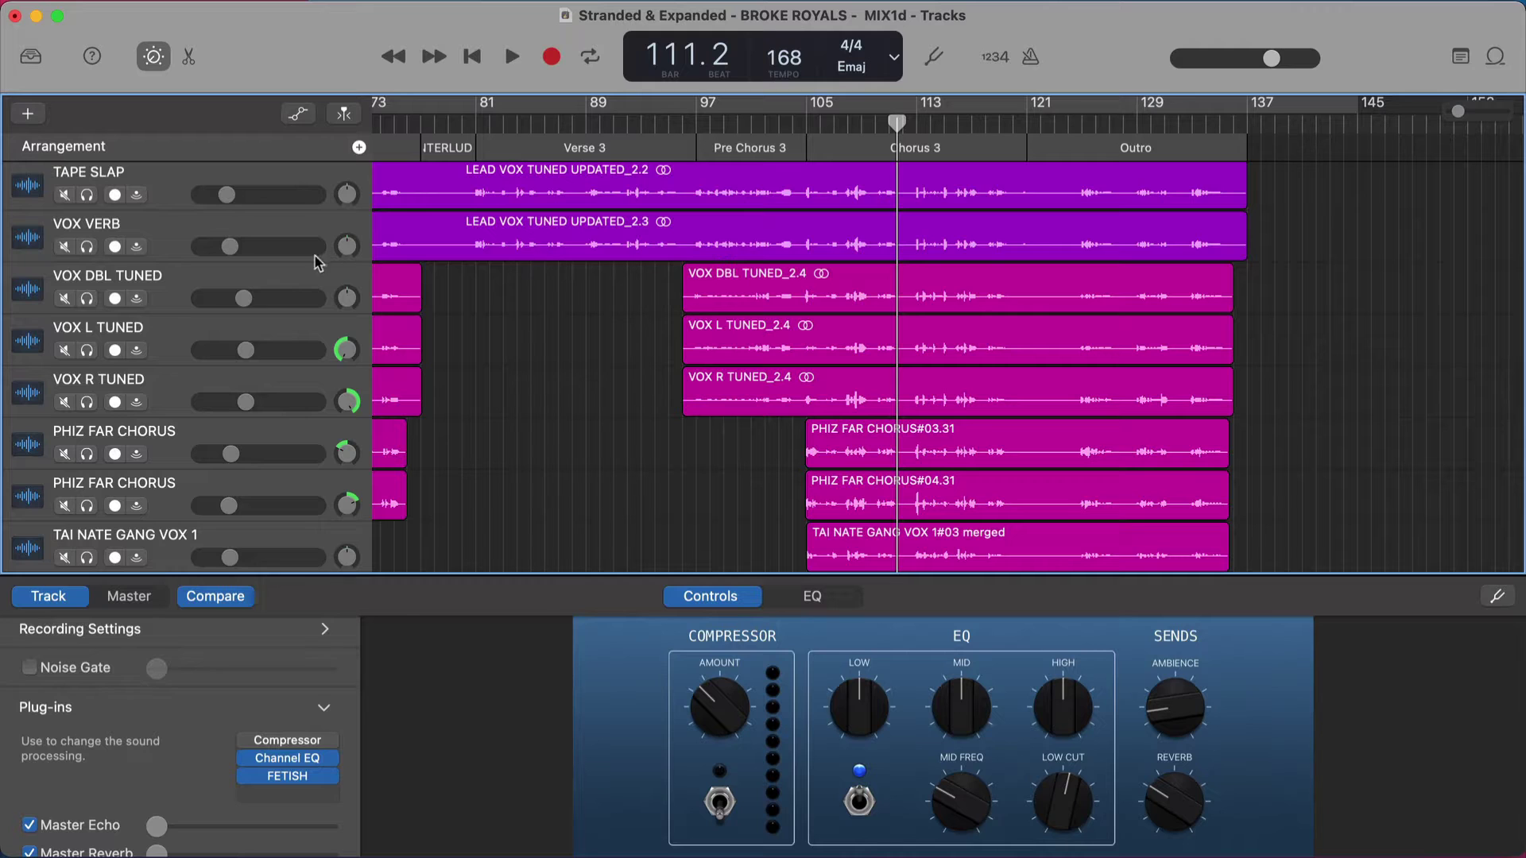
pyautogui.scroll(1, 528, 345)
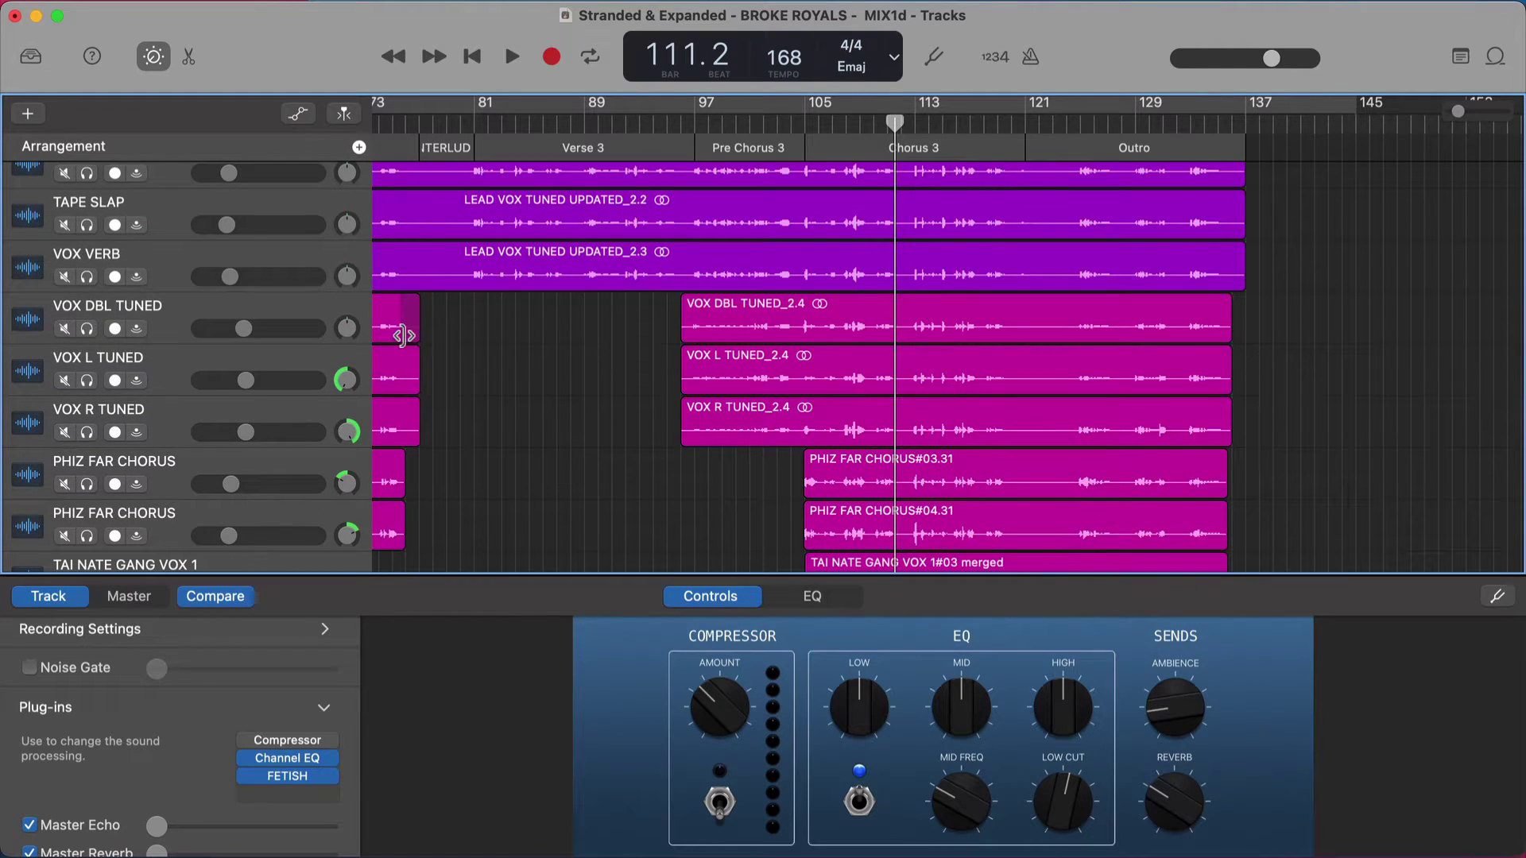
pyautogui.click(171, 324)
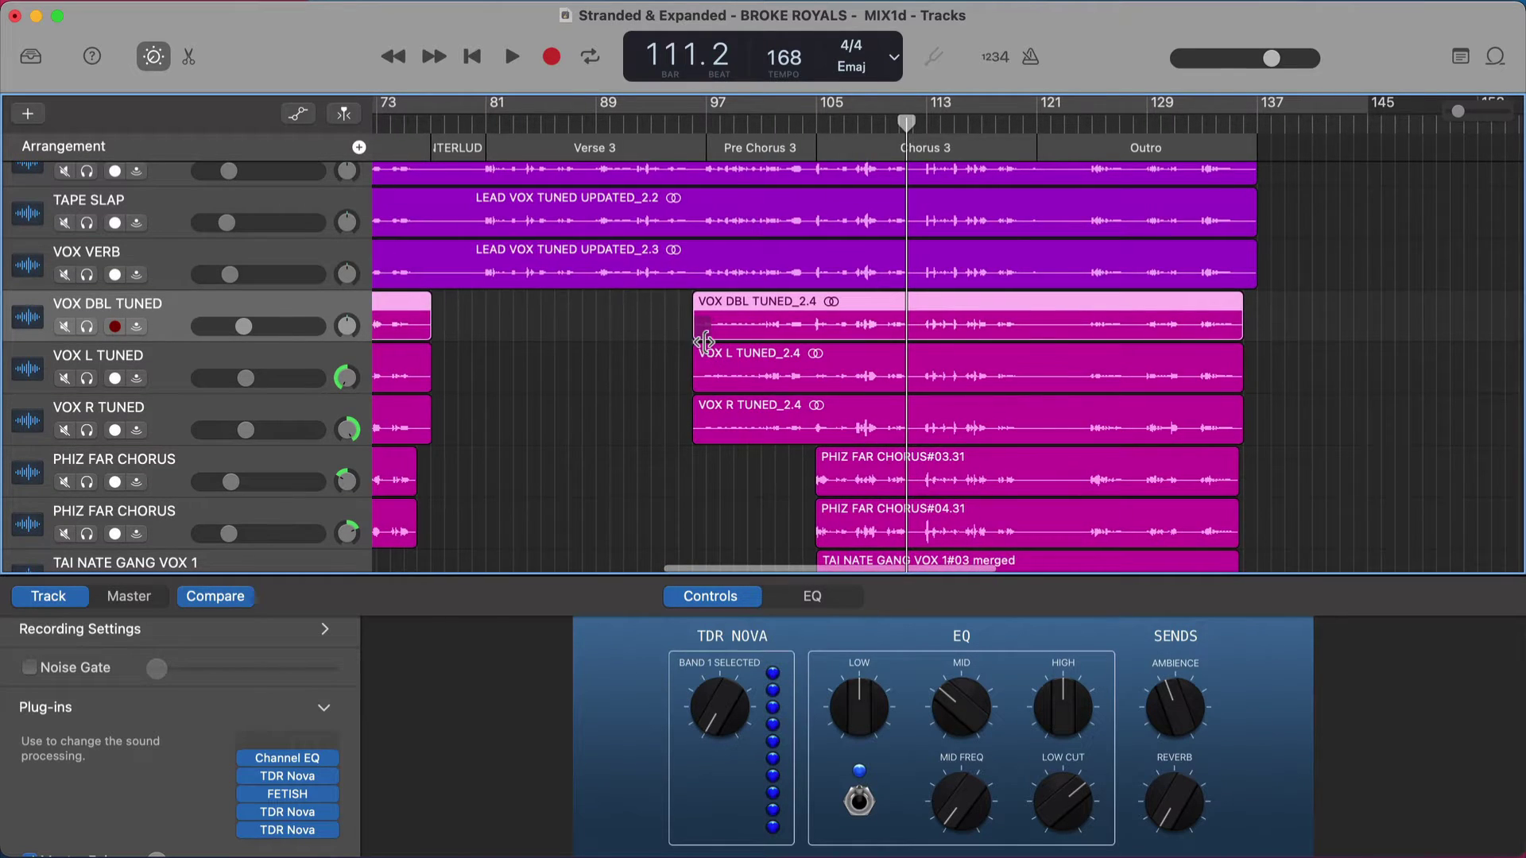
# Check the volume automation on the vocal tracks, then hide it to return to the plain region view.
pyautogui.scroll(-5, 706, 345)
pyautogui.hscroll(-2, 918, 387)
pyautogui.press('a')
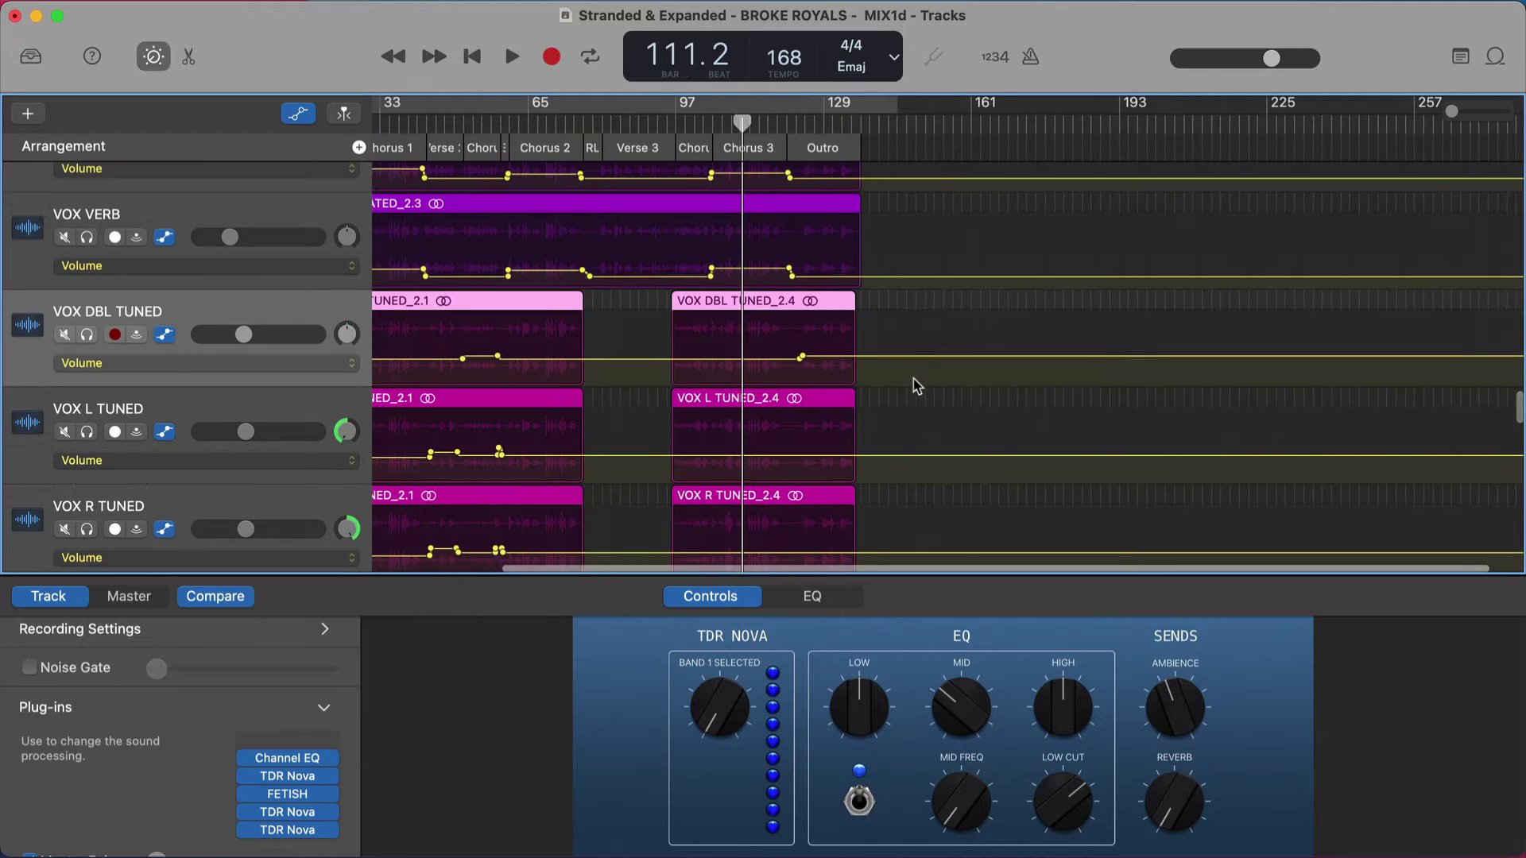
pyautogui.press('a')
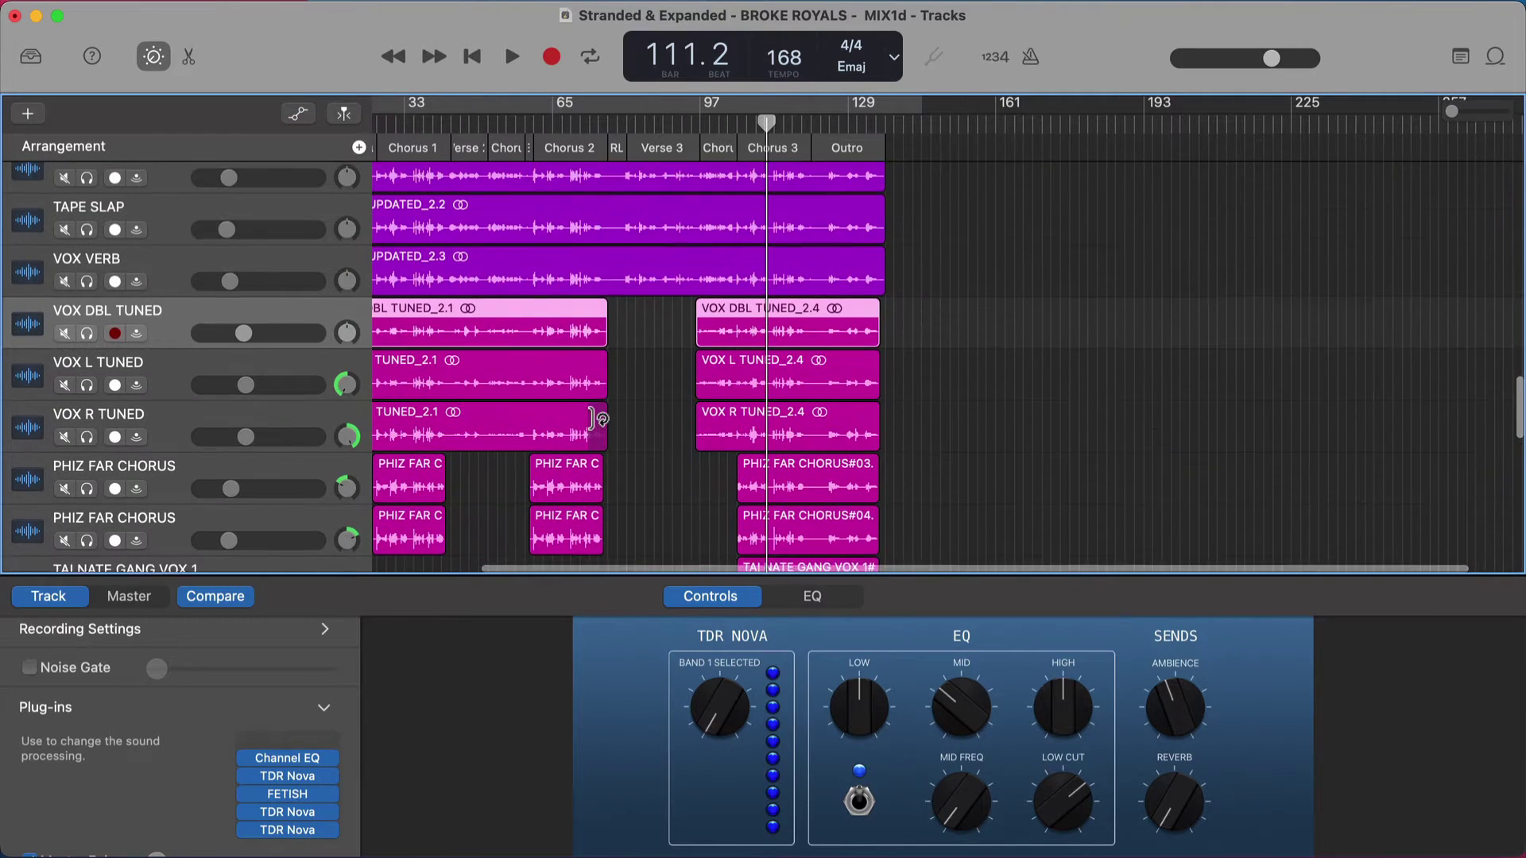
pyautogui.scroll(2, 600, 417)
pyautogui.scroll(2, 596, 418)
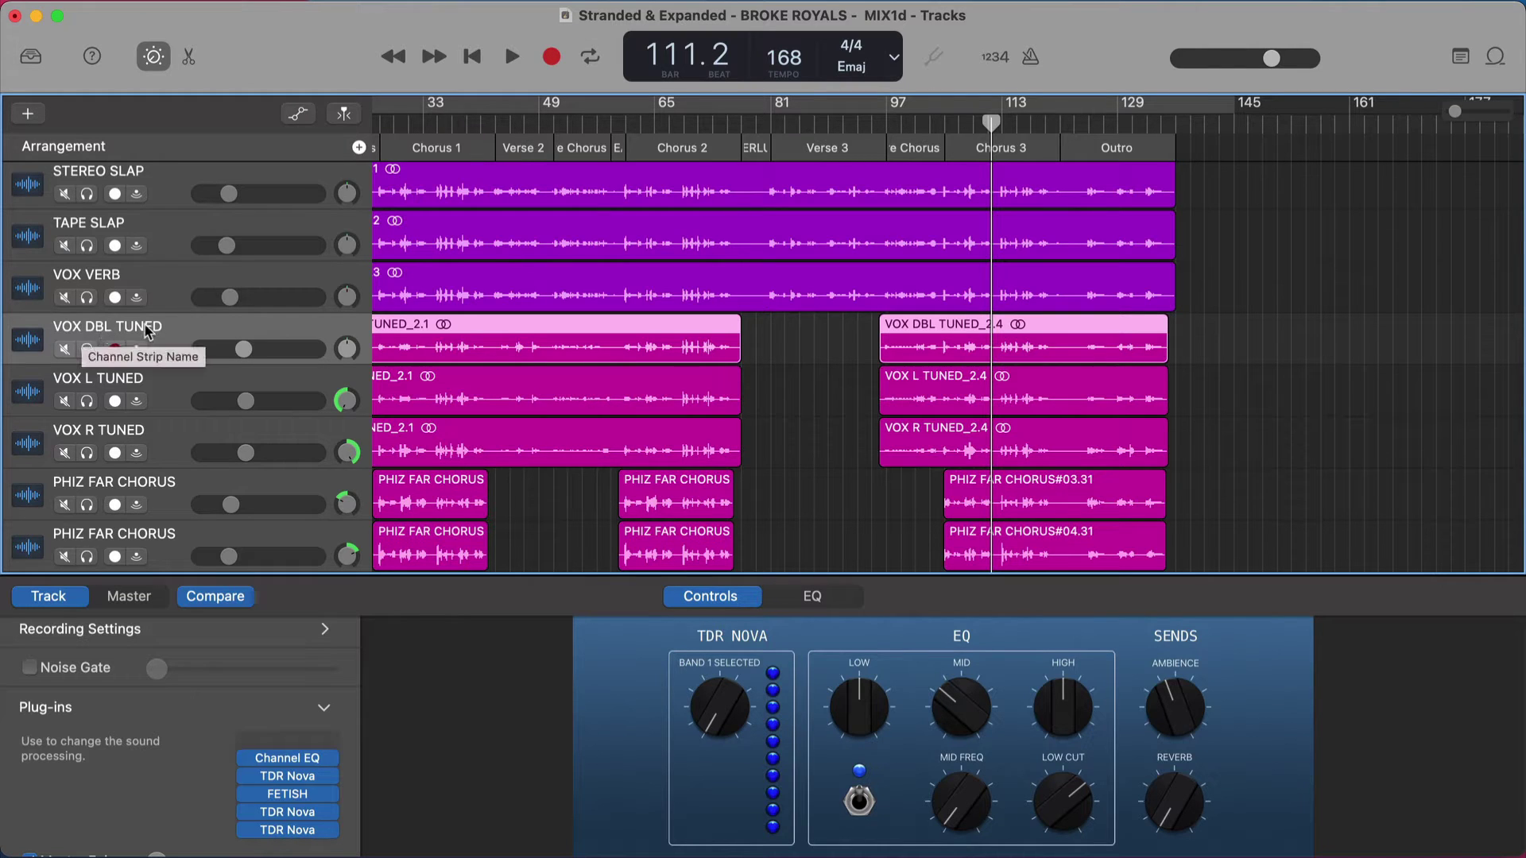
# Insert the Waves Tune (s) plug-in in the empty first slot of the VOX DBL TUNED track.
pyautogui.click(332, 743)
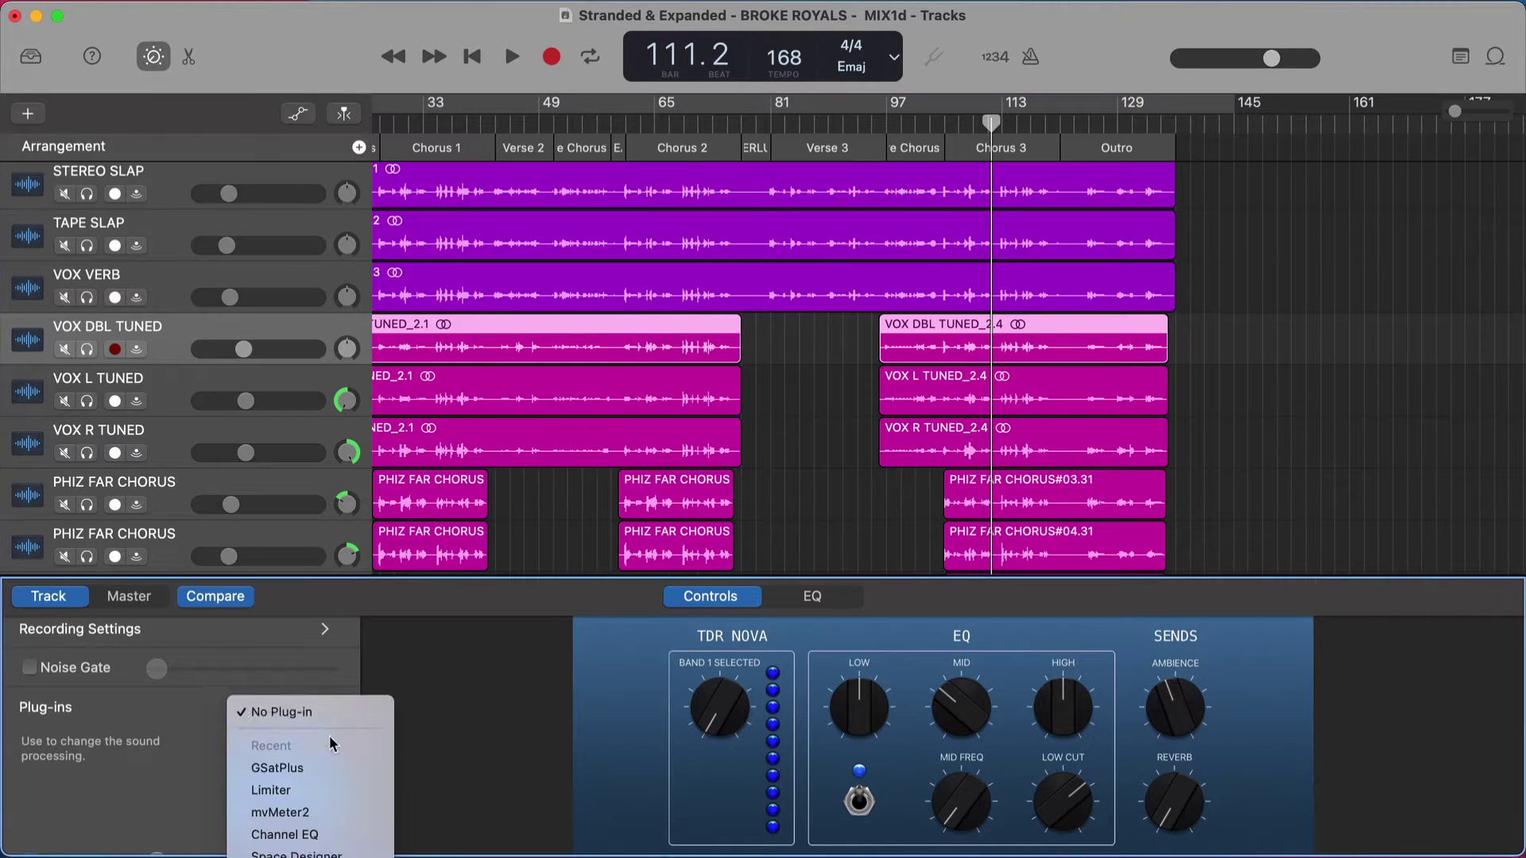
pyautogui.moveTo(318, 854)
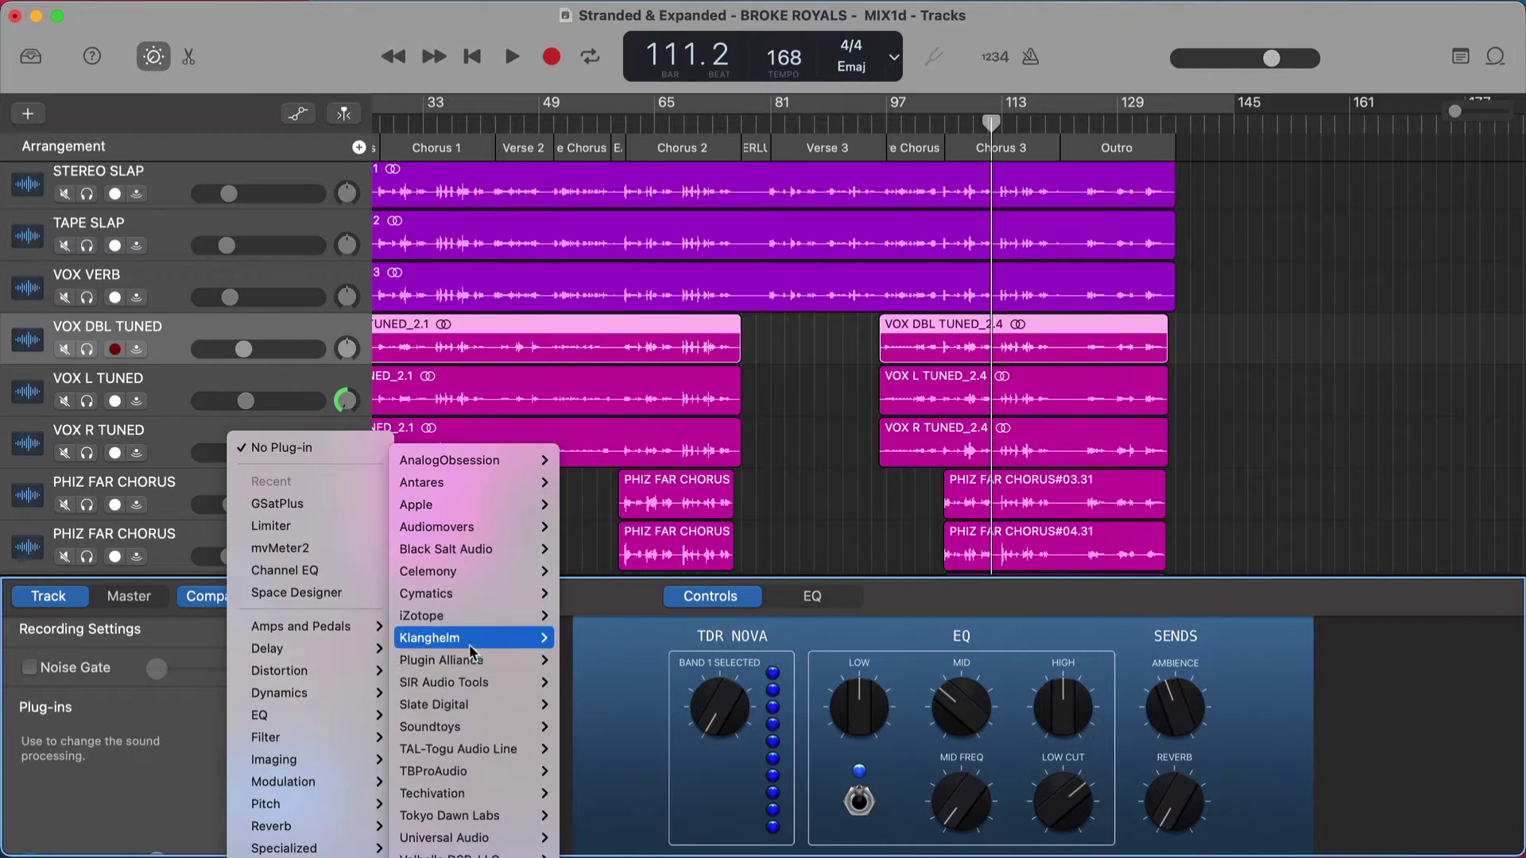
pyautogui.moveTo(557, 852)
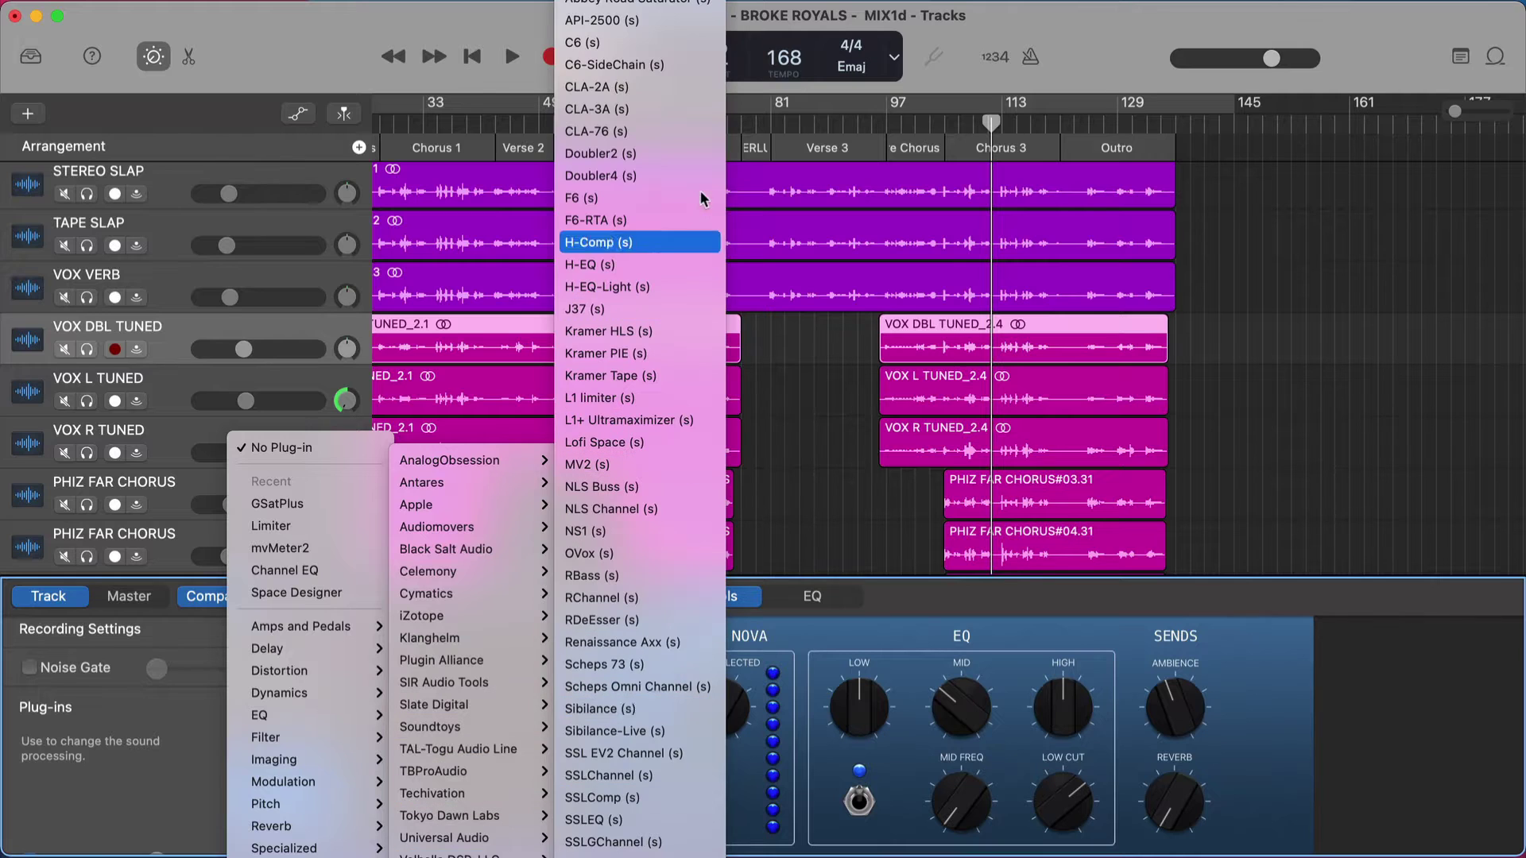
pyautogui.click(620, 178)
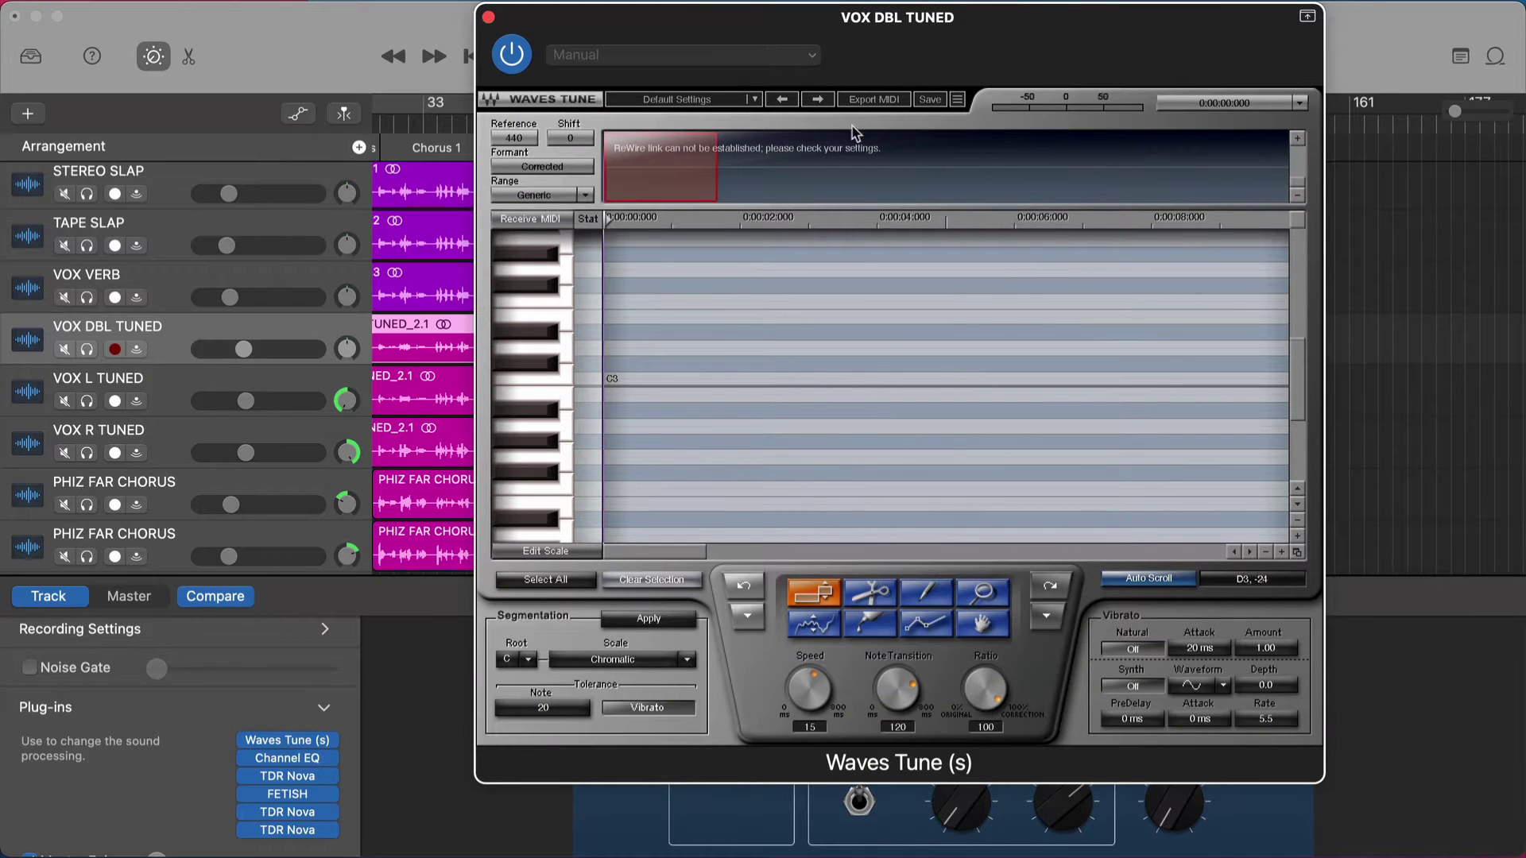
# Solo VOX DBL TUNED and scan its pitches in Waves Tune by playing the song from about bar 60.
pyautogui.moveTo(961, 71); pyautogui.dragTo(1375, 79)
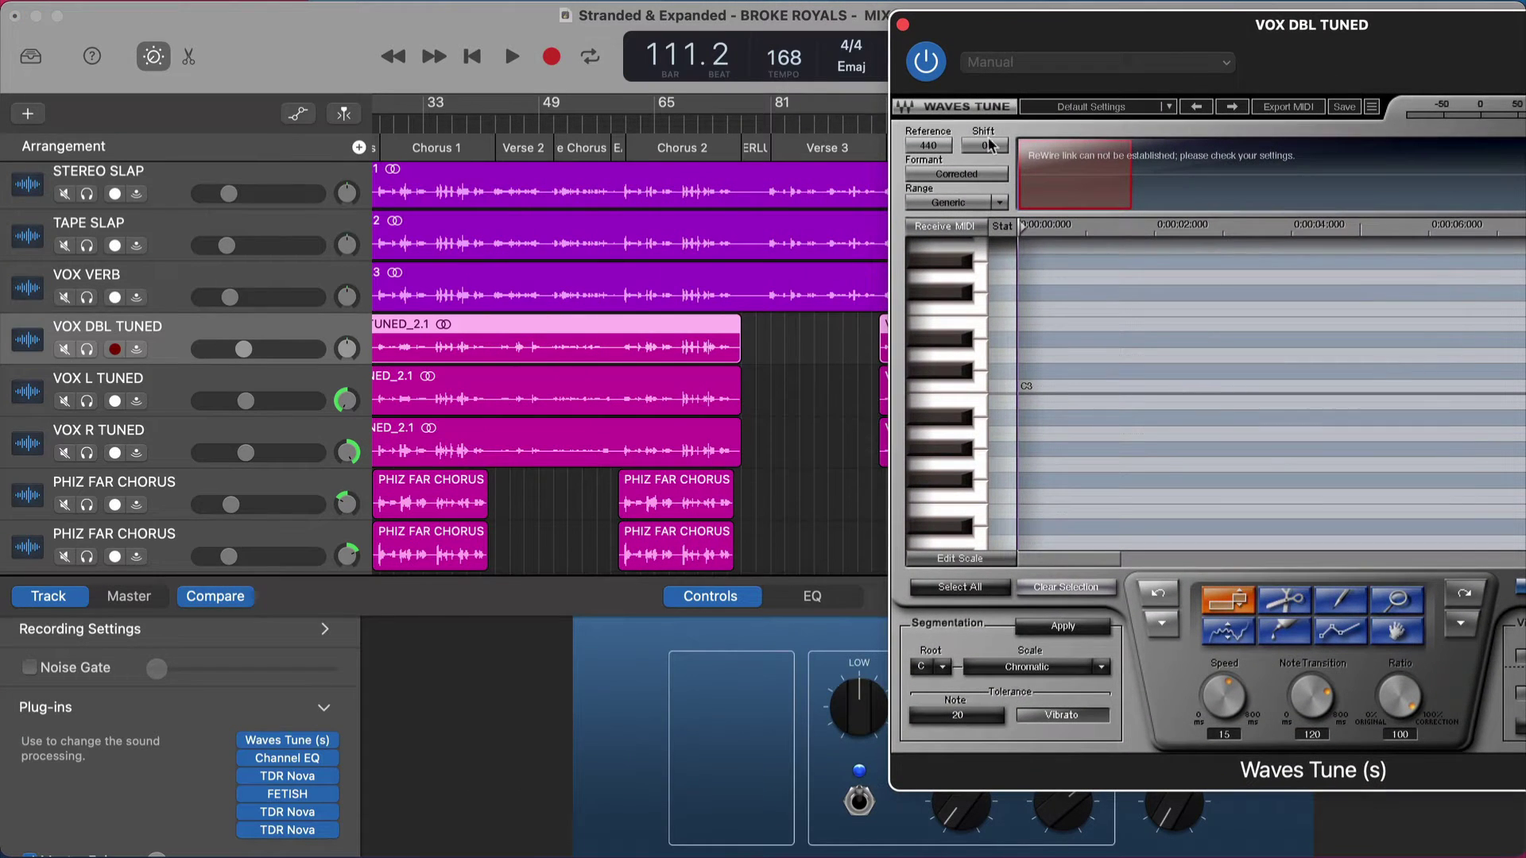
pyautogui.click(628, 125)
pyautogui.click(1067, 30)
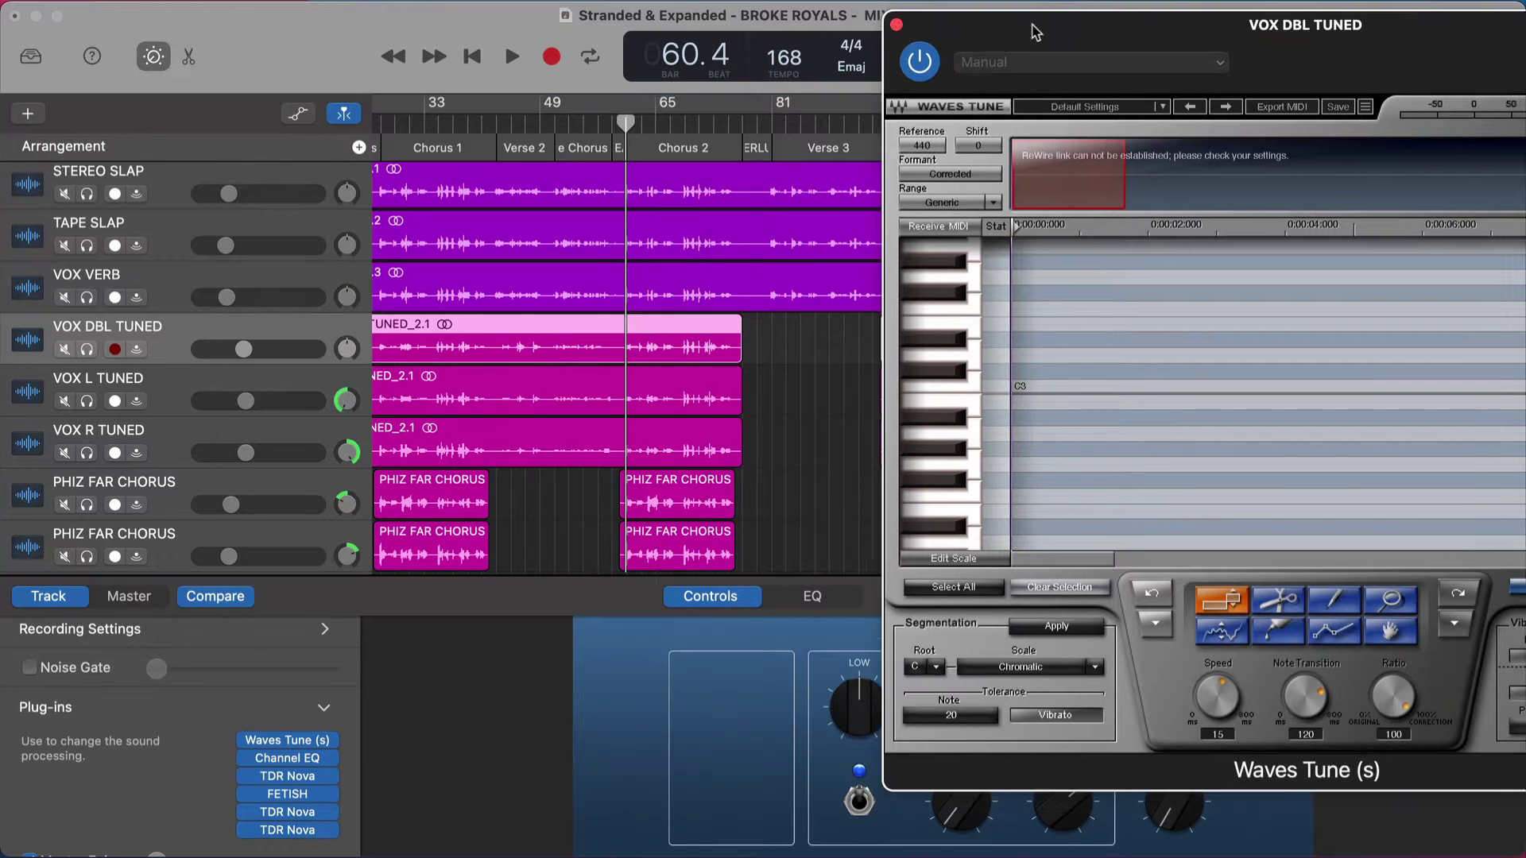
pyautogui.moveTo(1067, 30); pyautogui.dragTo(836, 47)
pyautogui.press('space')
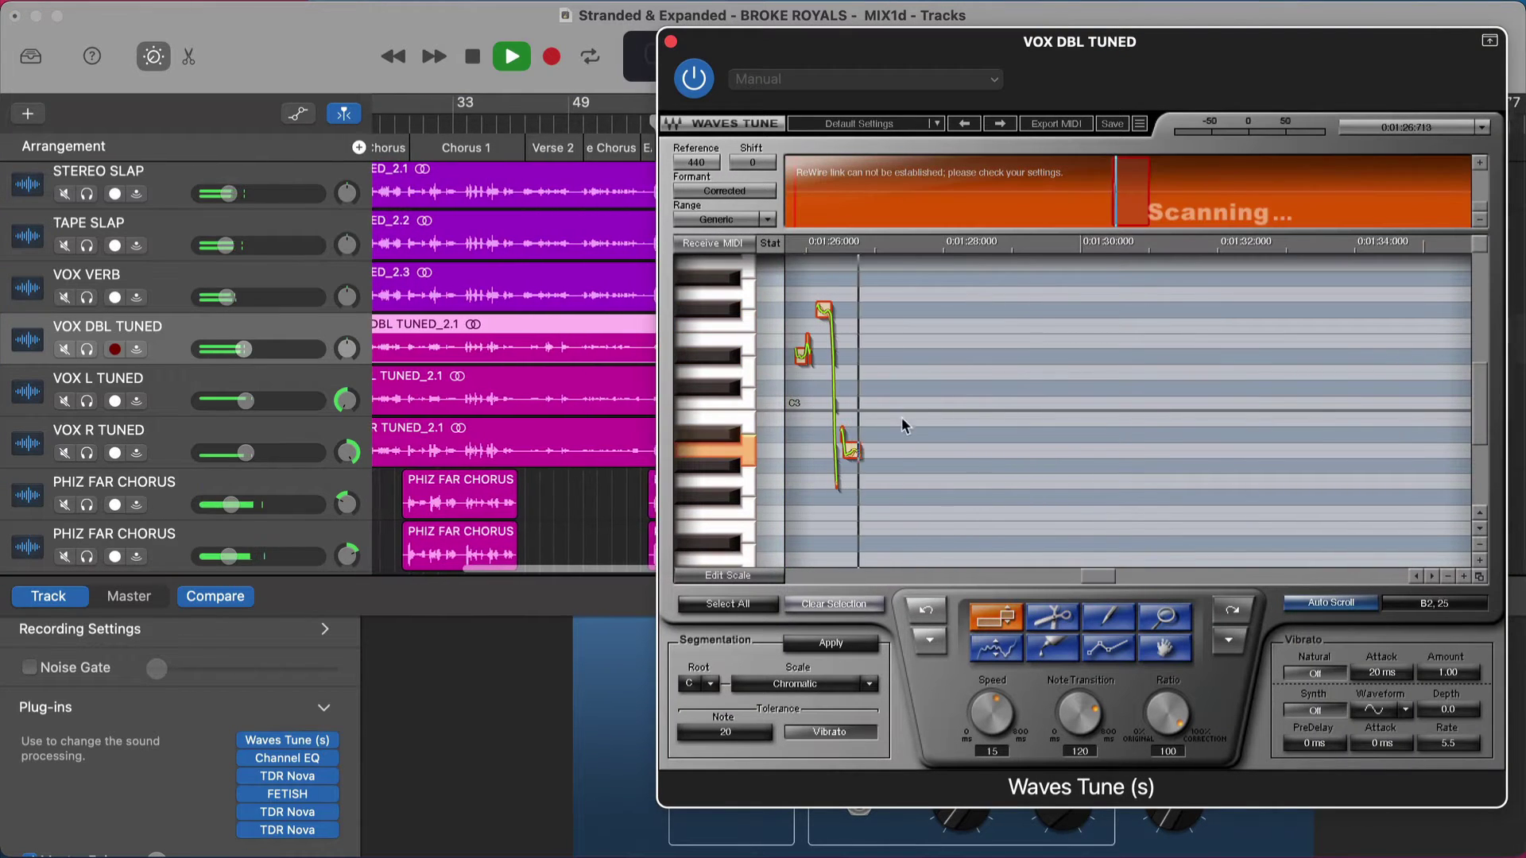
pyautogui.press('s')
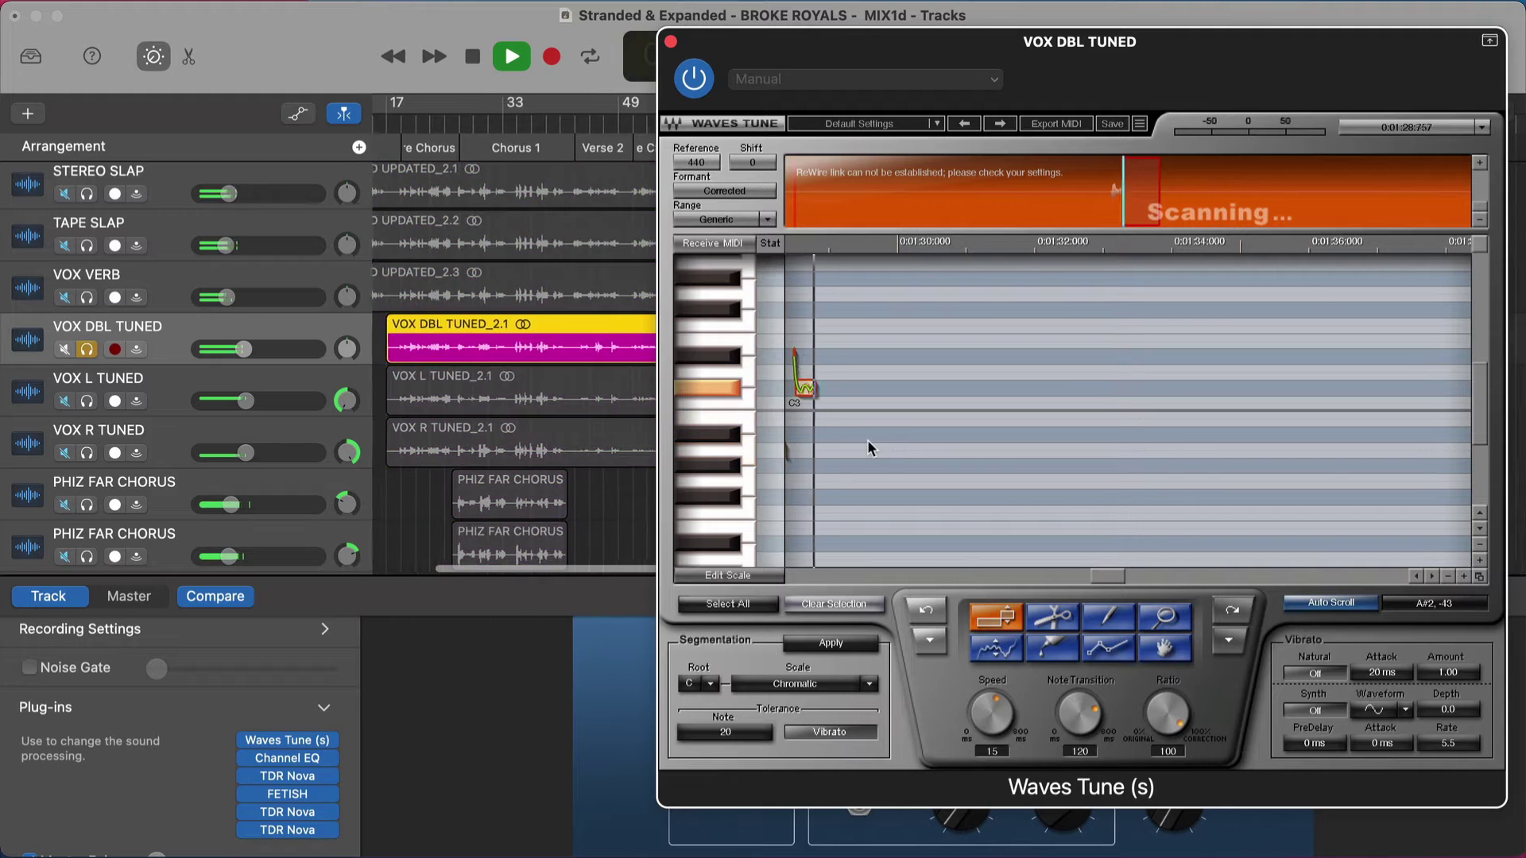
pyautogui.press('space')
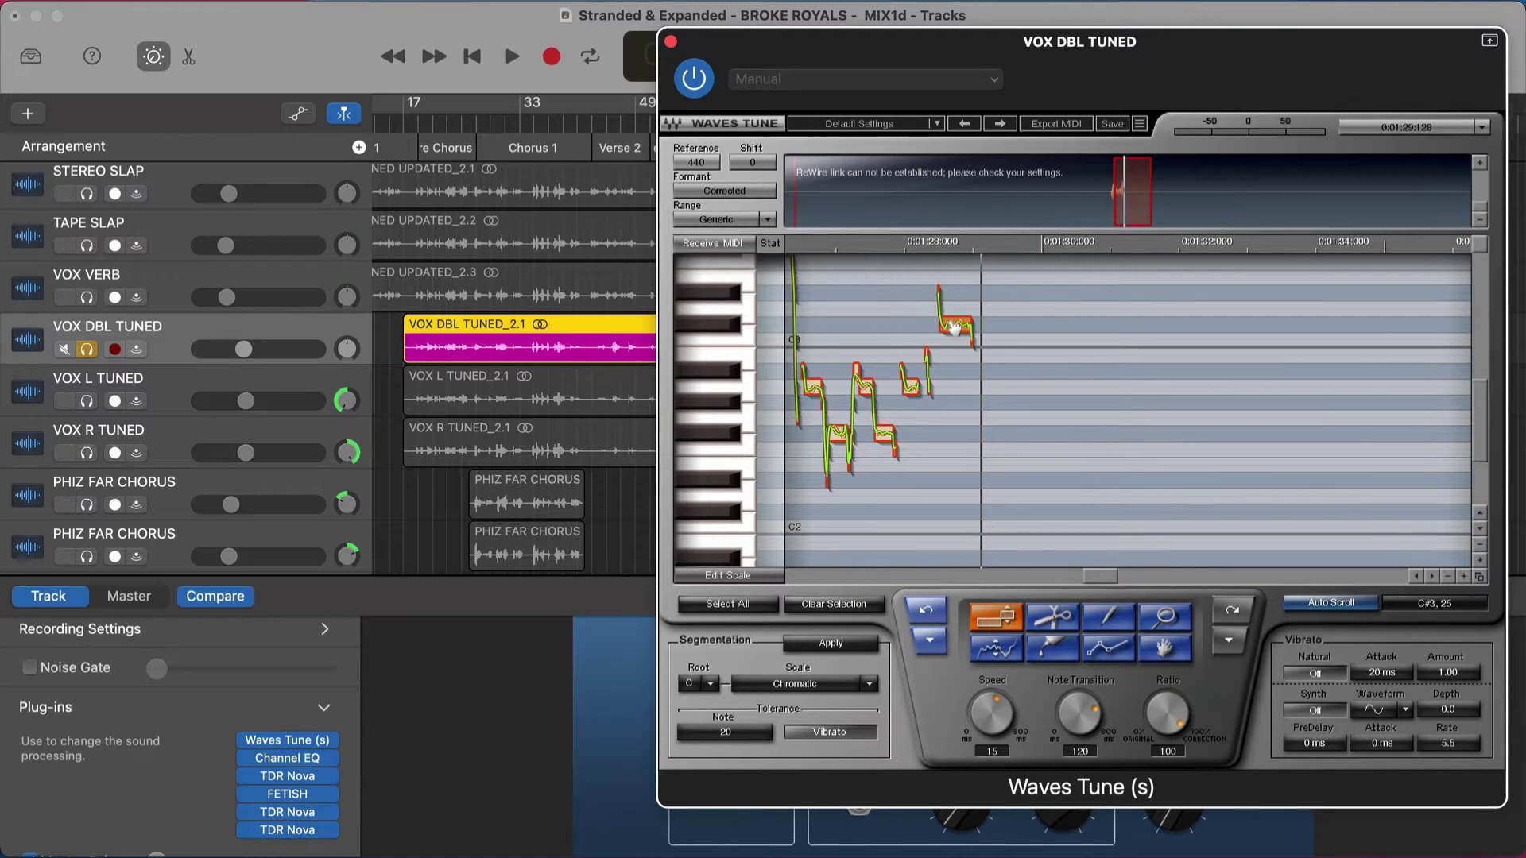
# Close Waves Tune and remove it from the VOX DBL TUNED plug-in chain.
pyautogui.click(670, 42)
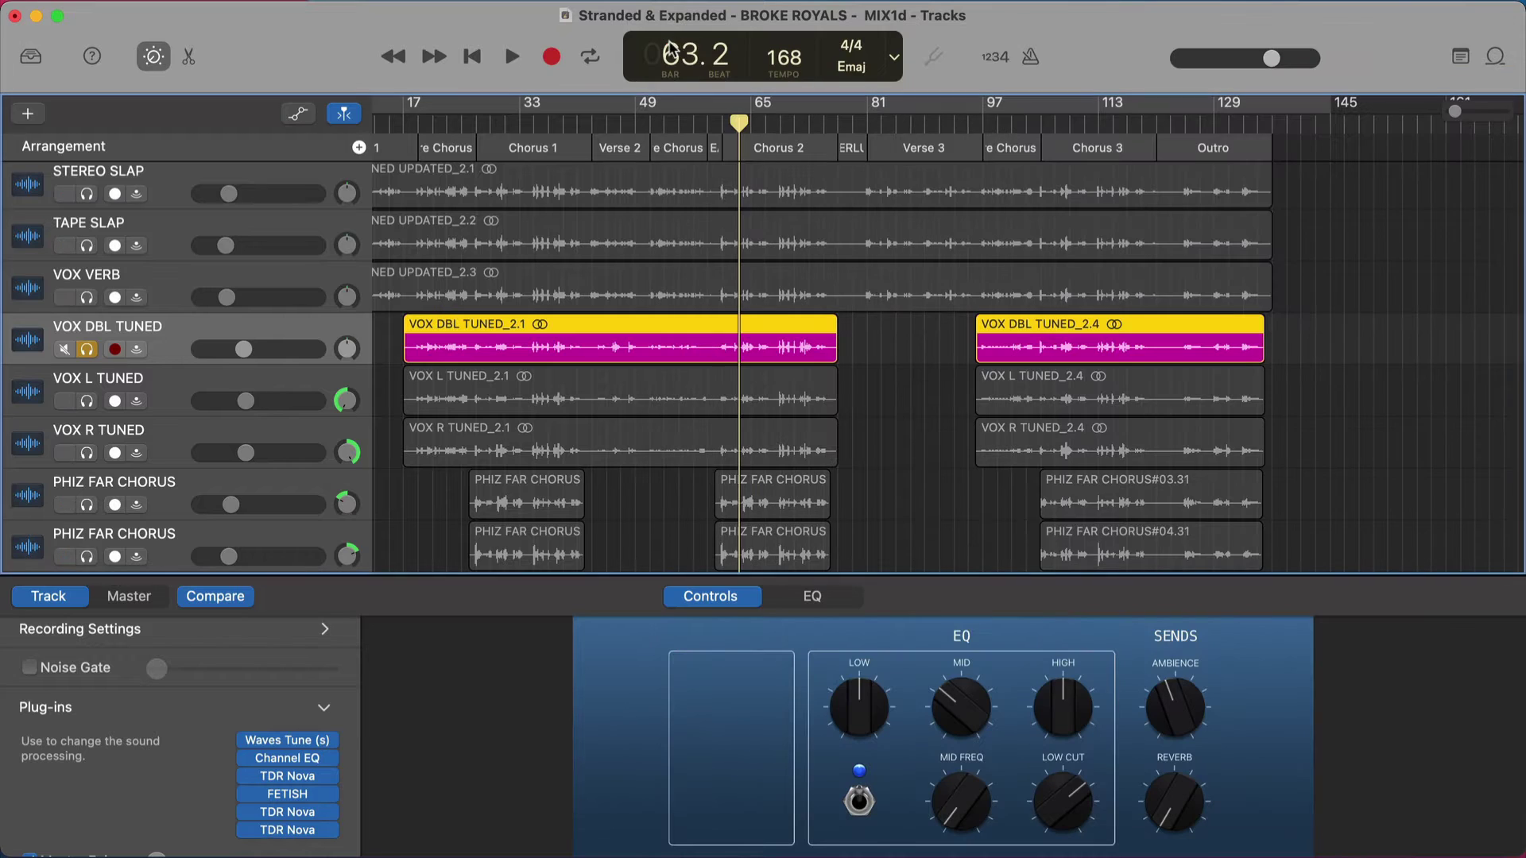
pyautogui.click(342, 743)
pyautogui.click(331, 453)
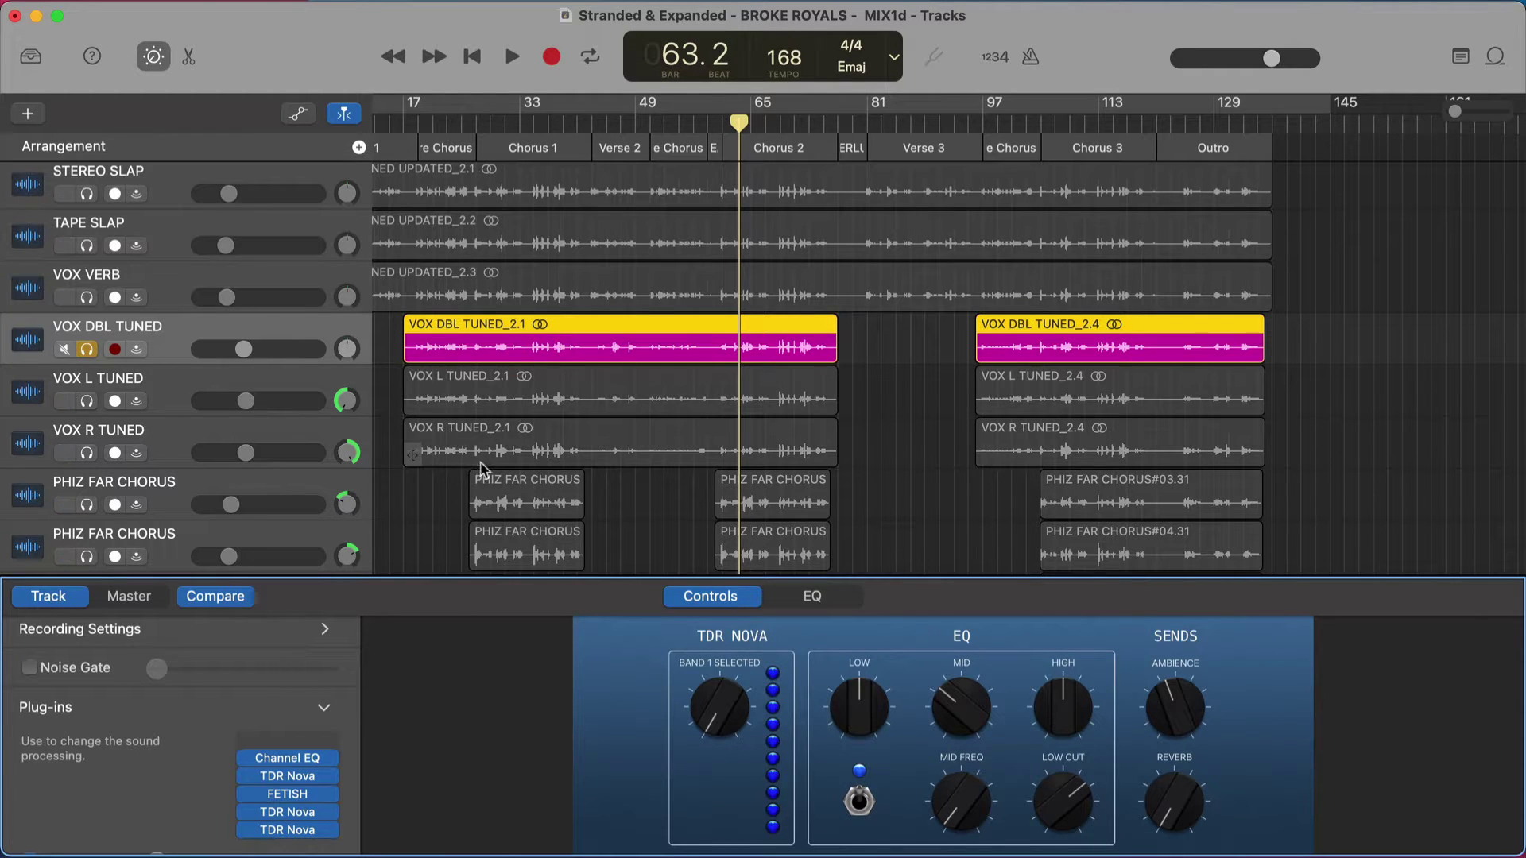
# Unsolo the VOX DBL TUNED track.
pyautogui.scroll(5, 254, 318)
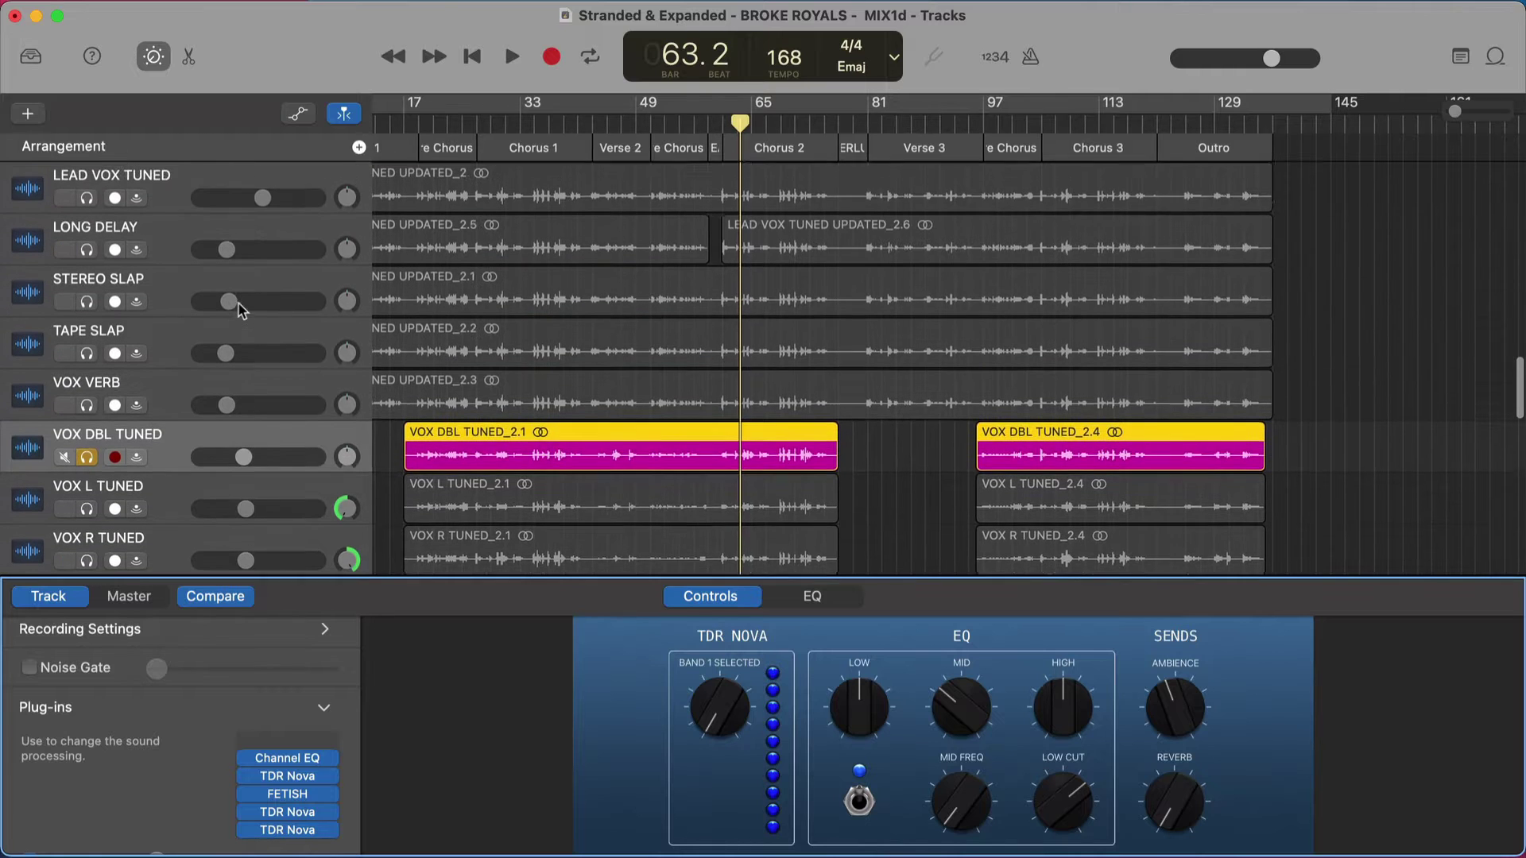
pyautogui.scroll(2, 109, 206)
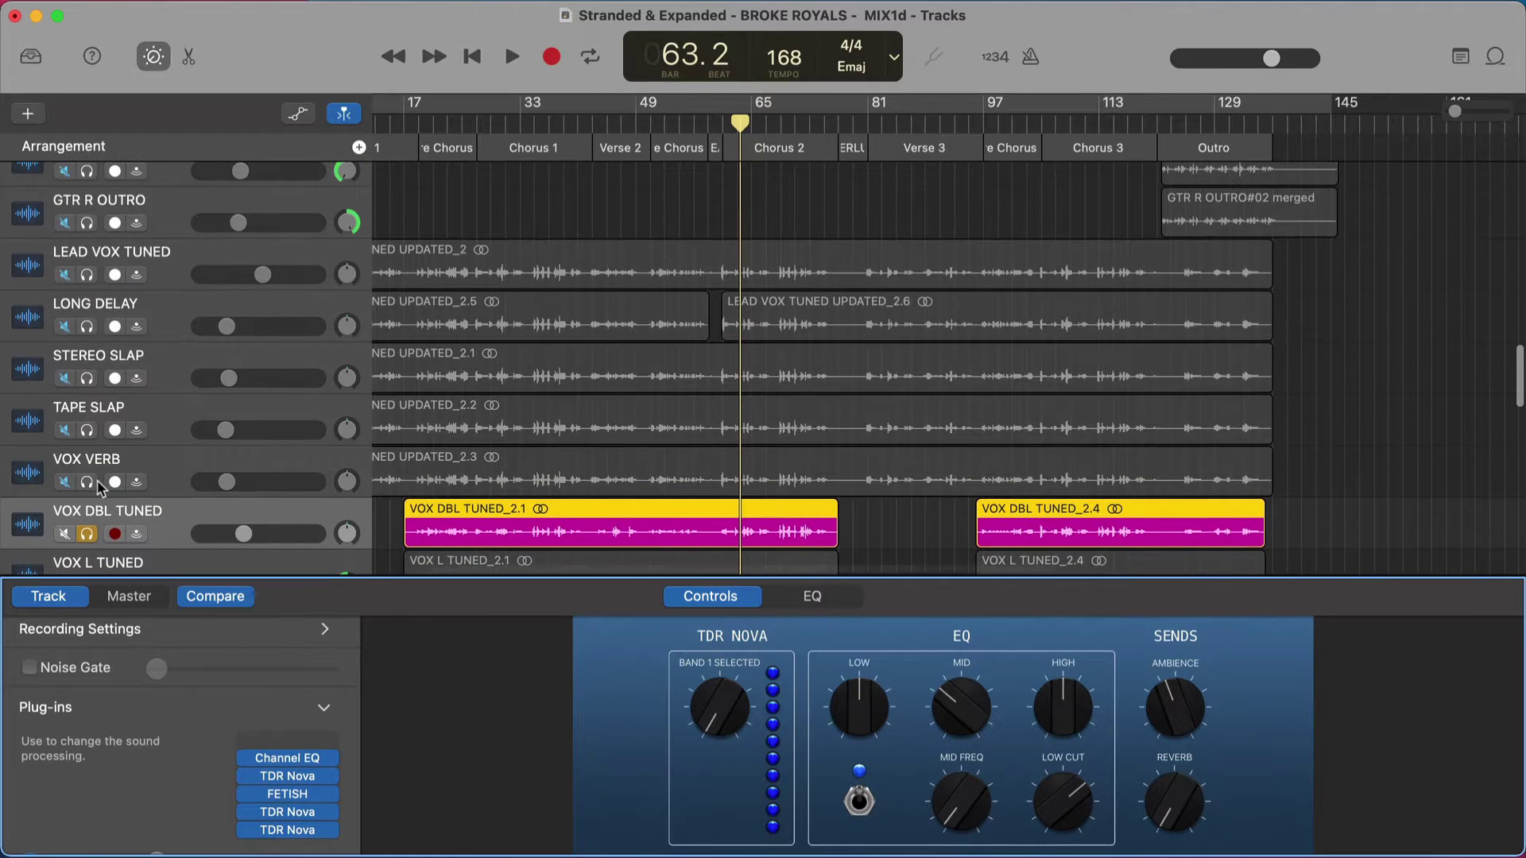
pyautogui.click(88, 534)
pyautogui.scroll(-4, 112, 477)
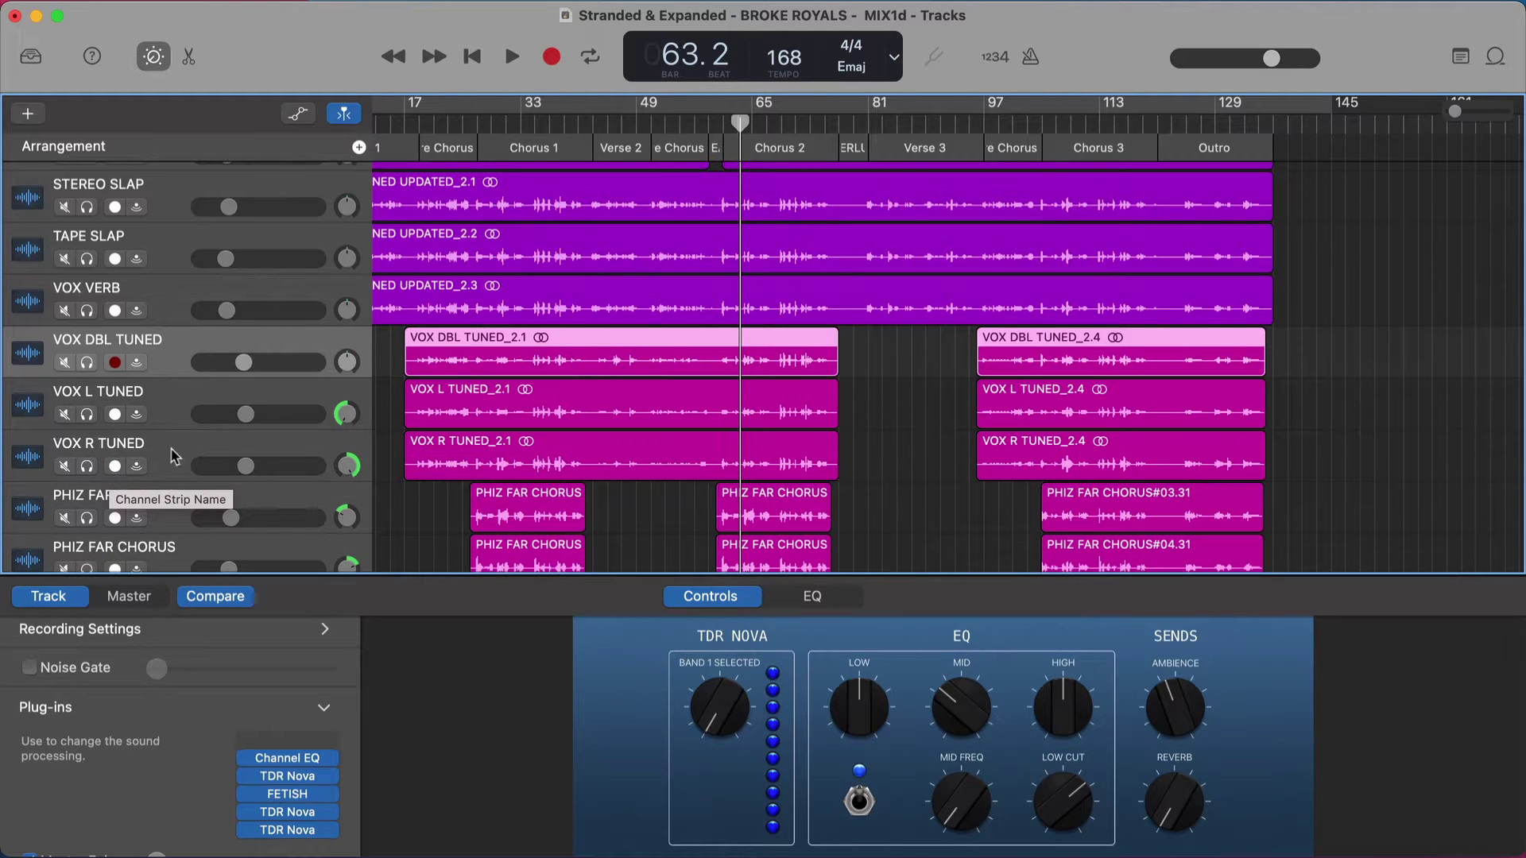
pyautogui.scroll(3, 596, 359)
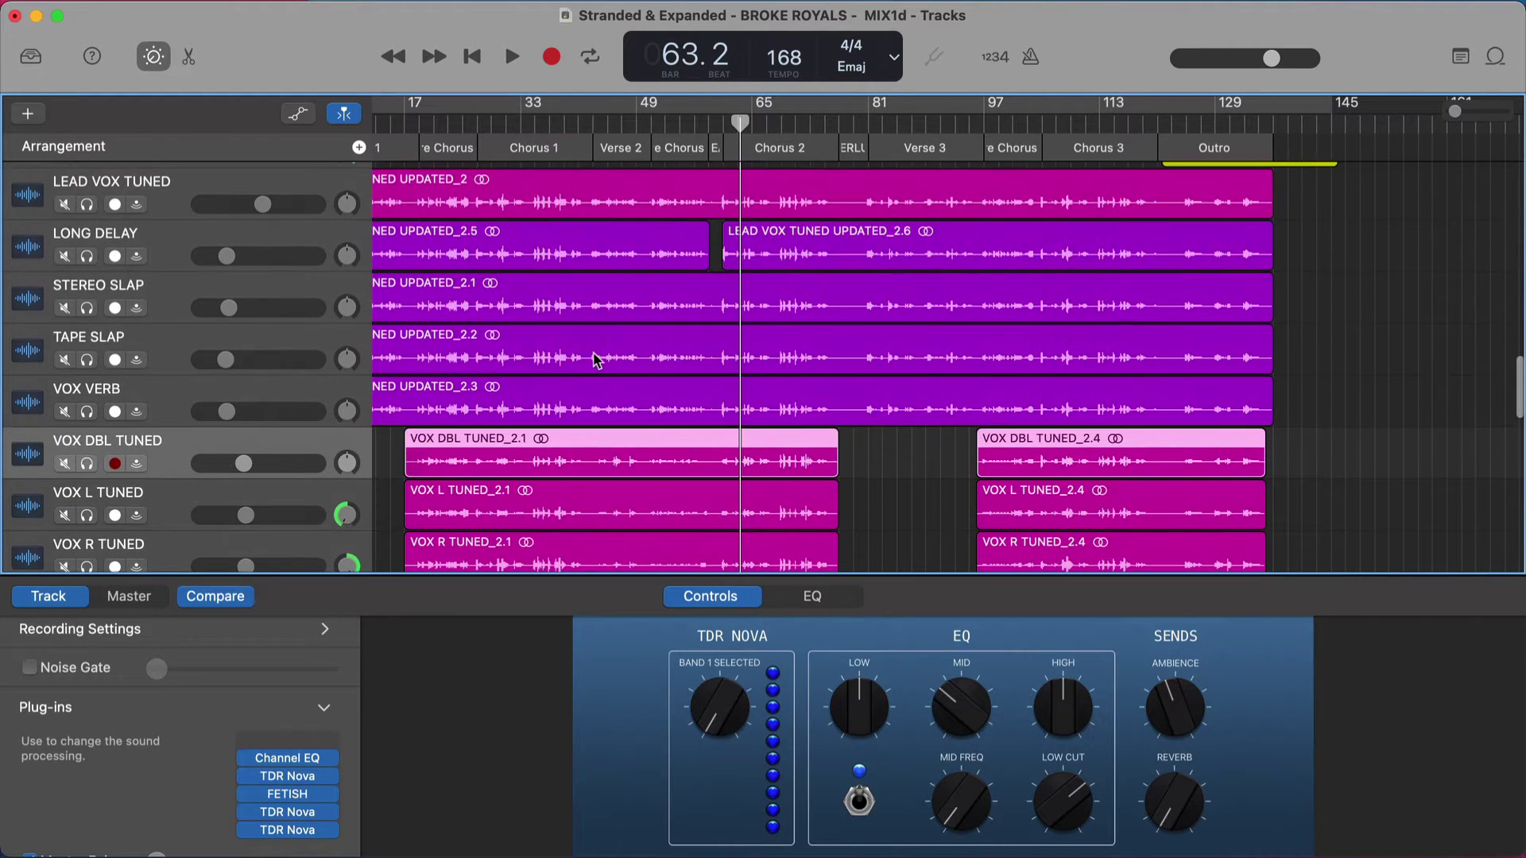
# Solo LEAD VOX TUNED with the VOX DBL, VOX L and VOX R TUNED tracks and play them from about bar 61.
pyautogui.click(88, 204)
pyautogui.scroll(-1, 91, 318)
pyautogui.moveTo(87, 419); pyautogui.dragTo(88, 502)
pyautogui.click(720, 125)
pyautogui.press('space')
pyautogui.hscroll(1, 418, 451)
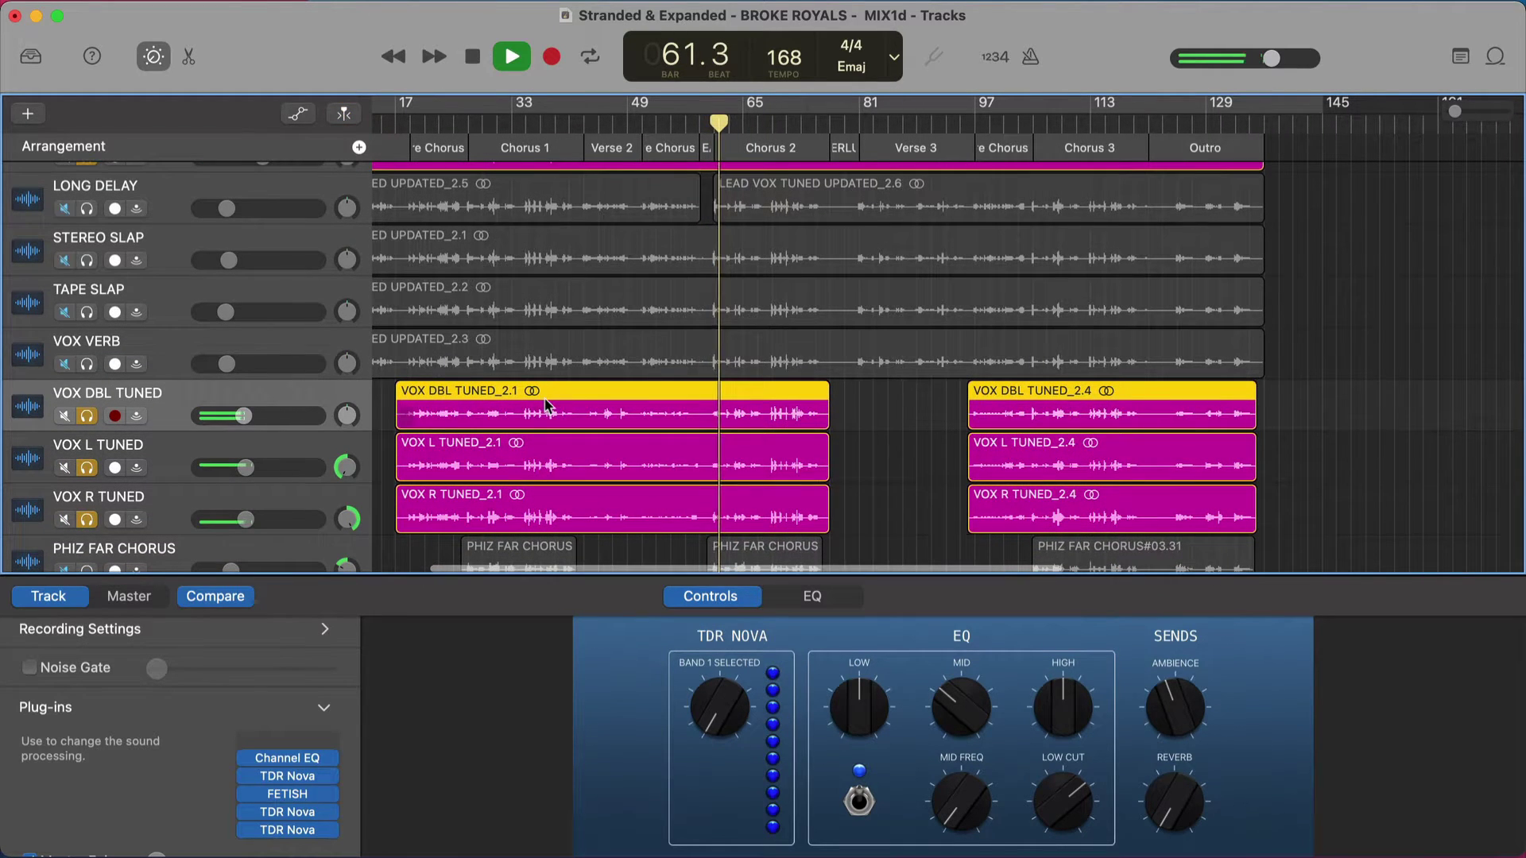
pyautogui.scroll(1, 423, 456)
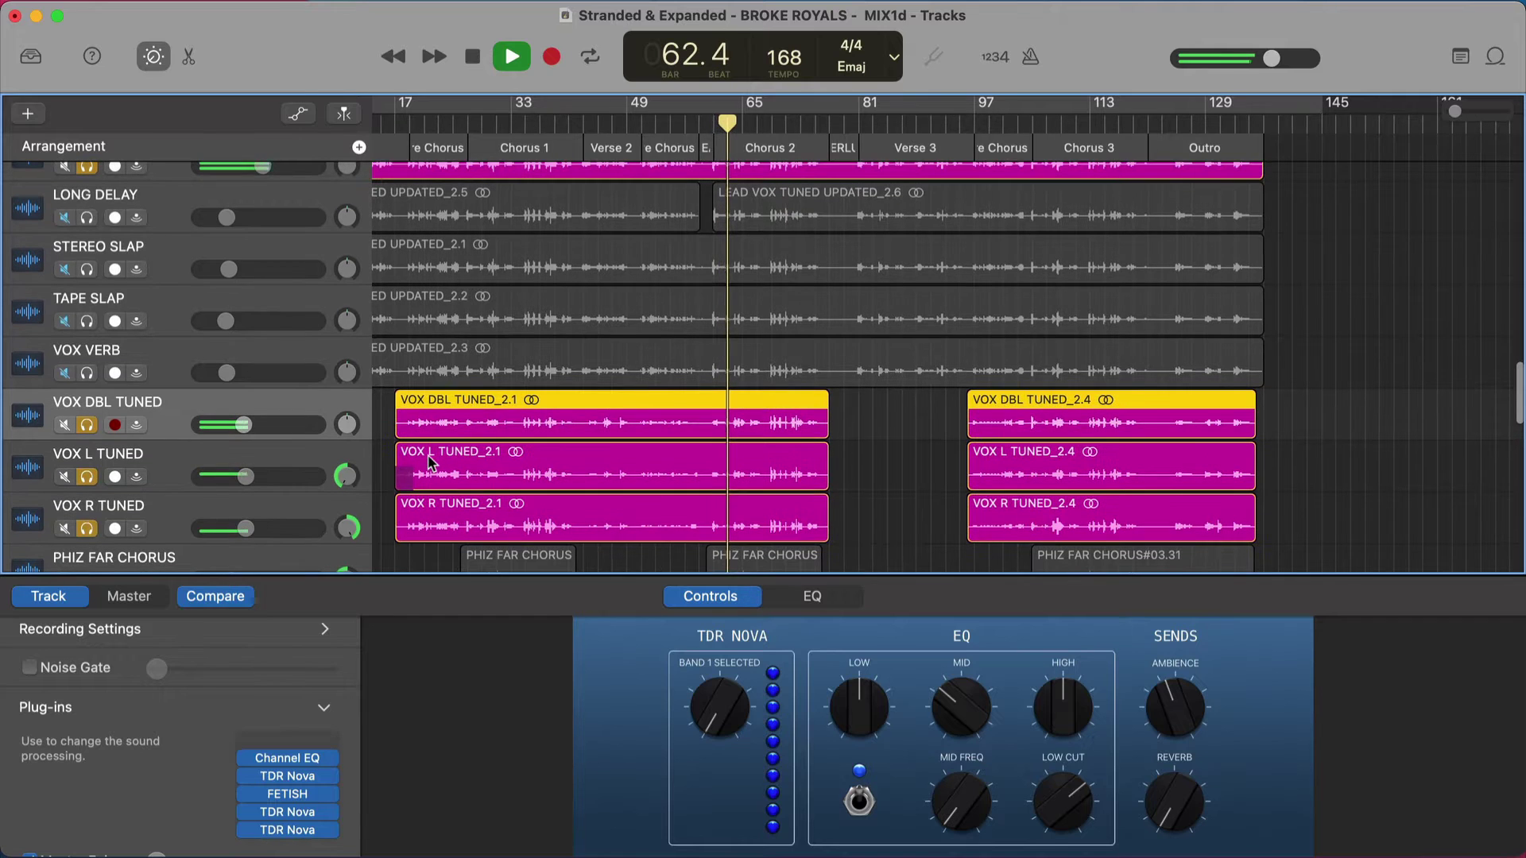
pyautogui.press('space')
# Unsolo the VOX R, VOX L, VOX DBL and LEAD VOX TUNED tracks.
pyautogui.scroll(1, 307, 368)
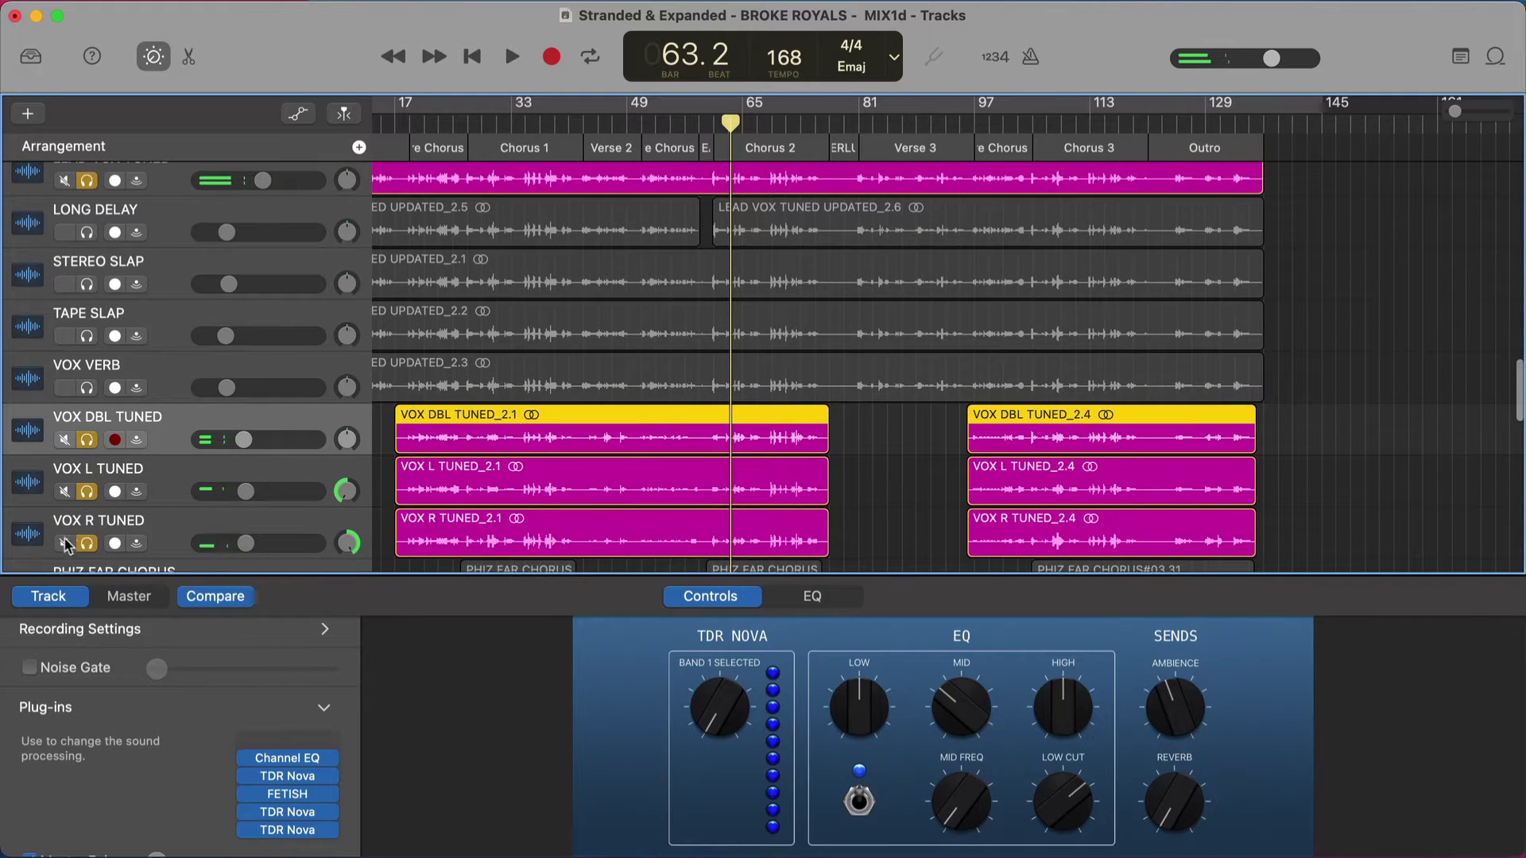
pyautogui.click(88, 543)
pyautogui.click(88, 492)
pyautogui.click(88, 440)
pyautogui.scroll(3, 84, 443)
pyautogui.click(88, 229)
# Play the full mix with no tracks soloed from about bar 61 at the start of Chorus 2.
pyautogui.scroll(-2, 532, 350)
pyautogui.moveTo(719, 121); pyautogui.dragTo(705, 120)
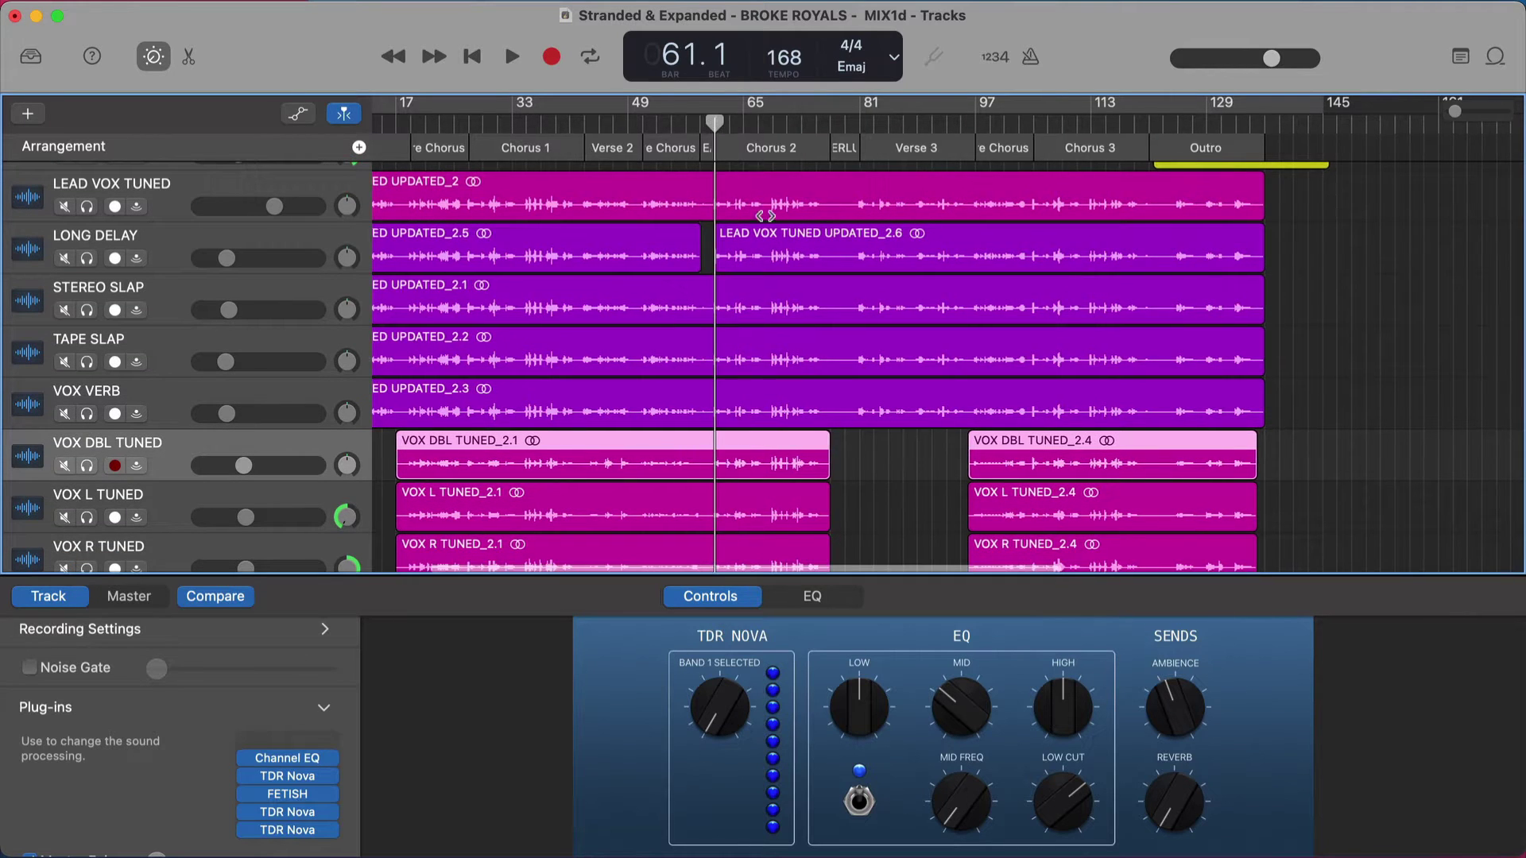
pyautogui.press('space')
pyautogui.scroll(-2, 768, 291)
pyautogui.scroll(-1, 768, 291)
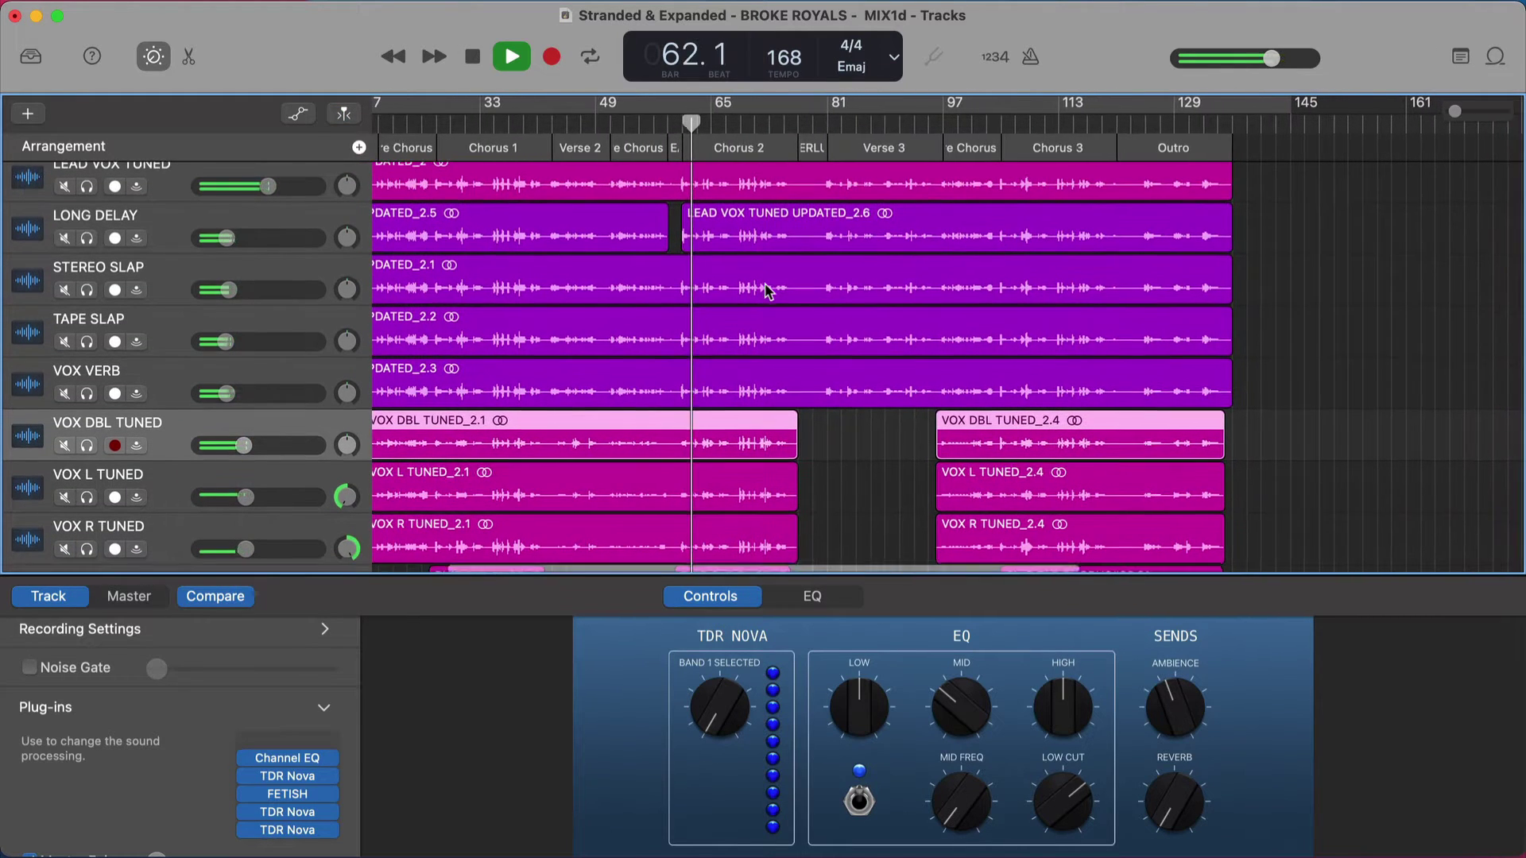
pyautogui.press('space')
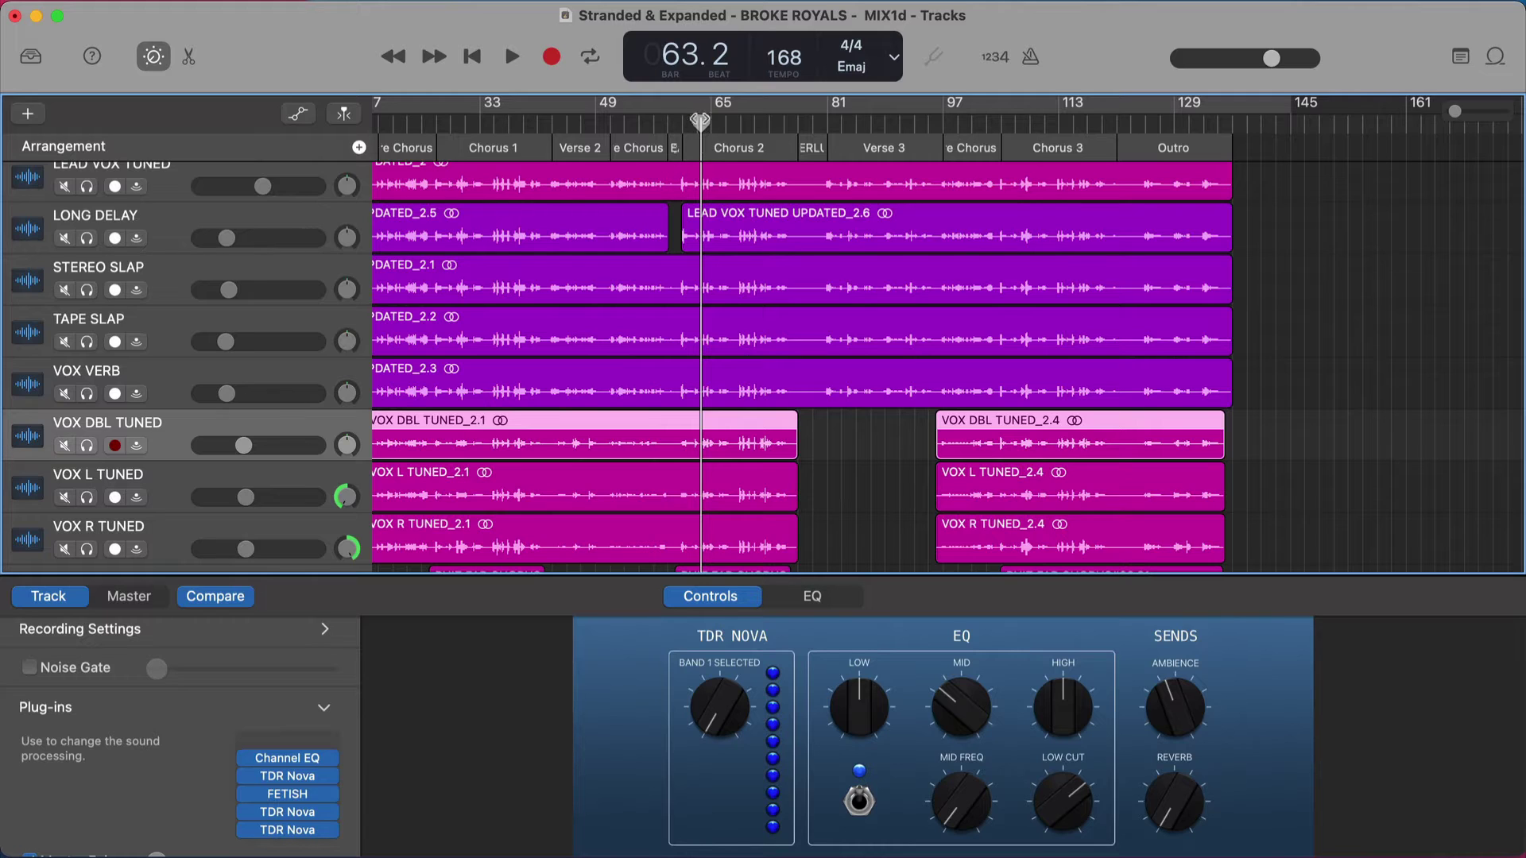
# Play Chorus 2 from about bar 60 while twice muting and unmuting the VOX DBL, VOX L and VOX R TUNED tracks together for comparison.
pyautogui.click(682, 123)
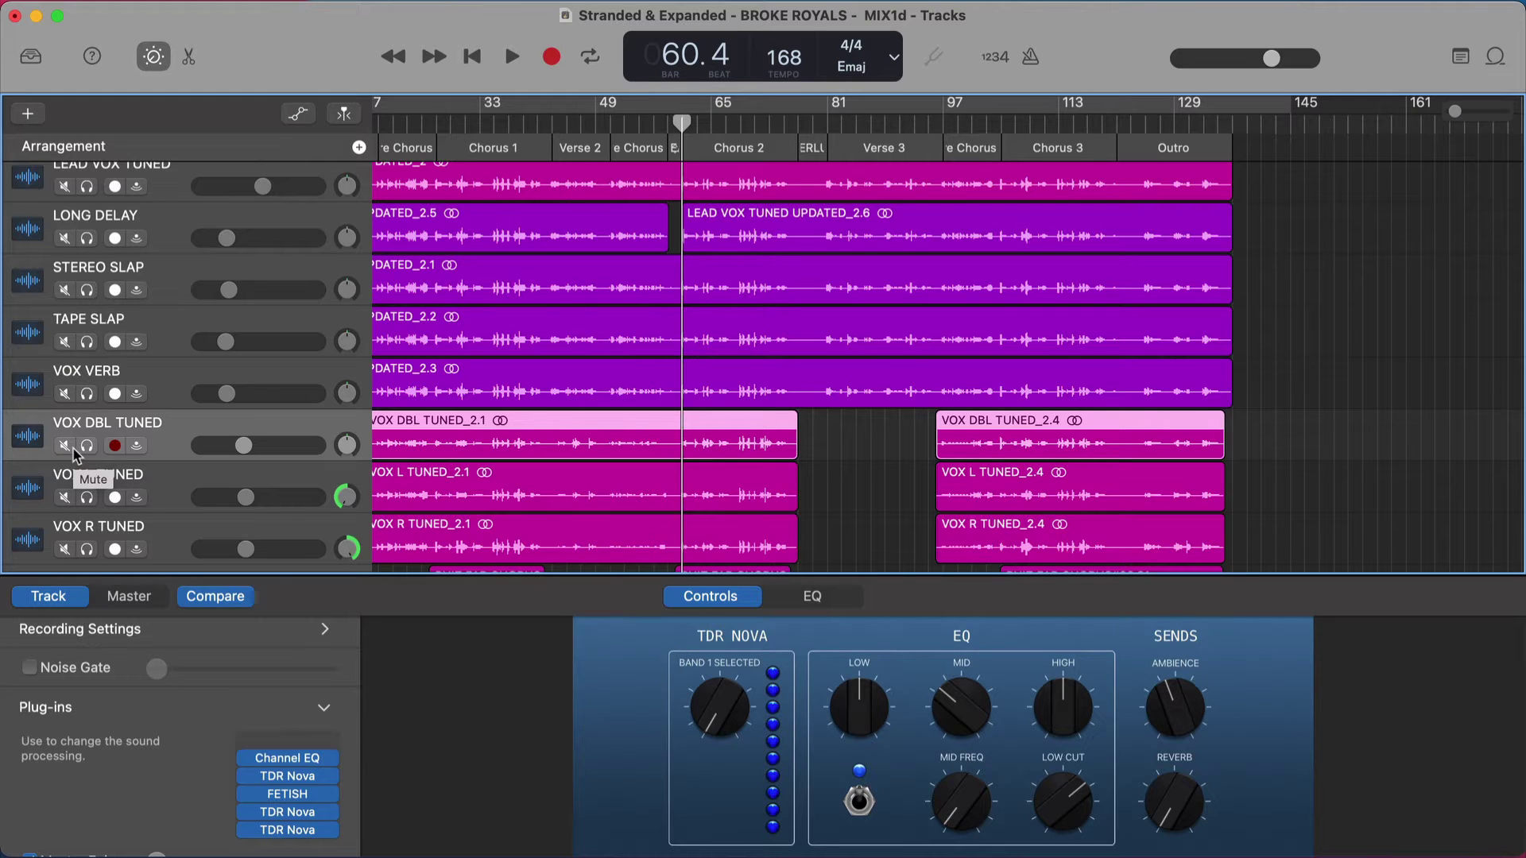
pyautogui.press('space')
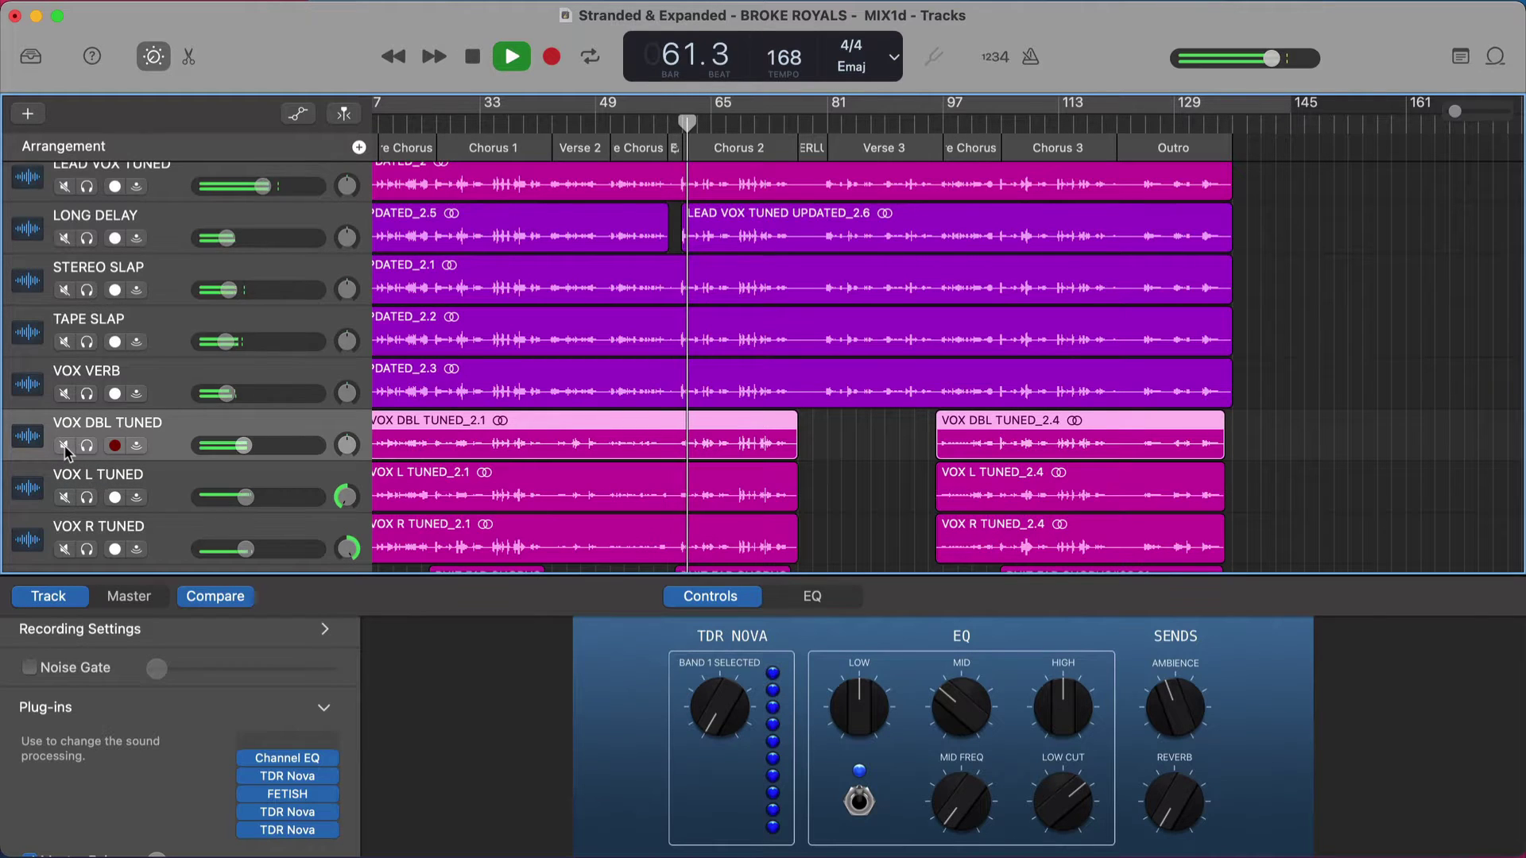
pyautogui.moveTo(64, 446); pyautogui.dragTo(64, 549)
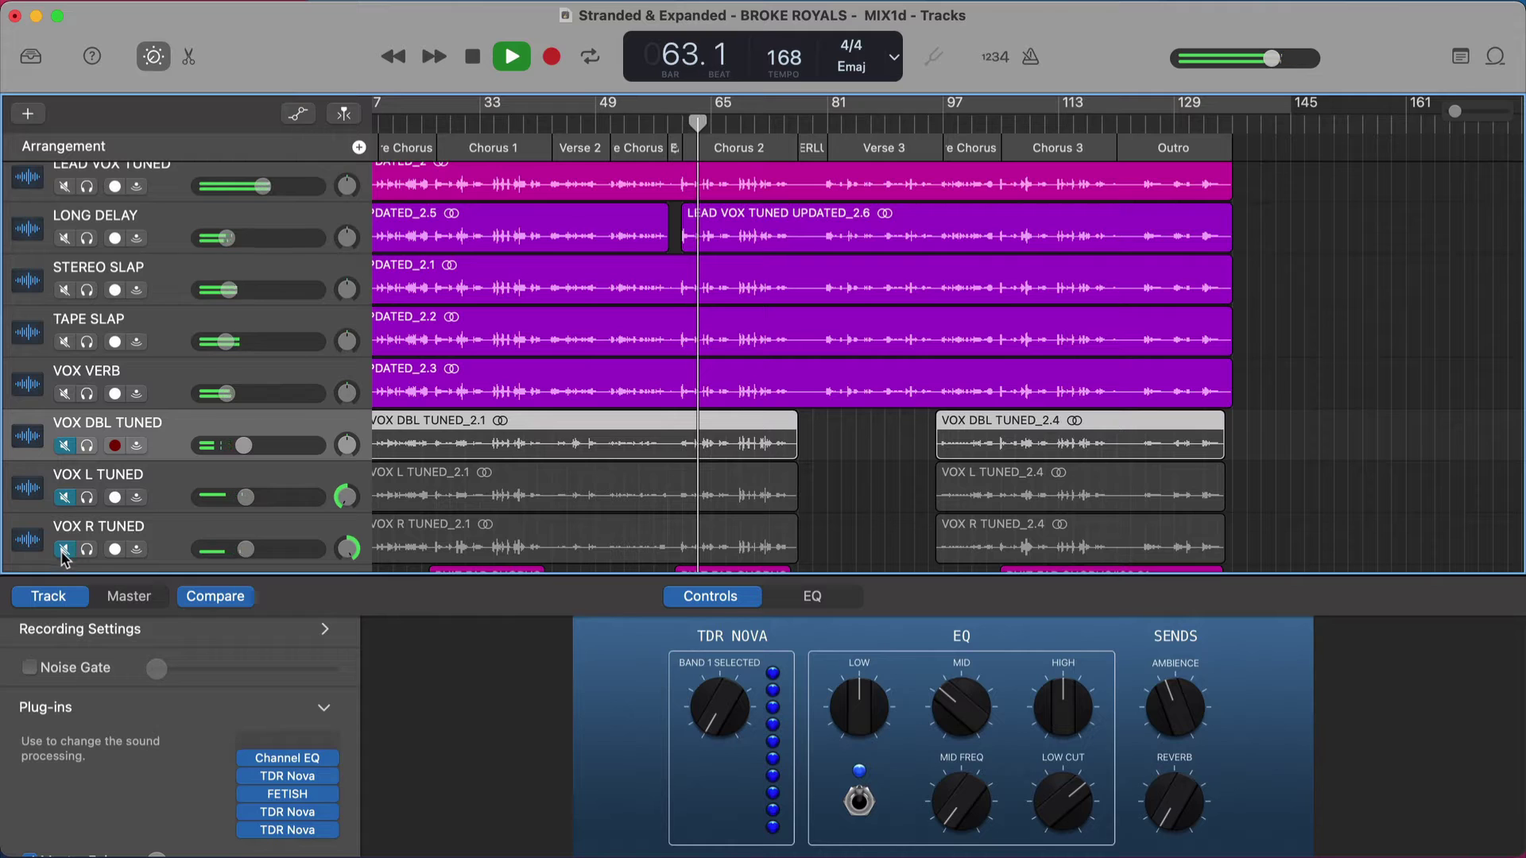
pyautogui.moveTo(64, 550); pyautogui.dragTo(62, 437)
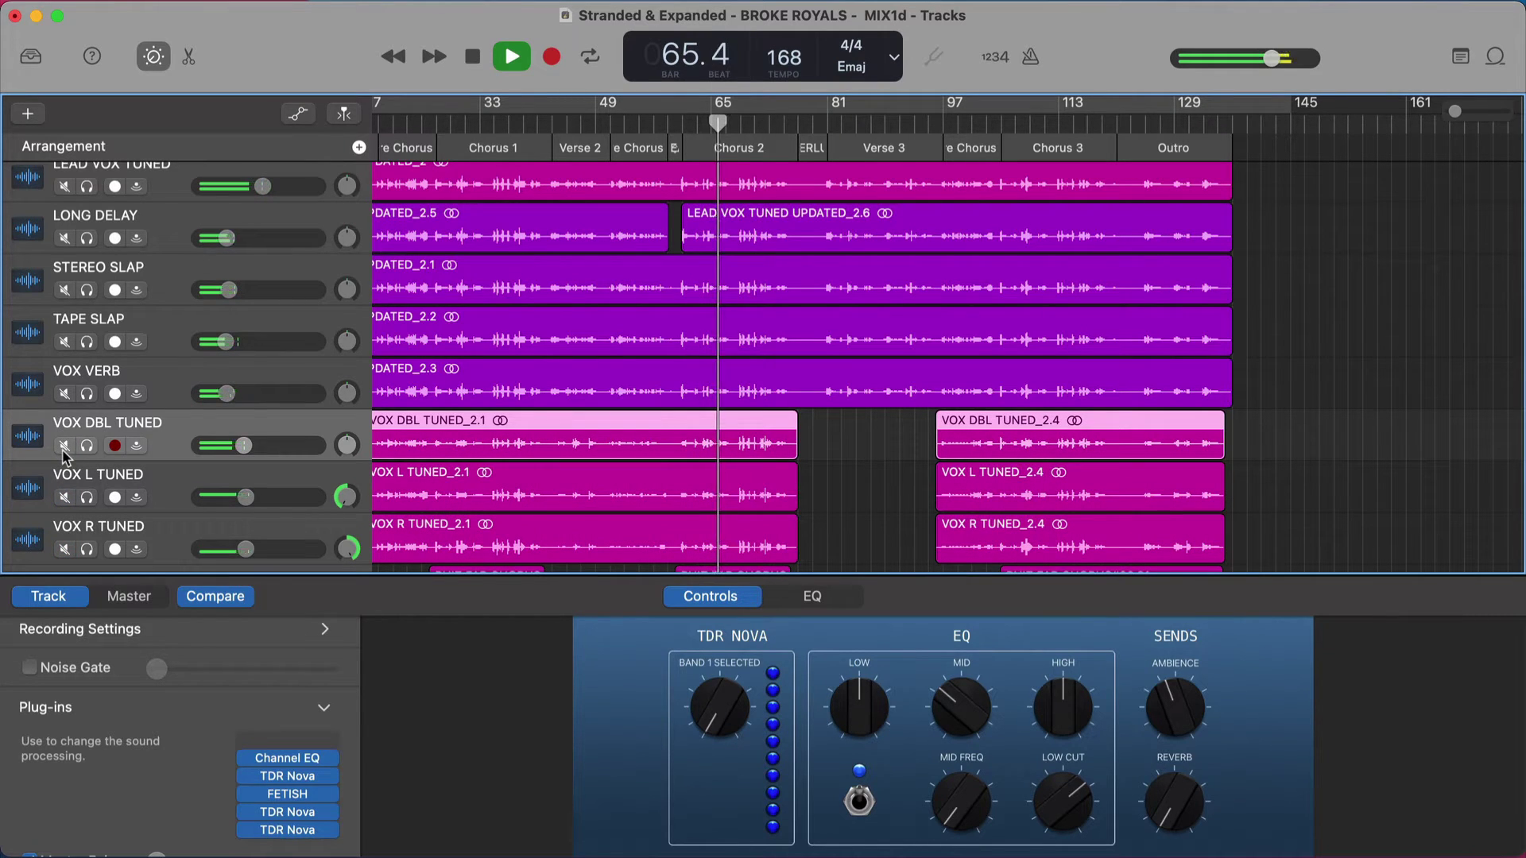
pyautogui.moveTo(63, 450); pyautogui.dragTo(63, 549)
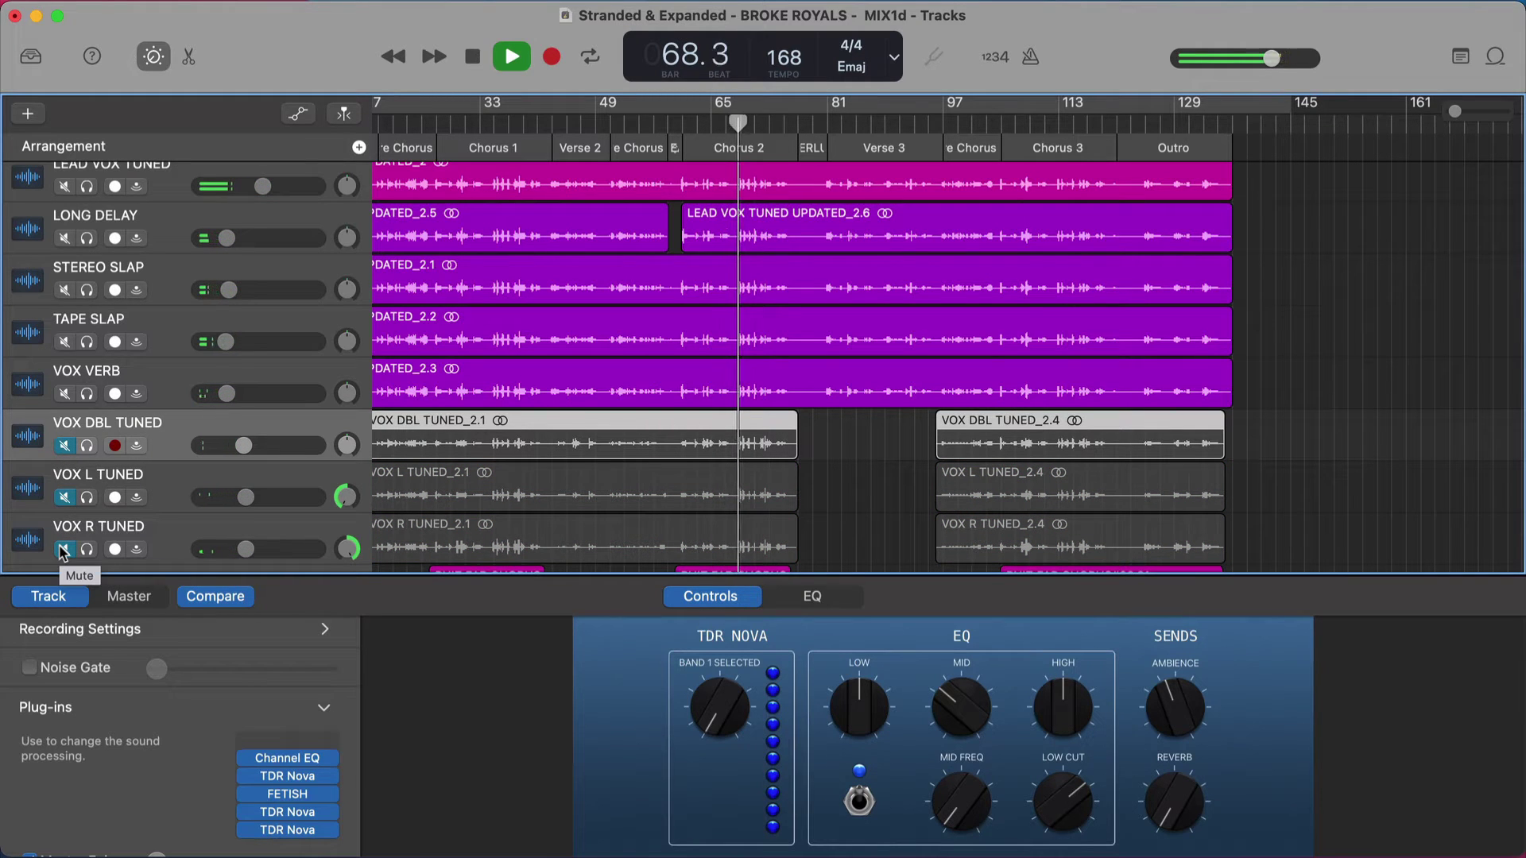
pyautogui.moveTo(64, 549); pyautogui.dragTo(63, 445)
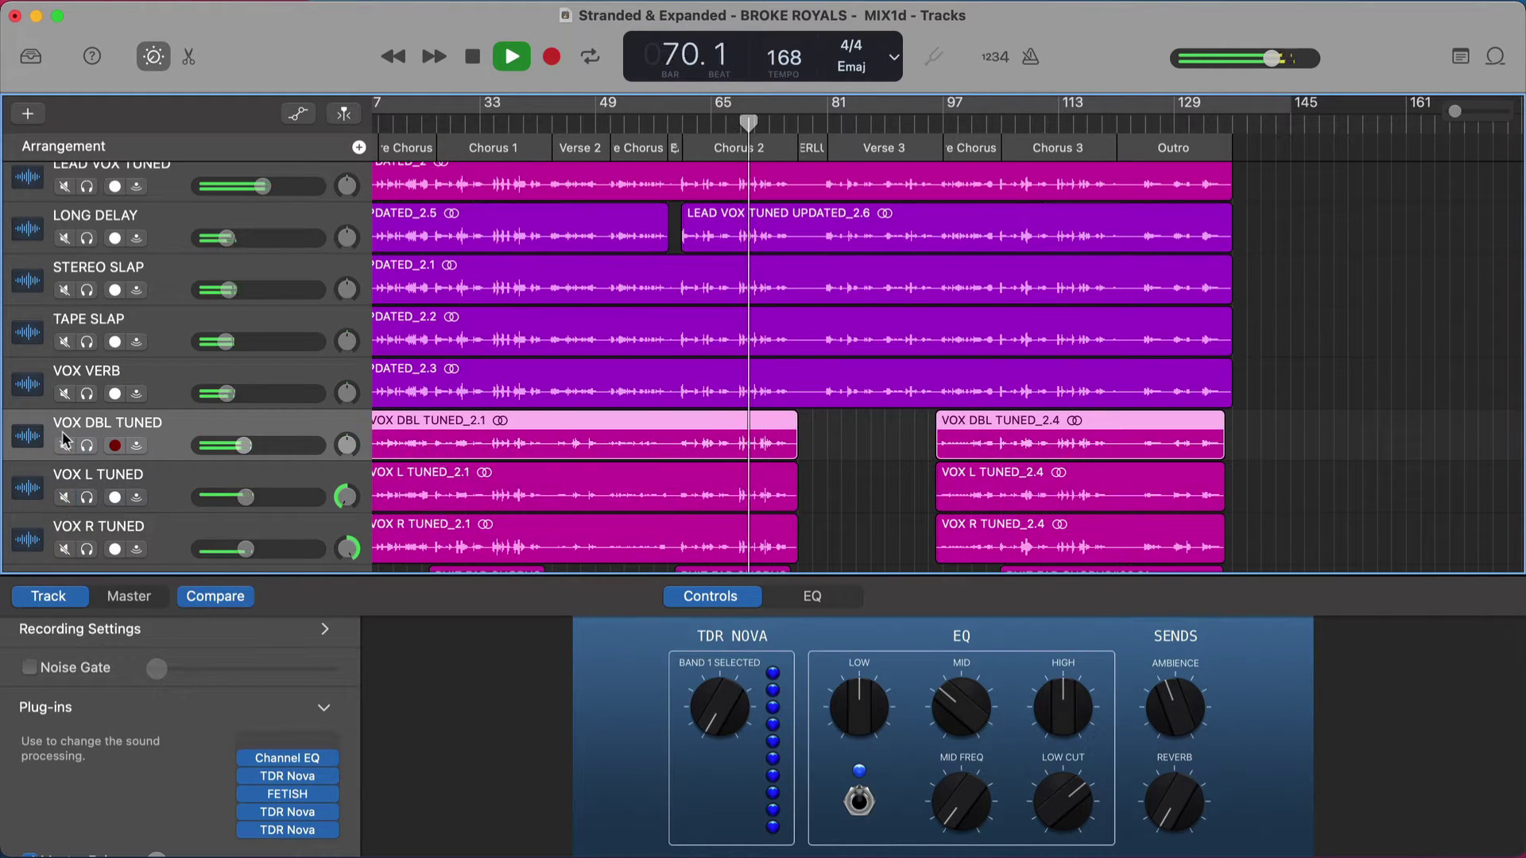
pyautogui.press('space')
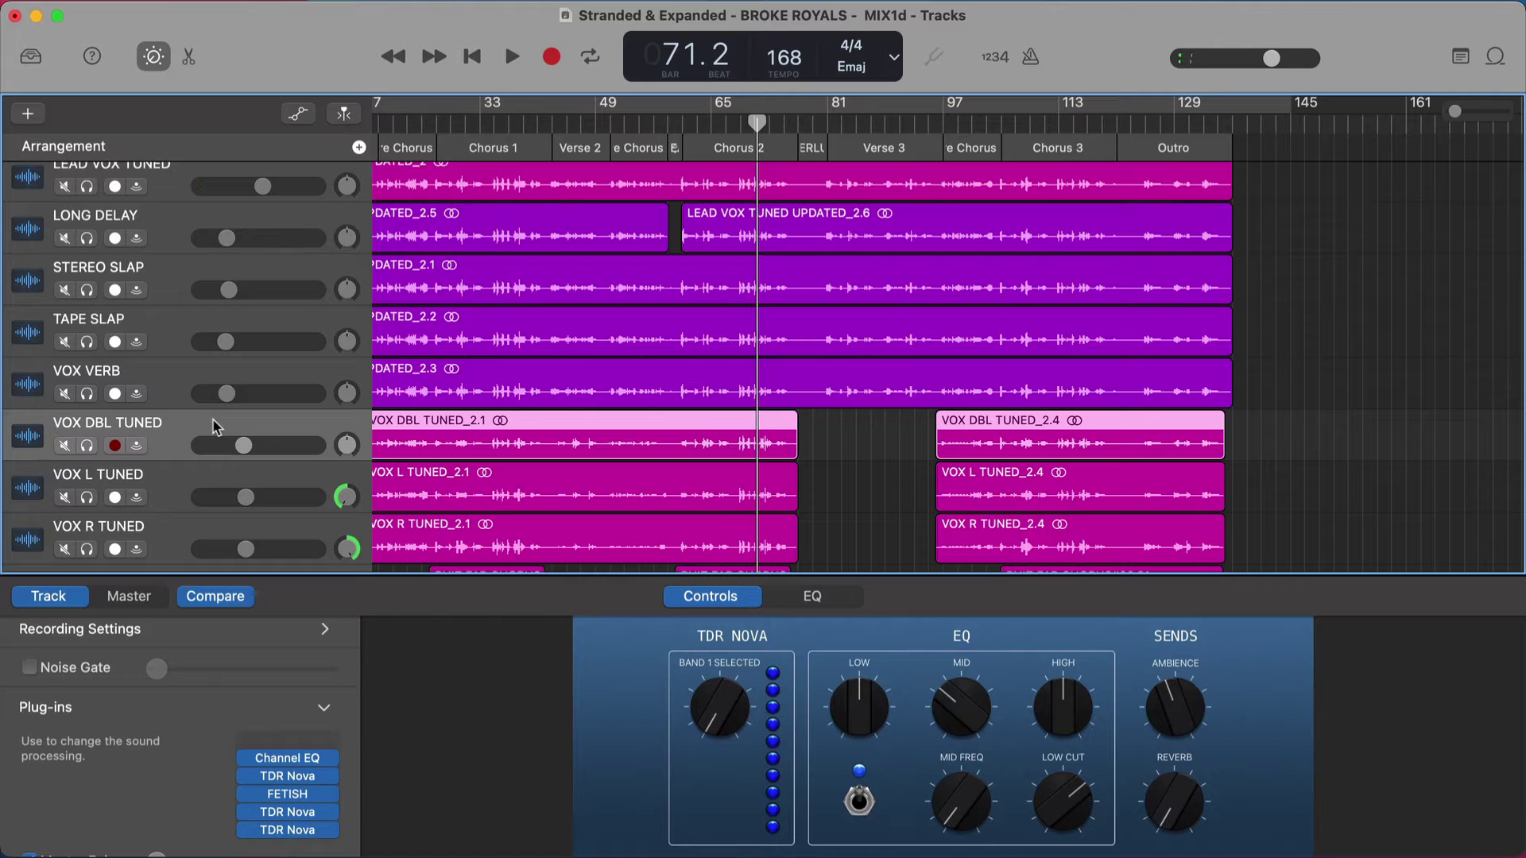
pyautogui.scroll(-5, 436, 442)
pyautogui.scroll(-1, 435, 442)
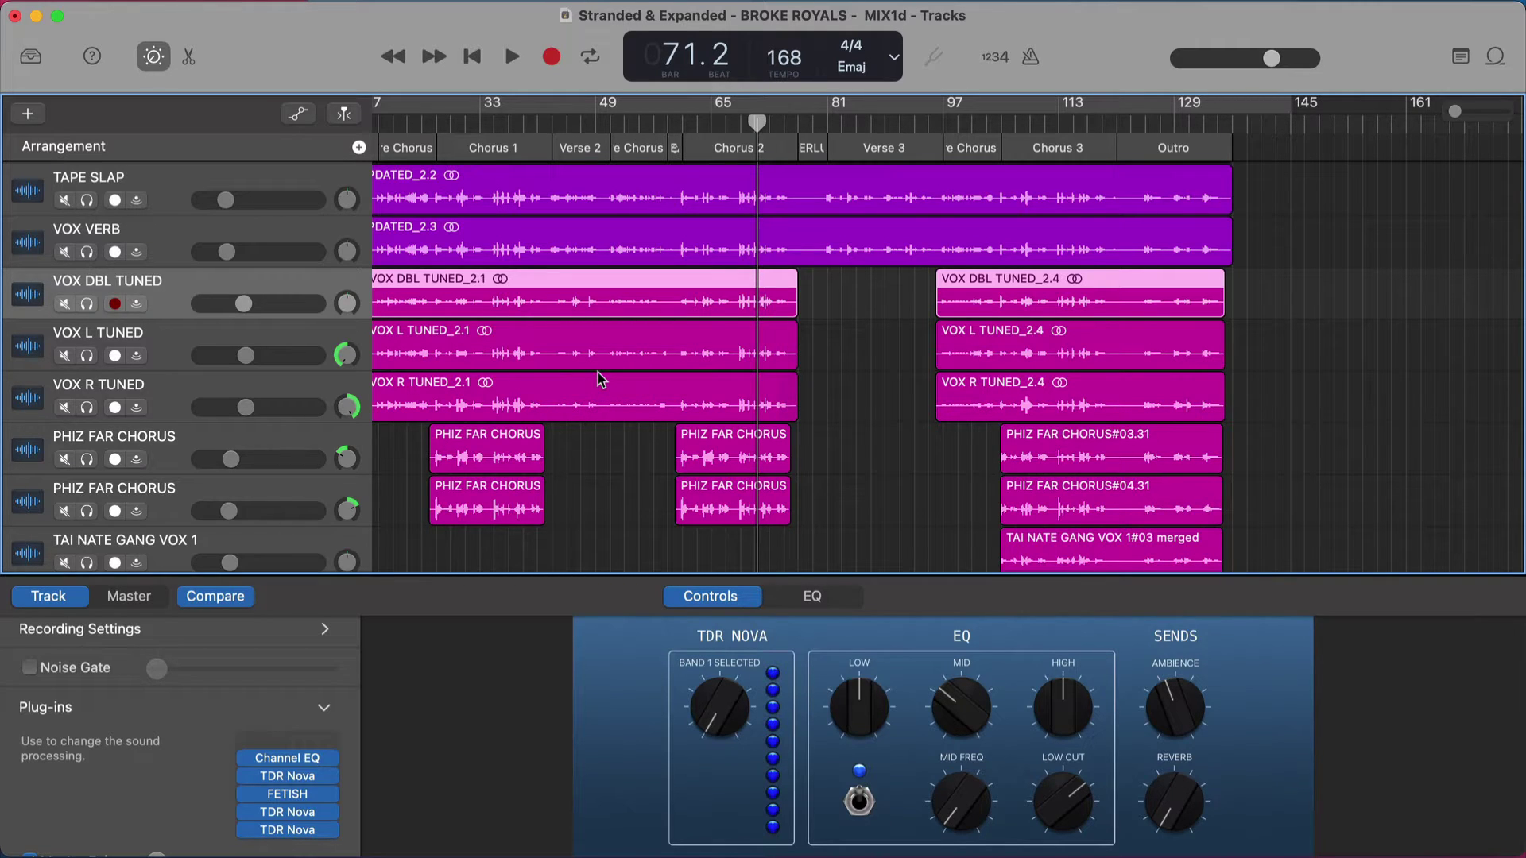
pyautogui.scroll(6, 584, 404)
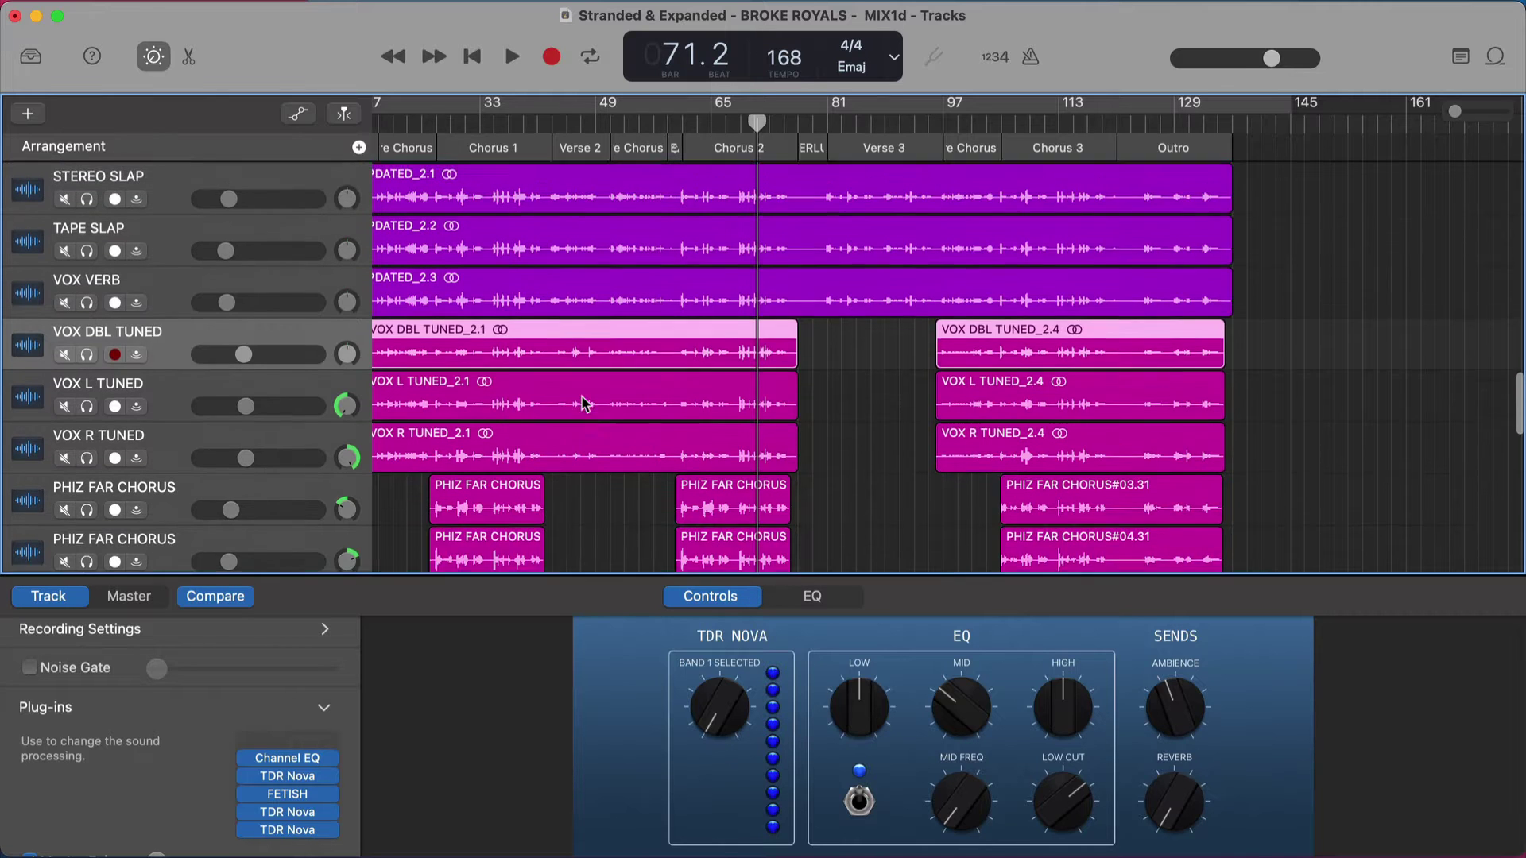
pyautogui.scroll(-4, 586, 511)
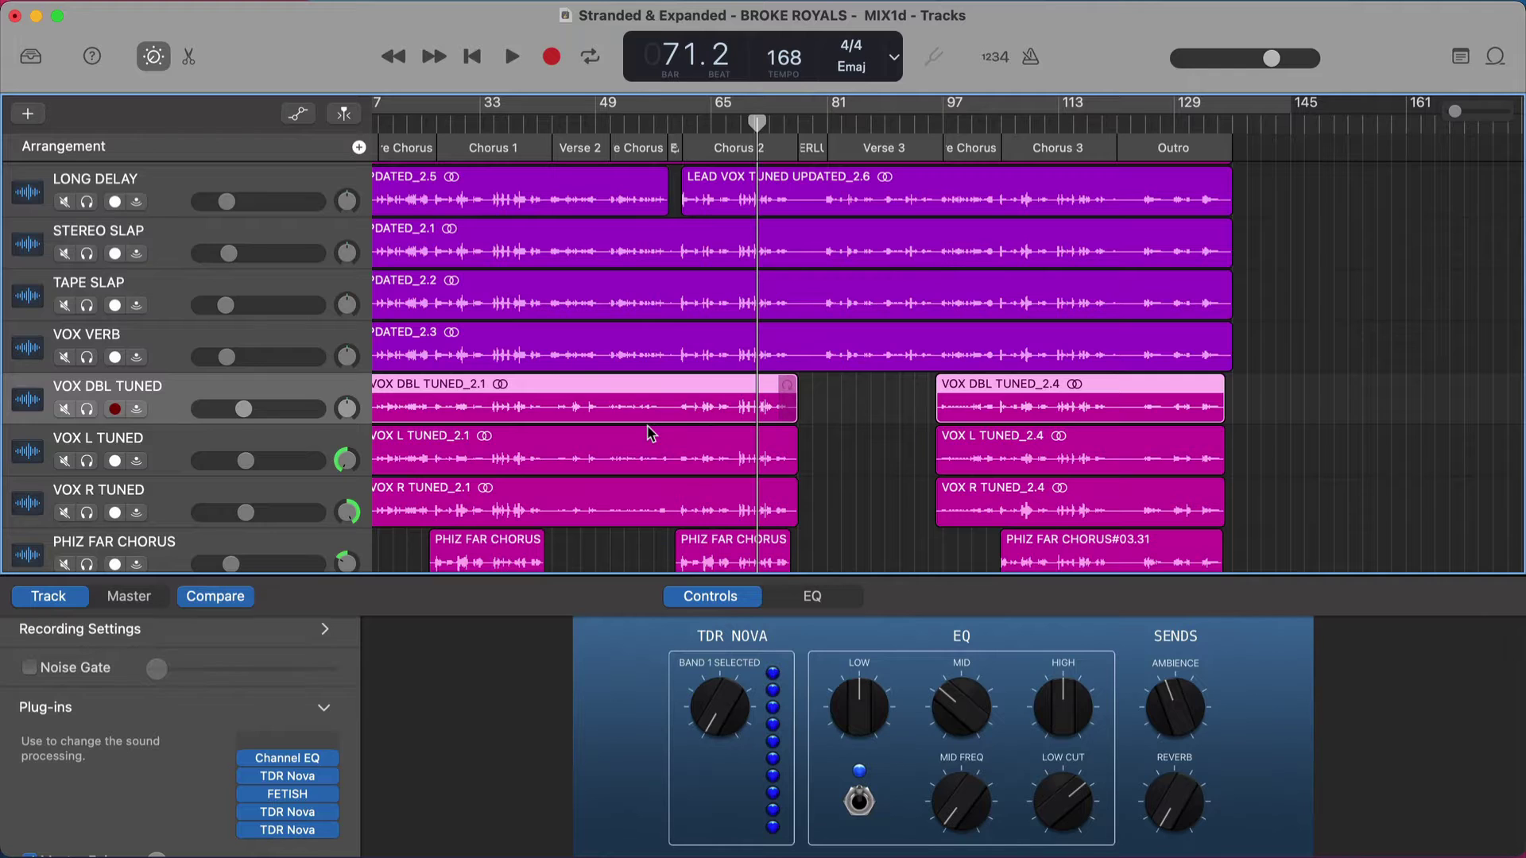
pyautogui.scroll(1, 649, 433)
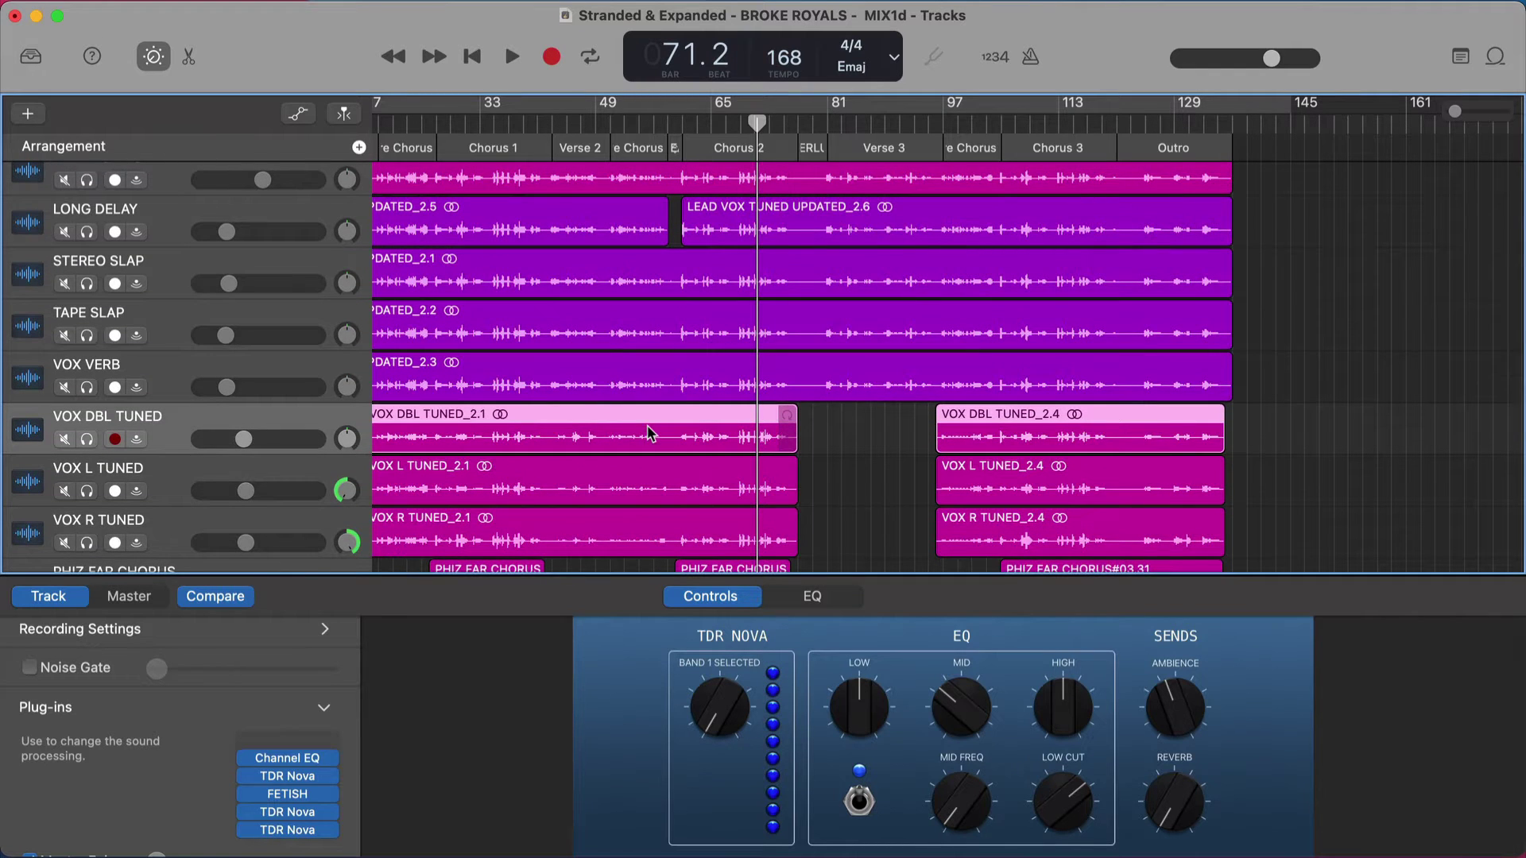
pyautogui.scroll(-1, 628, 437)
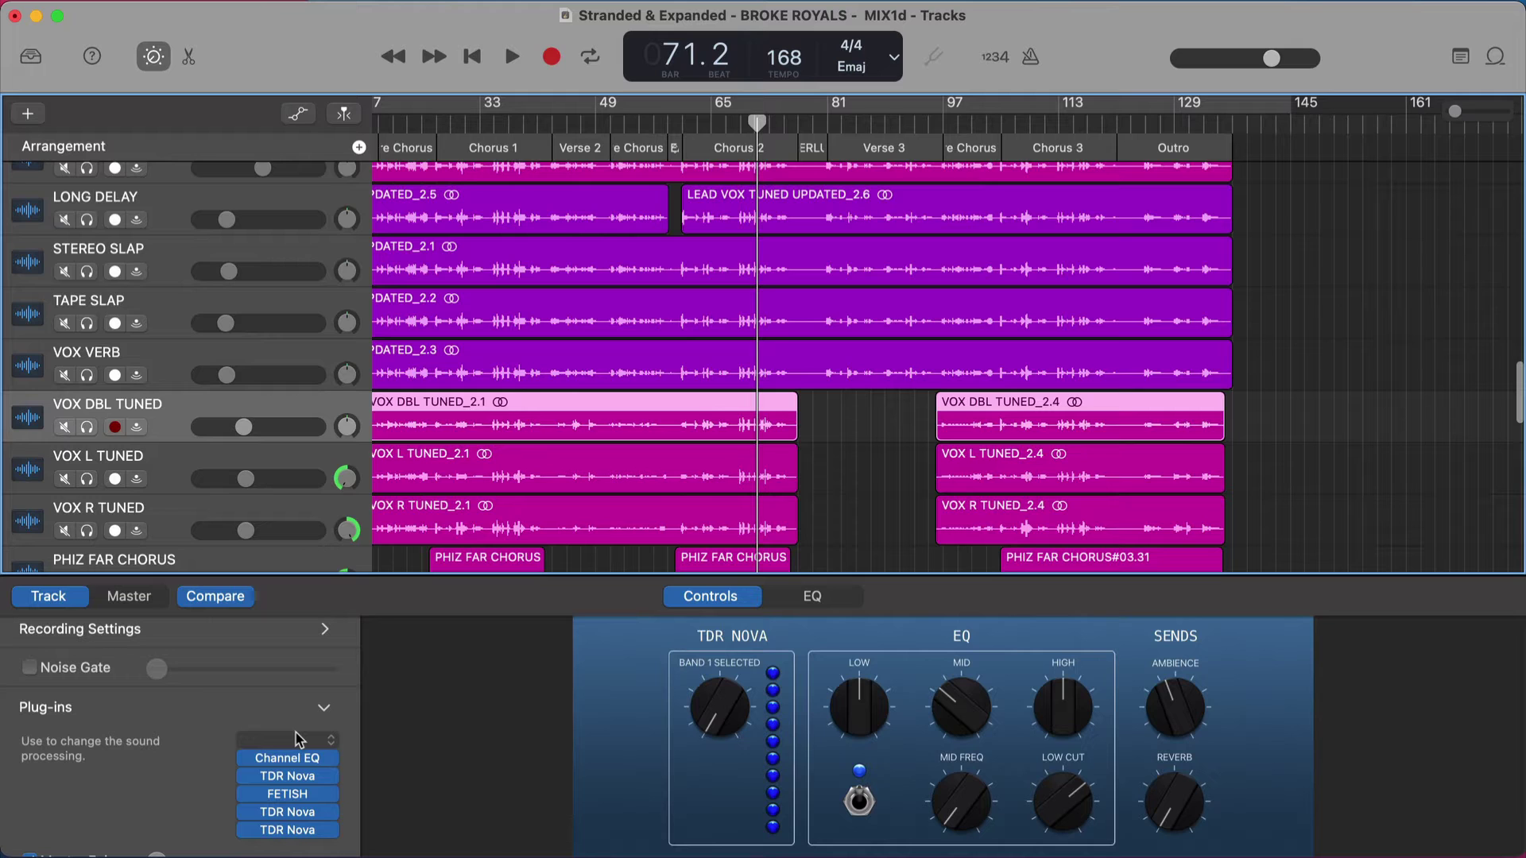
# Open the Channel EQ of the VOX DBL TUNED track and move its window below that track's regions.
pyautogui.click(298, 759)
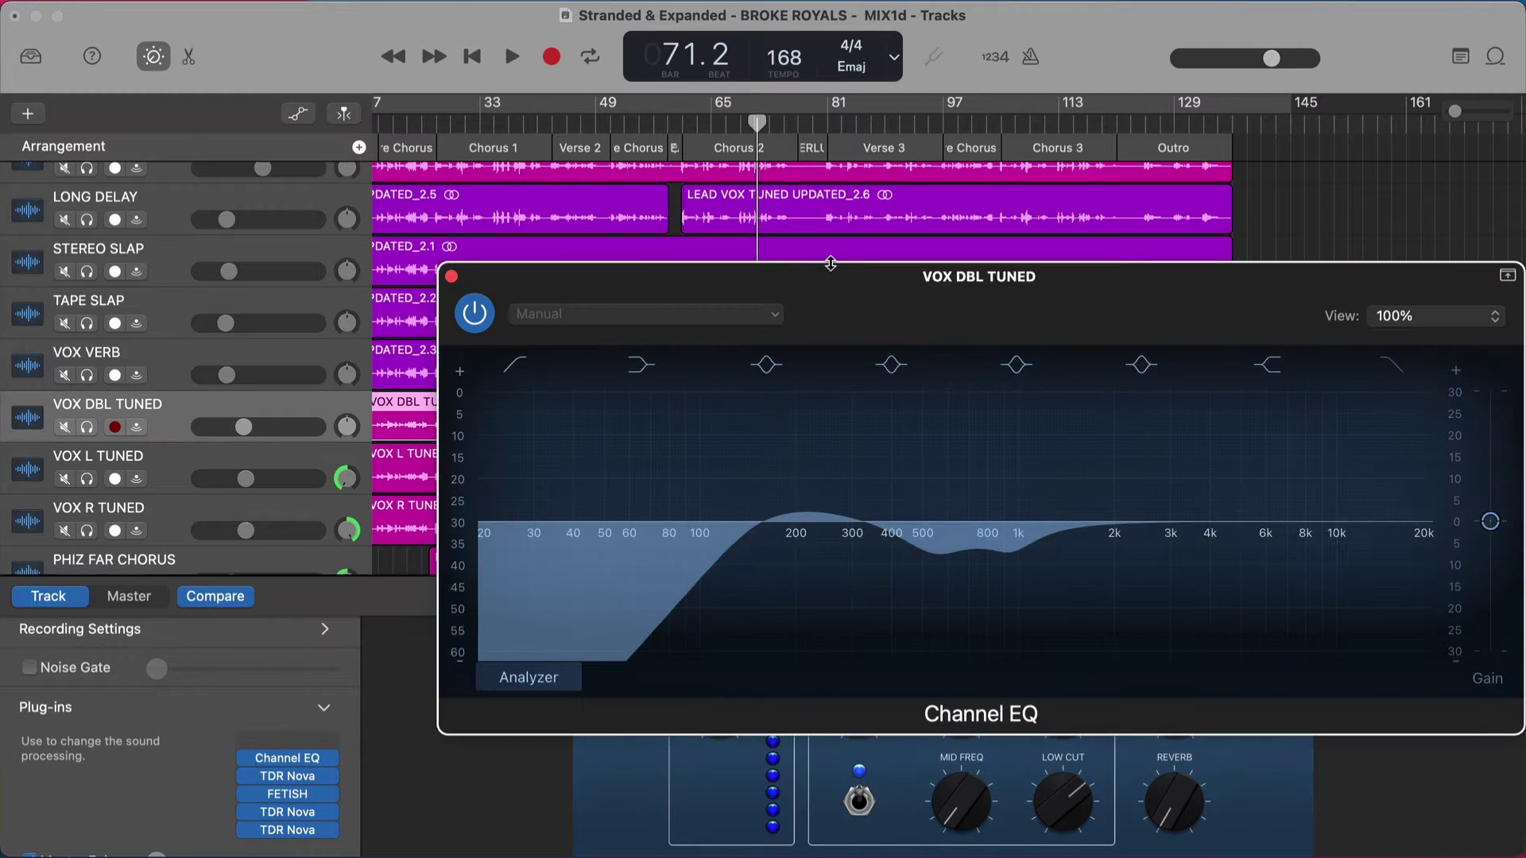
pyautogui.moveTo(909, 308); pyautogui.dragTo(746, 280)
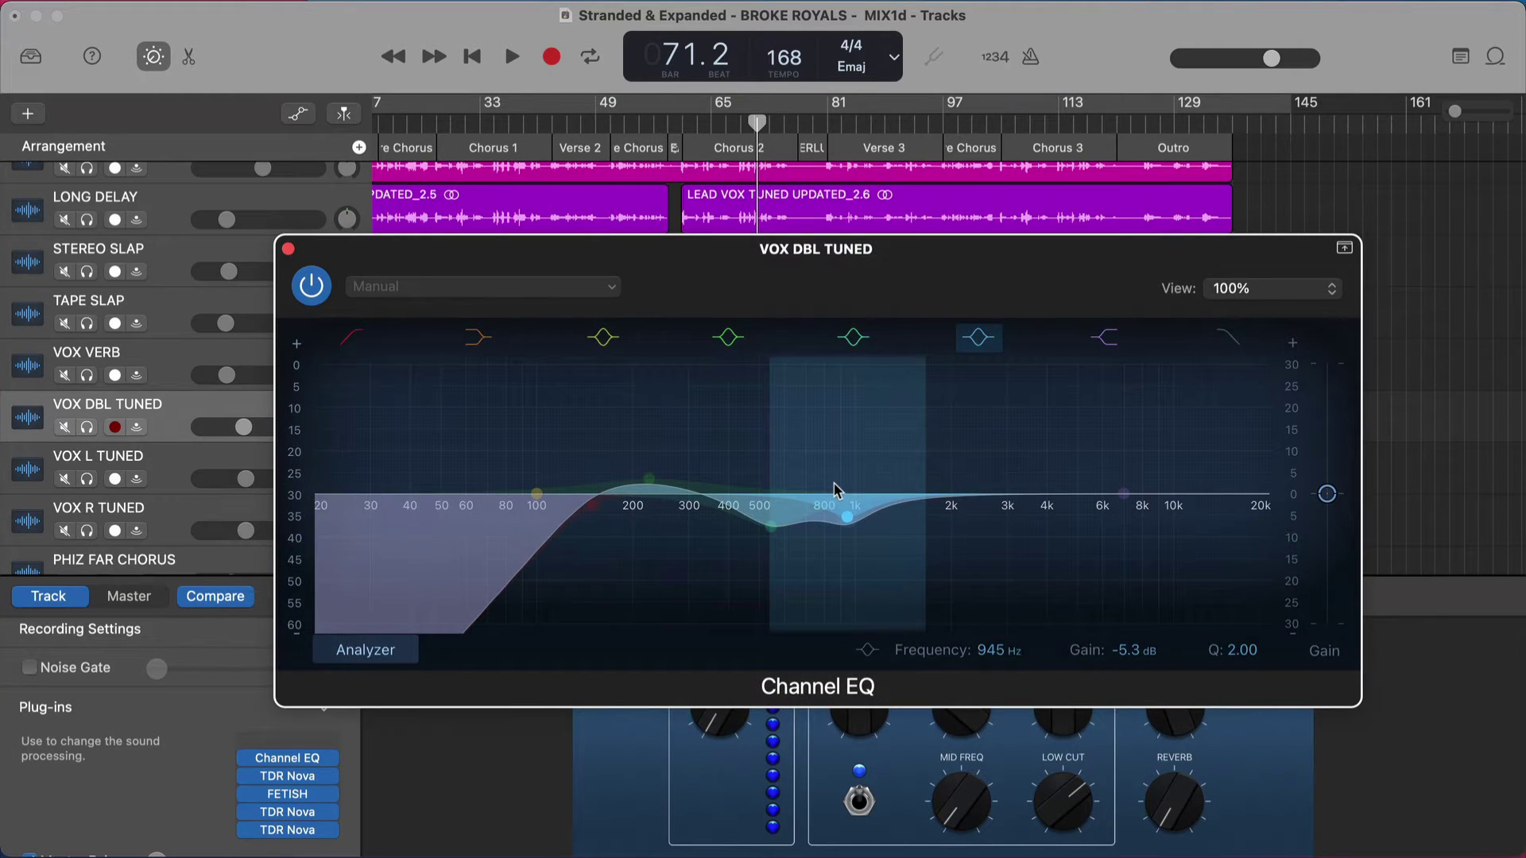
pyautogui.moveTo(718, 280); pyautogui.dragTo(798, 399)
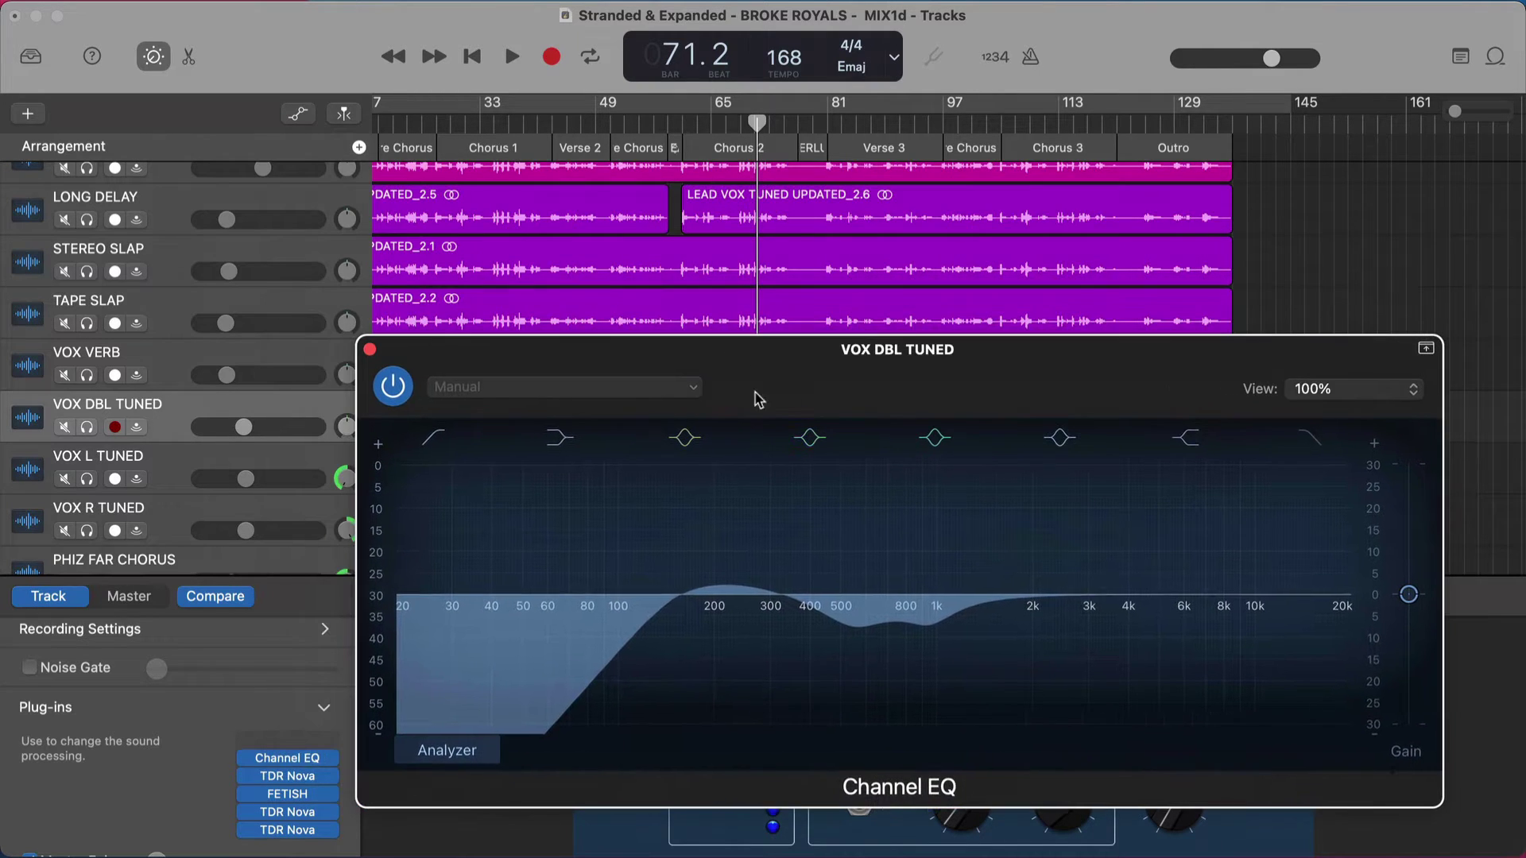
pyautogui.moveTo(569, 365); pyautogui.dragTo(651, 472)
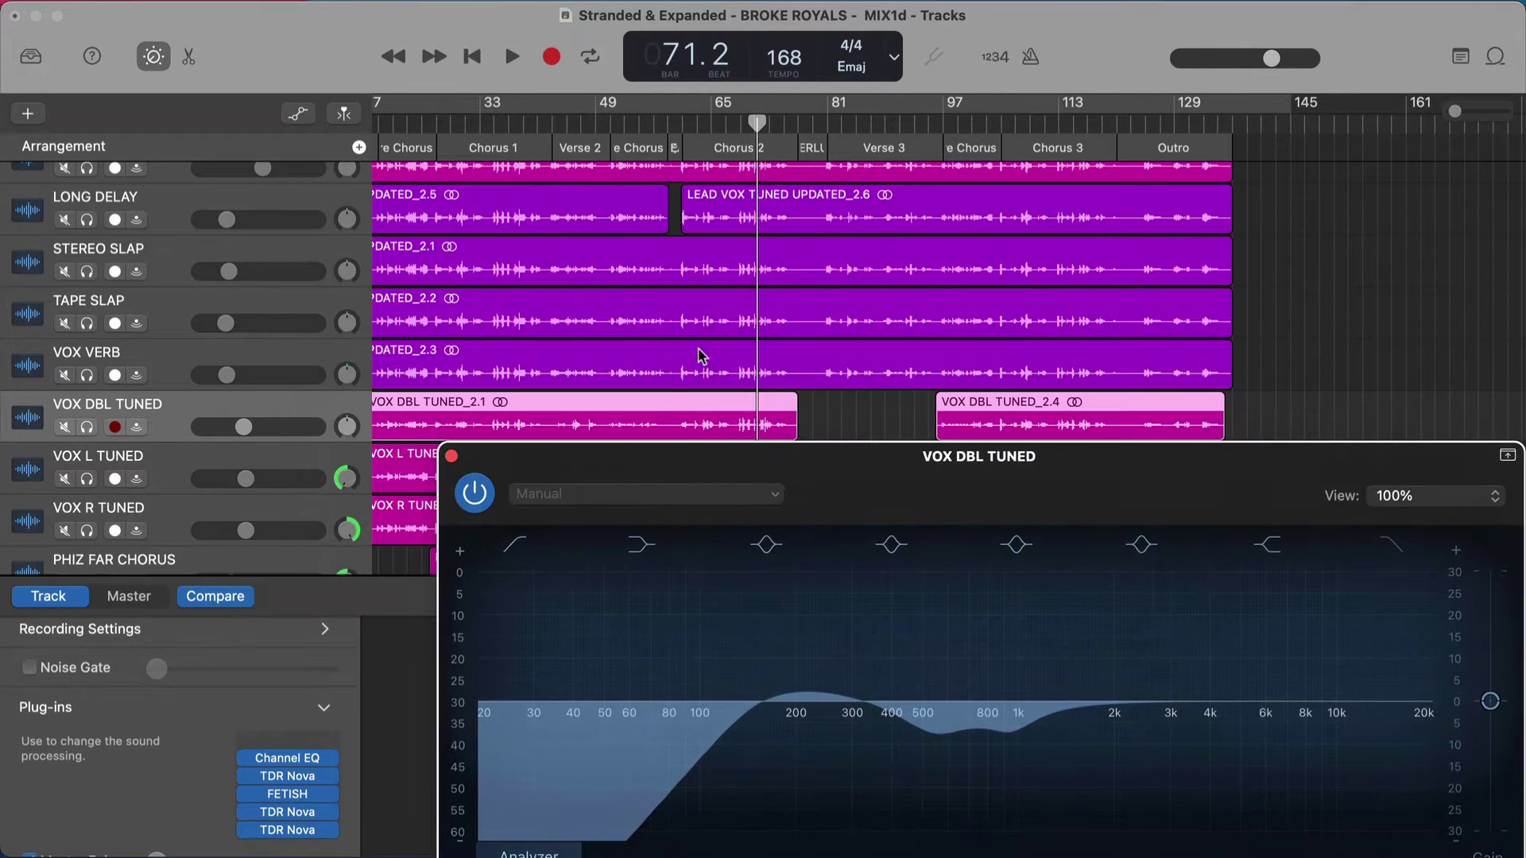
# Solo VOX DBL TUNED and play it from about bar 60, briefly soloing LEAD VOX TUNED alongside it for comparison.
pyautogui.click(682, 118)
pyautogui.press('s')
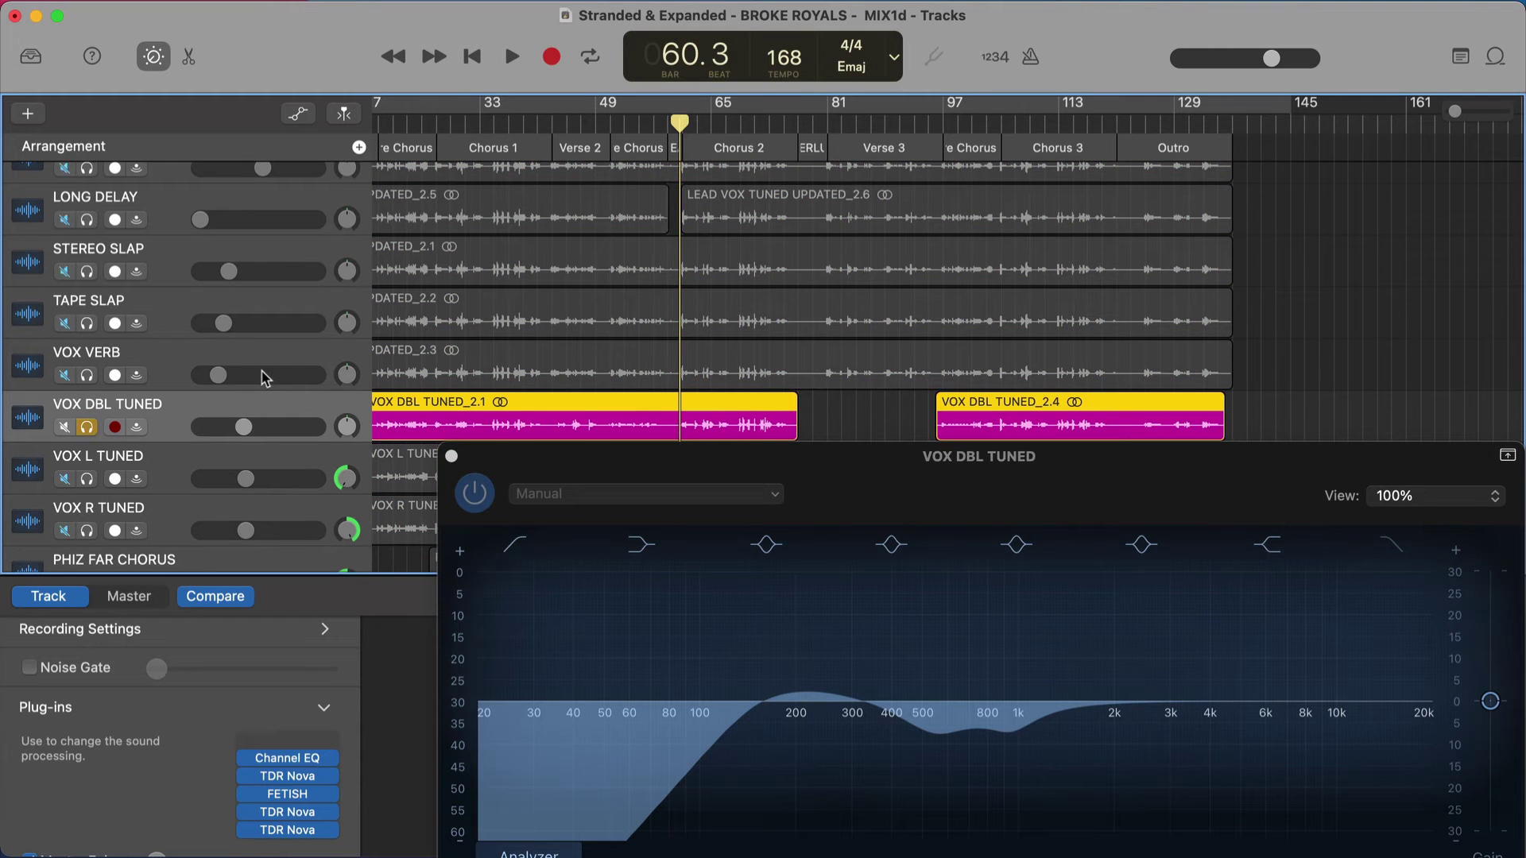
pyautogui.press('space')
pyautogui.scroll(3, 265, 378)
pyautogui.click(139, 296)
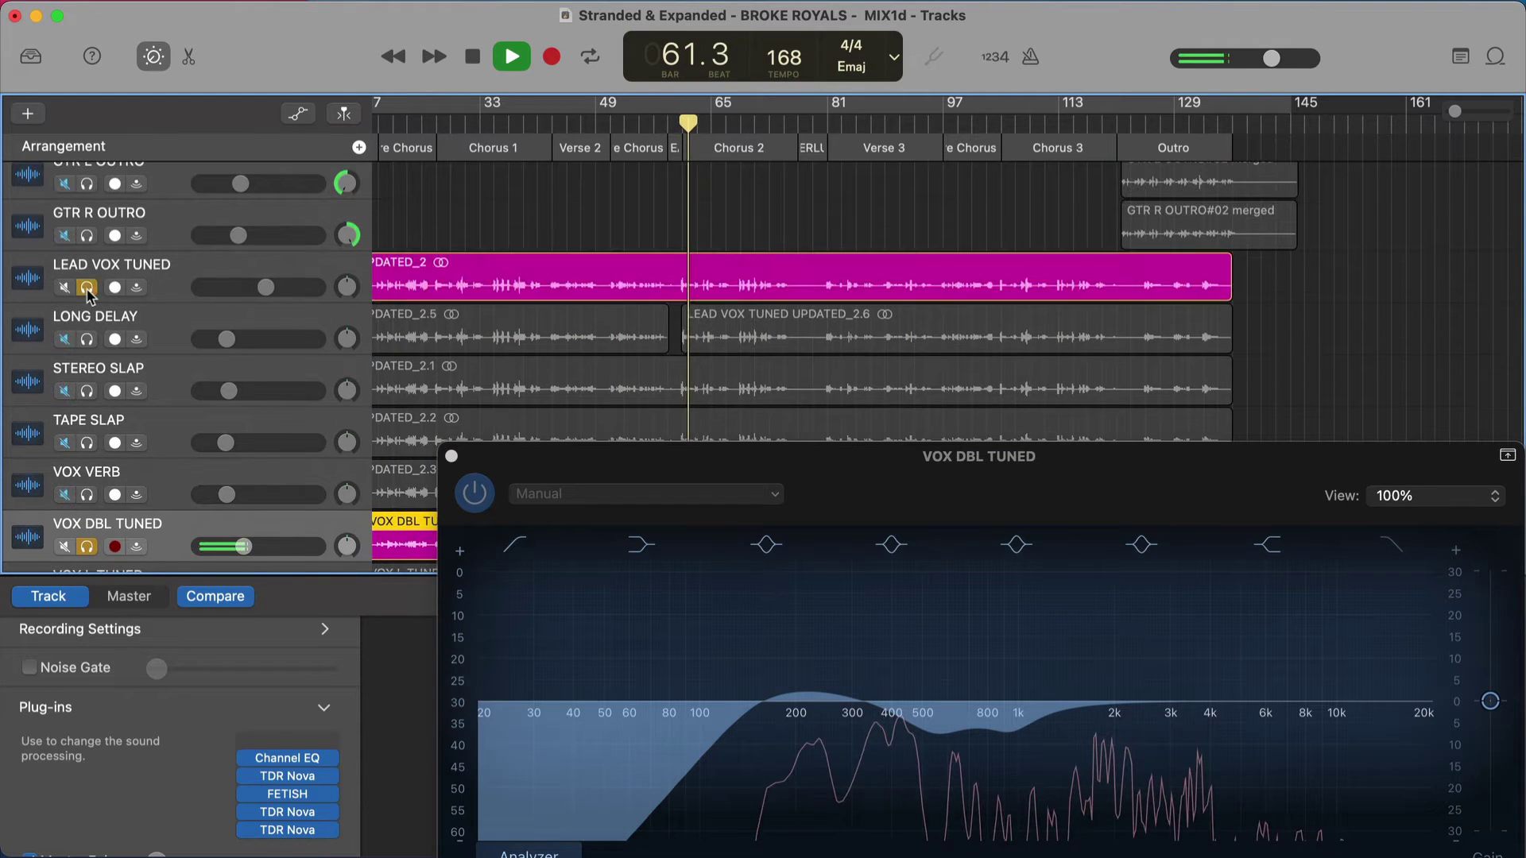
pyautogui.click(86, 287)
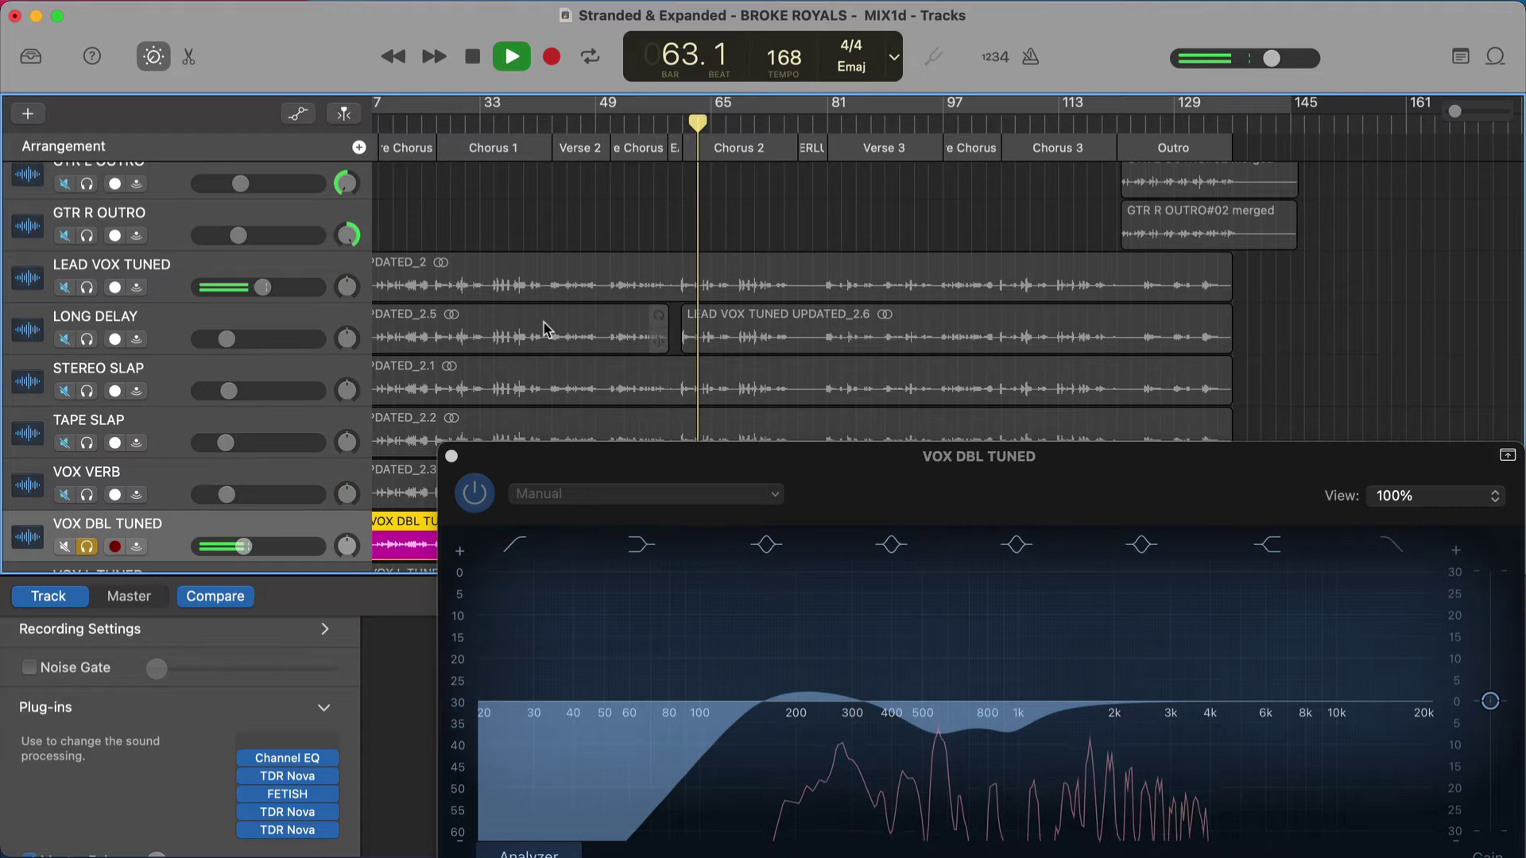
pyautogui.press('space')
# Play the soloed vocal double from bar 106 in Chorus 3 with the whole Channel EQ in view to examine its spectrum.
pyautogui.moveTo(825, 467); pyautogui.dragTo(735, 306)
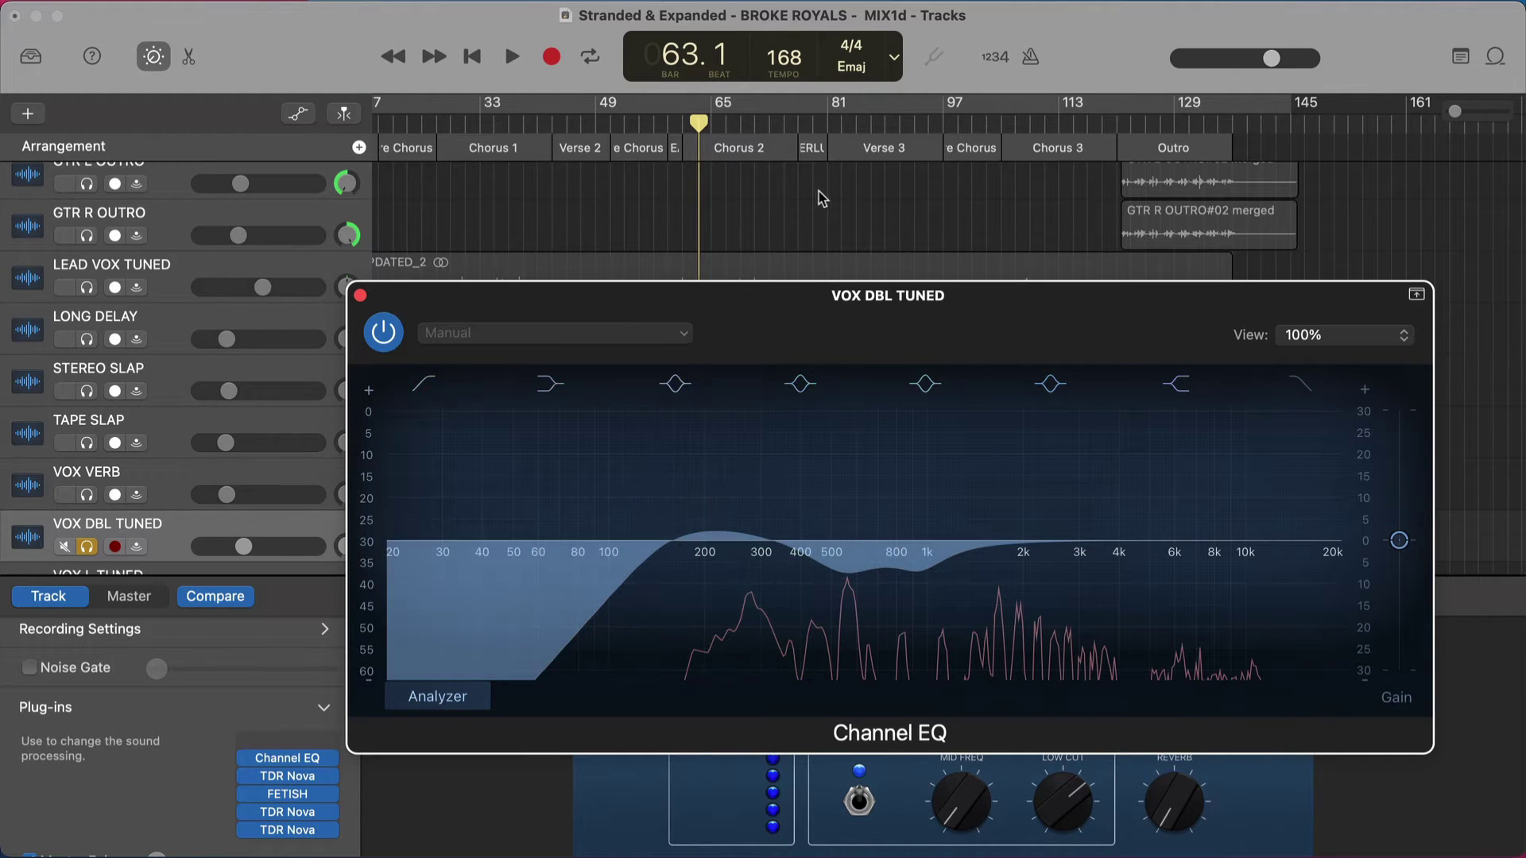
pyautogui.click(1011, 129)
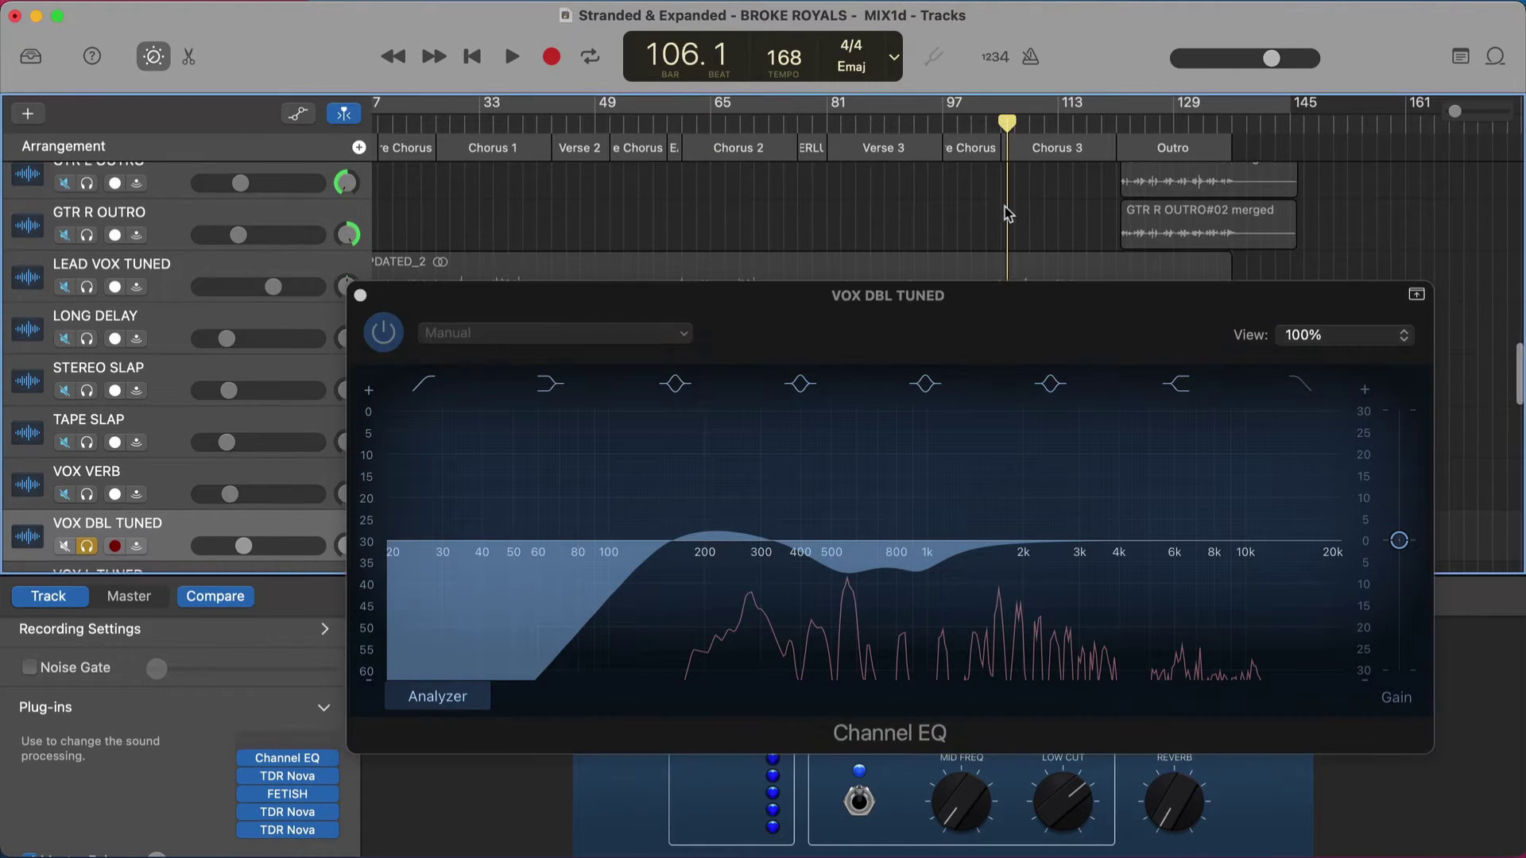
pyautogui.press('space')
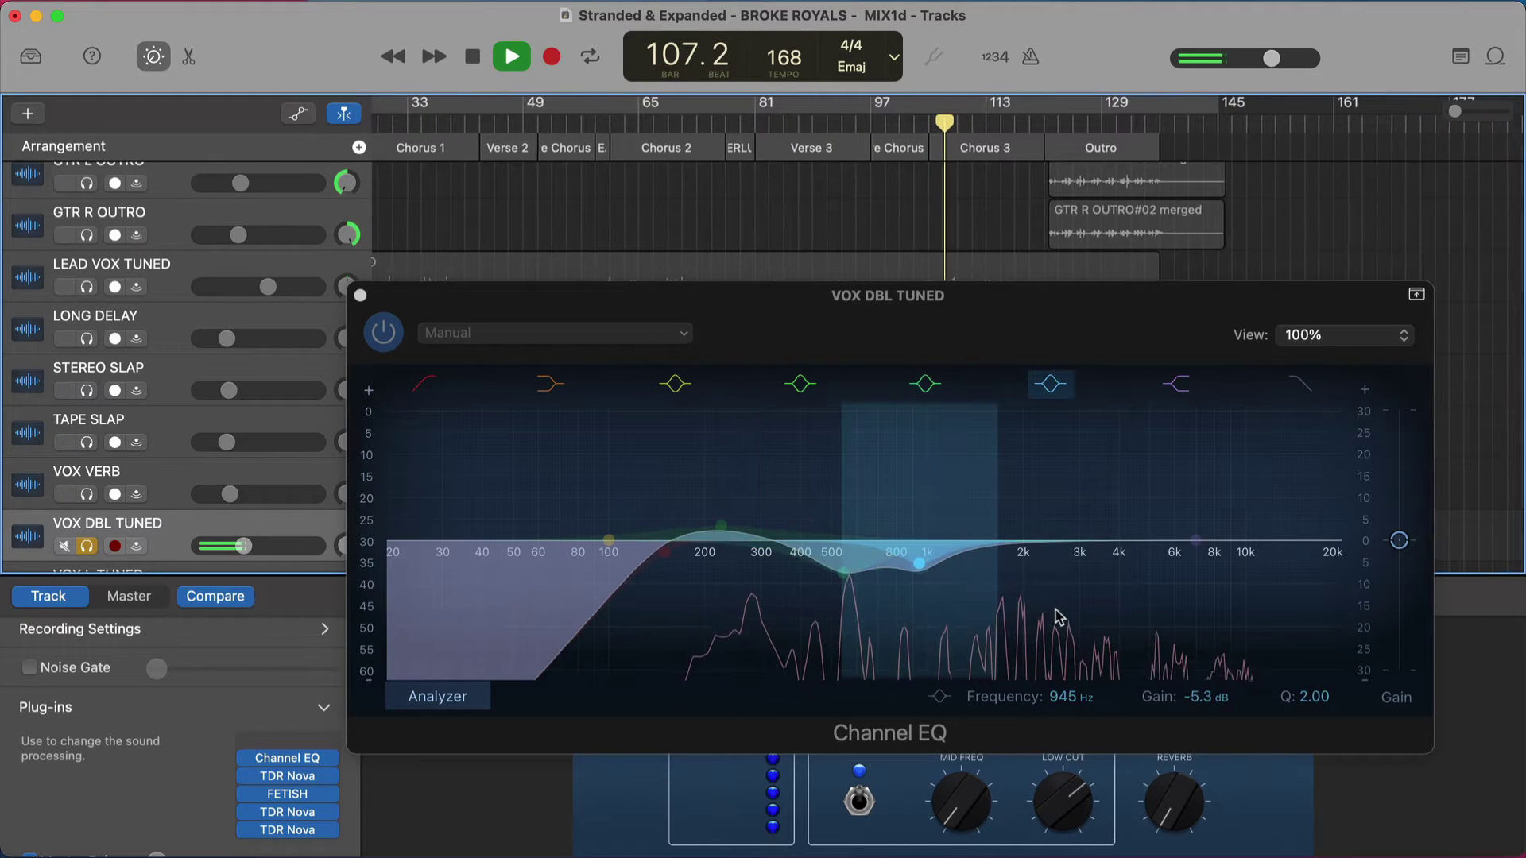
pyautogui.press('space')
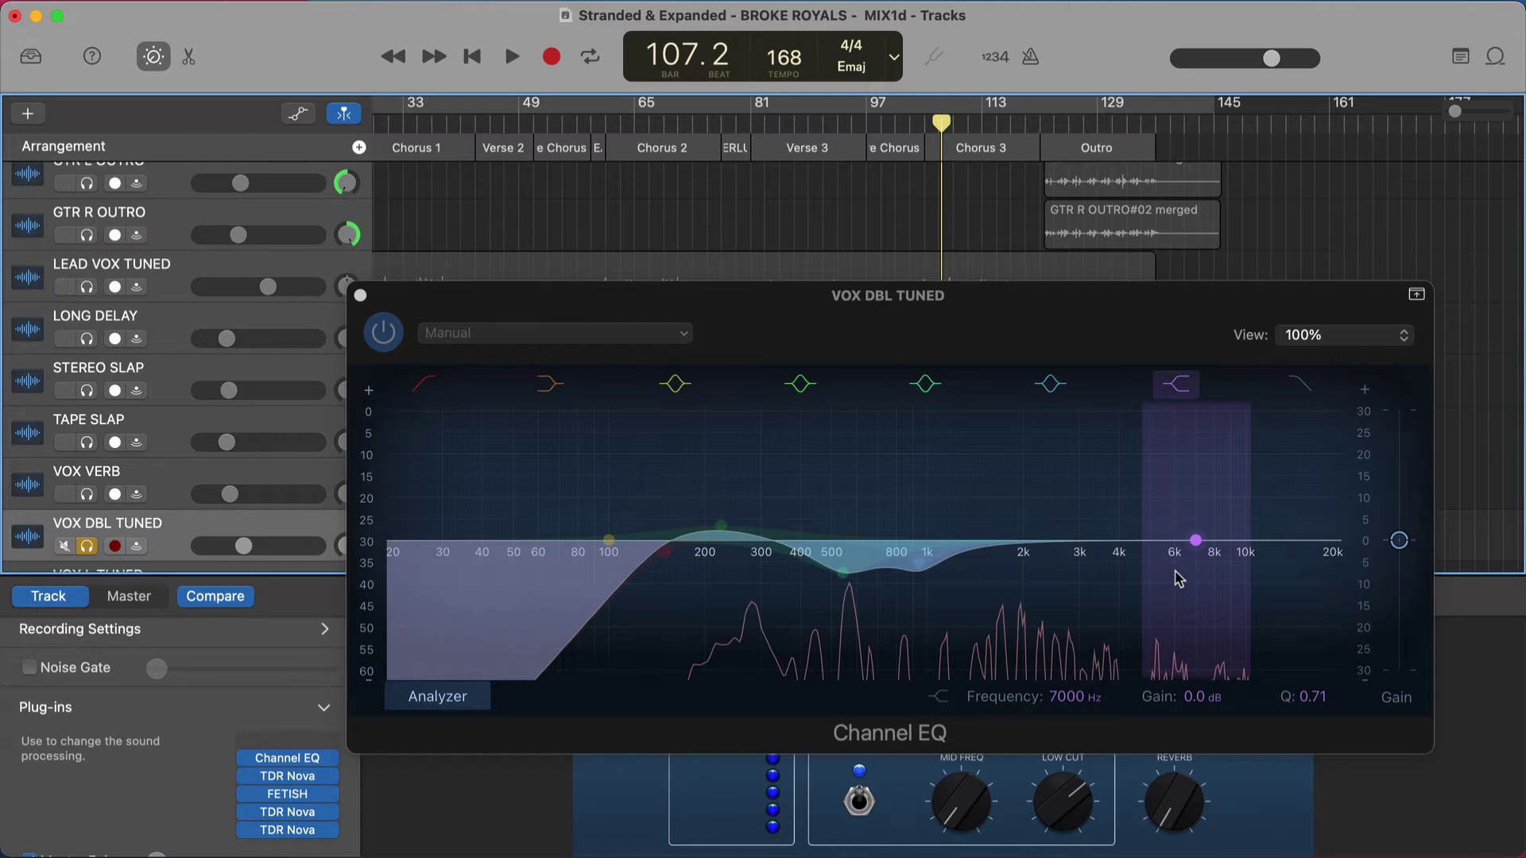
# Try a high-shelf cut of -8.4 dB at 6100 Hz in the vocal double's Channel EQ and reset the band.
pyautogui.moveTo(1198, 543)
pyautogui.mouseDown()
pyautogui.moveTo(1186, 504)
pyautogui.moveTo(1185, 528)
pyautogui.mouseUp()
pyautogui.keyDown('alt'); pyautogui.click(1187, 530); pyautogui.keyUp('alt')
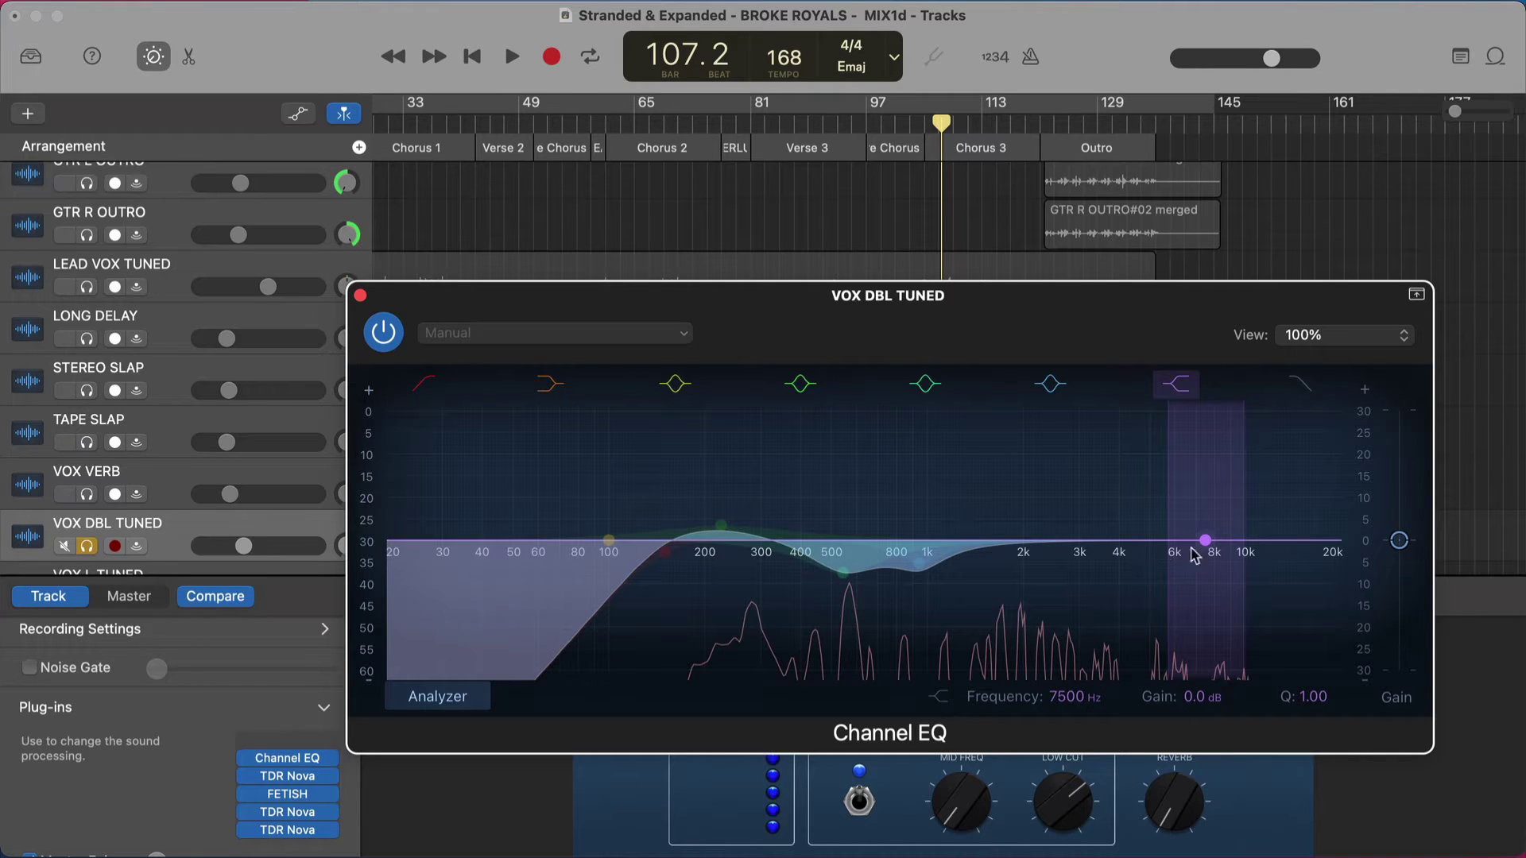
pyautogui.moveTo(1208, 540); pyautogui.dragTo(1182, 588)
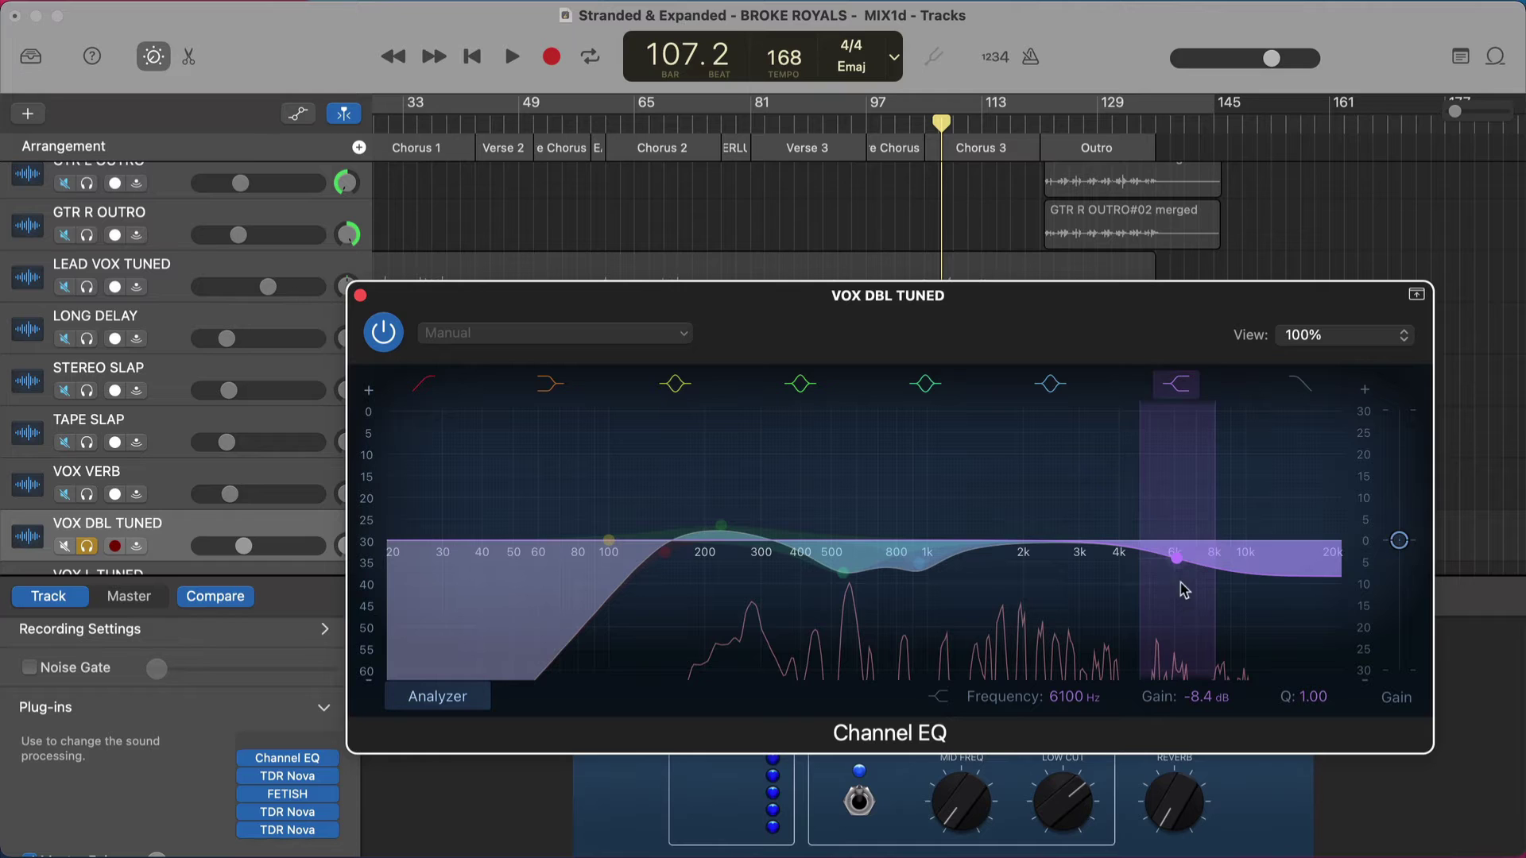
pyautogui.keyDown('alt'); pyautogui.click(1173, 563); pyautogui.keyUp('alt')
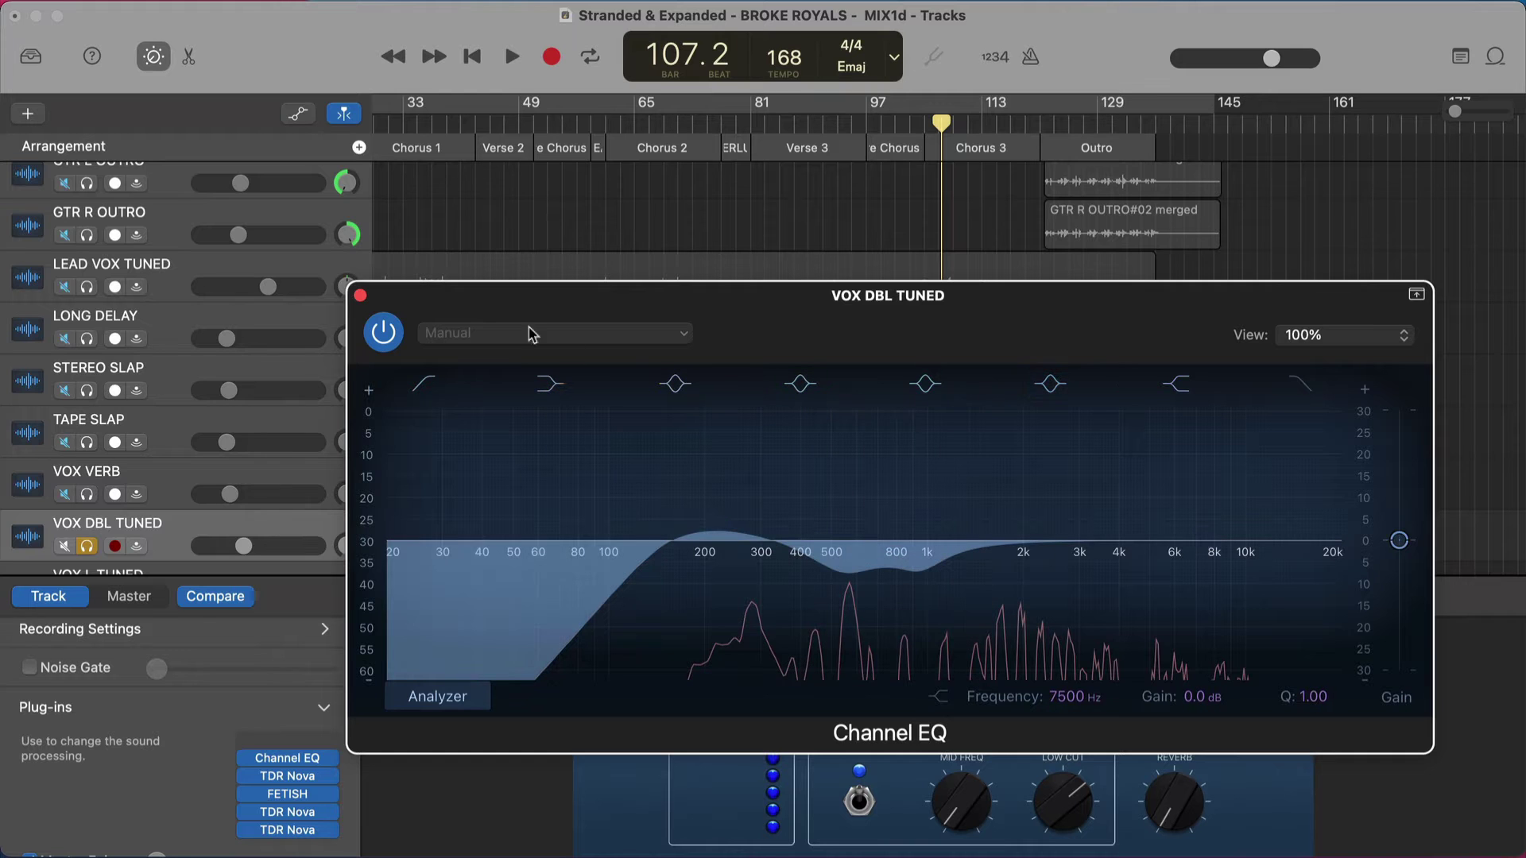
# Close the vocal double's Channel EQ and open the Channel EQ of the VOX L TUNED track to examine its curve.
pyautogui.click(360, 297)
pyautogui.scroll(3, 340, 306)
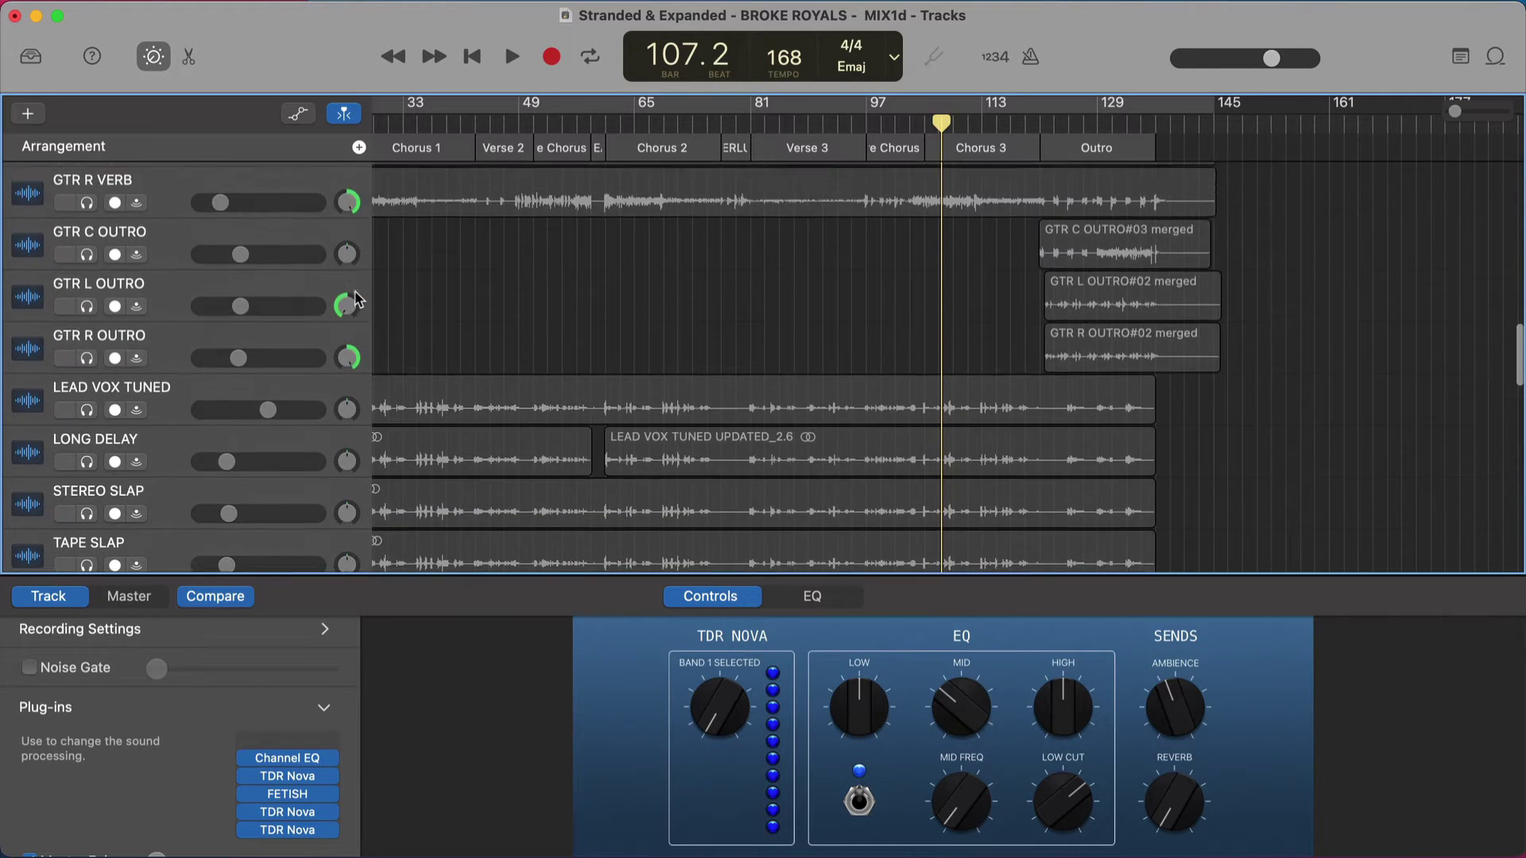
pyautogui.scroll(-8, 341, 306)
pyautogui.scroll(-1, 340, 306)
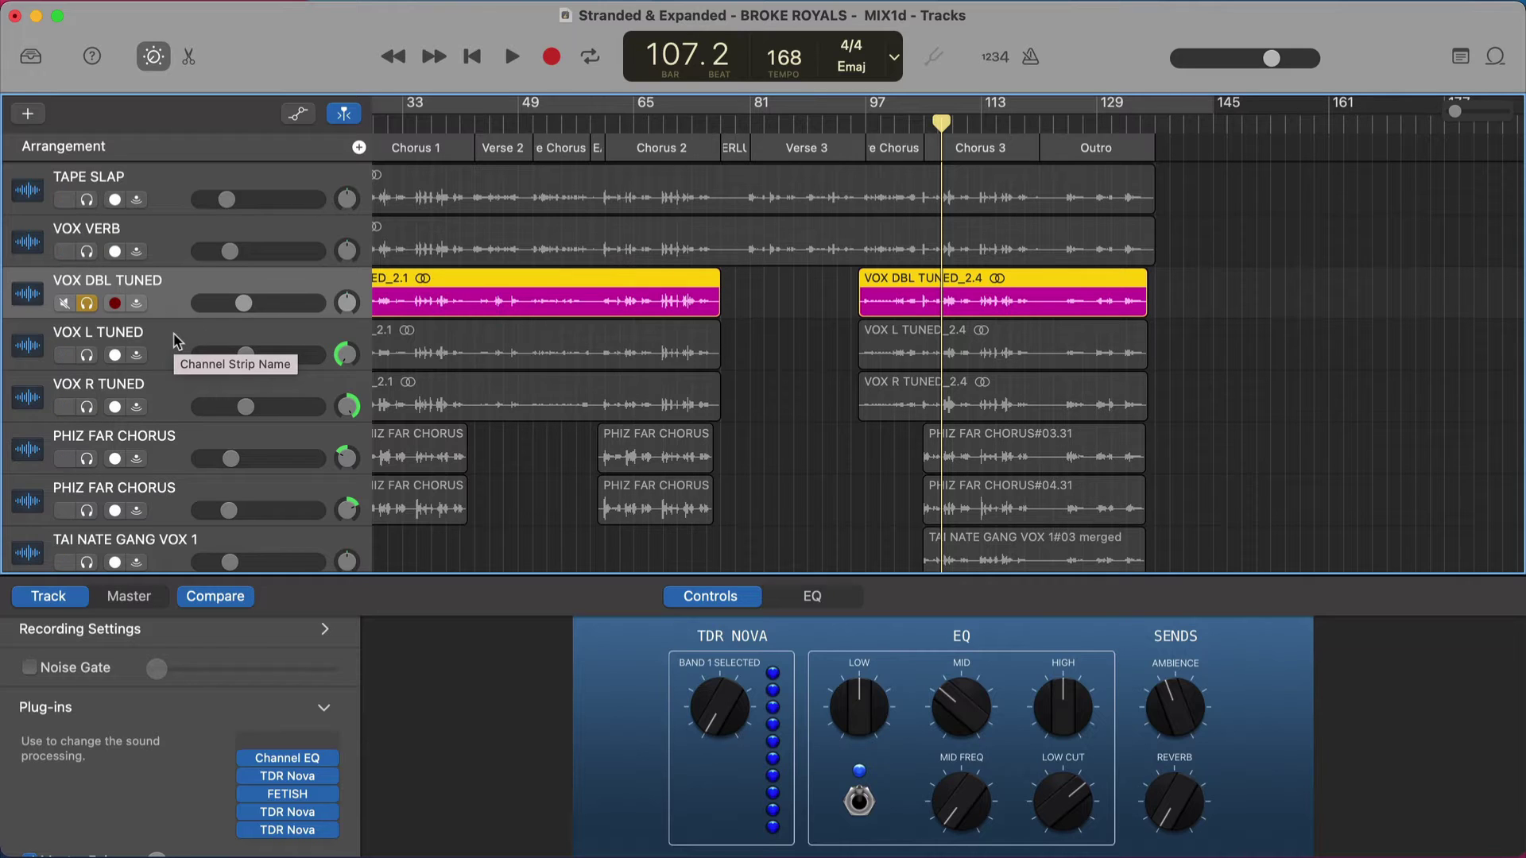
pyautogui.click(176, 342)
pyautogui.click(287, 759)
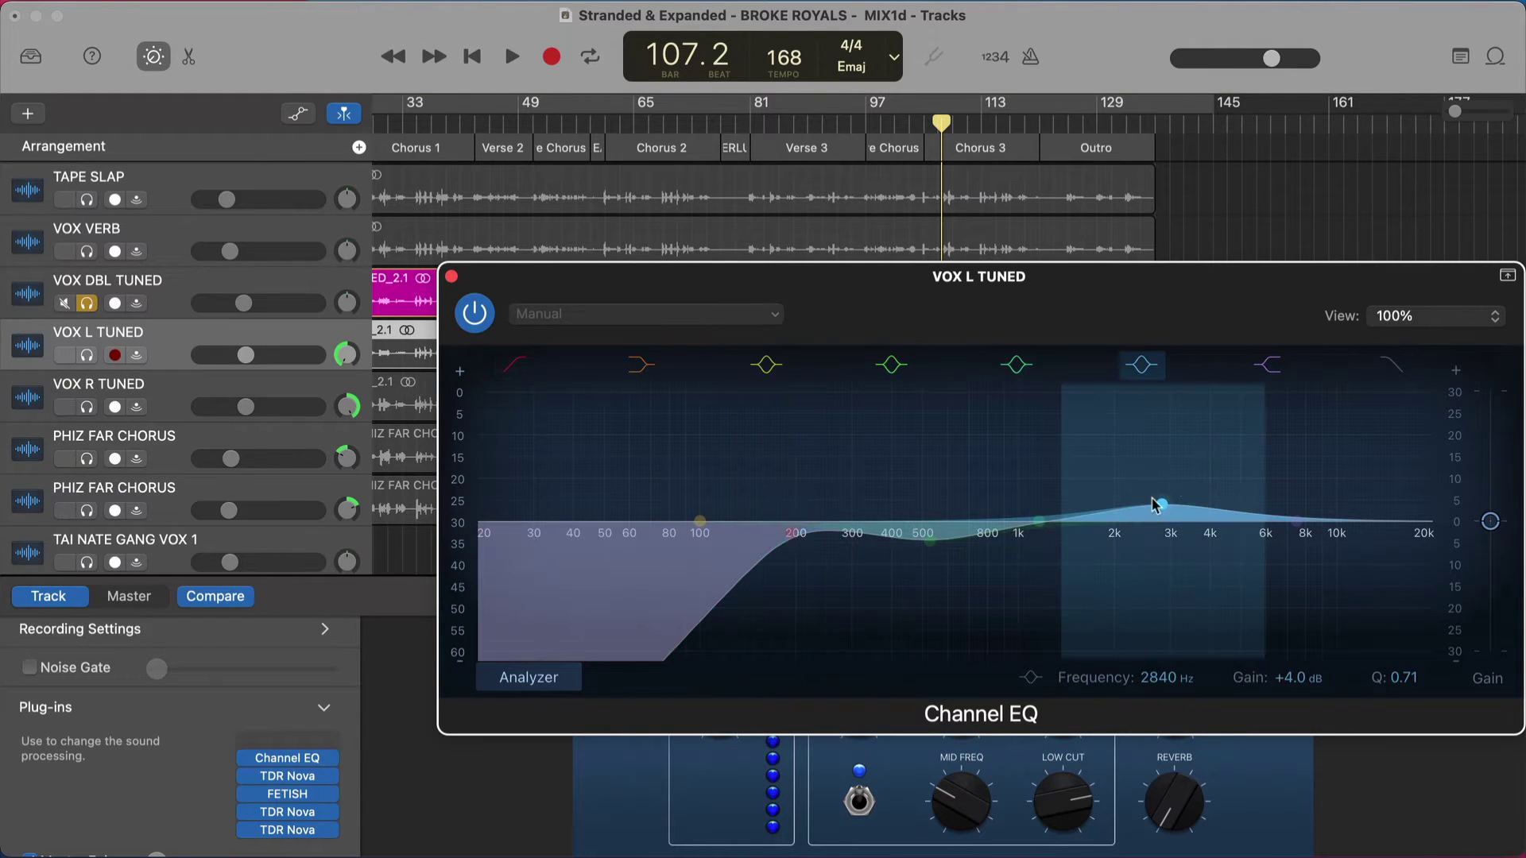
# Solo VOX L TUNED and VOX R TUNED in place of VOX DBL TUNED and play them from about bar 106.
pyautogui.click(86, 359)
pyautogui.click(87, 407)
pyautogui.click(88, 303)
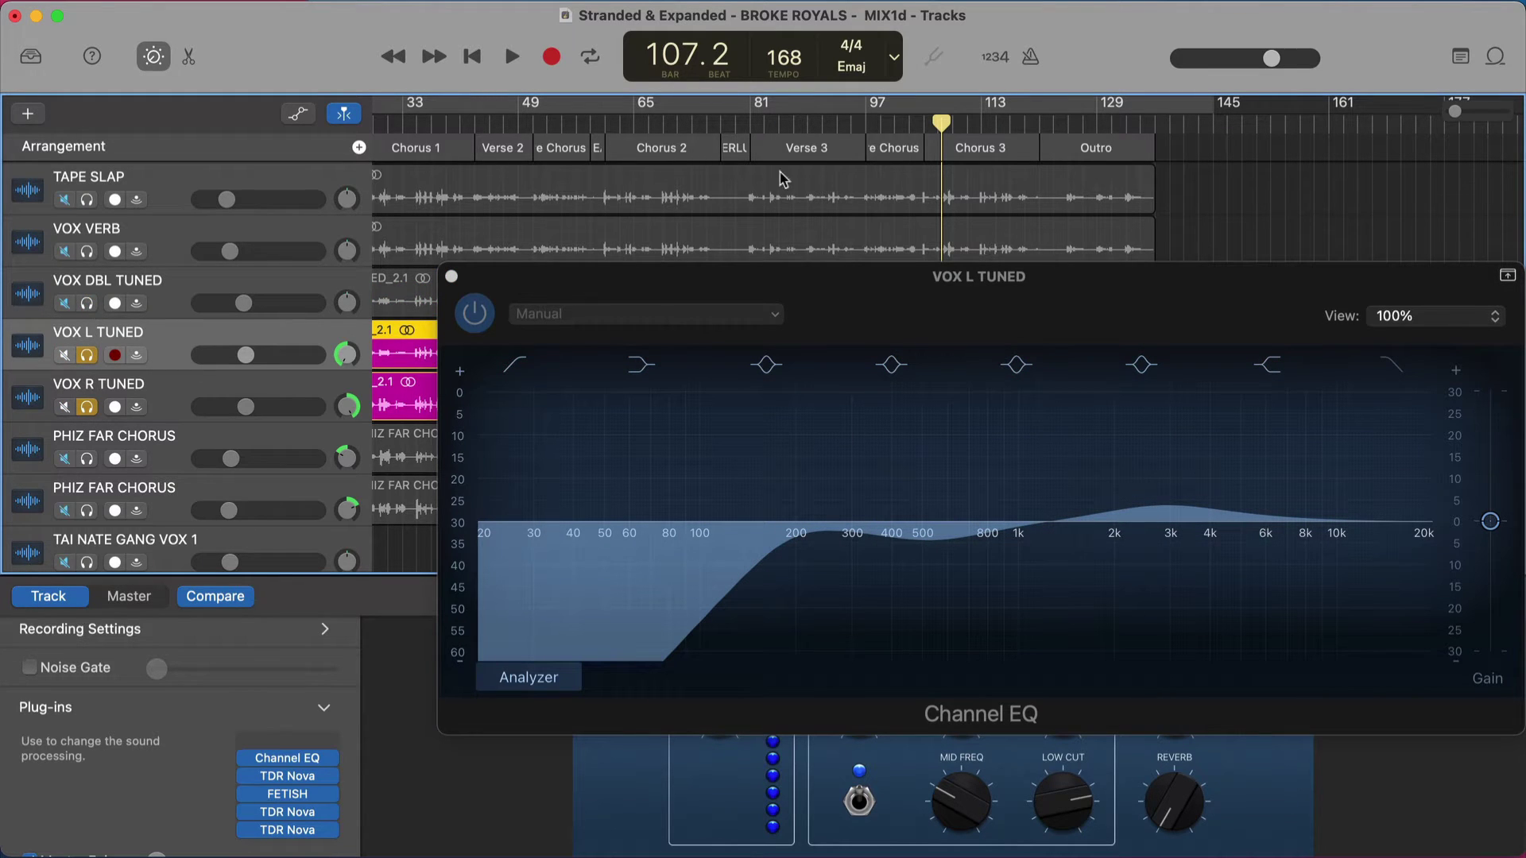
pyautogui.click(925, 125)
pyautogui.press('space')
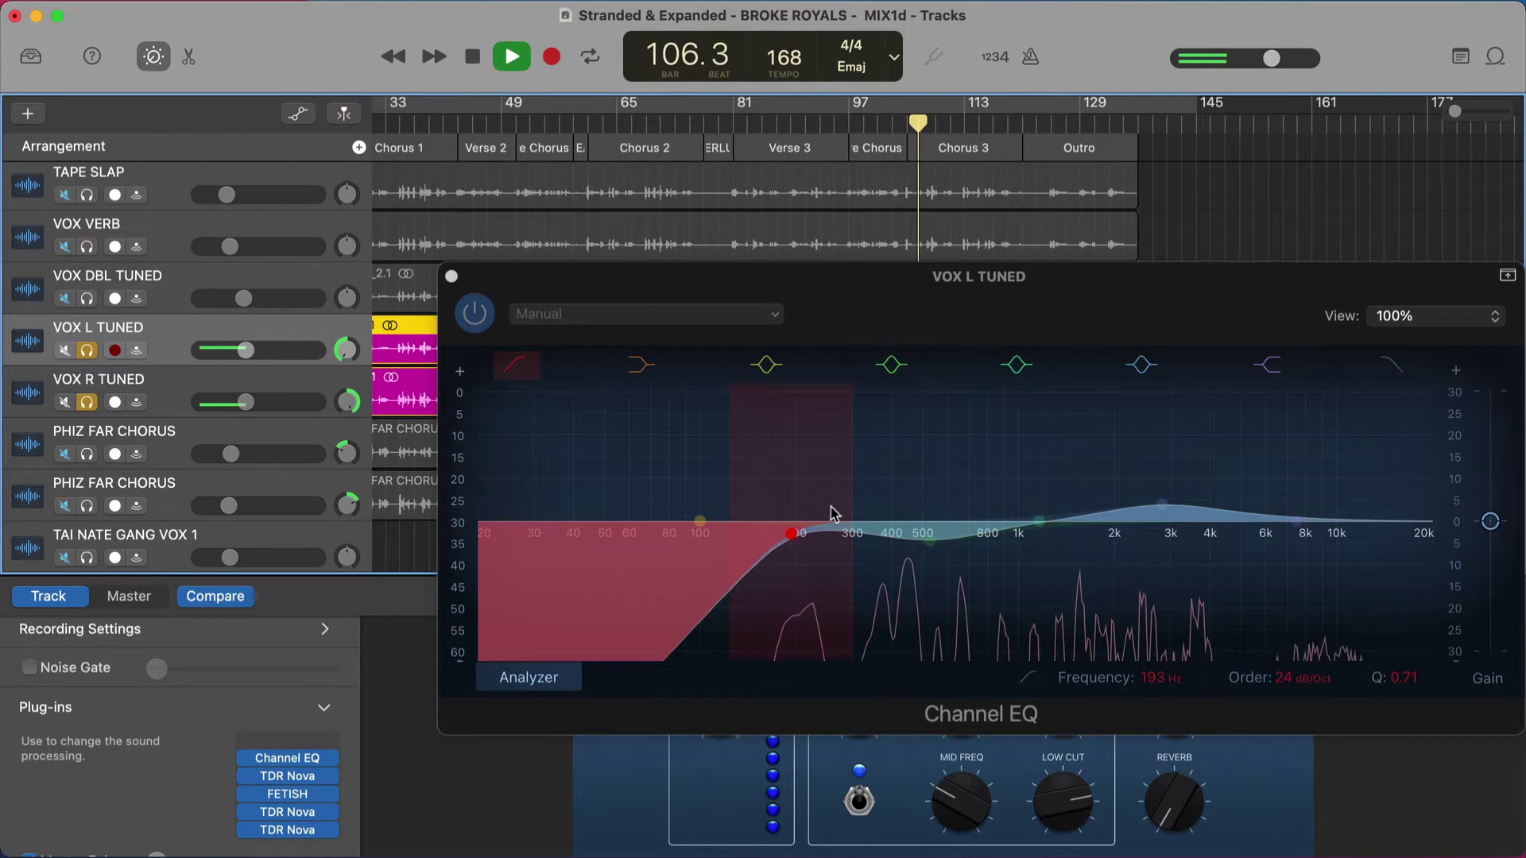
pyautogui.press('space')
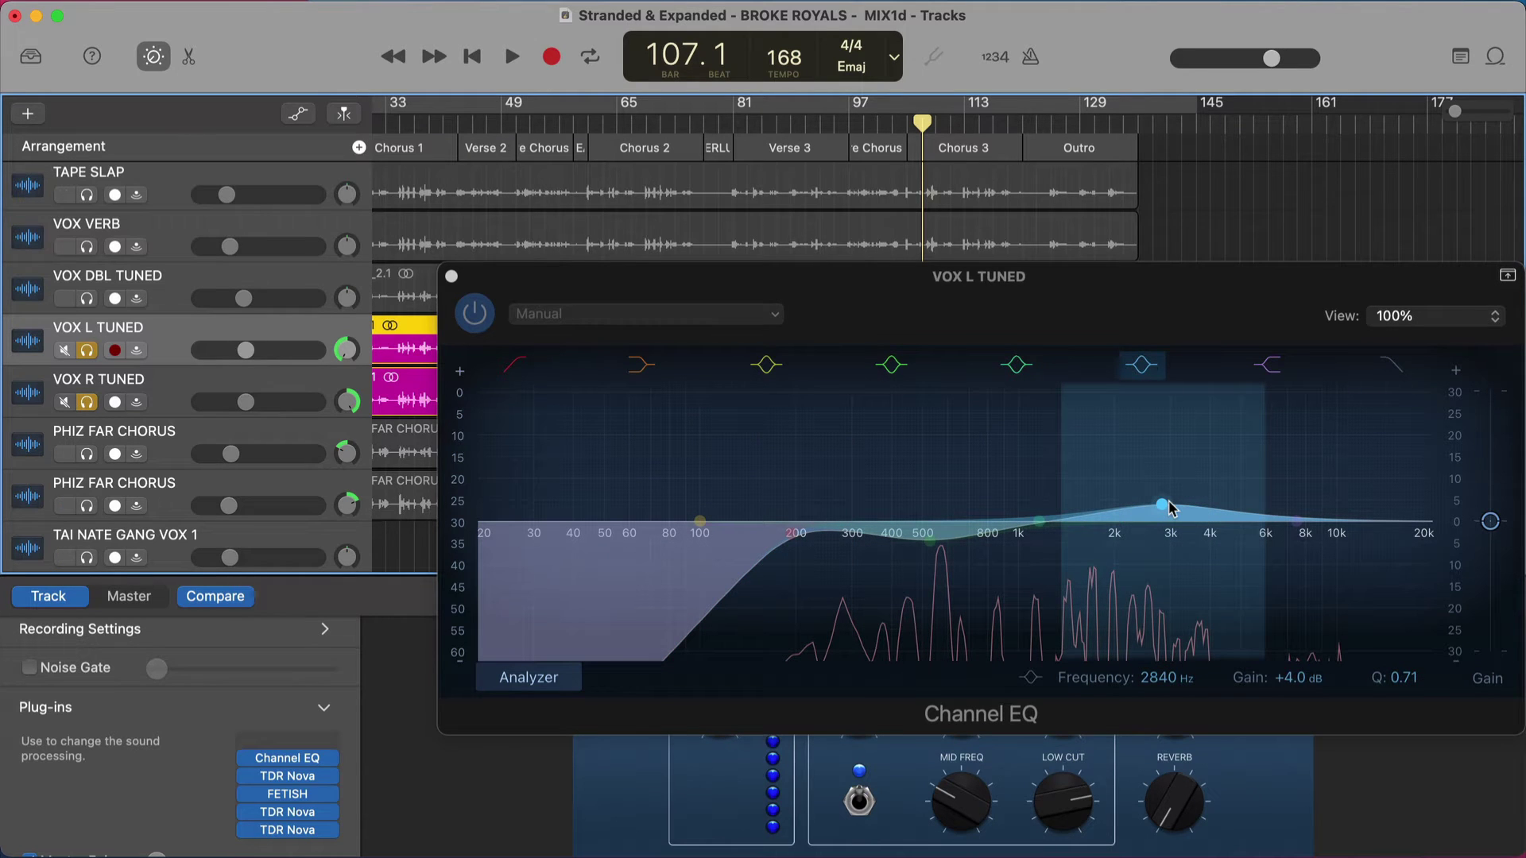
# Try high-shelf boosts of +12.2 dB at 7900 Hz and +9.6 dB at 7400 Hz in the VOX L TUNED EQ, resetting the band each time.
pyautogui.moveTo(1320, 521); pyautogui.dragTo(1308, 479)
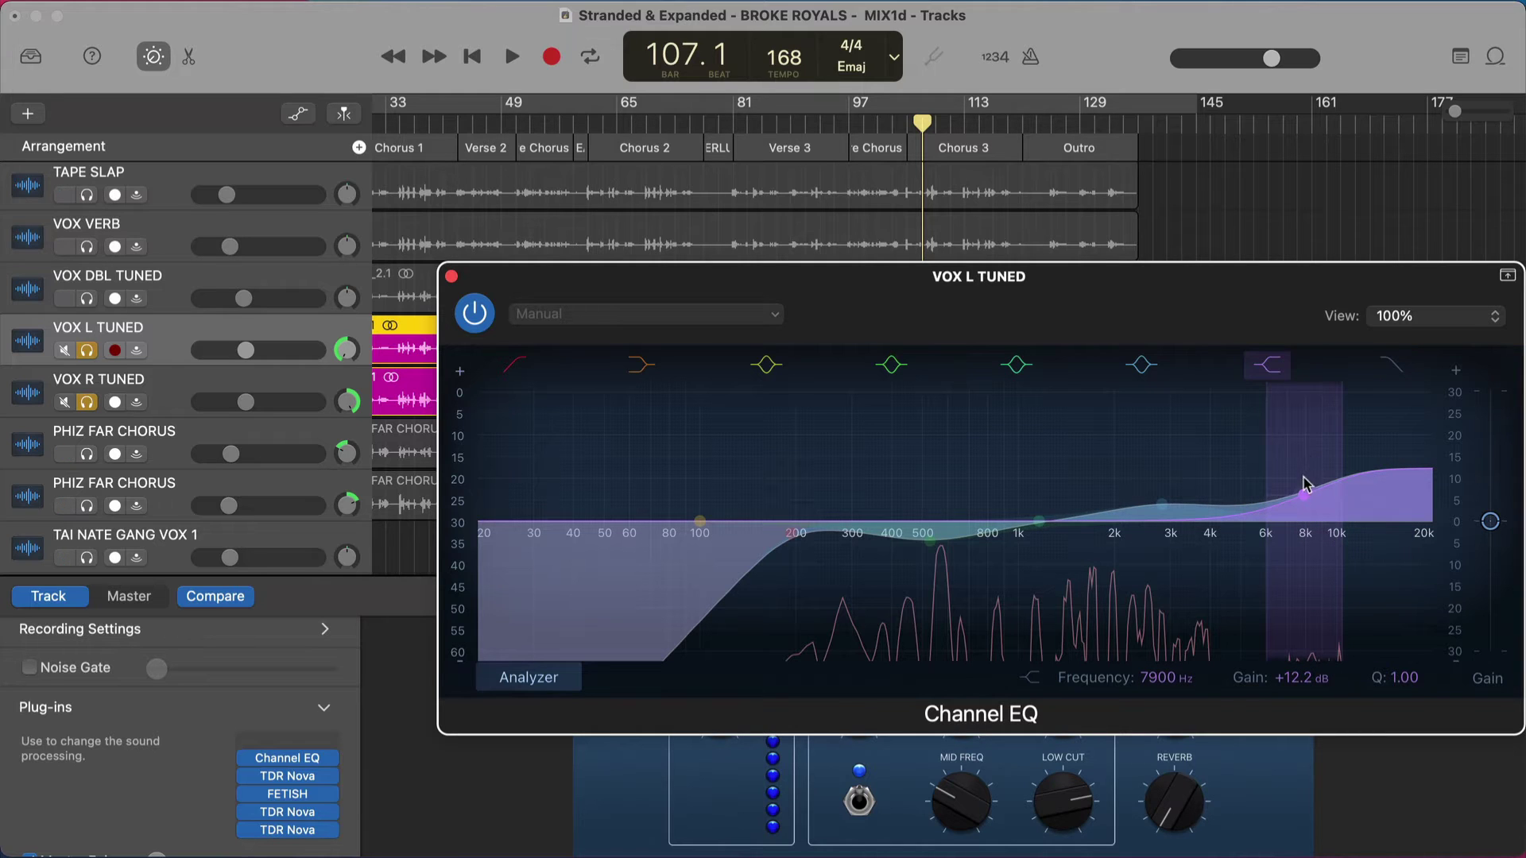
pyautogui.keyDown('alt'); pyautogui.click(1303, 497); pyautogui.keyUp('alt')
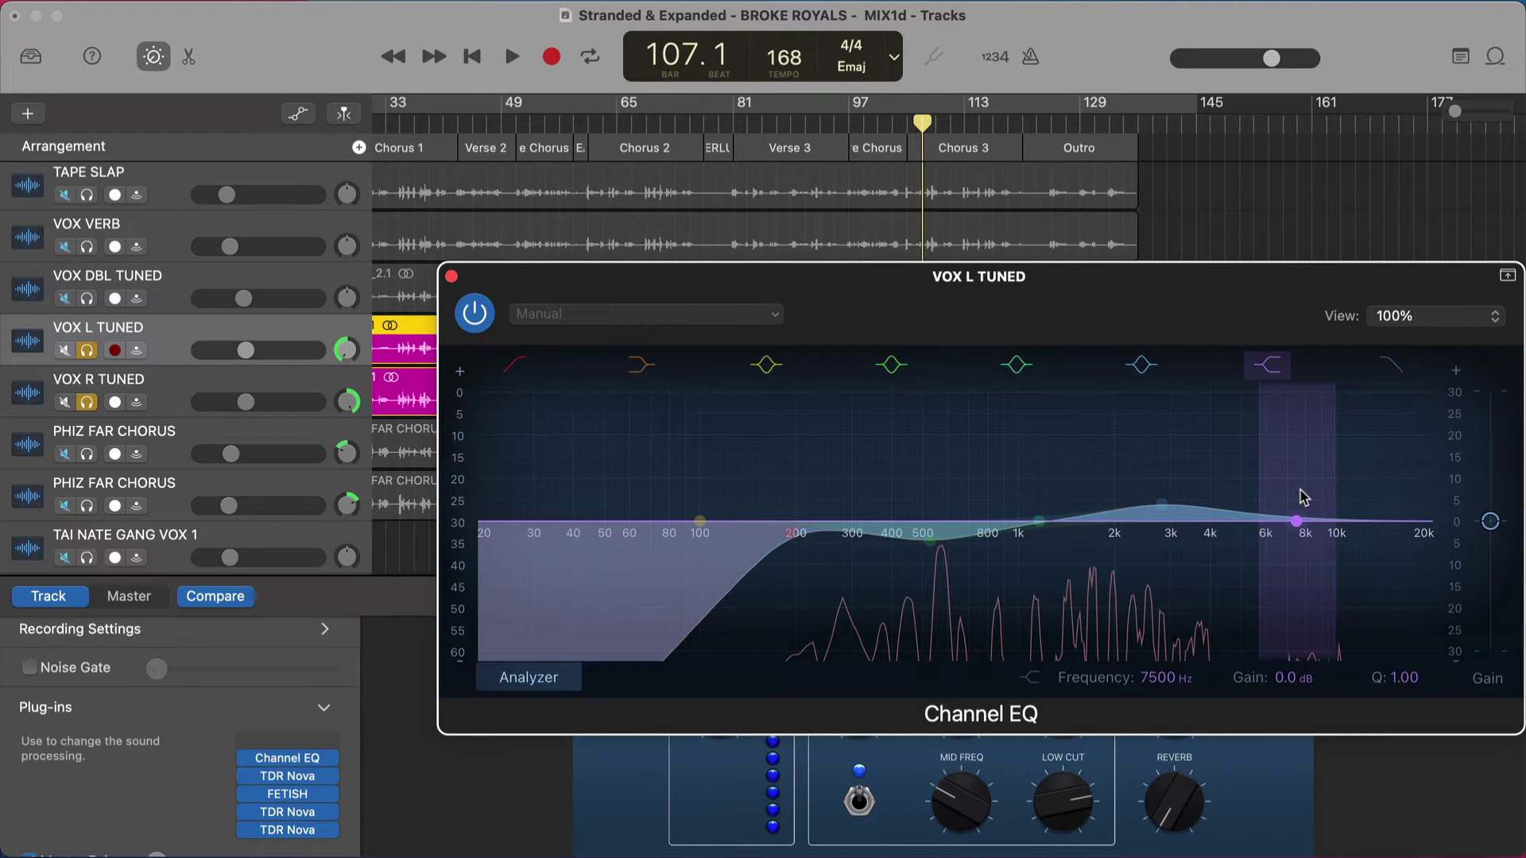
pyautogui.moveTo(1309, 509); pyautogui.dragTo(1296, 501)
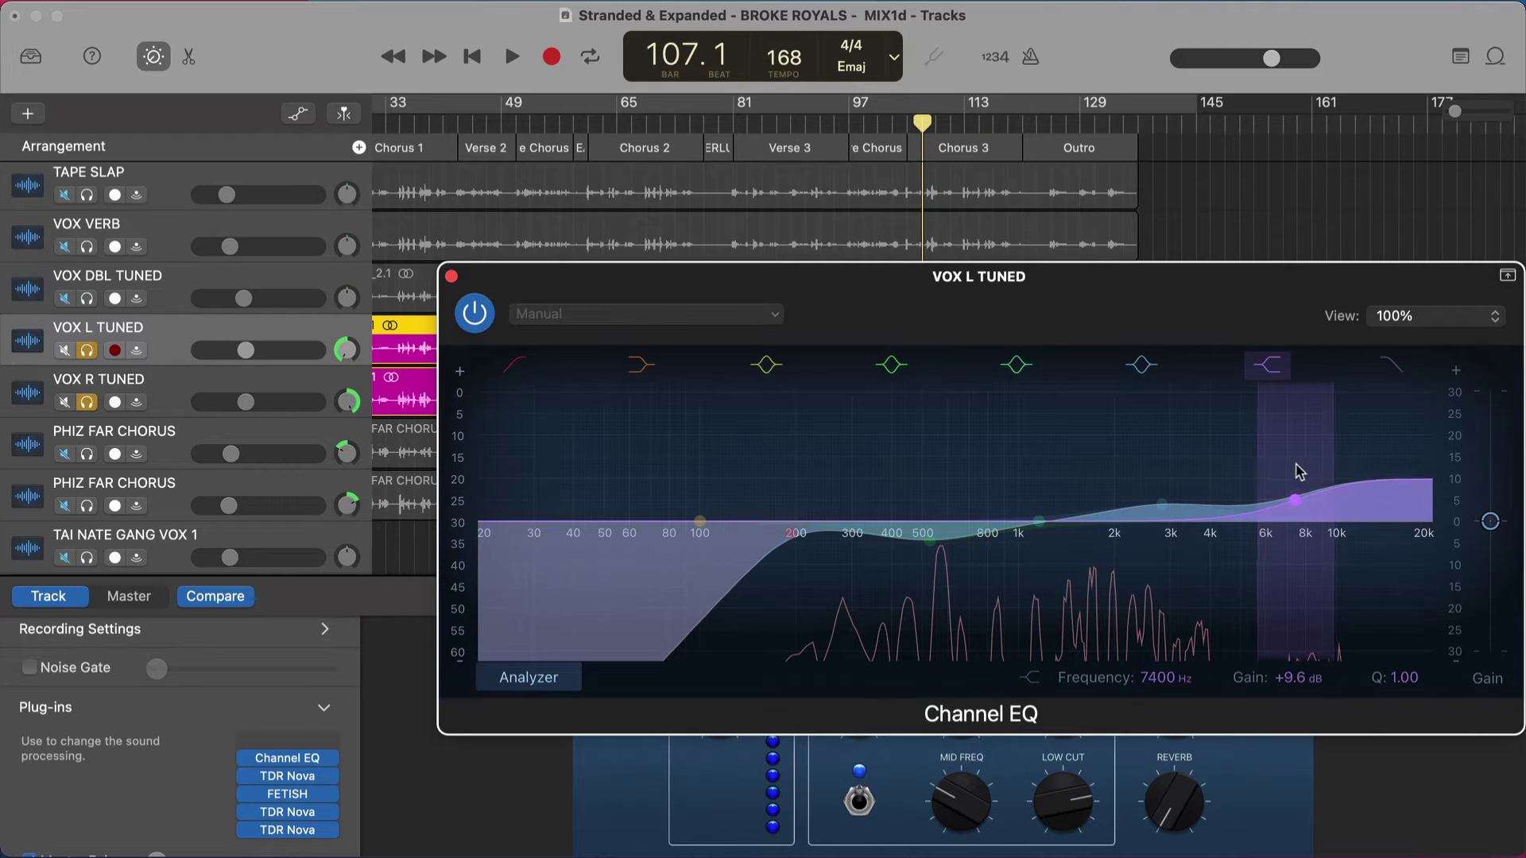
pyautogui.keyDown('alt'); pyautogui.click(1295, 504); pyautogui.keyUp('alt')
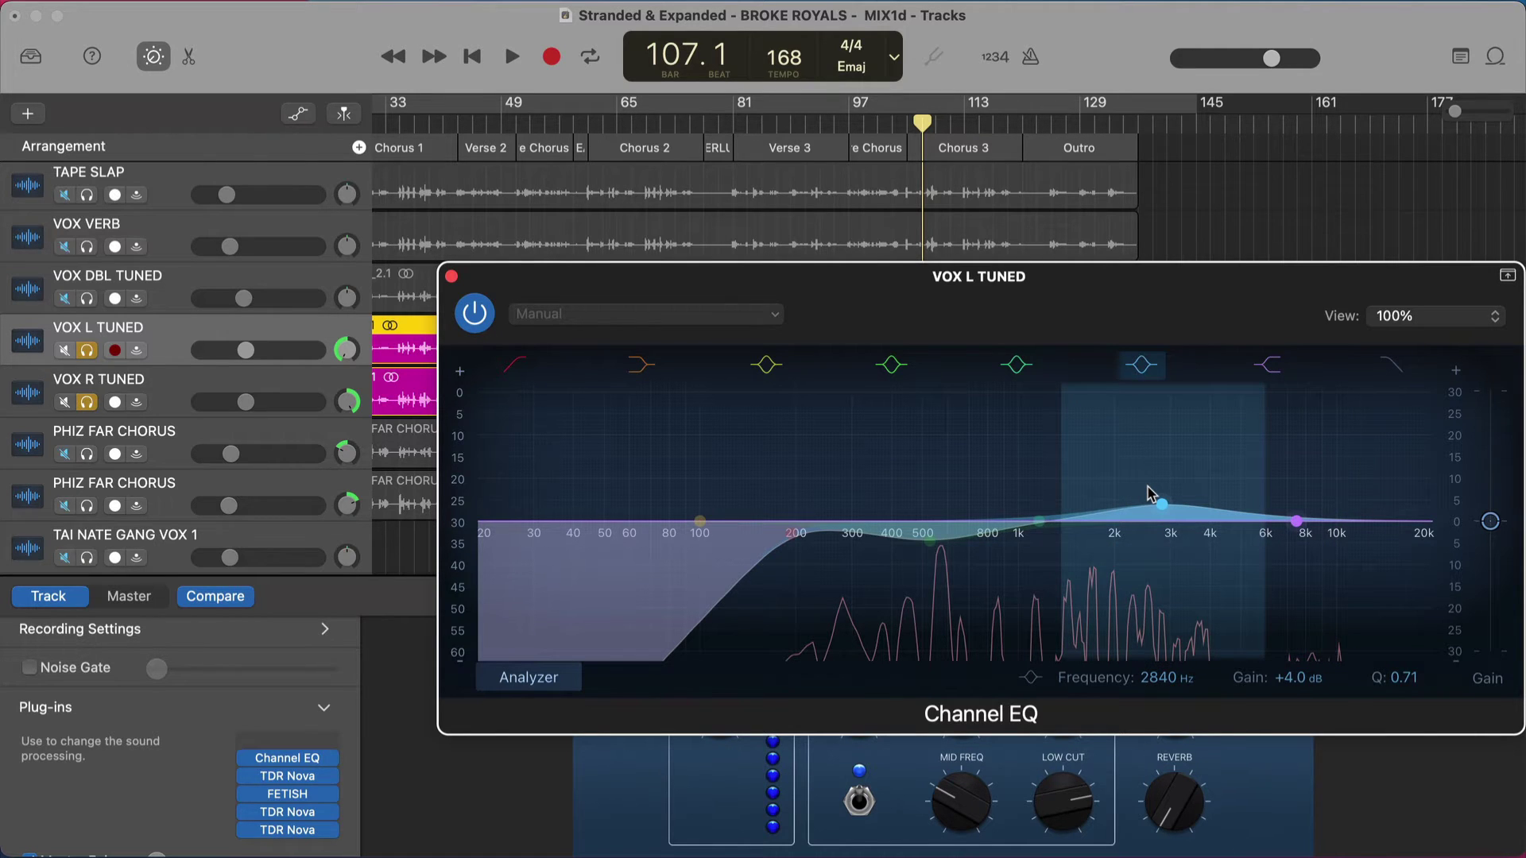
# Add LEAD VOX TUNED to the solo and play from bar 107, toggling the solos of VOX L TUNED and VOX R TUNED to compare.
pyautogui.scroll(5, 298, 230)
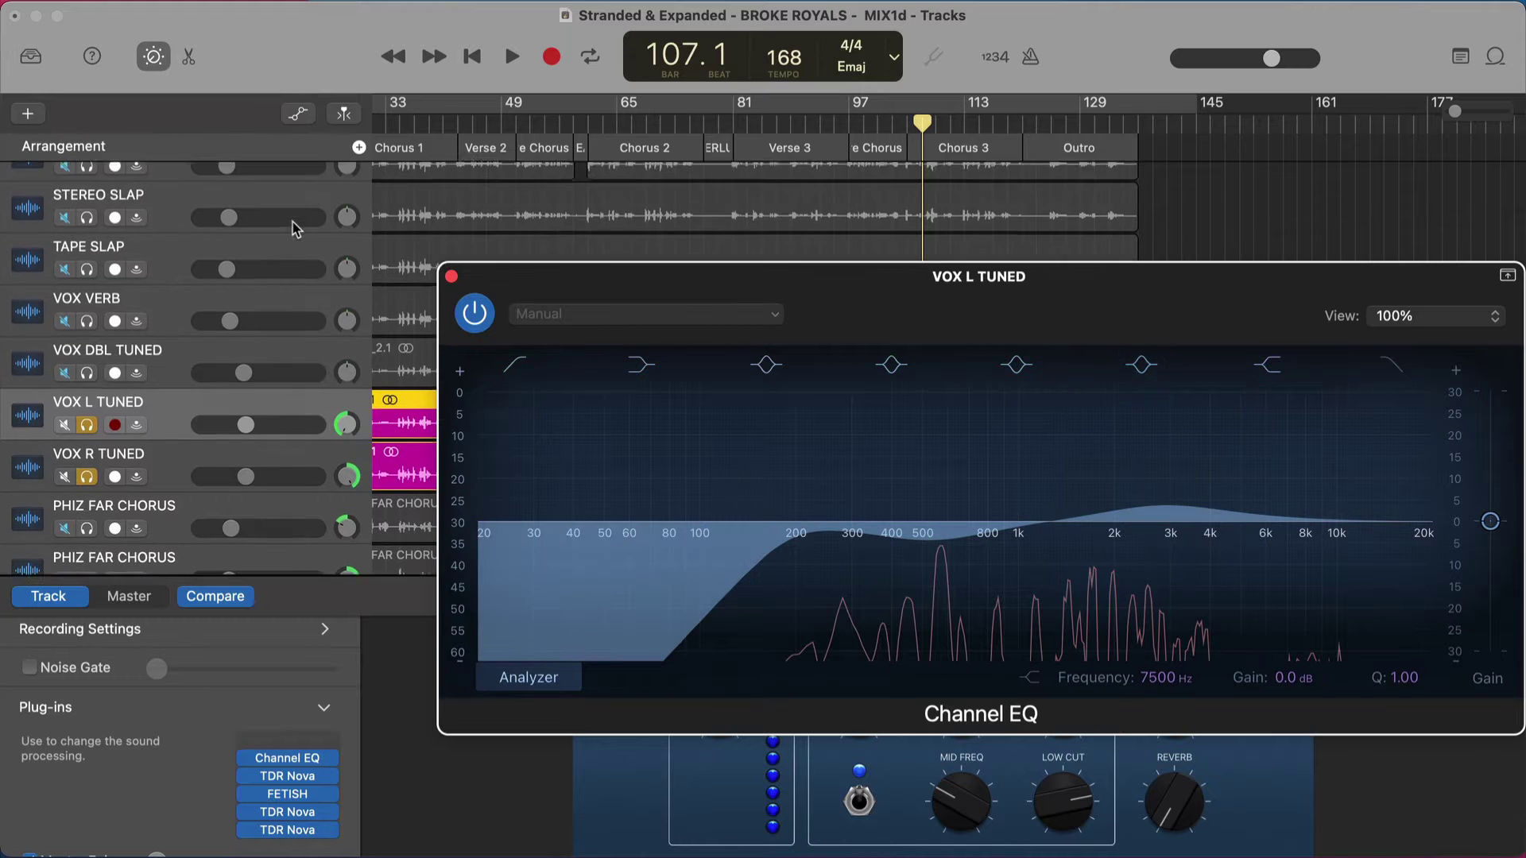
pyautogui.click(86, 204)
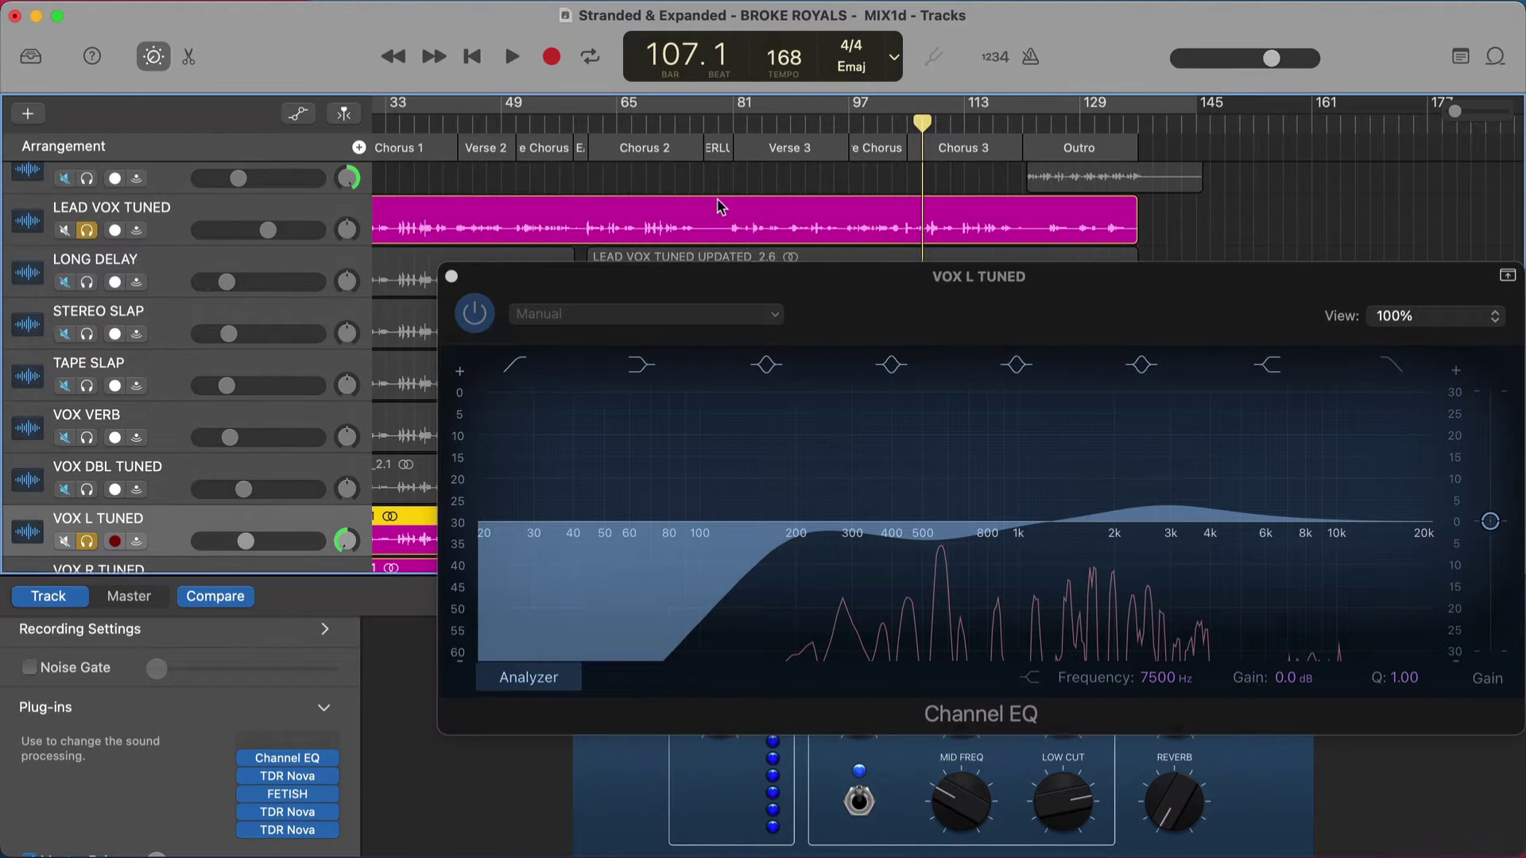
pyautogui.press('space')
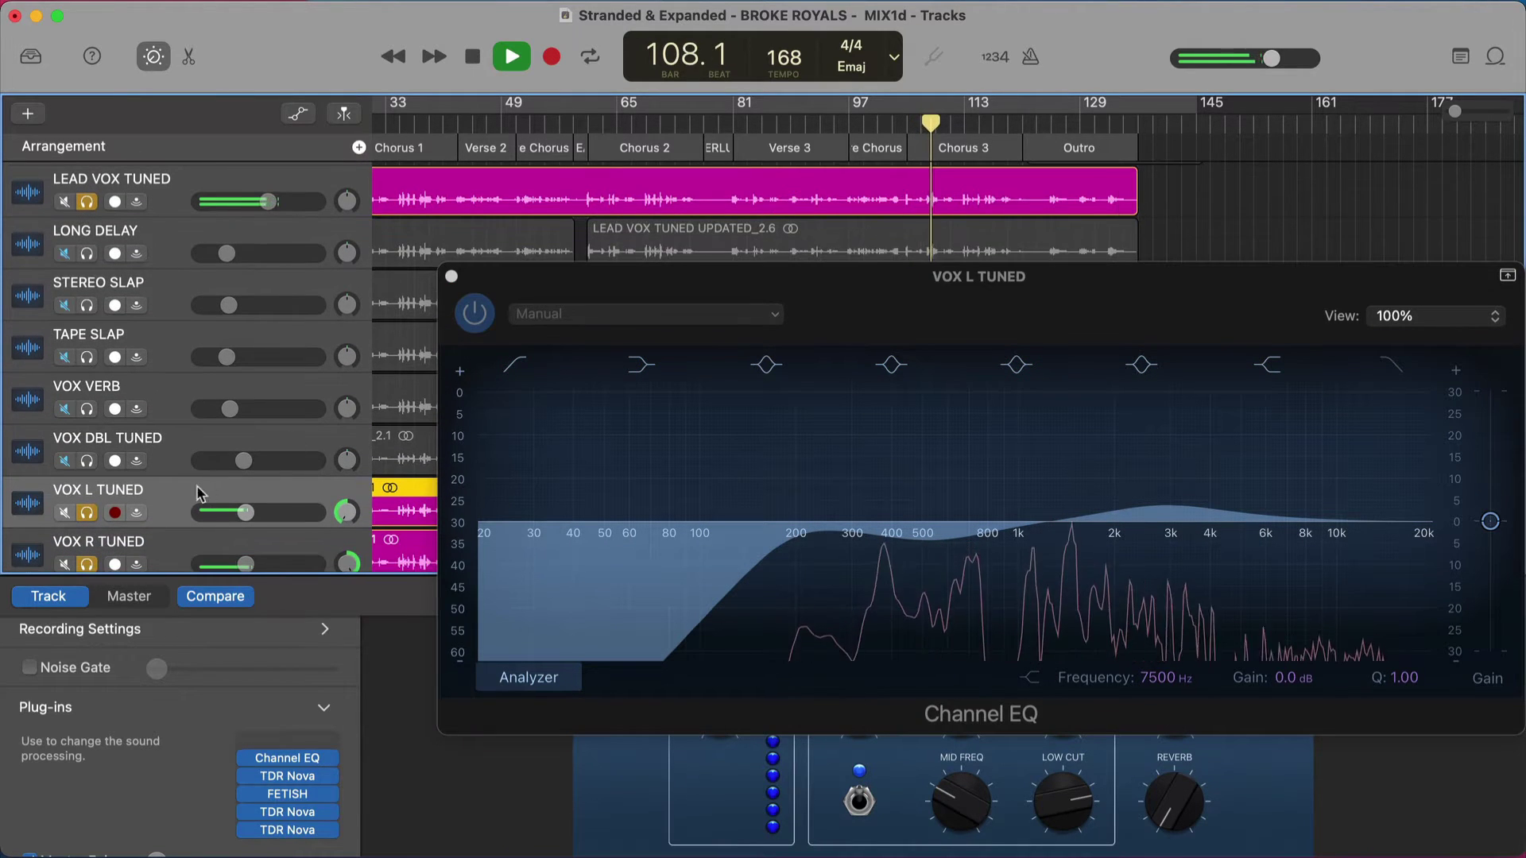
pyautogui.scroll(-2, 204, 490)
pyautogui.click(87, 428)
pyautogui.click(86, 479)
pyautogui.click(87, 479)
pyautogui.click(87, 428)
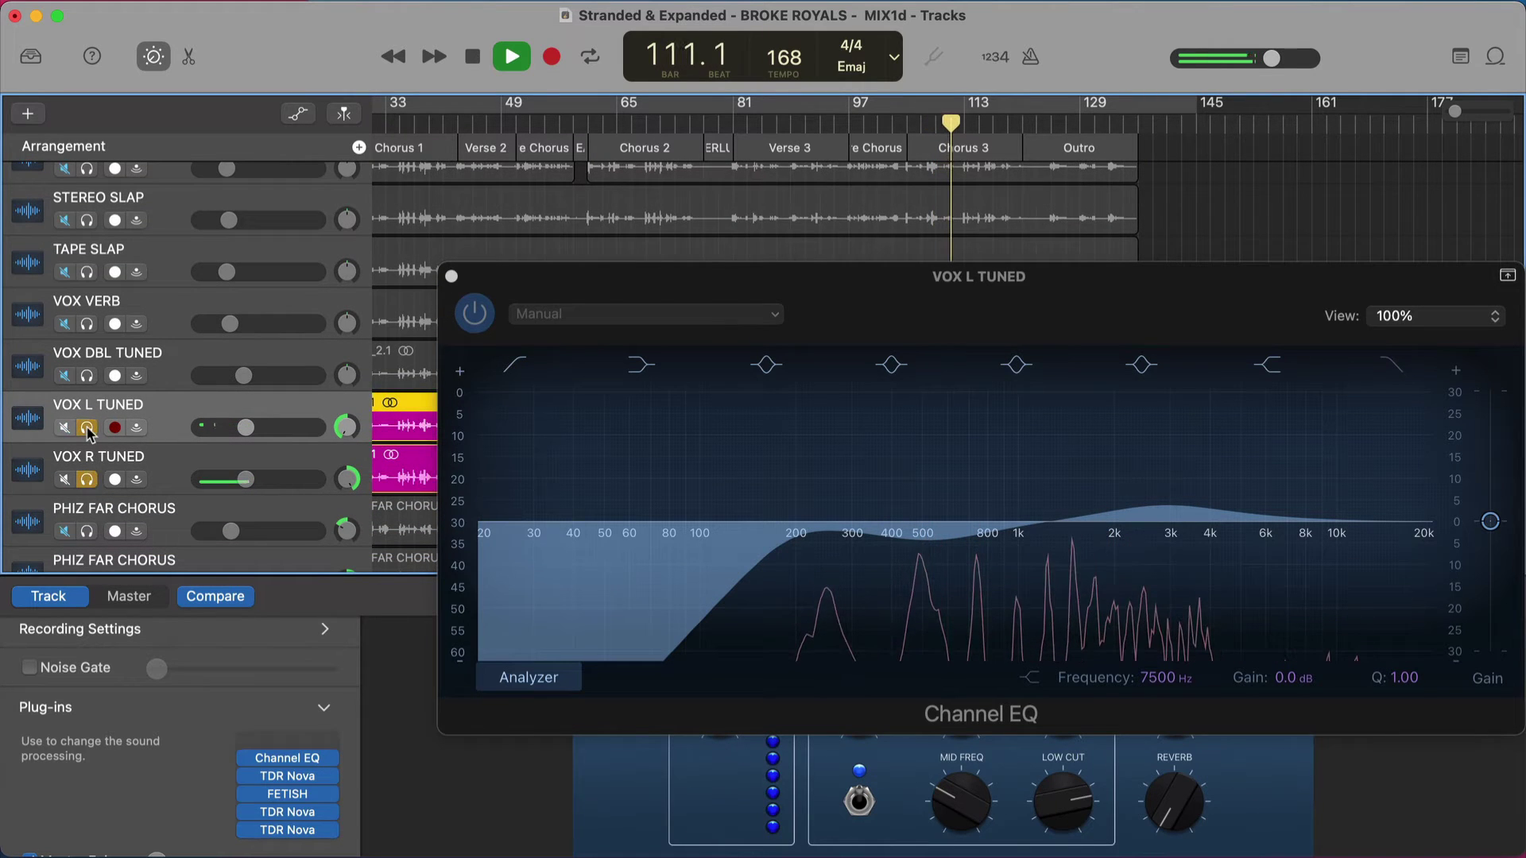
pyautogui.press('space')
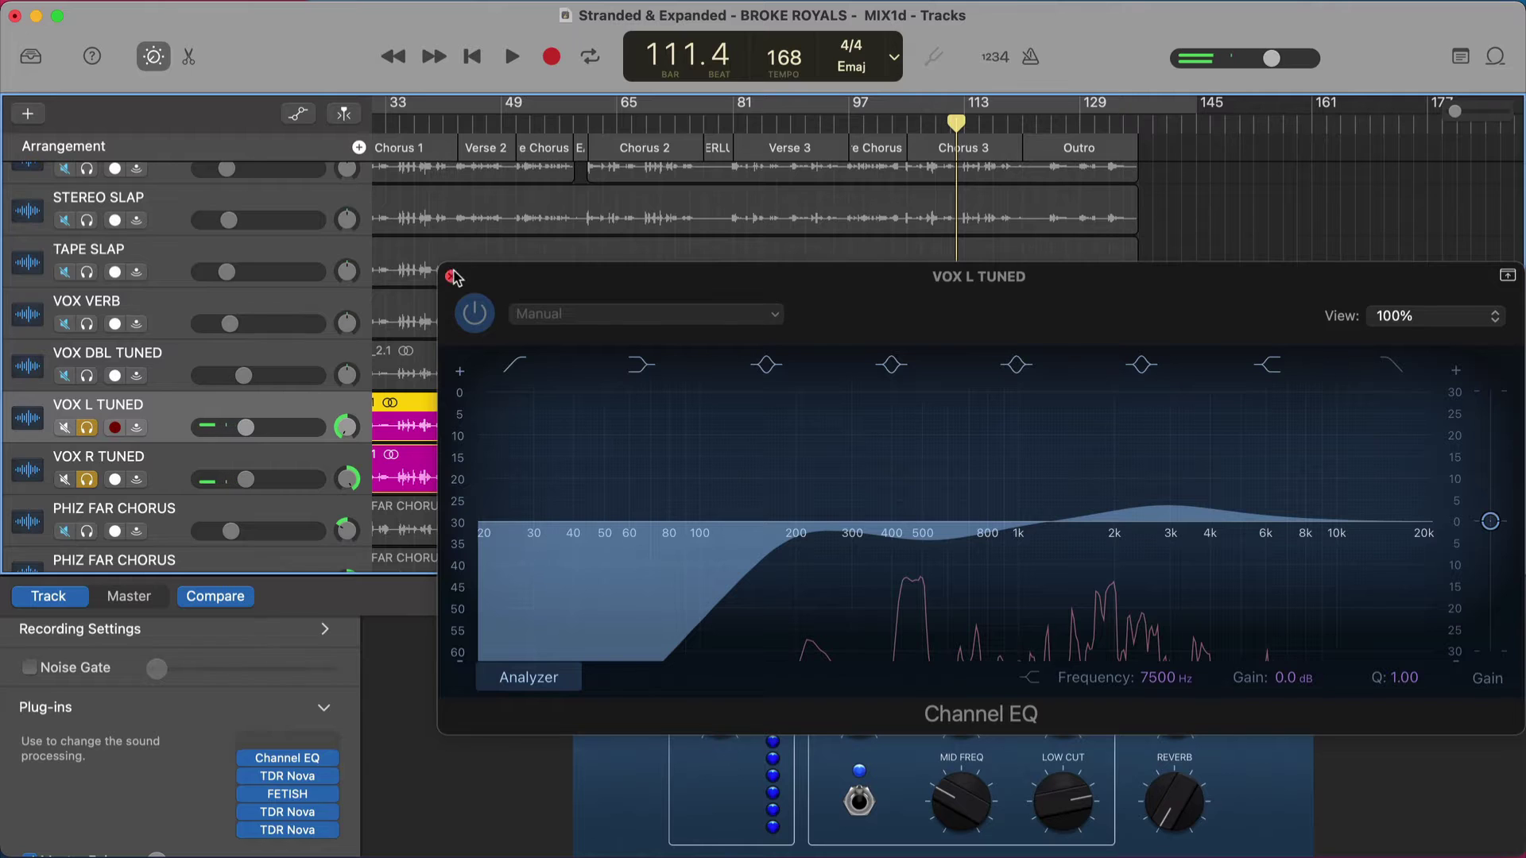
# Close the VOX L TUNED Channel EQ and clear the solos from the lead vocal and both side doubles.
pyautogui.click(451, 275)
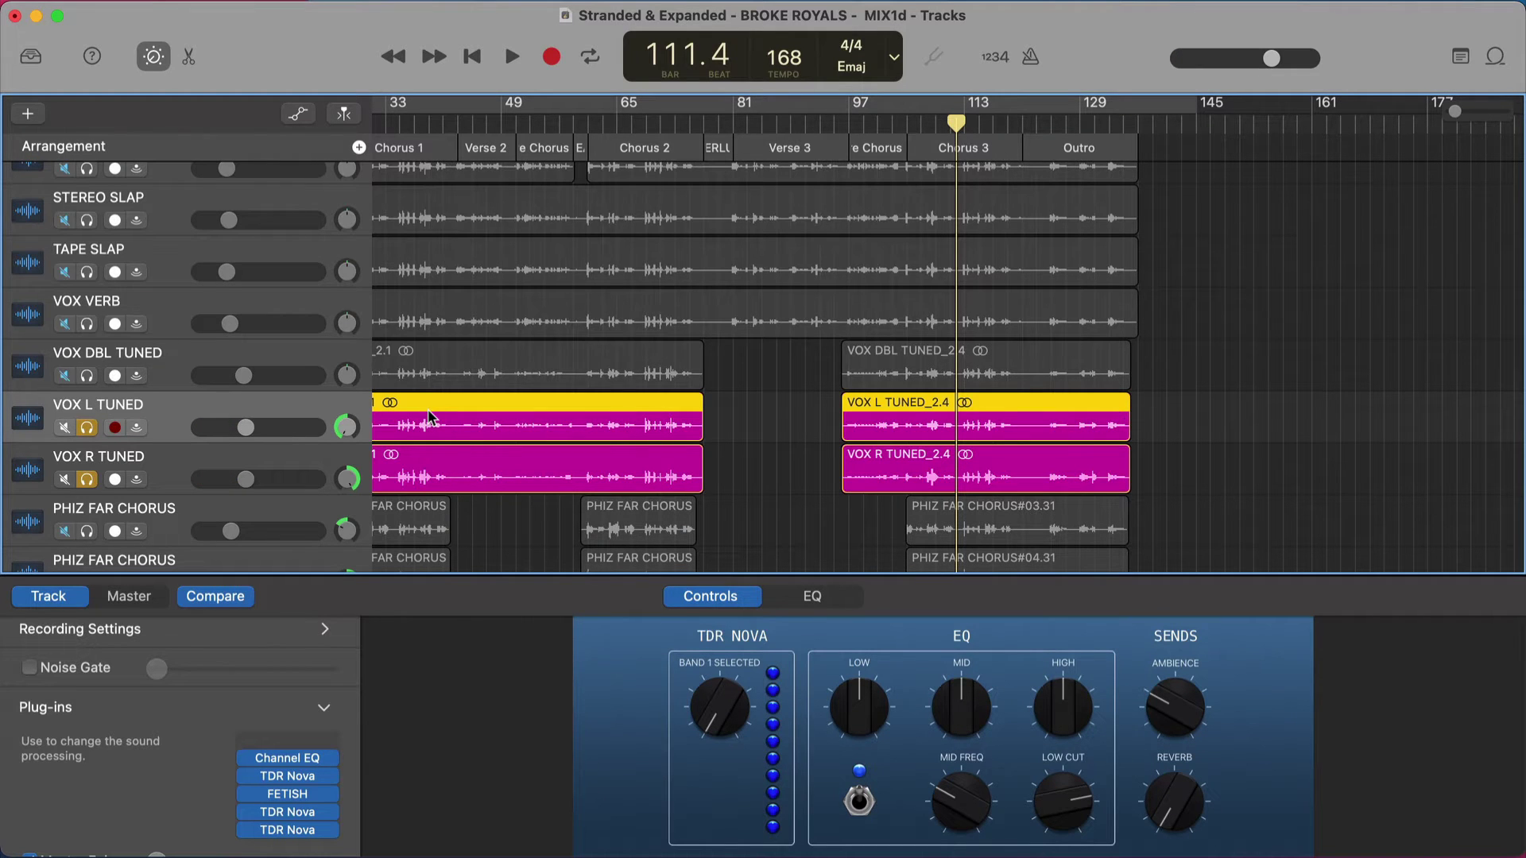
pyautogui.scroll(-3, 318, 414)
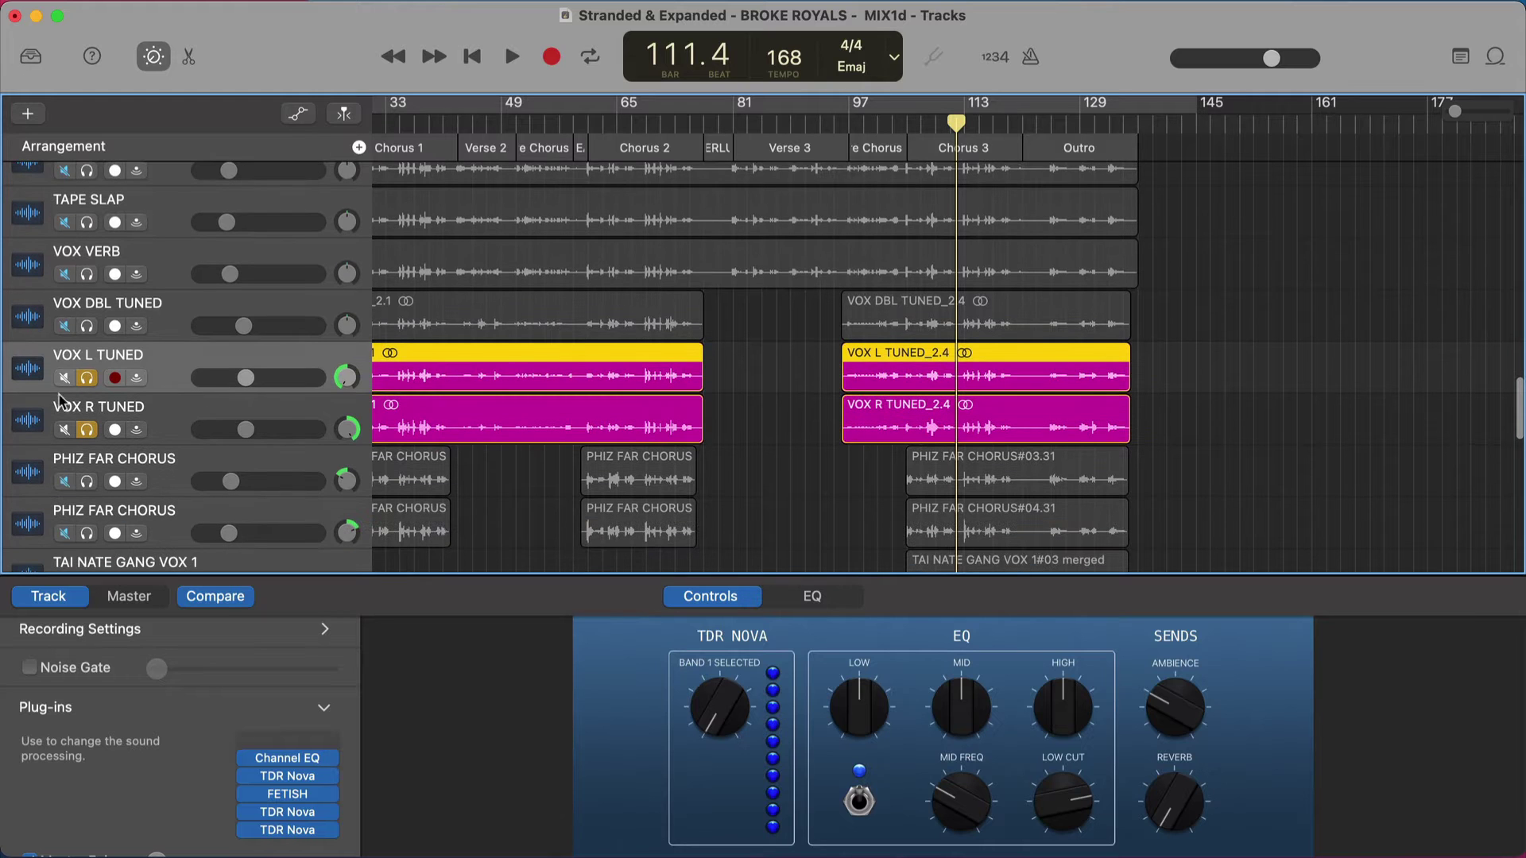
pyautogui.click(87, 377)
pyautogui.click(89, 429)
pyautogui.scroll(-2, 94, 432)
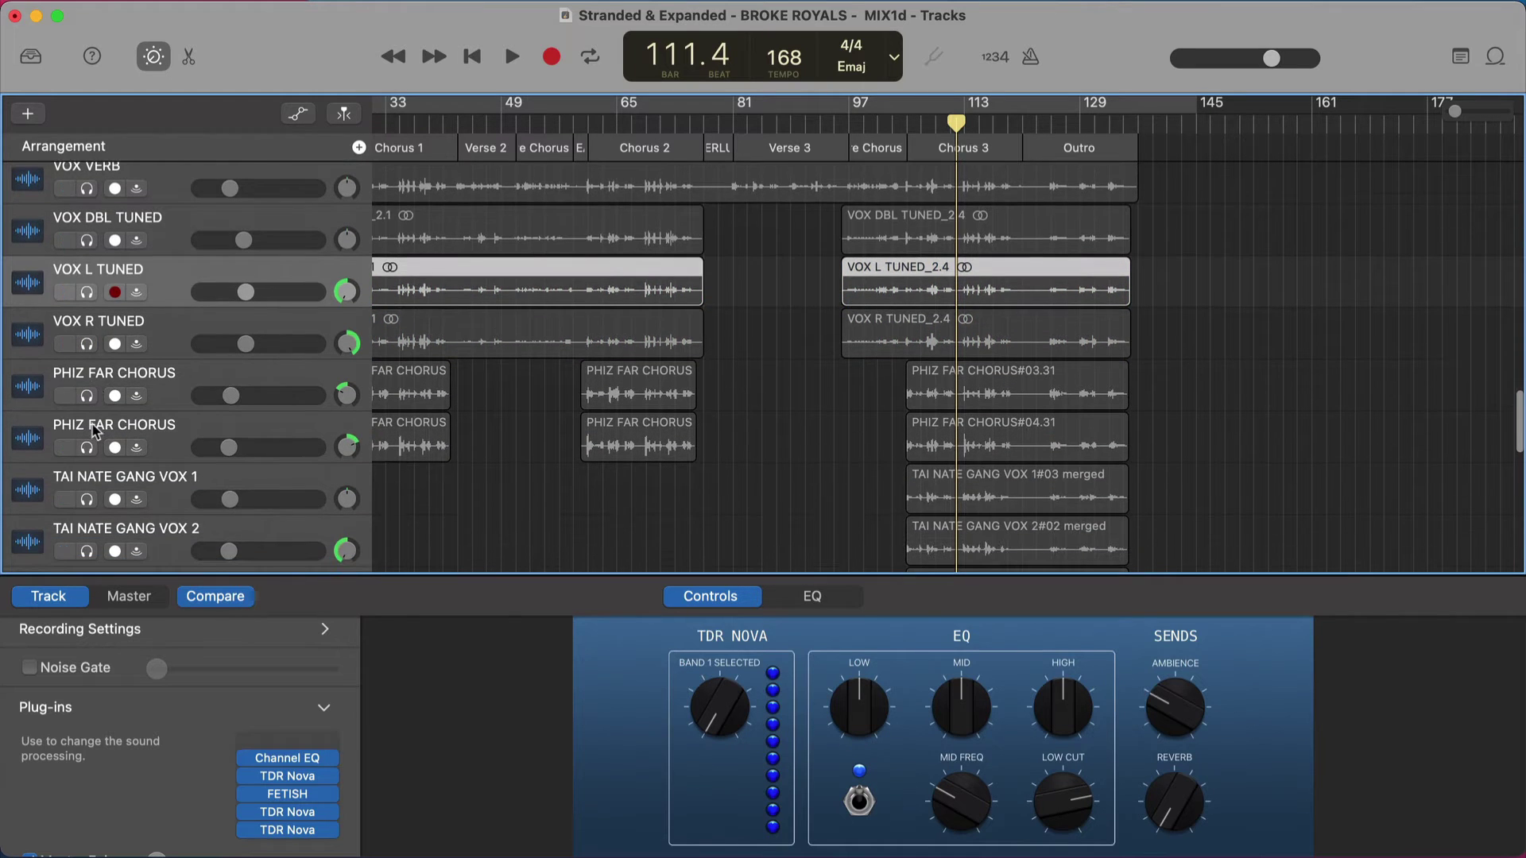
pyautogui.scroll(5, 91, 318)
pyautogui.click(86, 202)
pyautogui.click(87, 204)
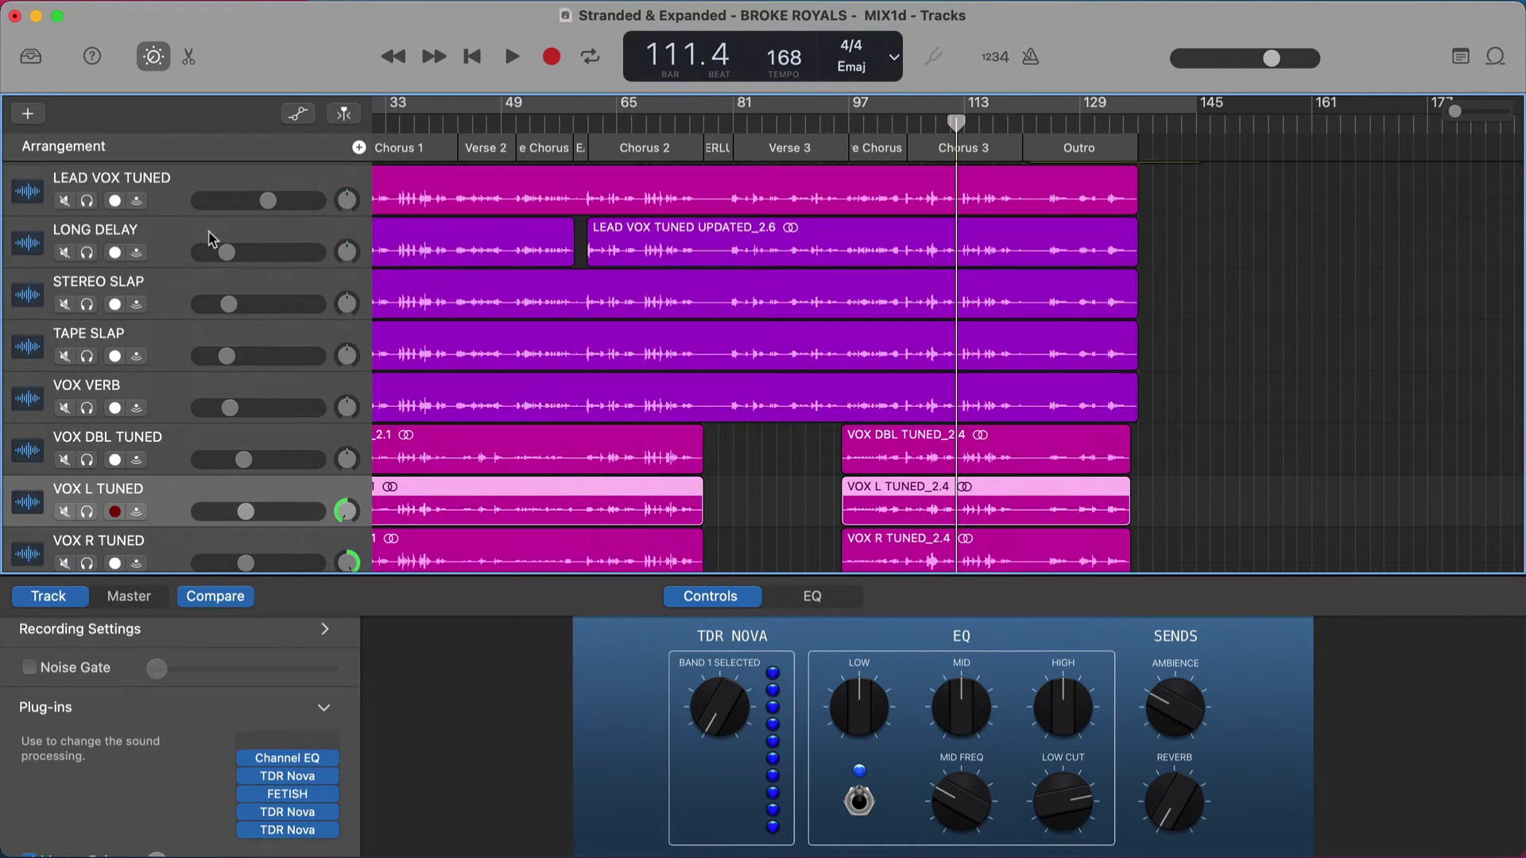
# Open the Channel EQ of the first PHIZ FAR CHORUS track and move its window clear of the timeline.
pyautogui.scroll(-5, 282, 318)
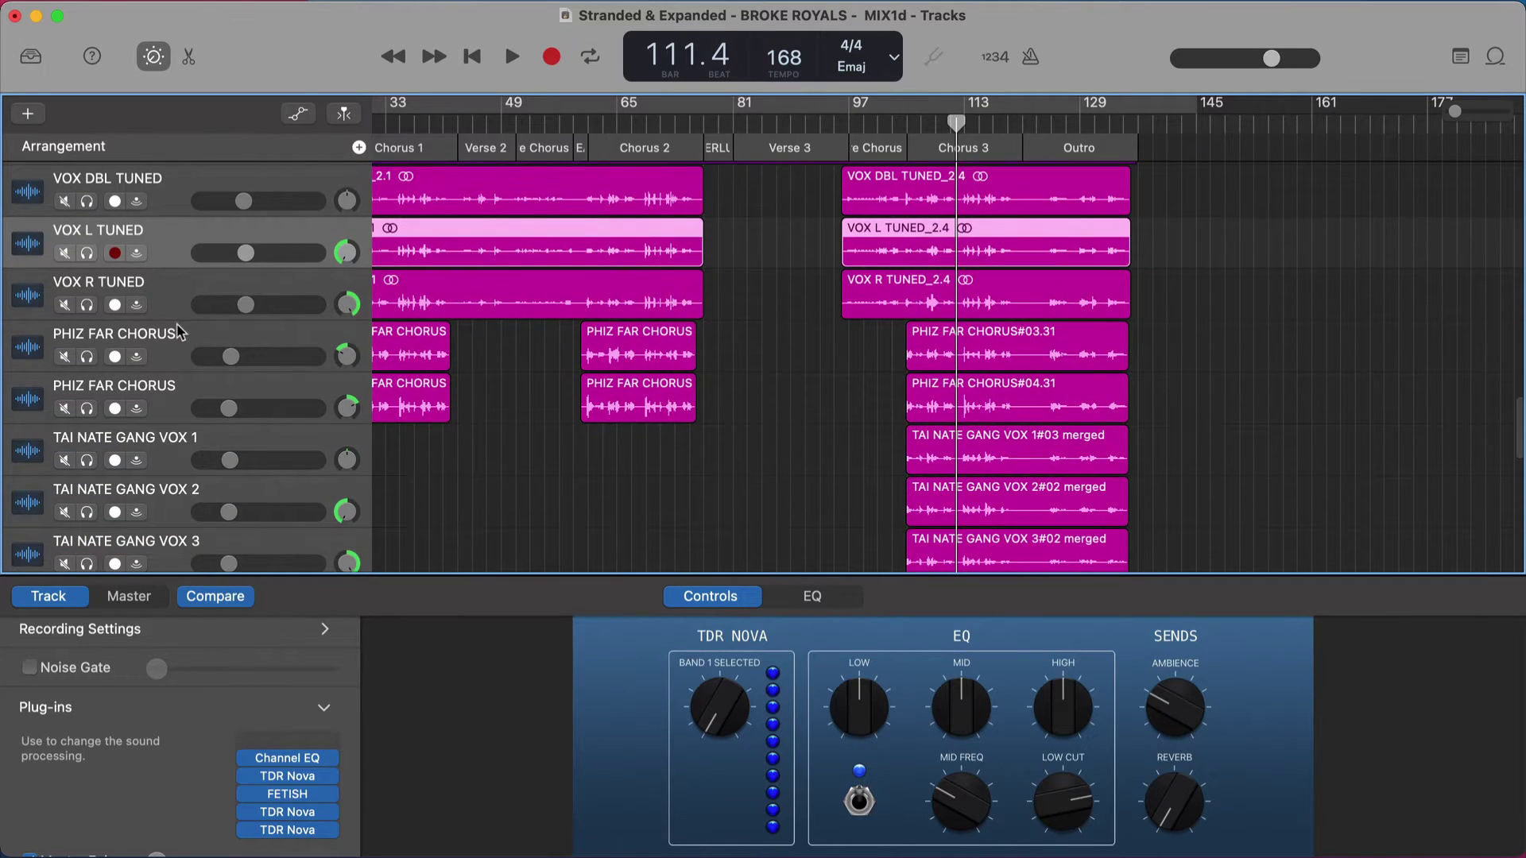
pyautogui.click(179, 332)
pyautogui.click(304, 743)
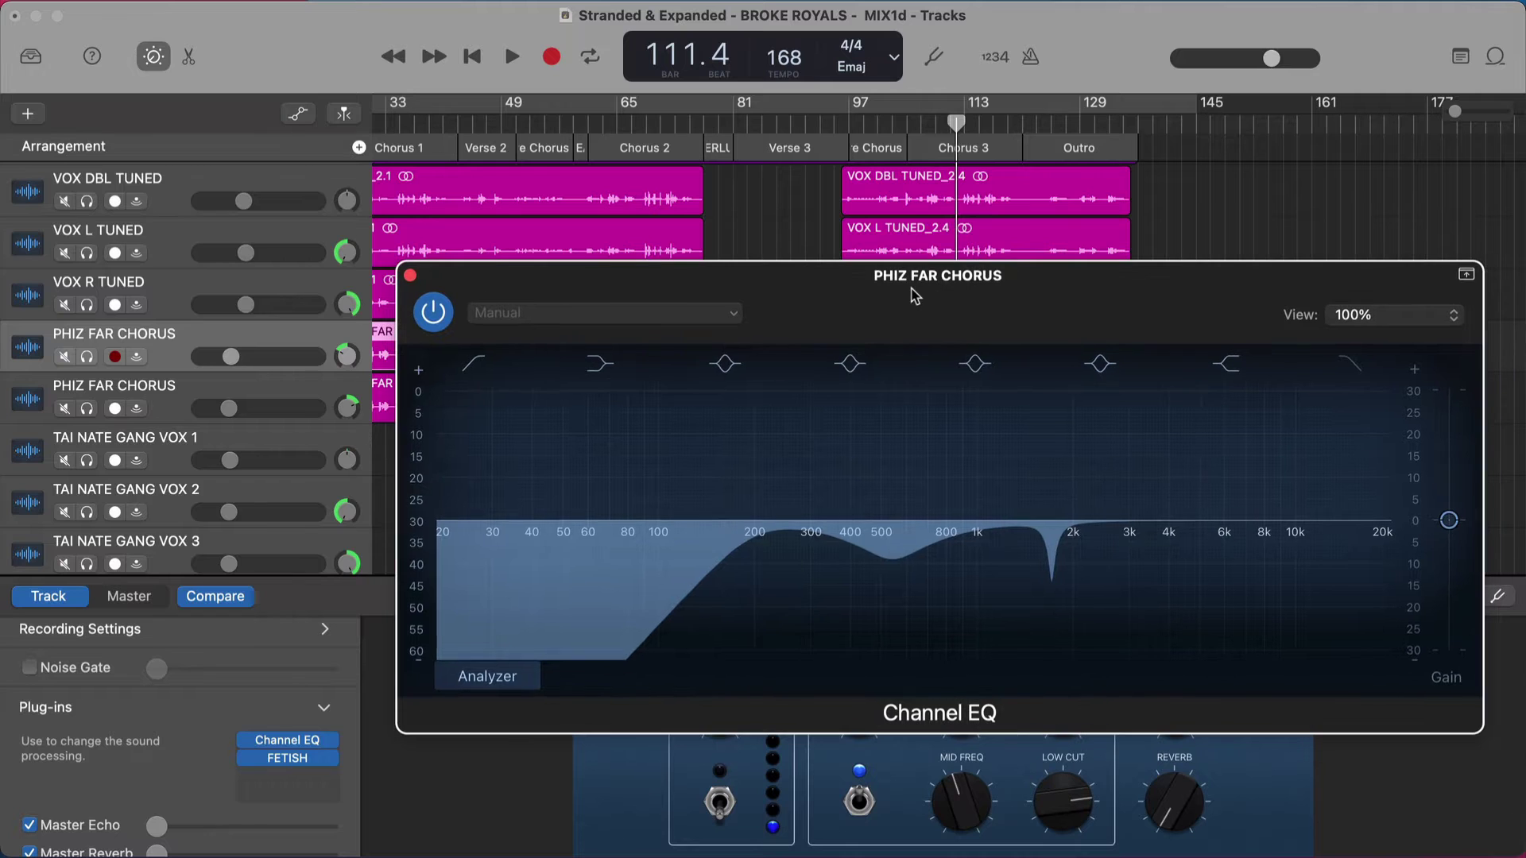
pyautogui.moveTo(958, 294); pyautogui.dragTo(917, 294)
pyautogui.moveTo(994, 276); pyautogui.dragTo(935, 355)
# Solo the first PHIZ FAR CHORUS track and play it from bar 108 to examine its EQ cuts.
pyautogui.press('s')
pyautogui.click(936, 135)
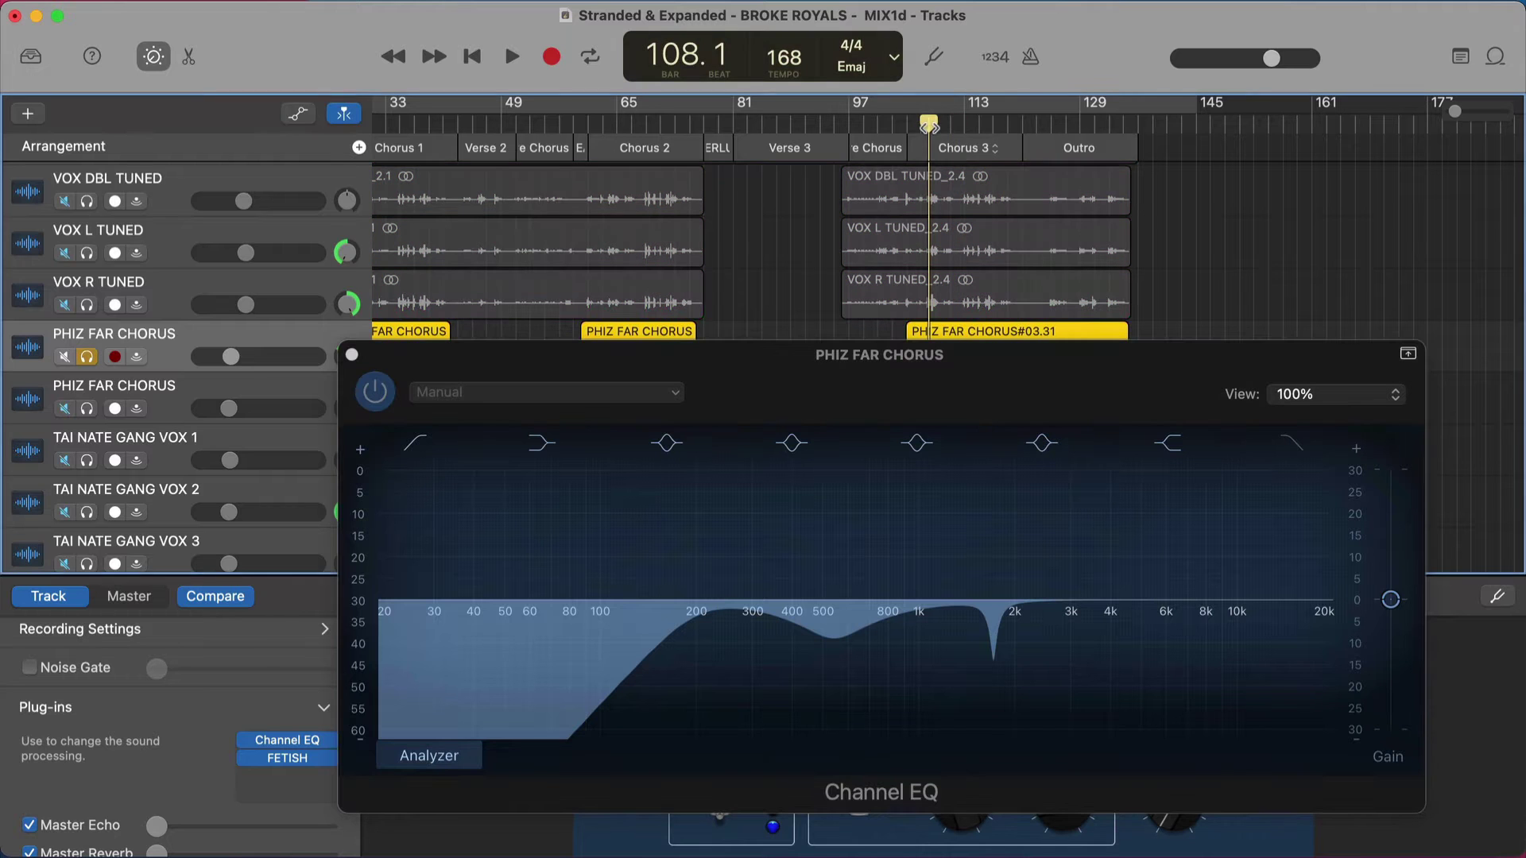
pyautogui.press('space')
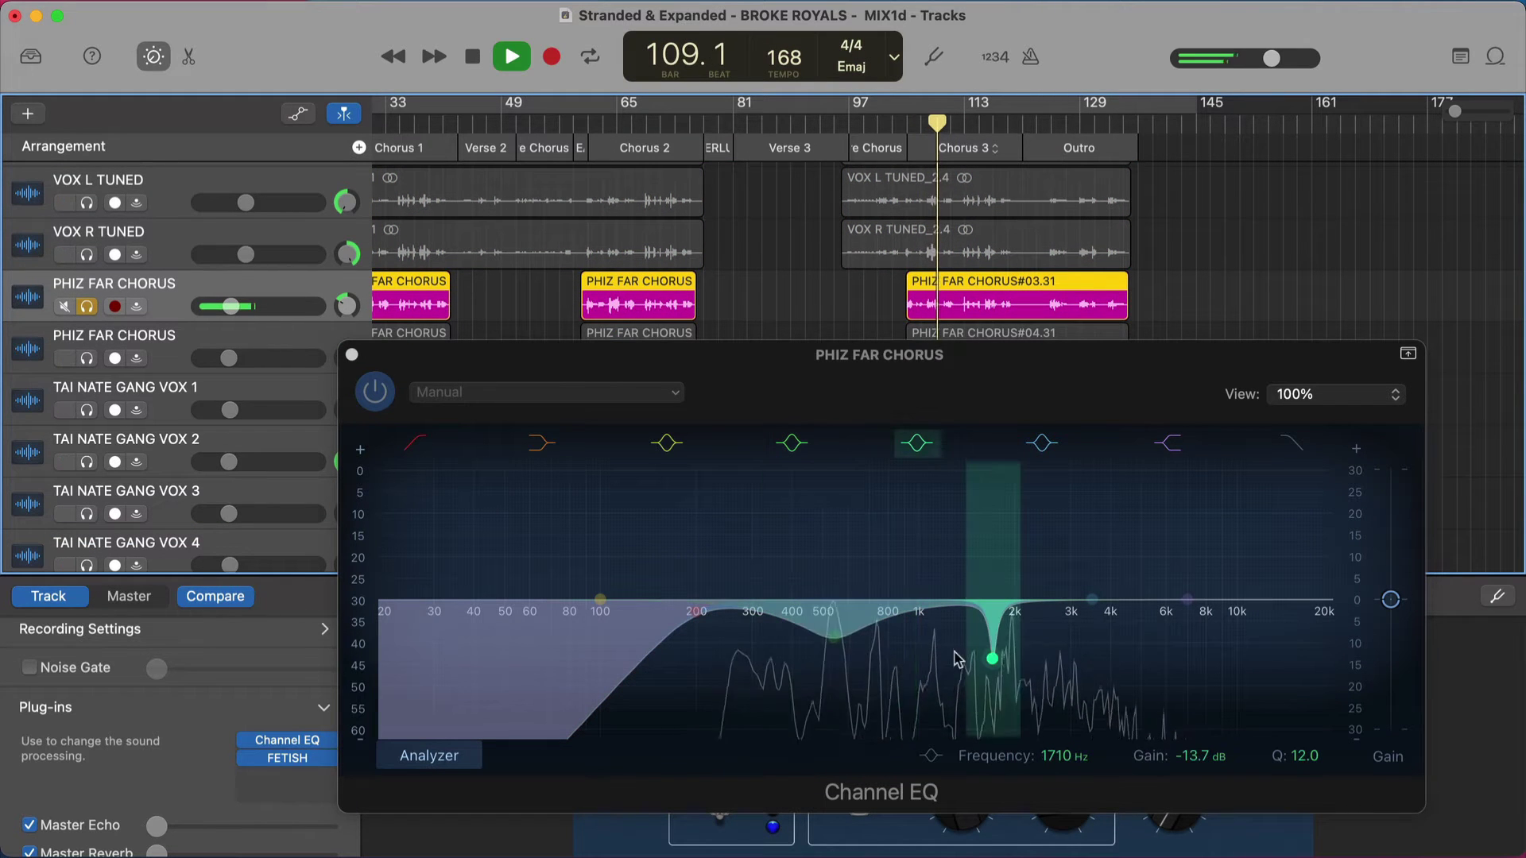
pyautogui.press('space')
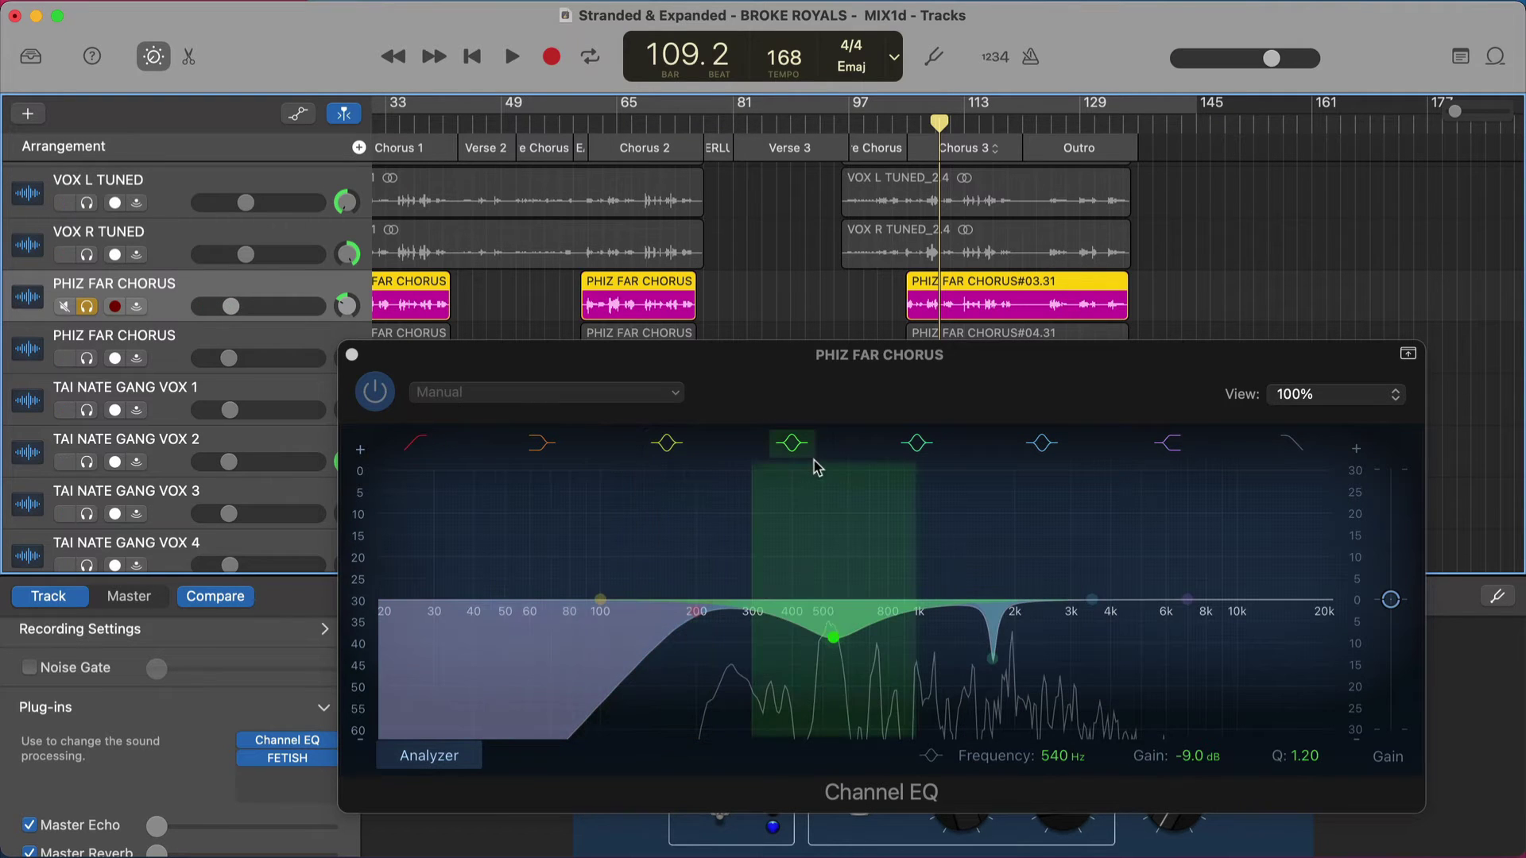
# Add the second PHIZ FAR CHORUS track to the solo, play both from bar 108, and close the Channel EQ.
pyautogui.click(86, 359)
pyautogui.moveTo(929, 126); pyautogui.dragTo(929, 128)
pyautogui.press('space')
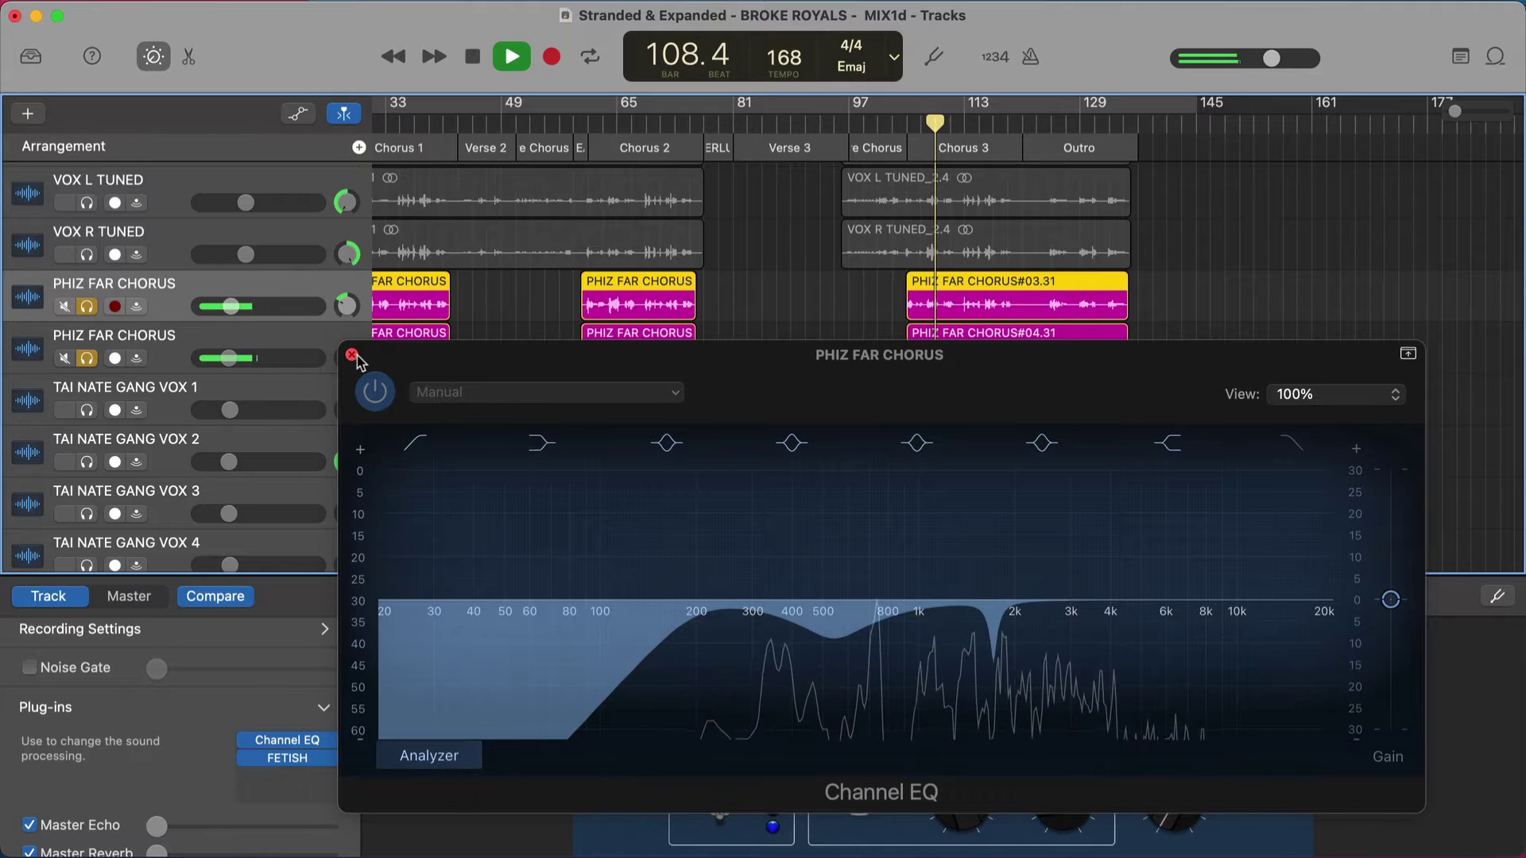
pyautogui.press('space')
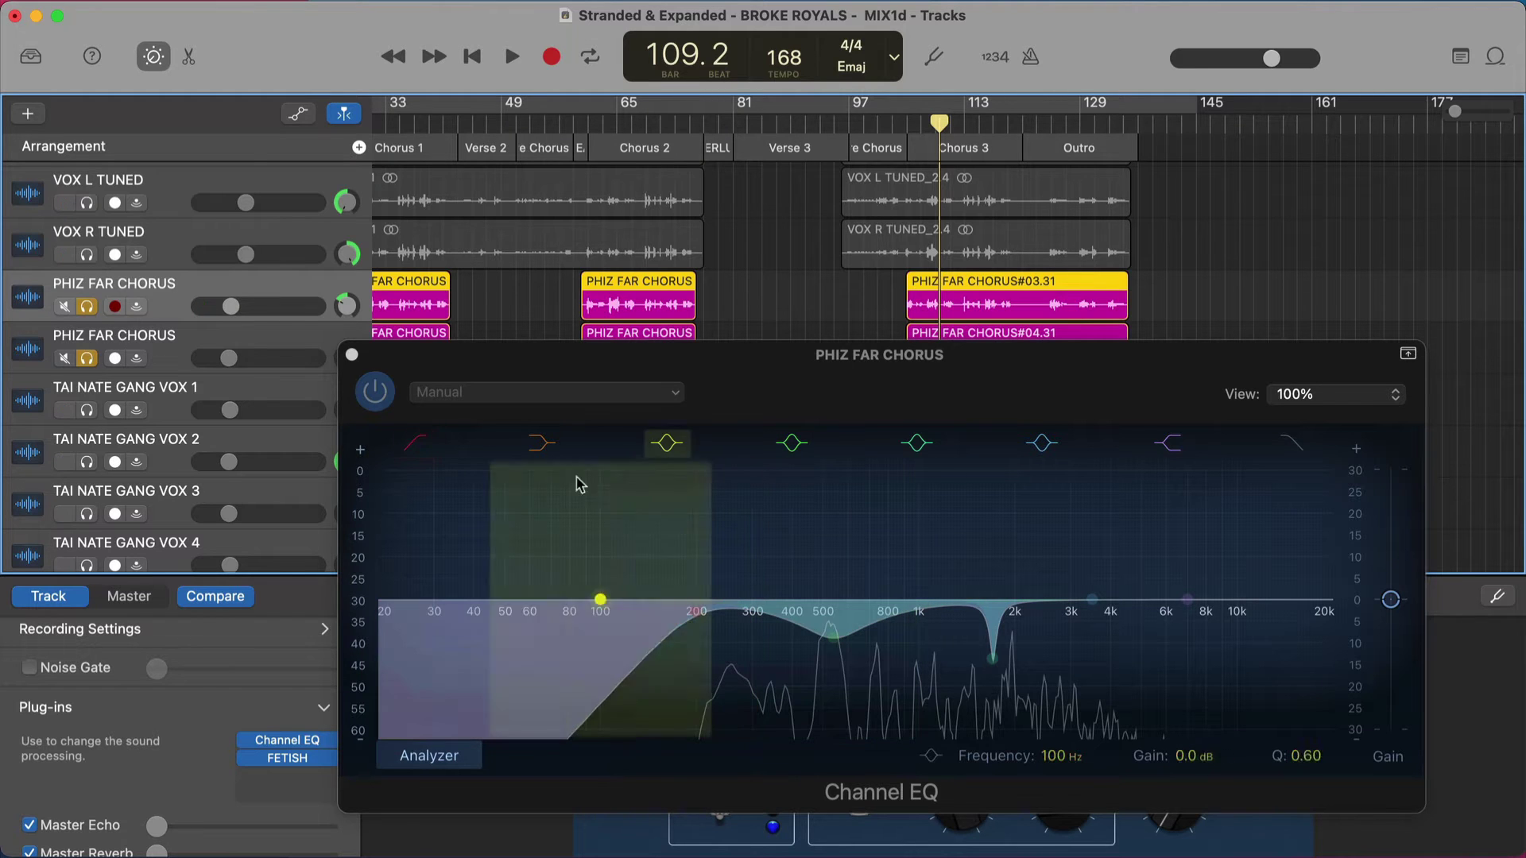
pyautogui.click(352, 354)
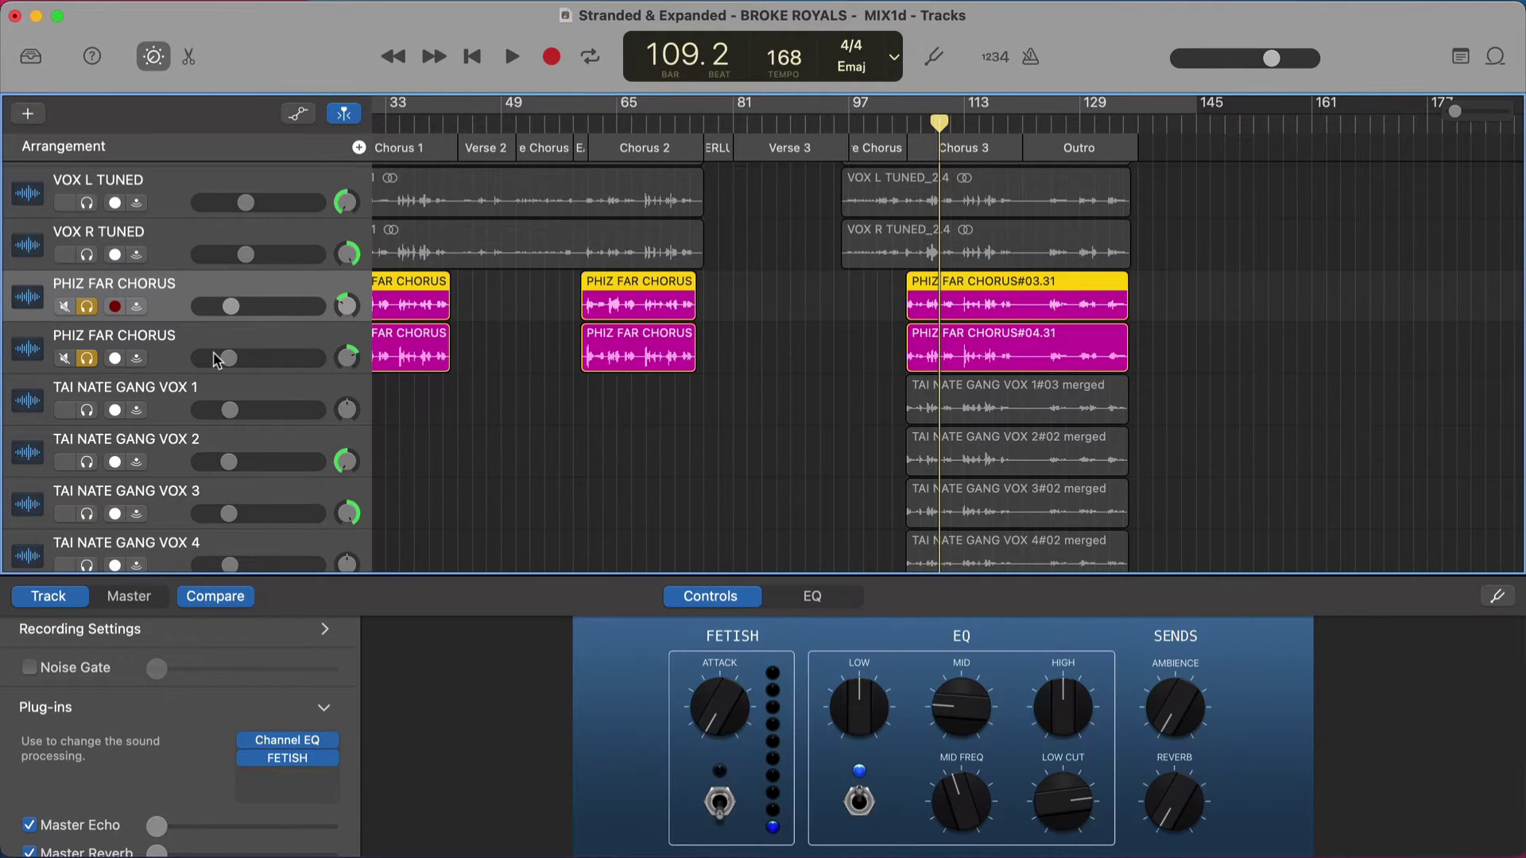
# Open the Channel EQ of TAI NATE GANG VOX 1 and set its overall gain to 0 dB.
pyautogui.click(176, 401)
pyautogui.click(279, 761)
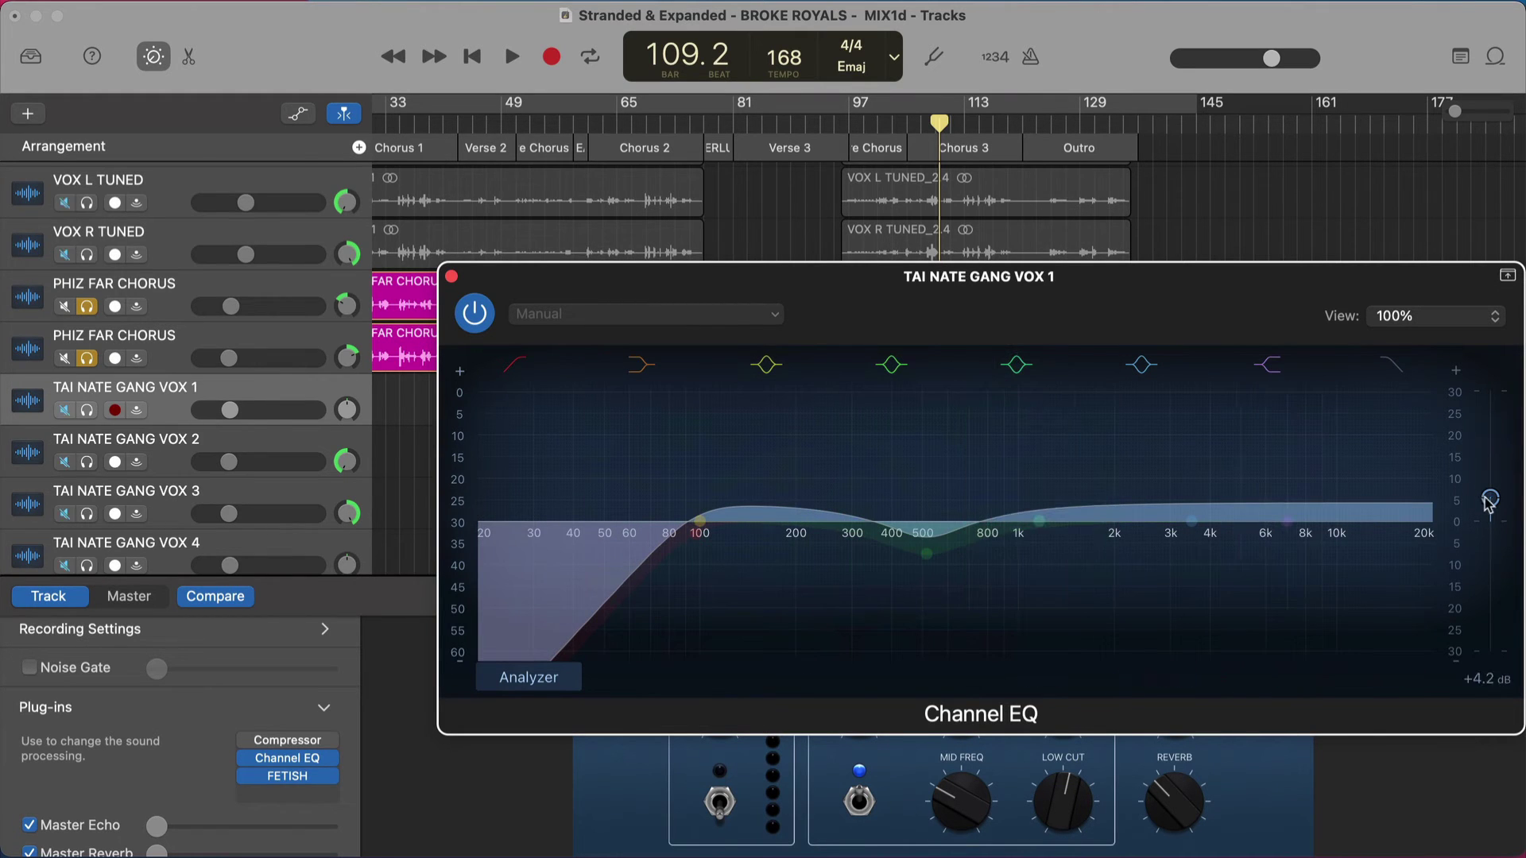
pyautogui.moveTo(1490, 500); pyautogui.dragTo(1489, 521)
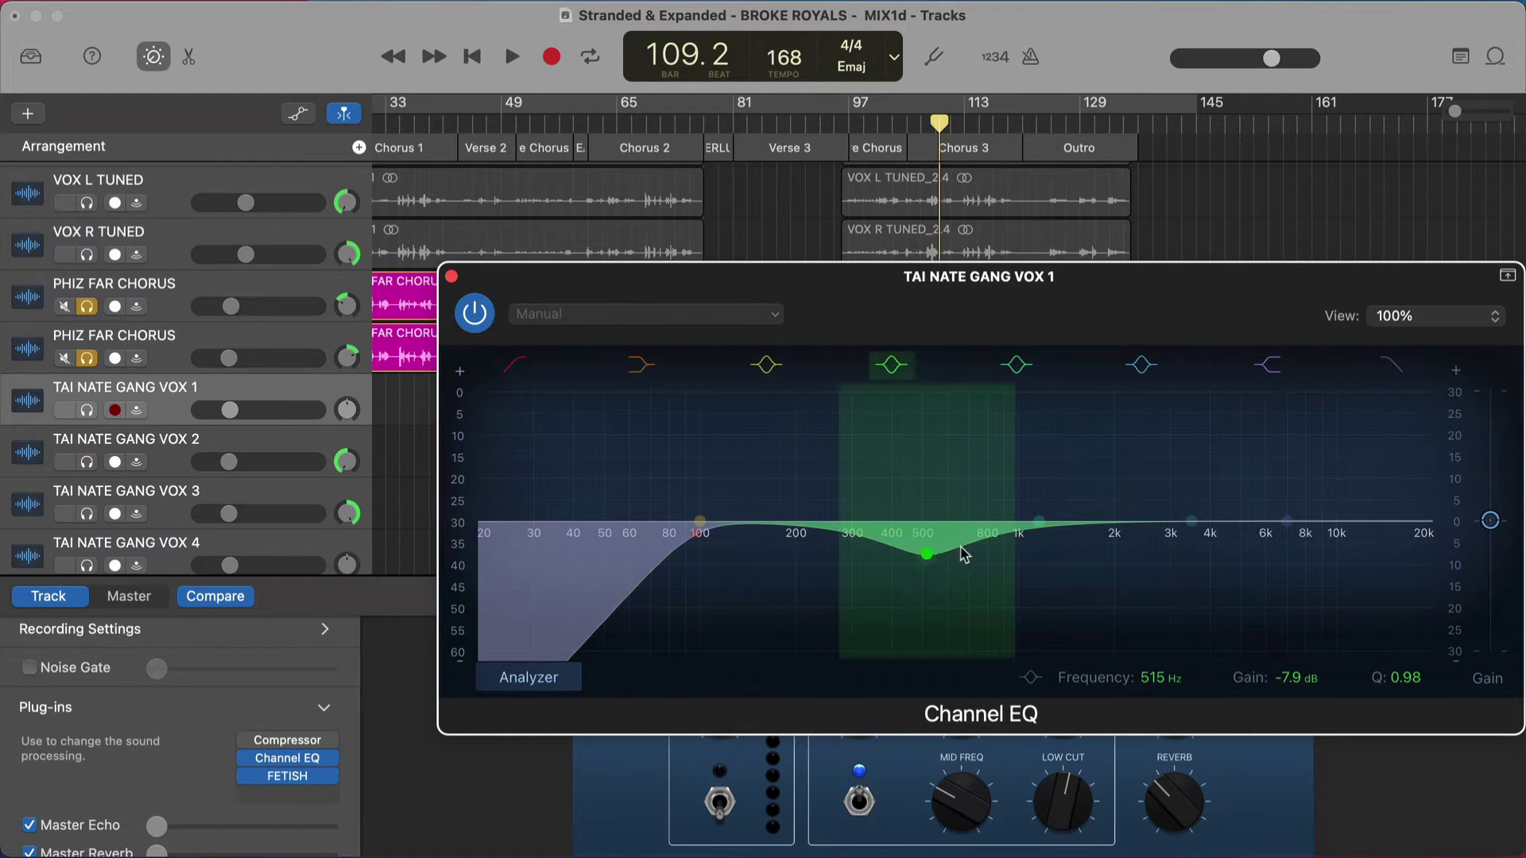
# Solo TAI NATE GANG VOX 1 in place of both PHIZ FAR CHORUS tracks and play it from bar 109.
pyautogui.click(85, 357)
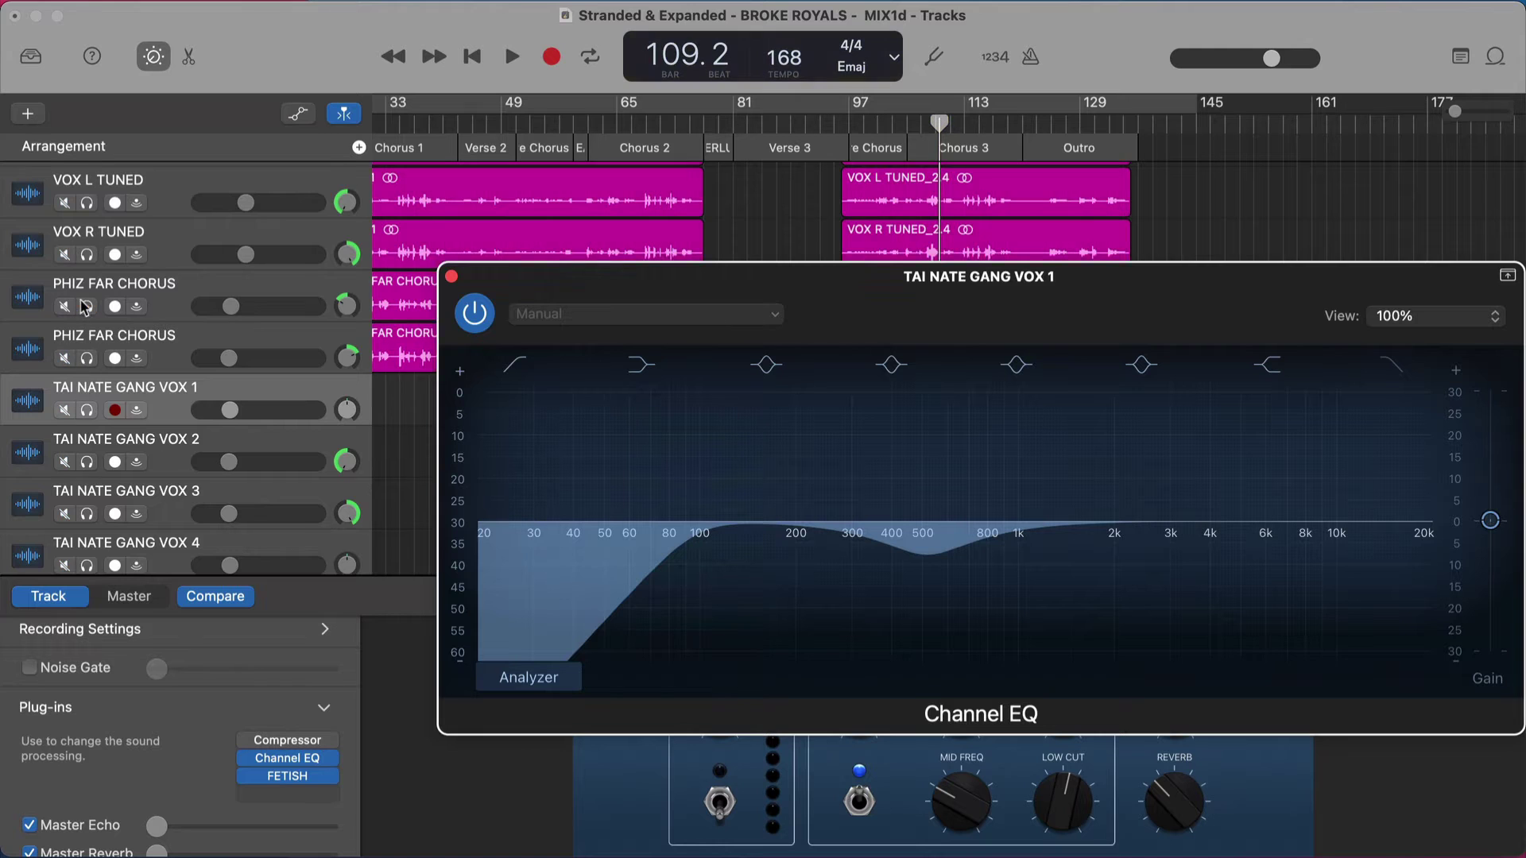
pyautogui.click(87, 409)
pyautogui.press('space')
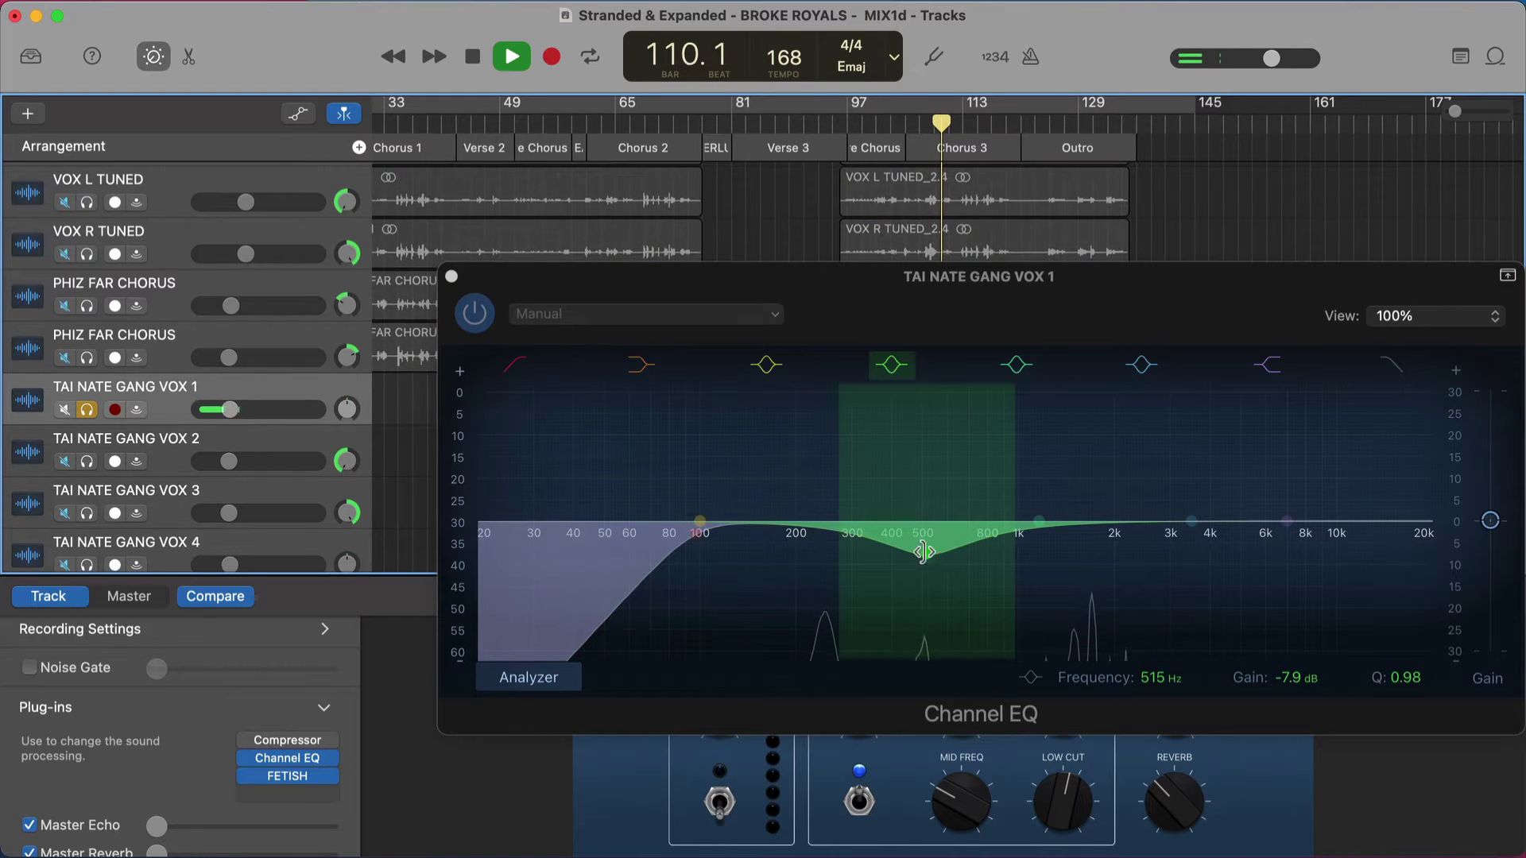
pyautogui.press('space')
# Try a +19.6 dB boost at 515 Hz in the gang vocal's EQ and play it from about bar 107.
pyautogui.moveTo(971, 545); pyautogui.dragTo(964, 407)
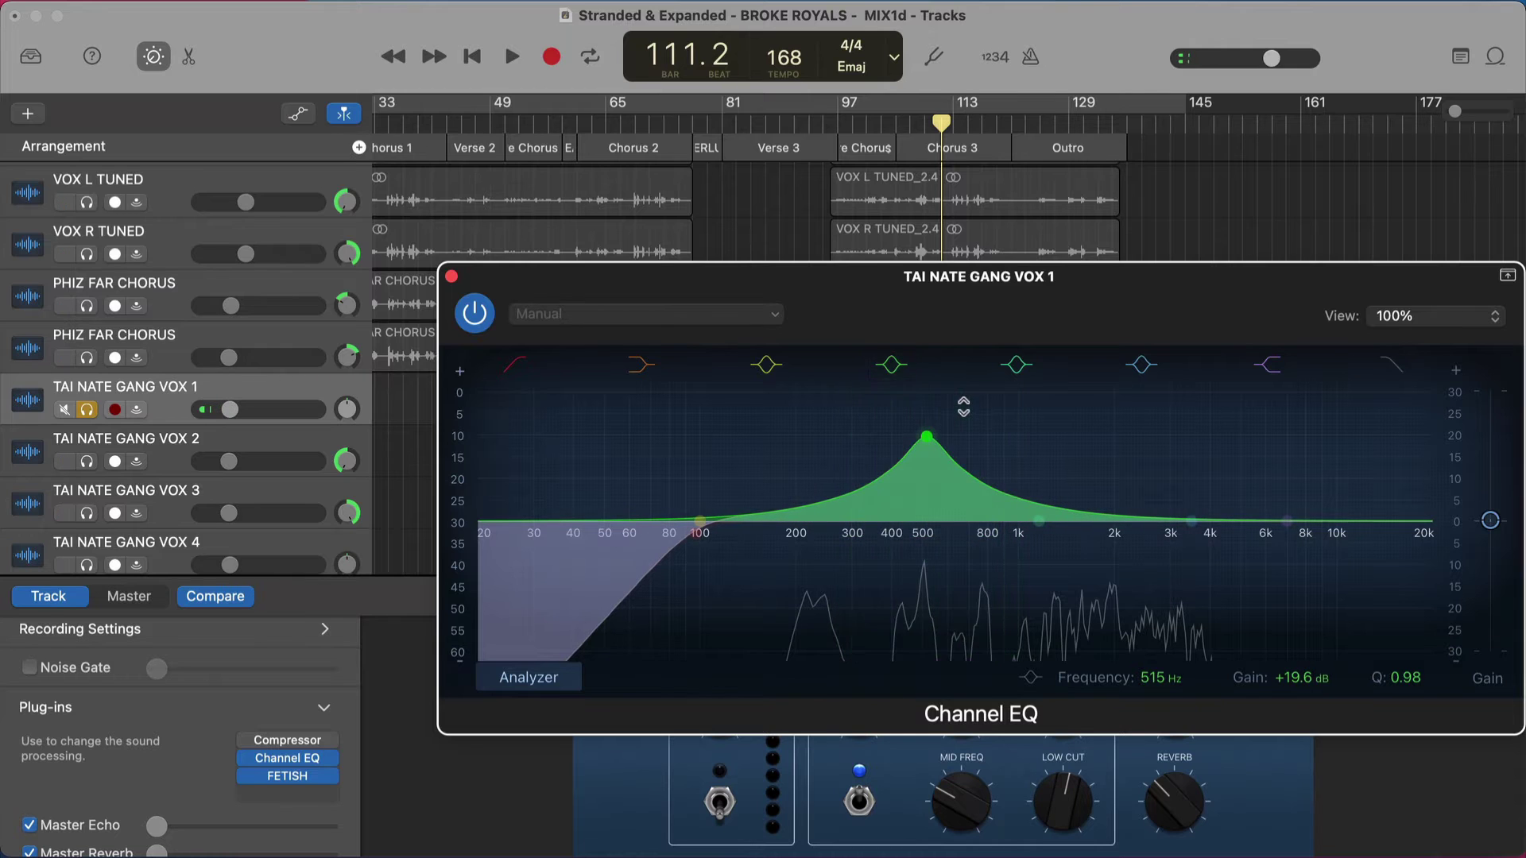
pyautogui.press('space')
pyautogui.click(912, 230)
pyautogui.click(936, 432)
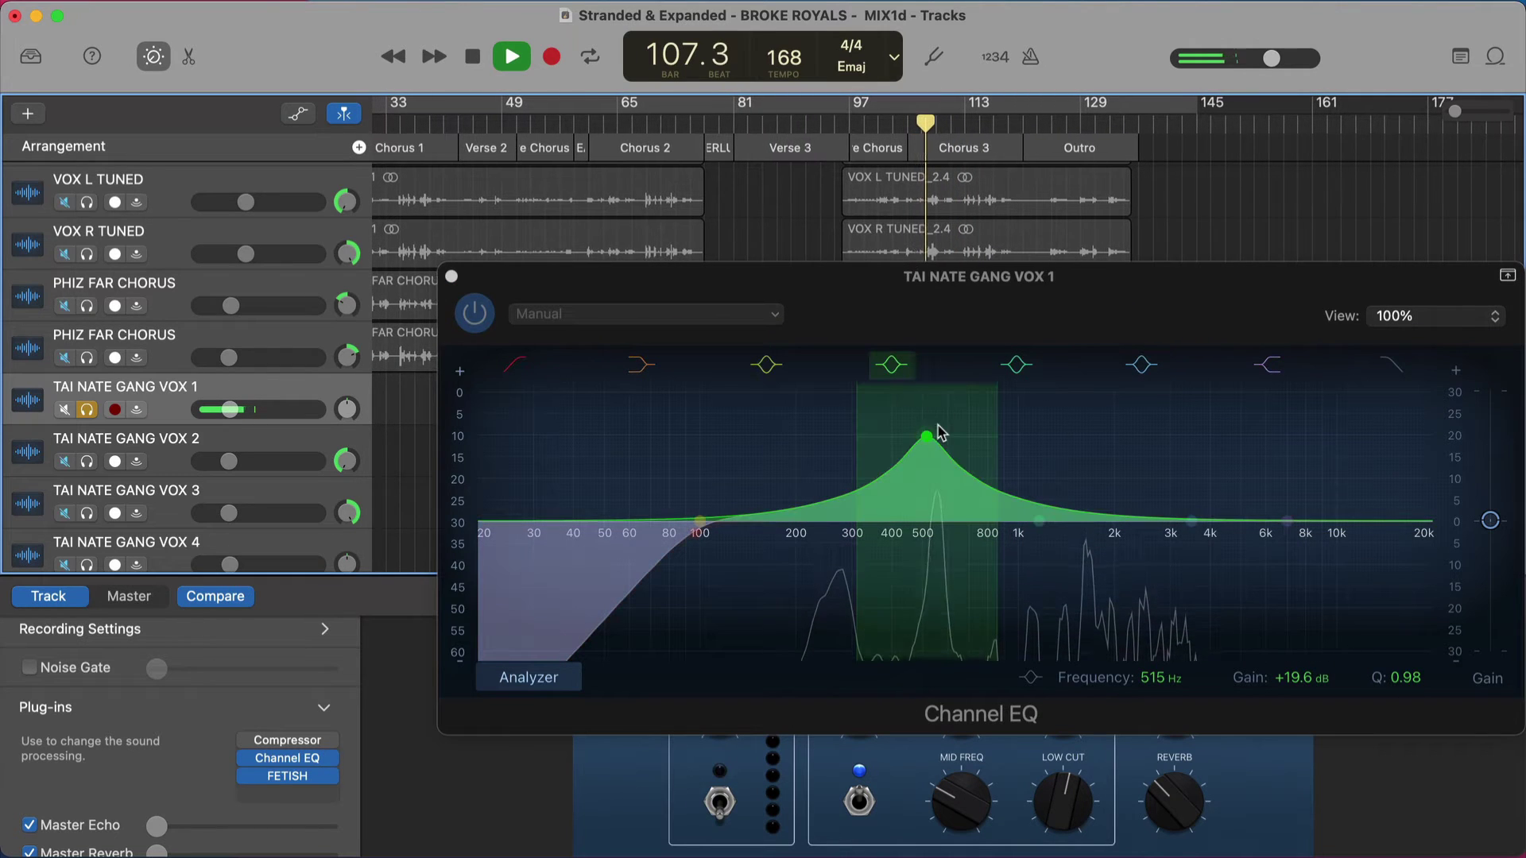
# Set the gang vocal's 515 Hz band to -9.8 dB and the EQ's overall gain to +4.2 dB, and stop playback.
pyautogui.moveTo(950, 436); pyautogui.dragTo(959, 601)
pyautogui.moveTo(1489, 517); pyautogui.dragTo(1488, 505)
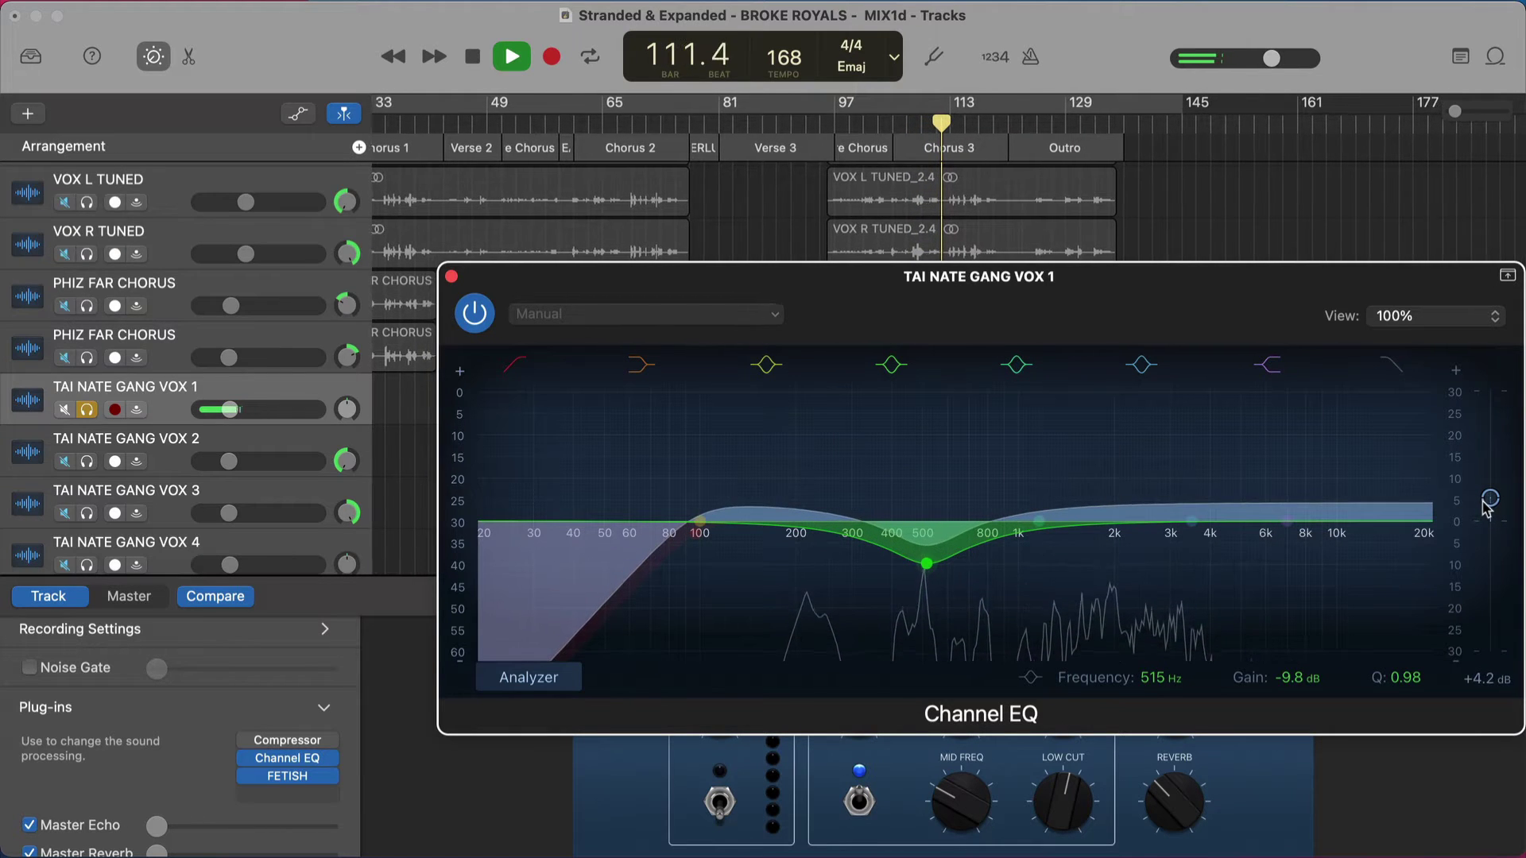
pyautogui.press('space')
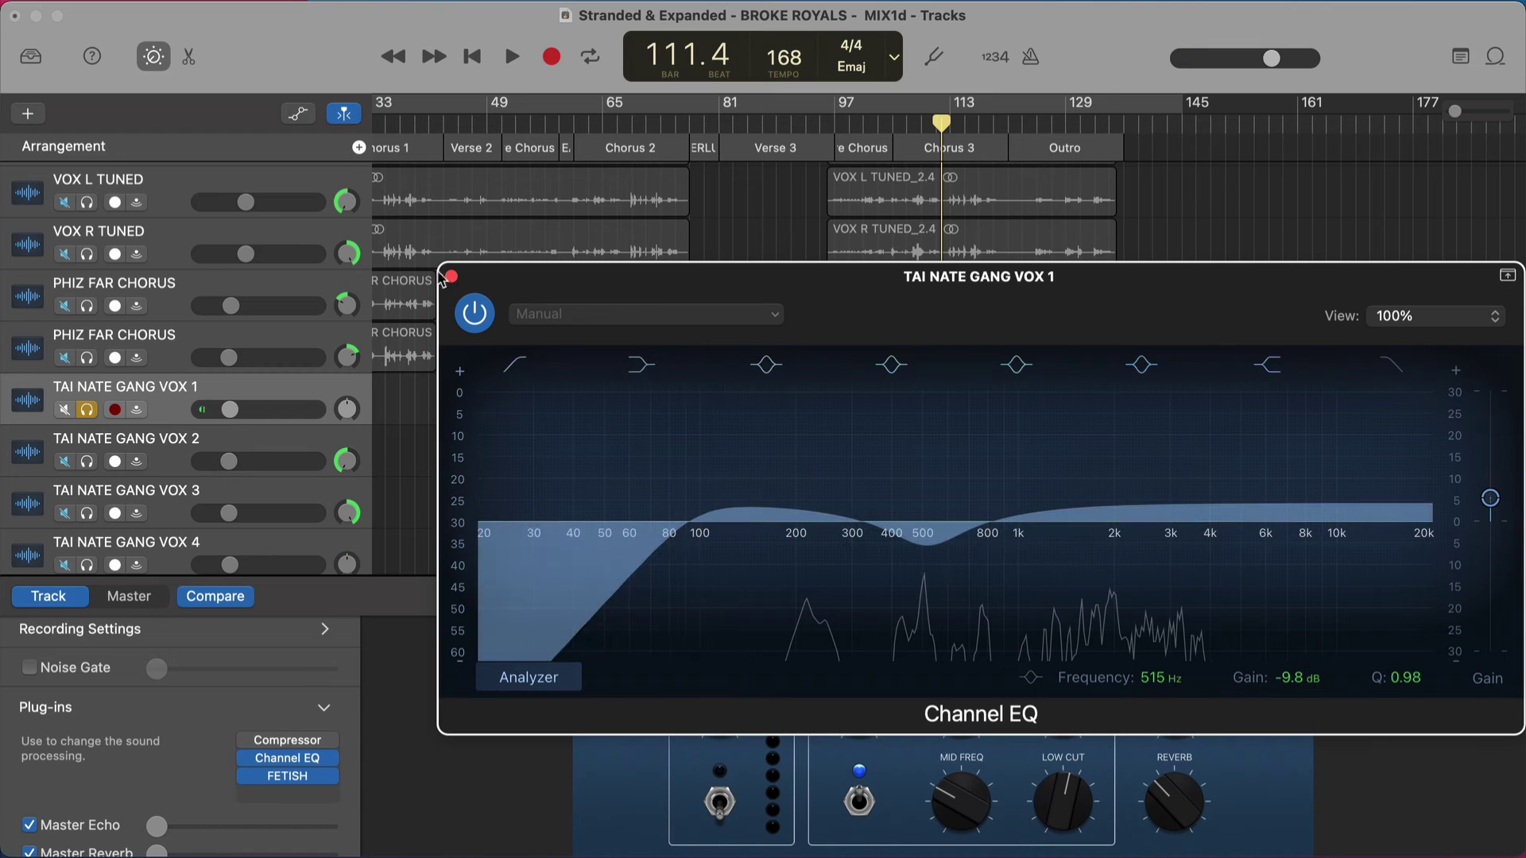
# Copy the Channel EQ setting of TAI NATE GANG VOX 1.
pyautogui.click(555, 315)
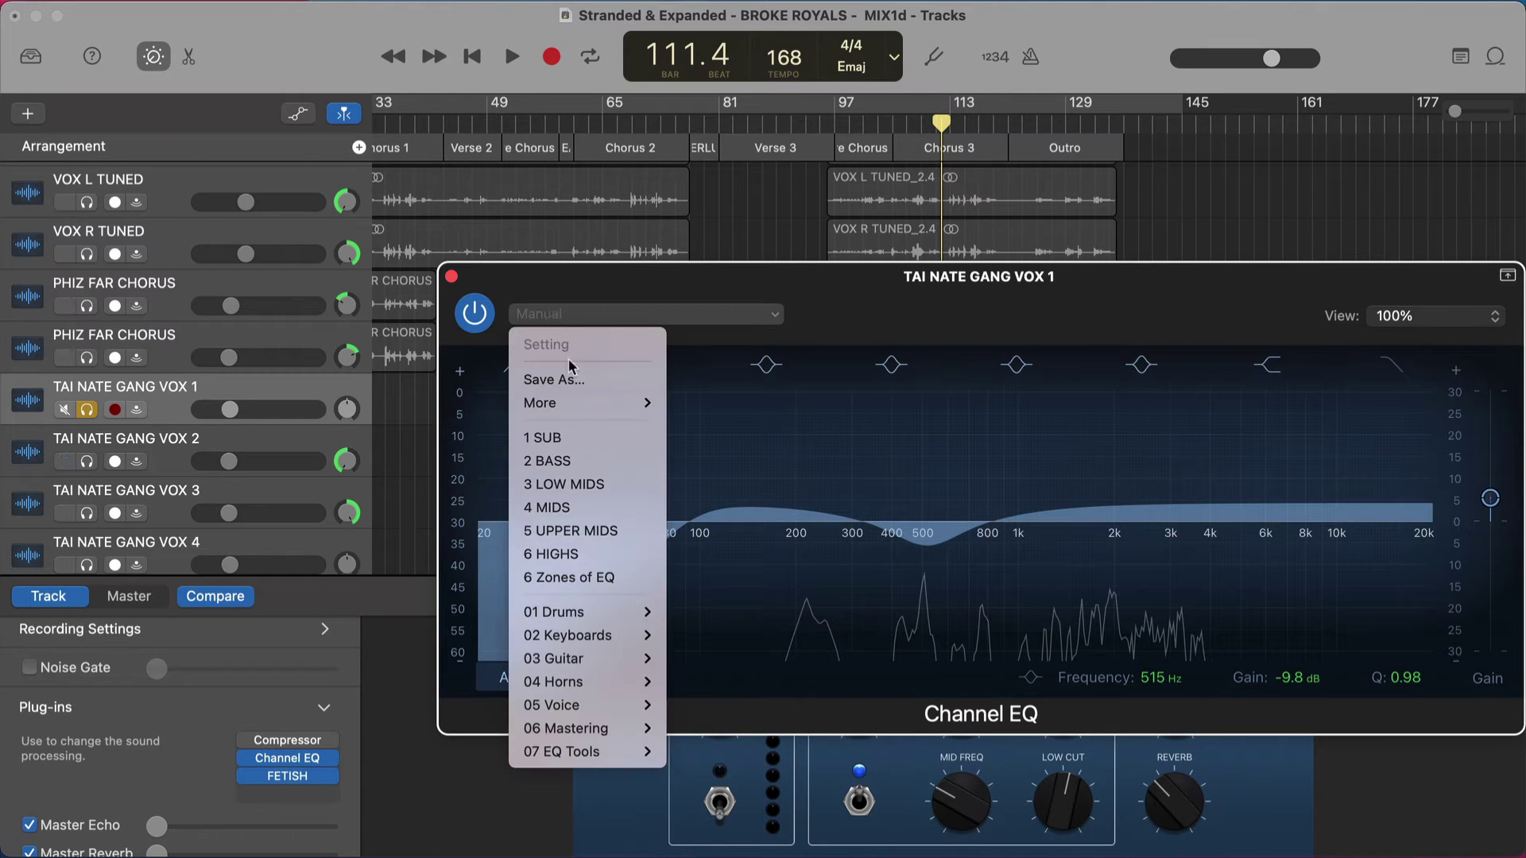
pyautogui.moveTo(580, 403)
pyautogui.click(706, 458)
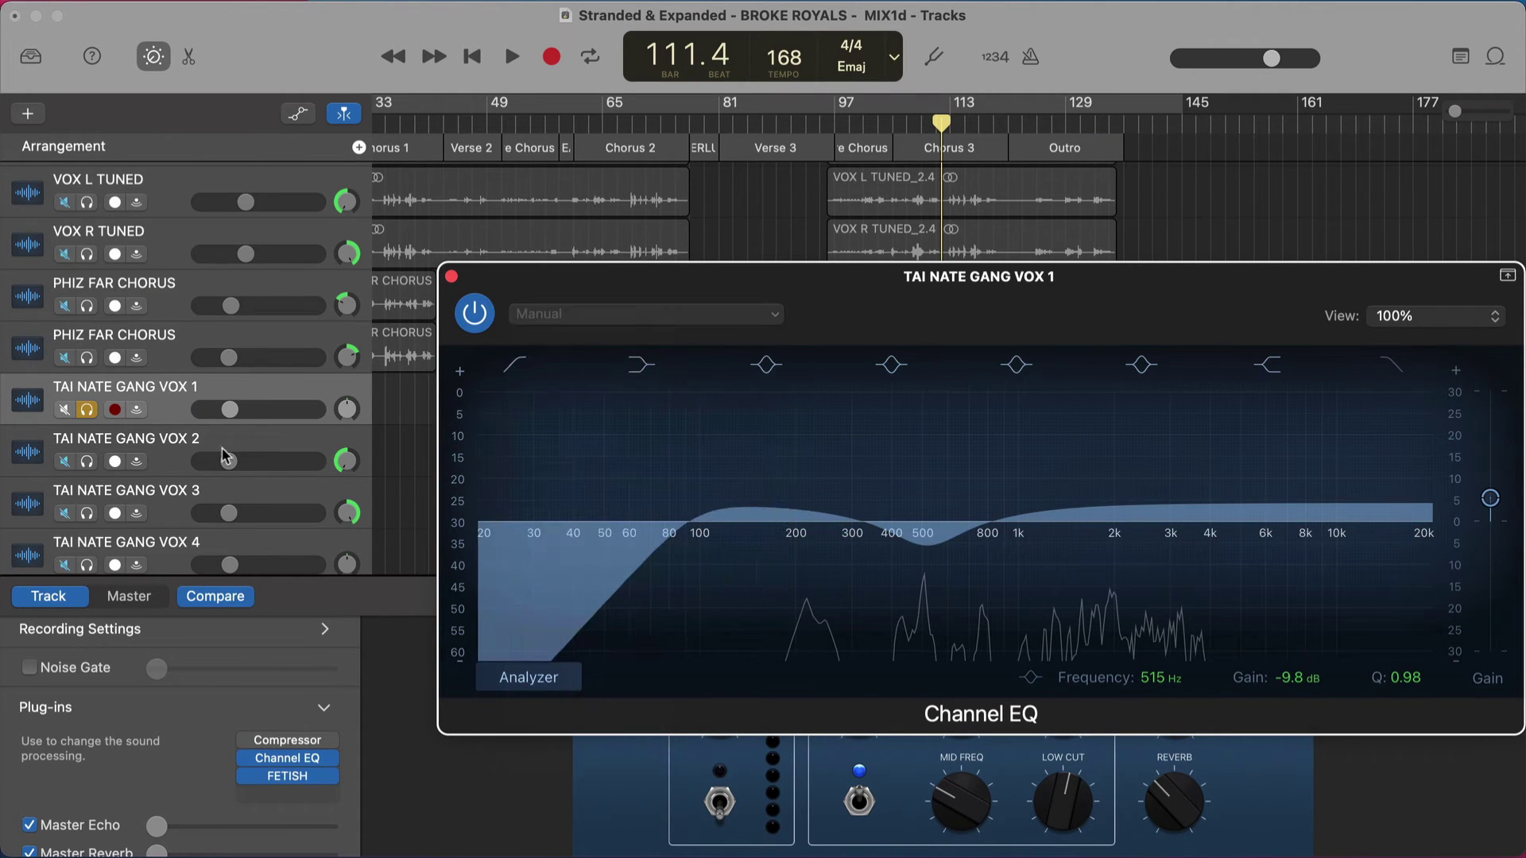
# Solo TAI NATE GANG VOX 2 in place of TAI NATE GANG VOX 1 and try to paste the copied Channel EQ setting onto it.
pyautogui.click(211, 455)
pyautogui.click(87, 461)
pyautogui.click(87, 410)
pyautogui.click(685, 315)
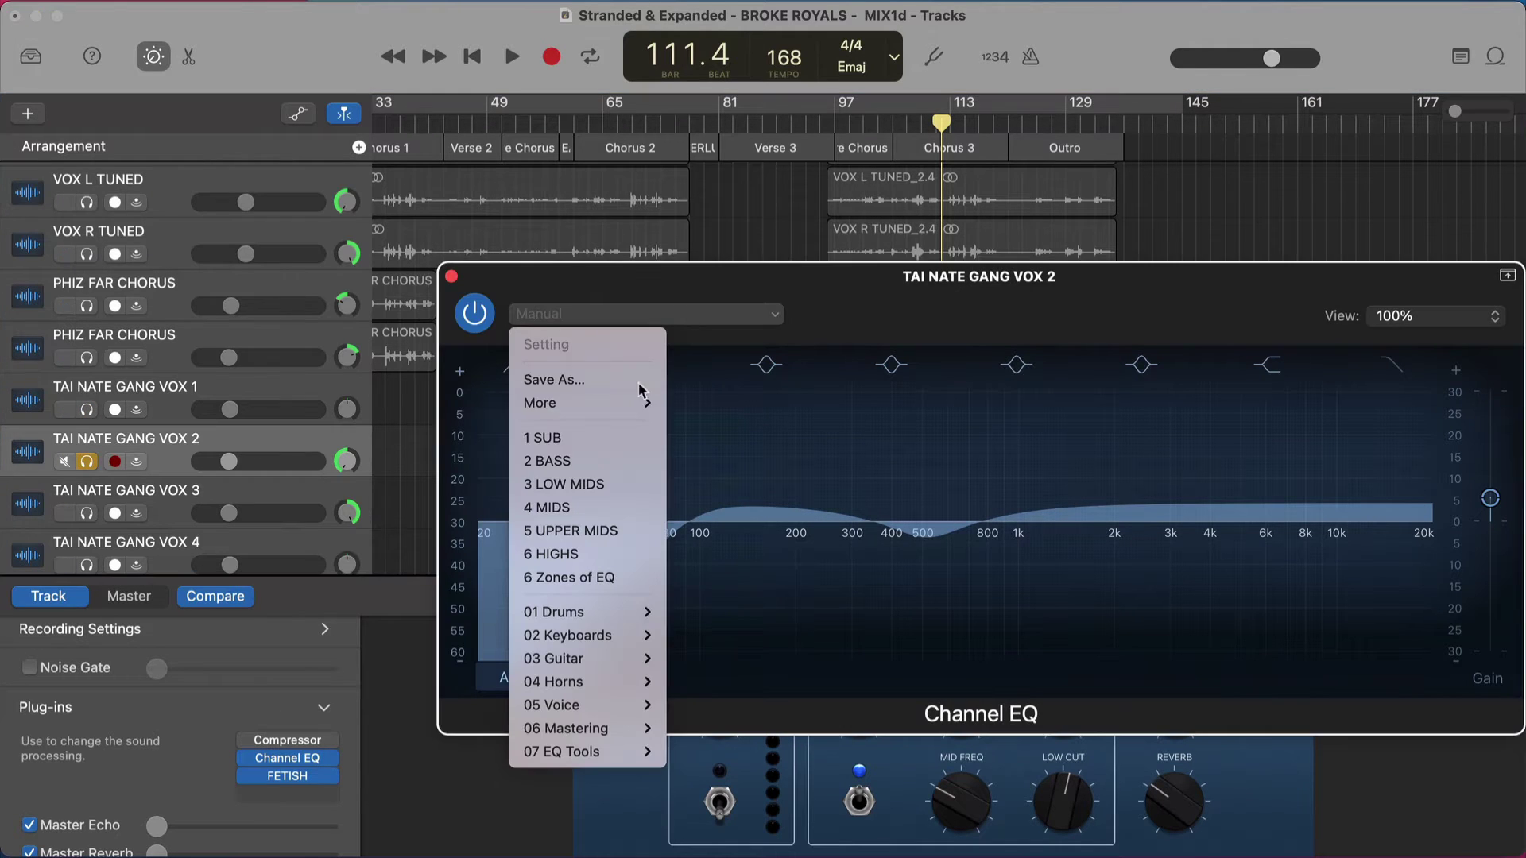
pyautogui.moveTo(593, 405)
pyautogui.click(743, 476)
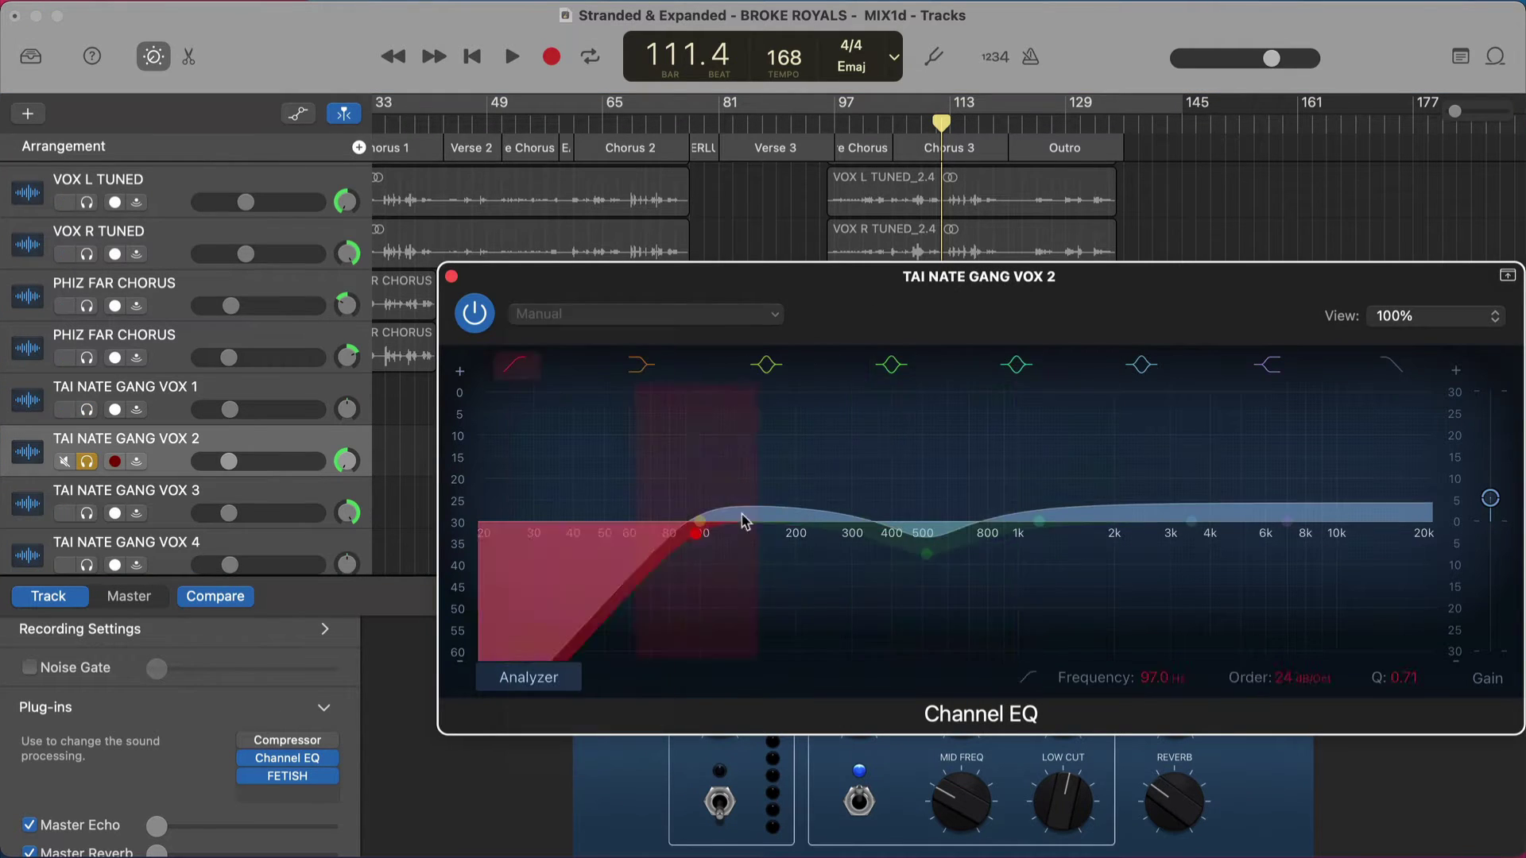
# Examine the Channel EQs from TAI NATE GANG VOX 3 through OUTRO PHIZ VOX2, clear the gang vocal's solo and close the EQ.
pyautogui.press('Down')
pyautogui.press('Down')
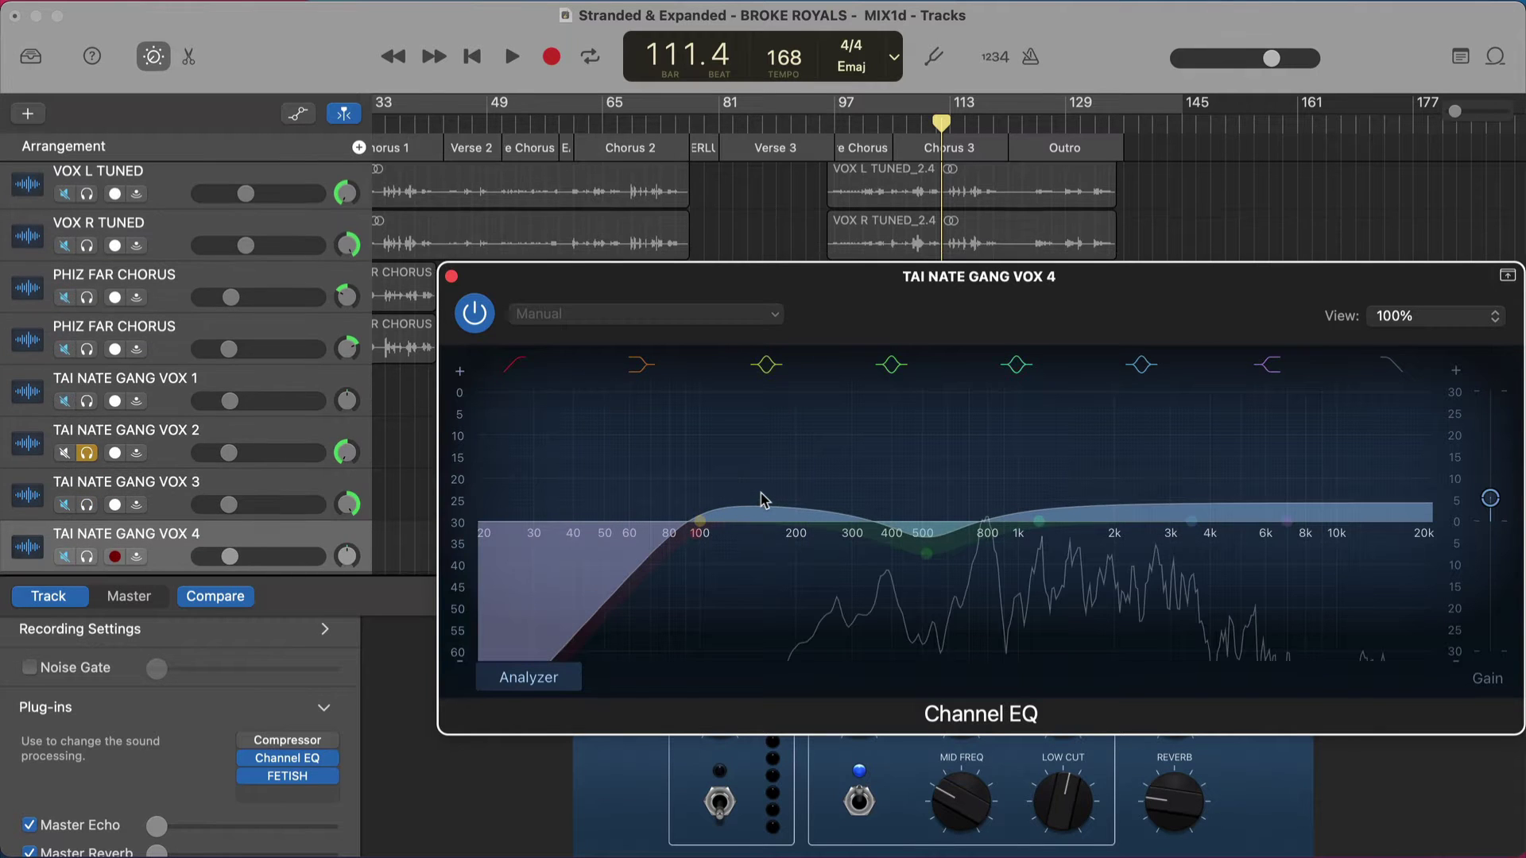
pyautogui.press('Down')
pyautogui.press('Down')
pyautogui.press('Down')
pyautogui.press('Down')
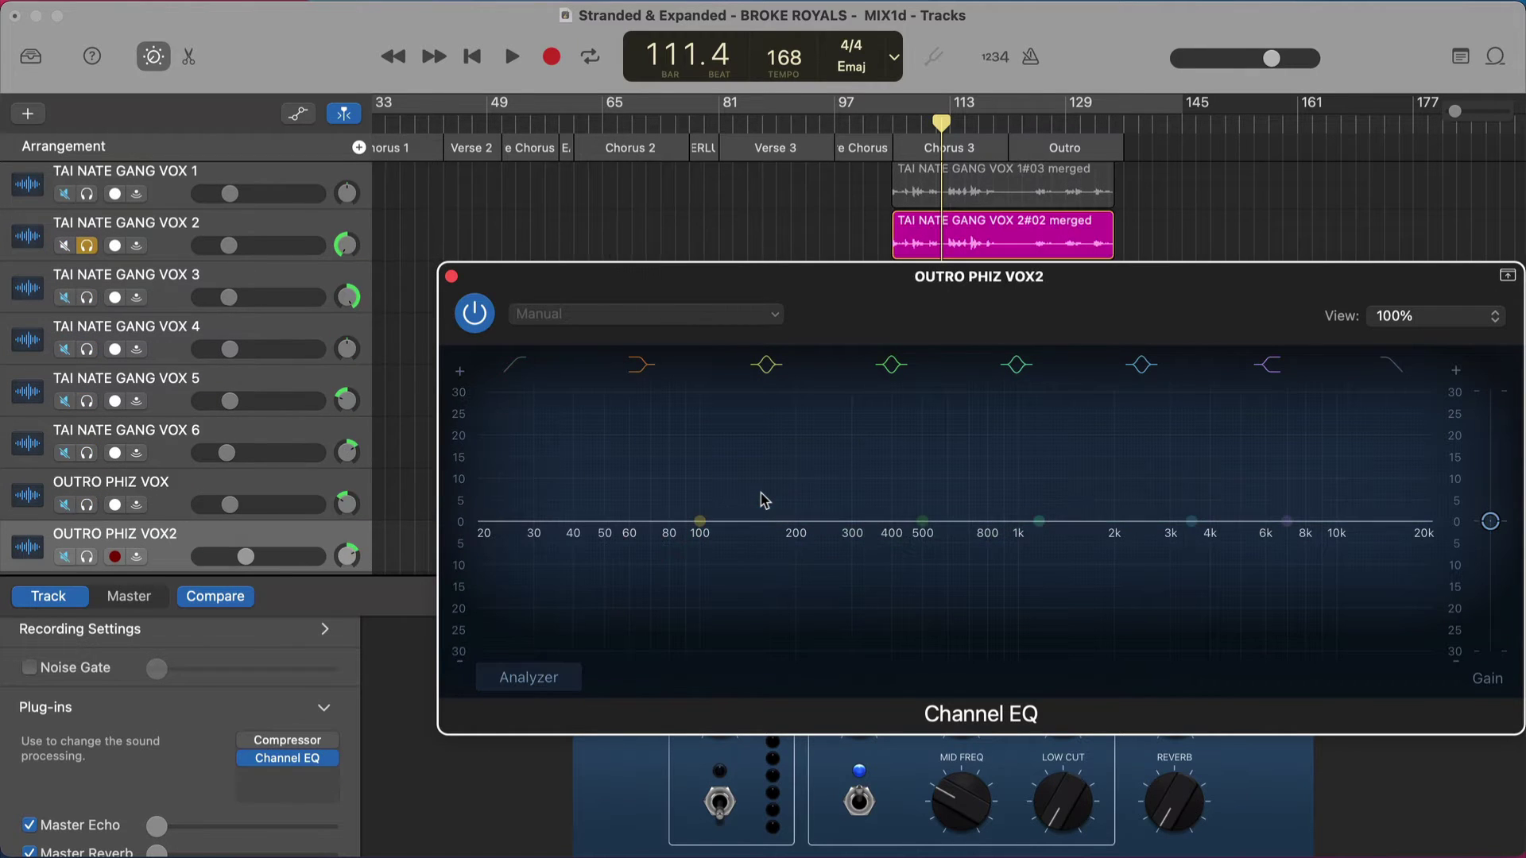
pyautogui.press('Up')
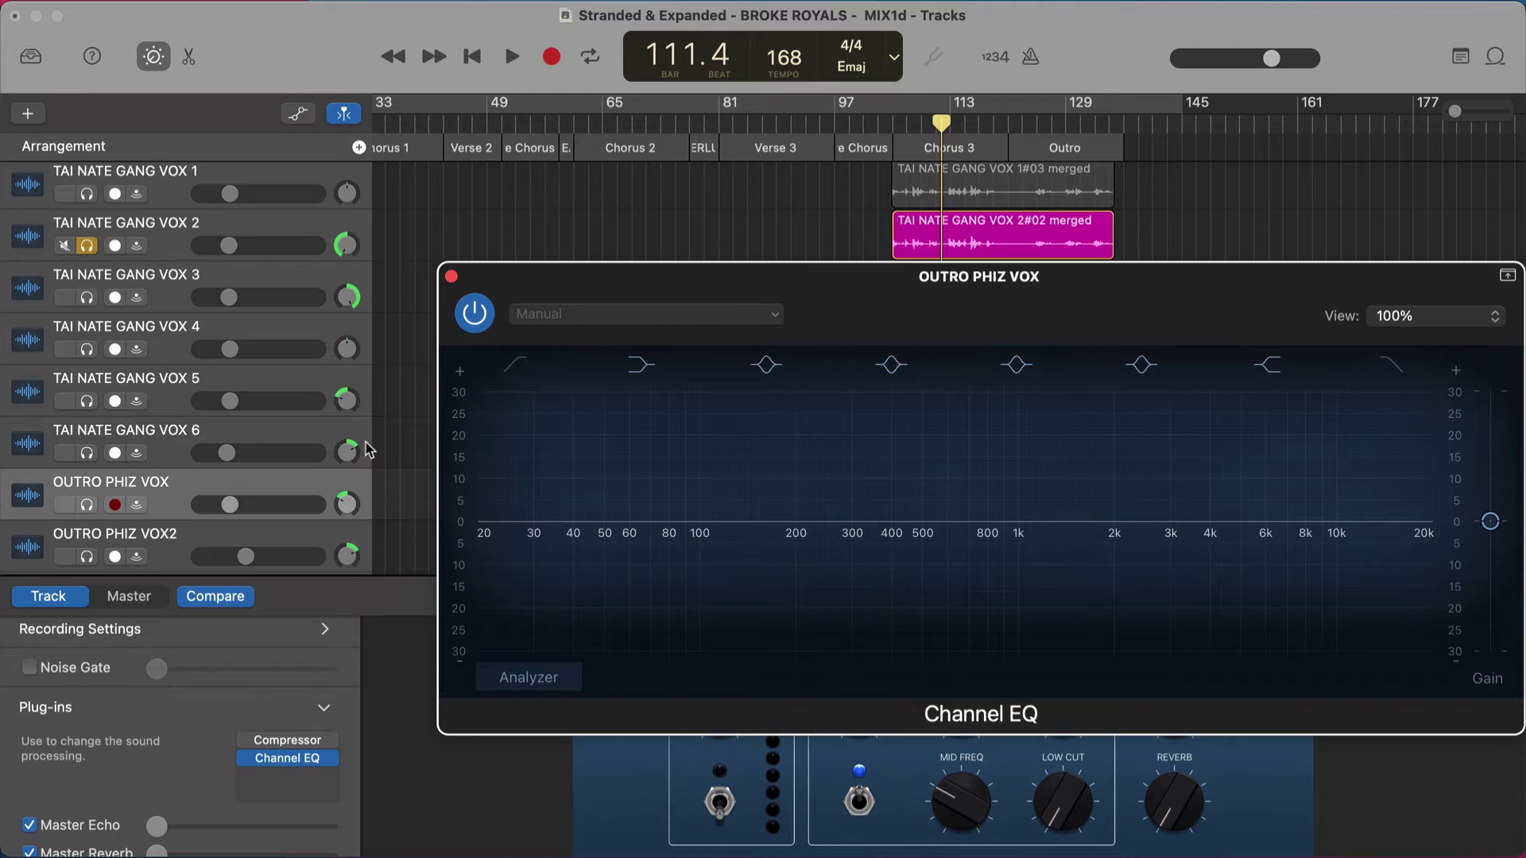
pyautogui.click(87, 245)
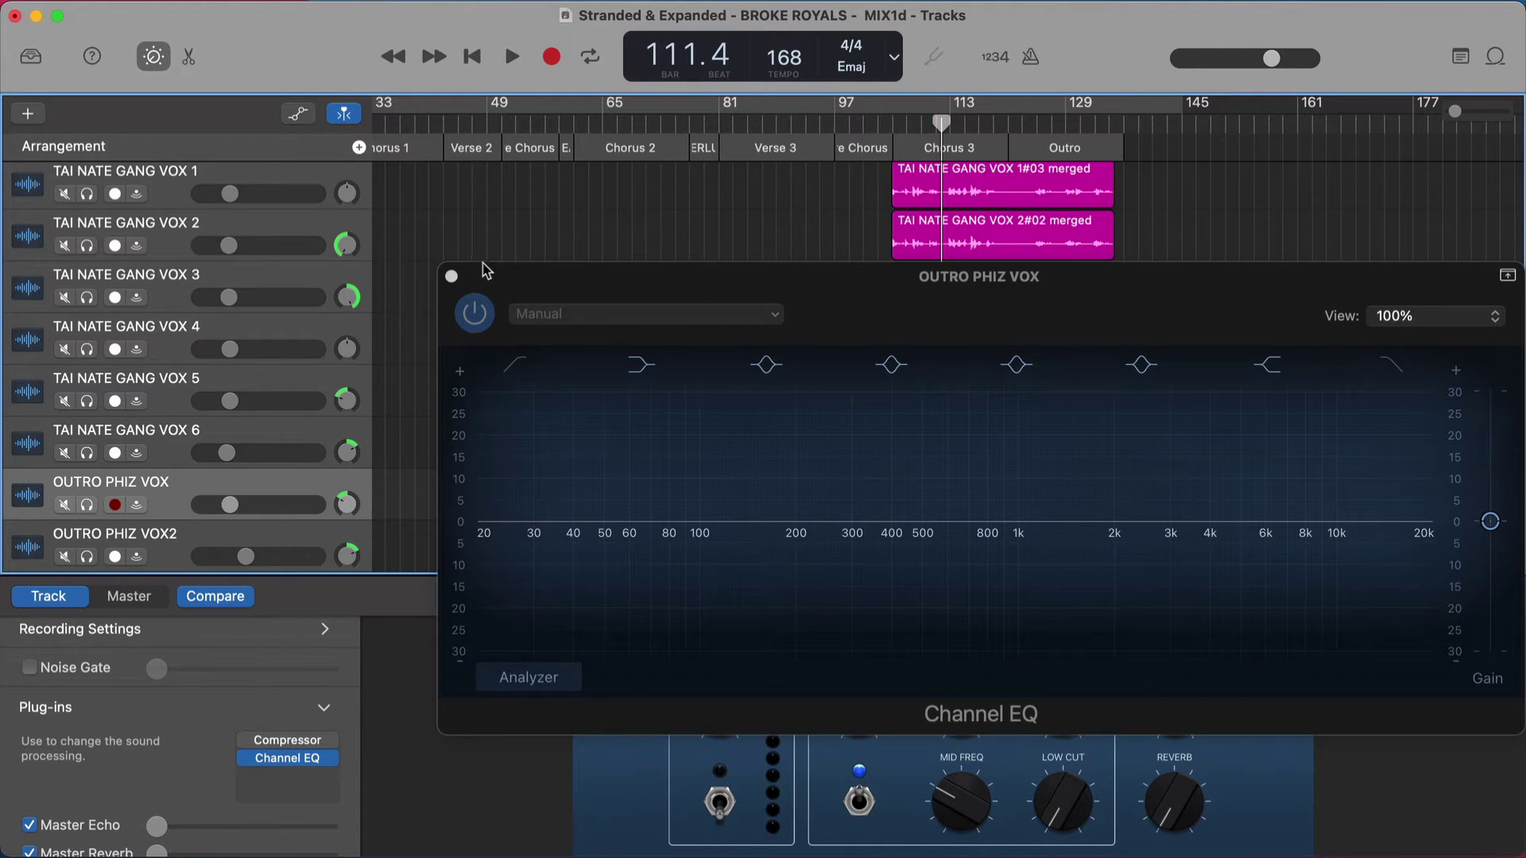
pyautogui.click(451, 277)
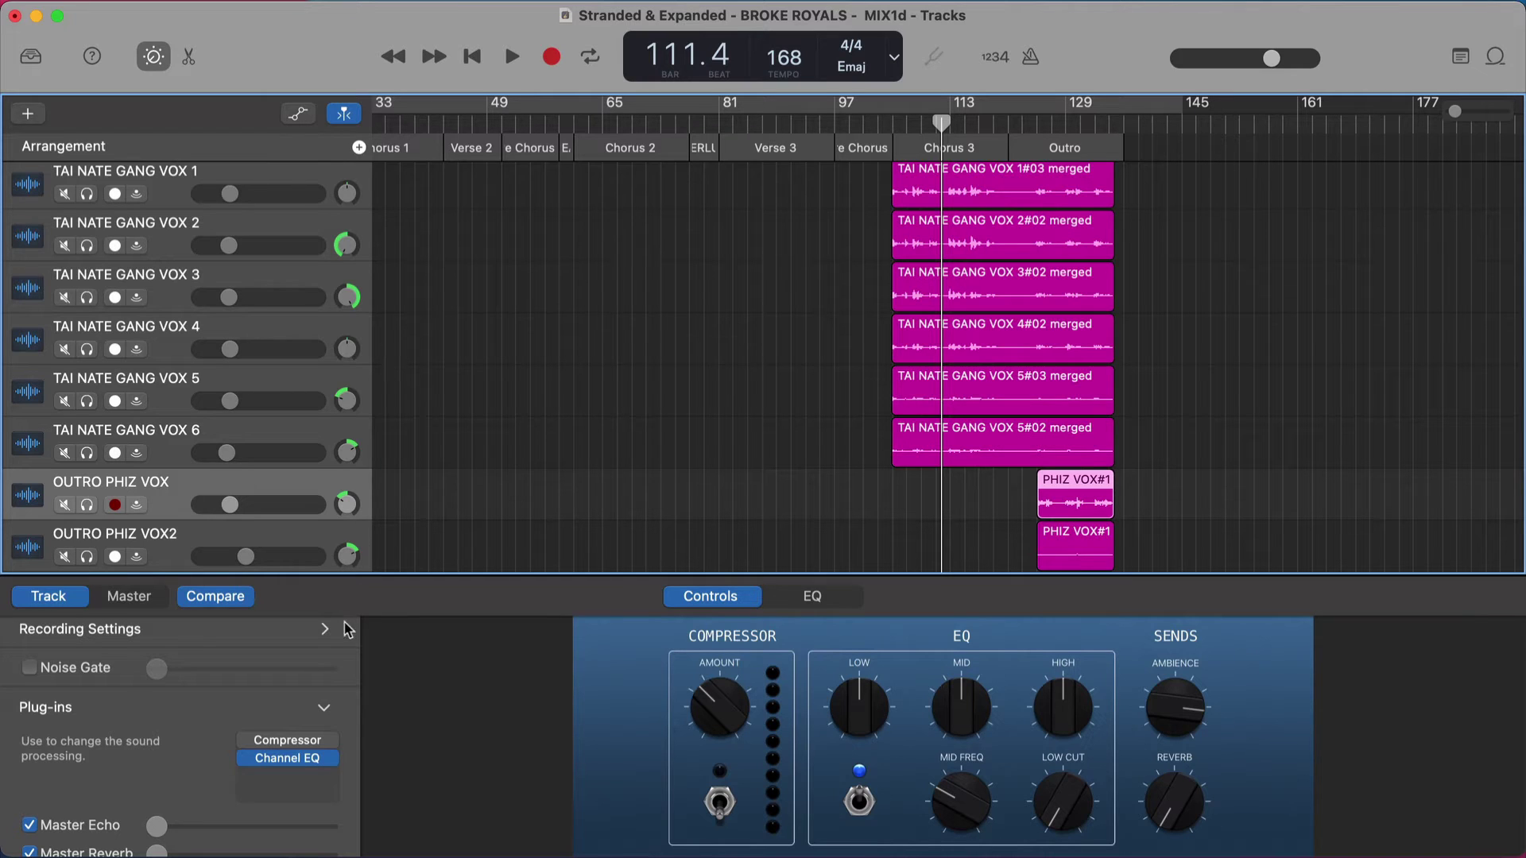
# Solo VOX DBL TUNED, VOX L TUNED and VOX R TUNED and play them from the start of Chorus 3.
pyautogui.scroll(-3, 456, 446)
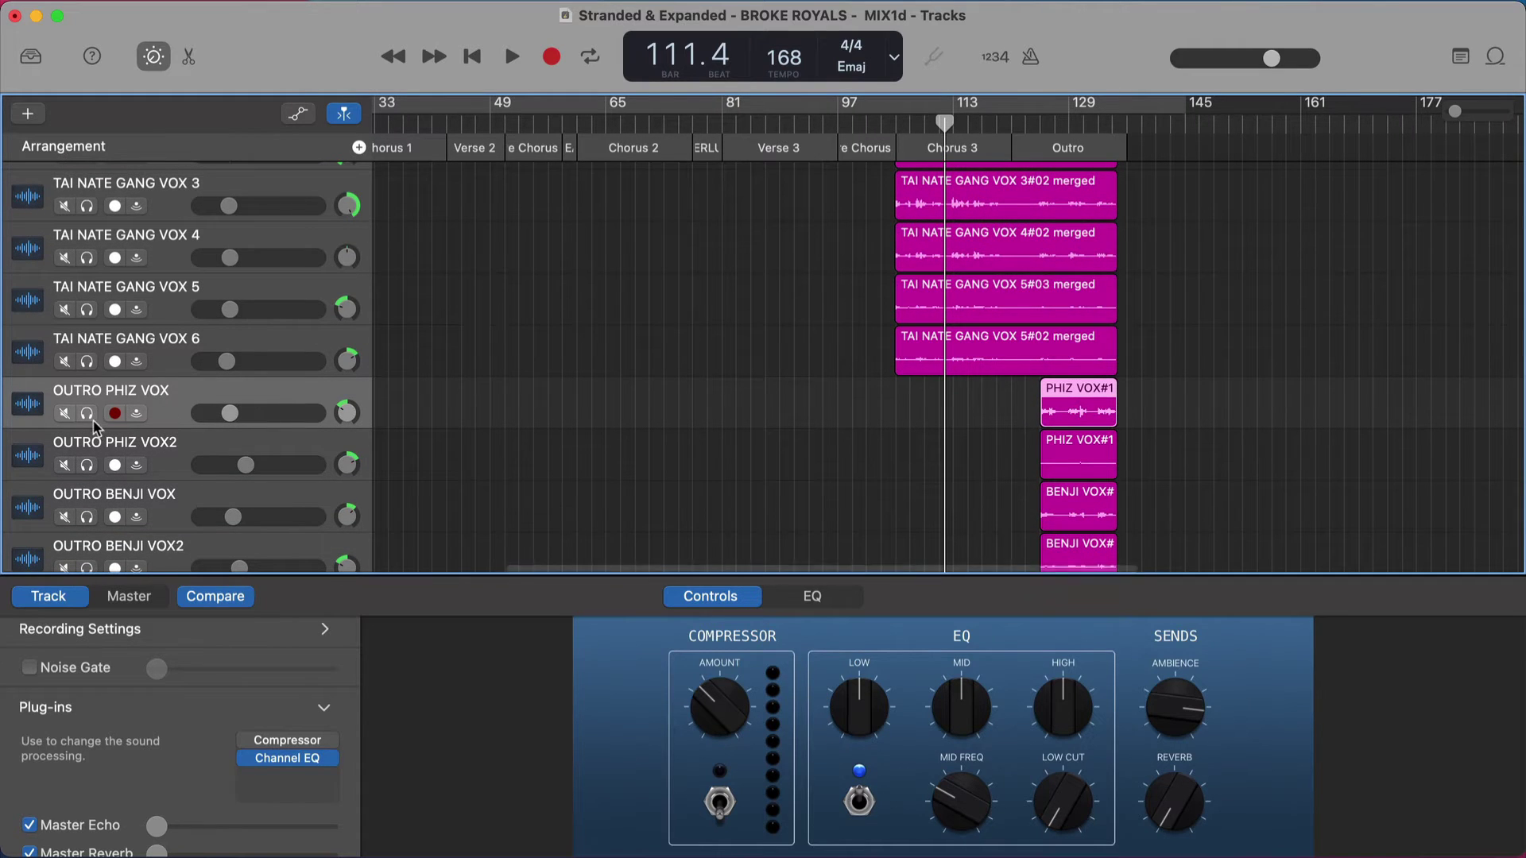
pyautogui.scroll(10, 640, 469)
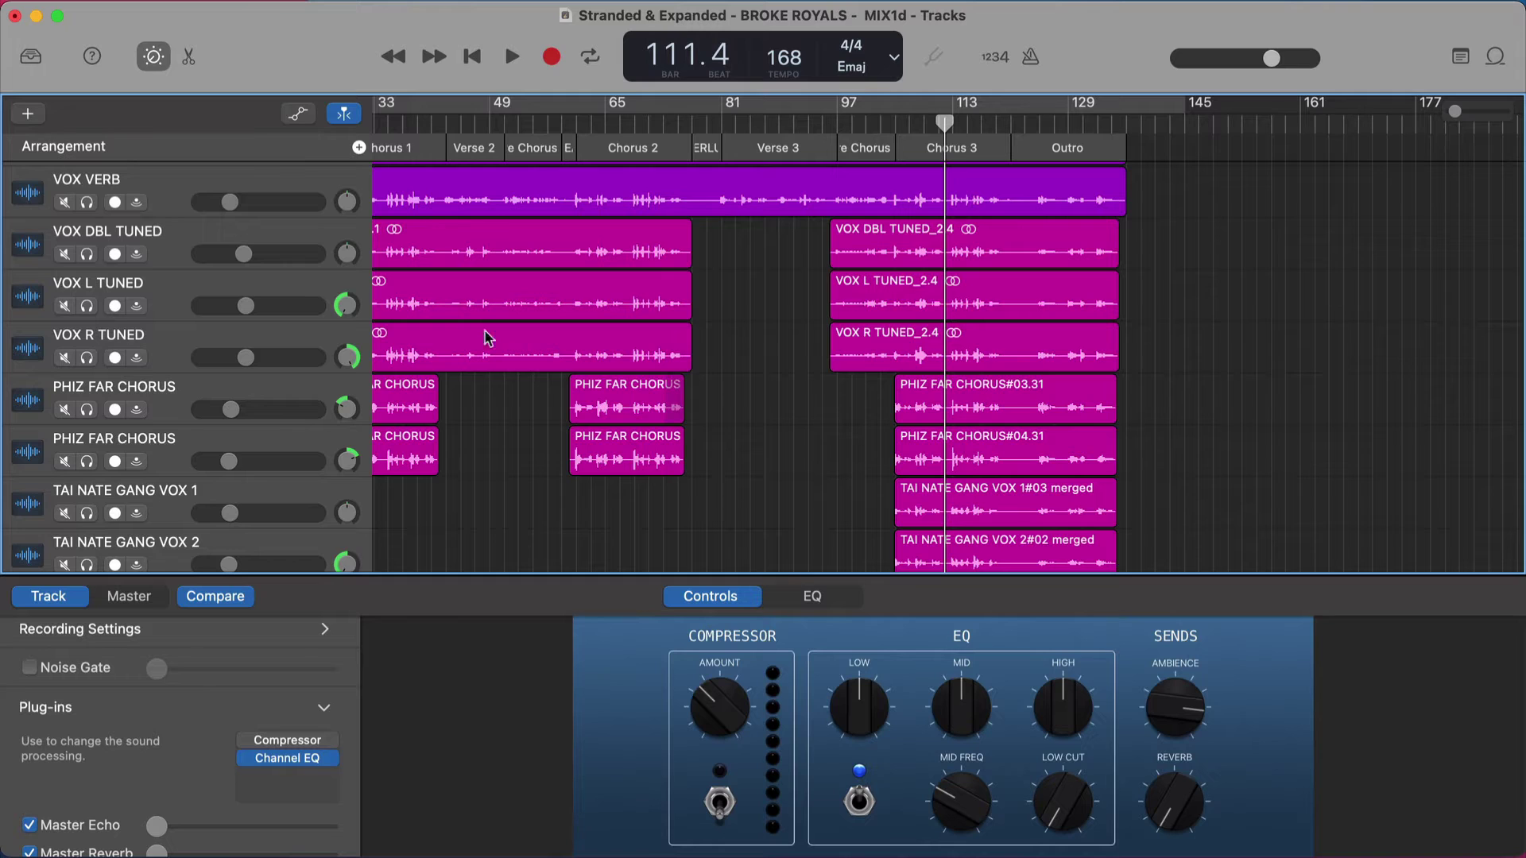
pyautogui.click(167, 251)
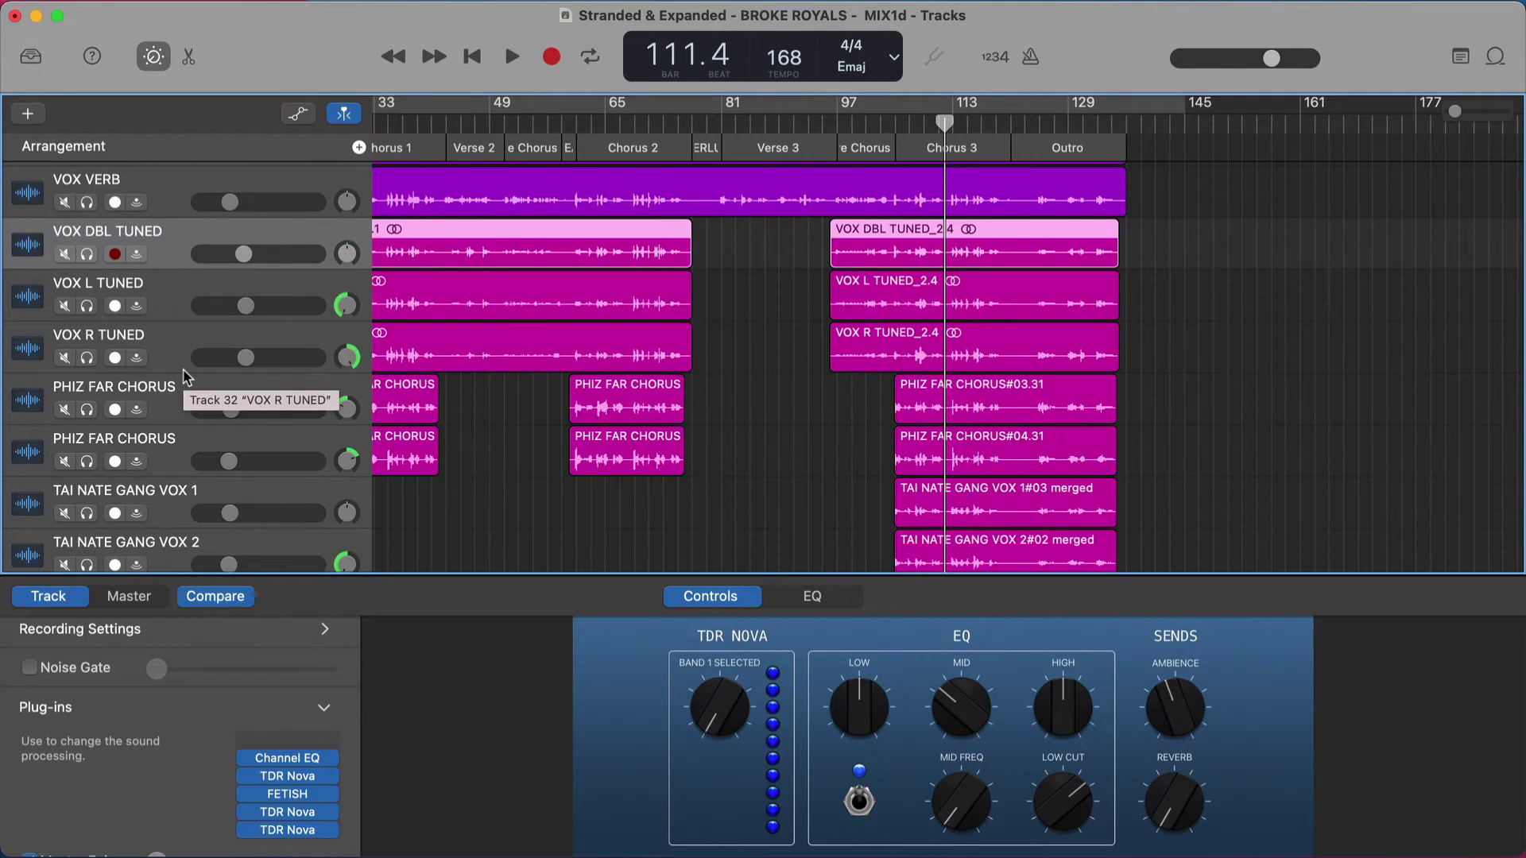
pyautogui.moveTo(84, 254); pyautogui.dragTo(86, 357)
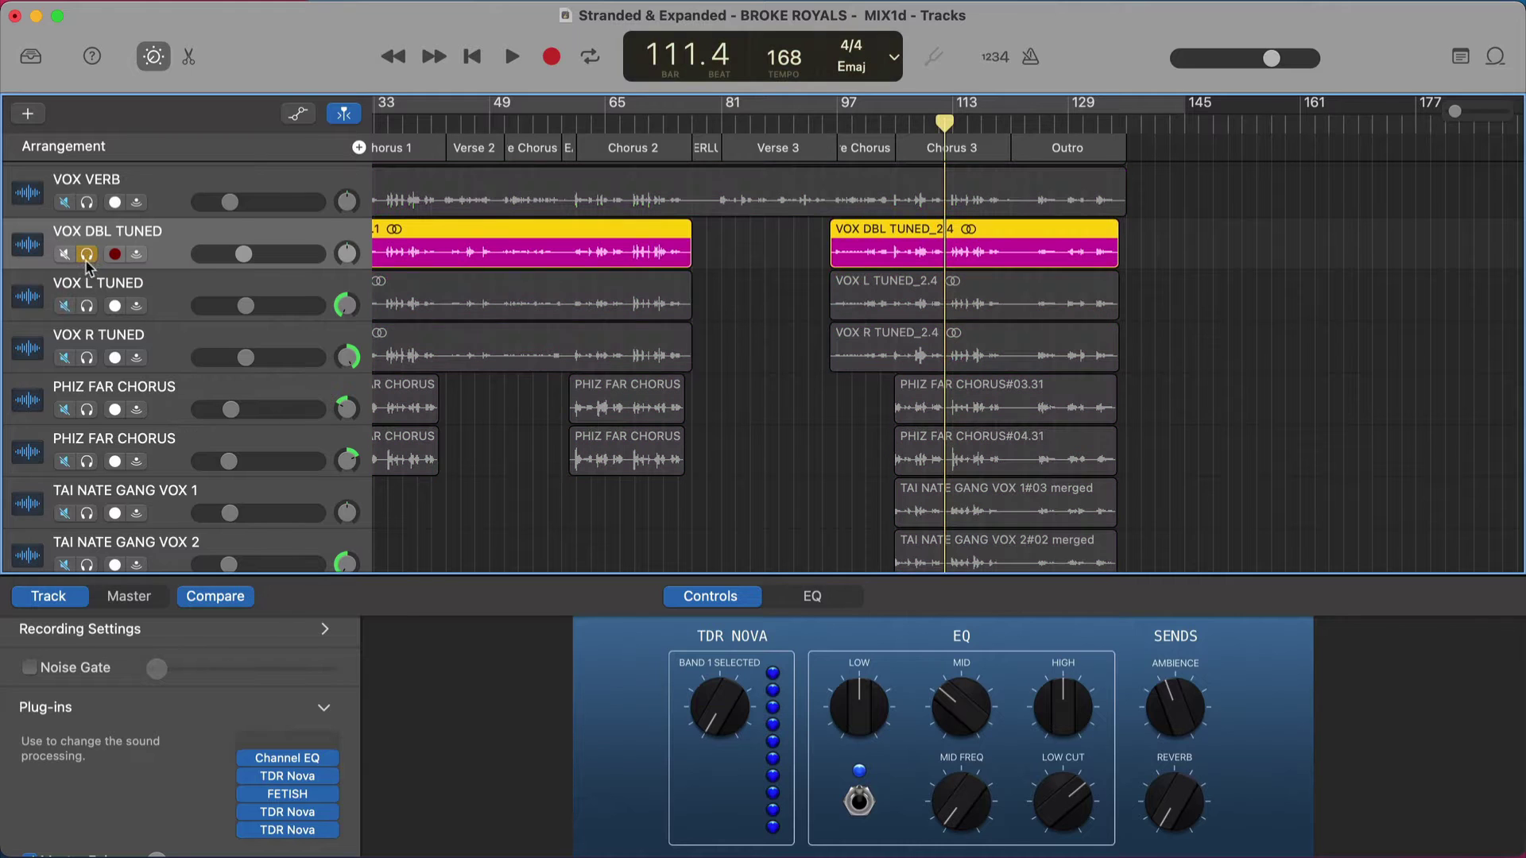
pyautogui.press('space')
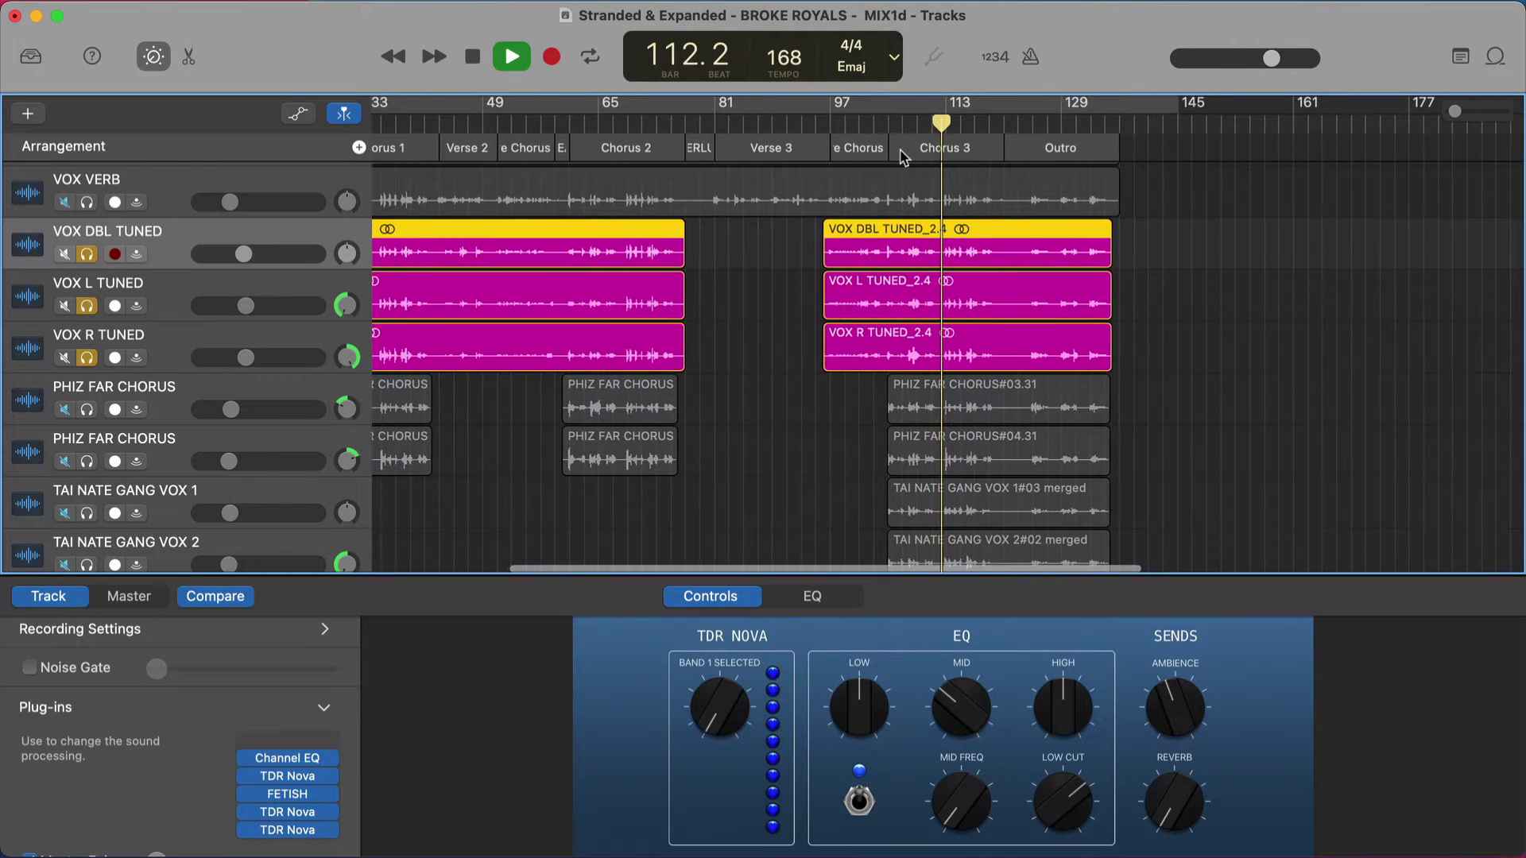
pyautogui.click(903, 125)
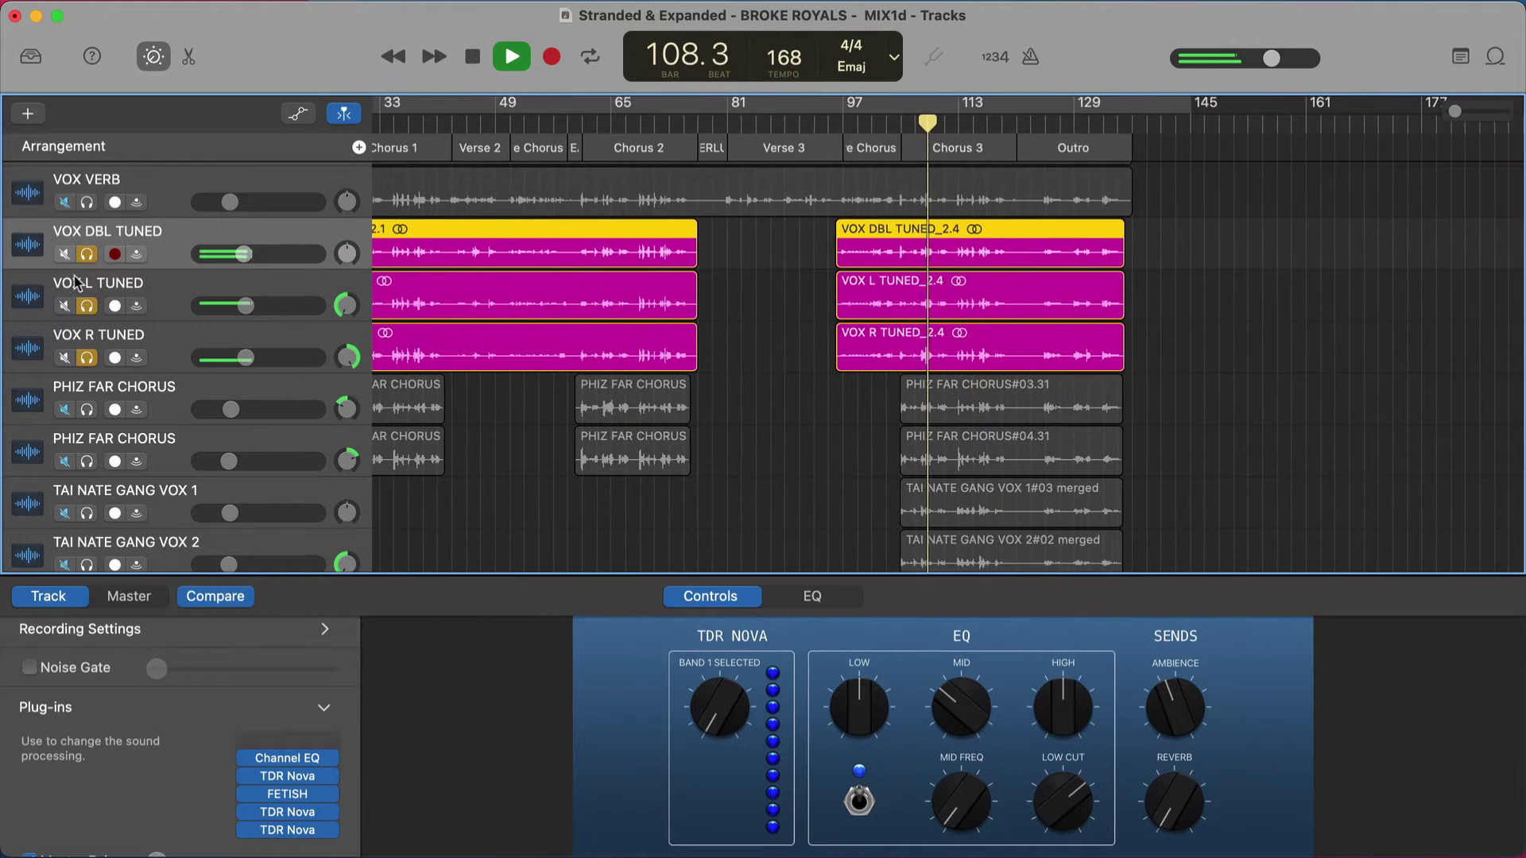
pyautogui.press('space')
# Clear the solos on all the double and background vocals and leave playback stopped.
pyautogui.moveTo(87, 255); pyautogui.dragTo(87, 565)
pyautogui.press('space')
pyautogui.press('space')
pyautogui.moveTo(88, 411); pyautogui.dragTo(86, 564)
pyautogui.scroll(1, 284, 435)
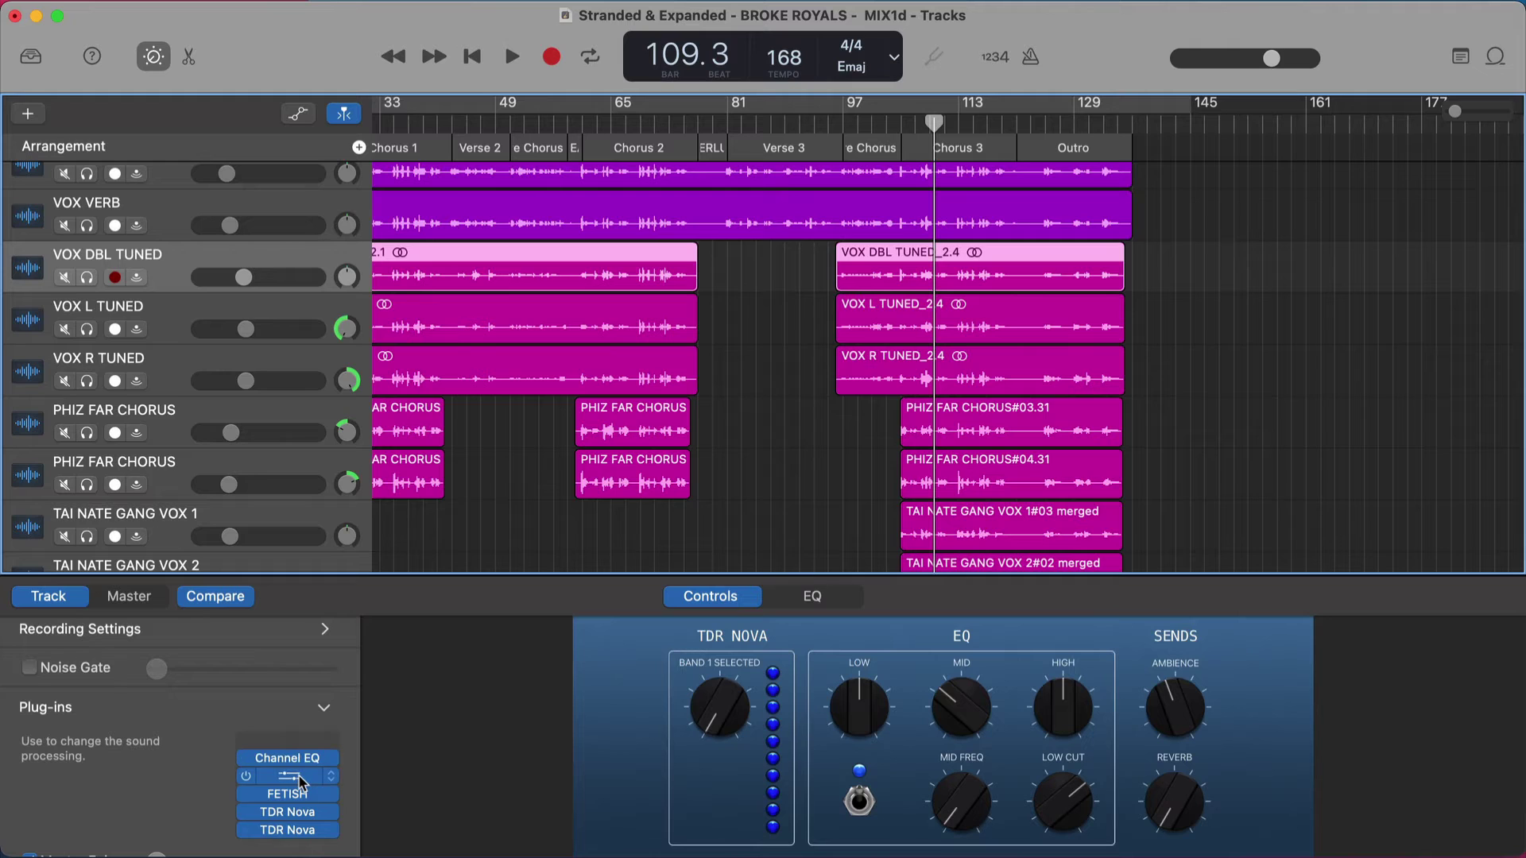
# Open the first TDR Nova on VOX DBL TUNED, solo the track and play it from bar 105.
pyautogui.moveTo(889, 116)
pyautogui.mouseDown()
pyautogui.moveTo(866, 120)
pyautogui.moveTo(902, 126)
pyautogui.mouseUp()
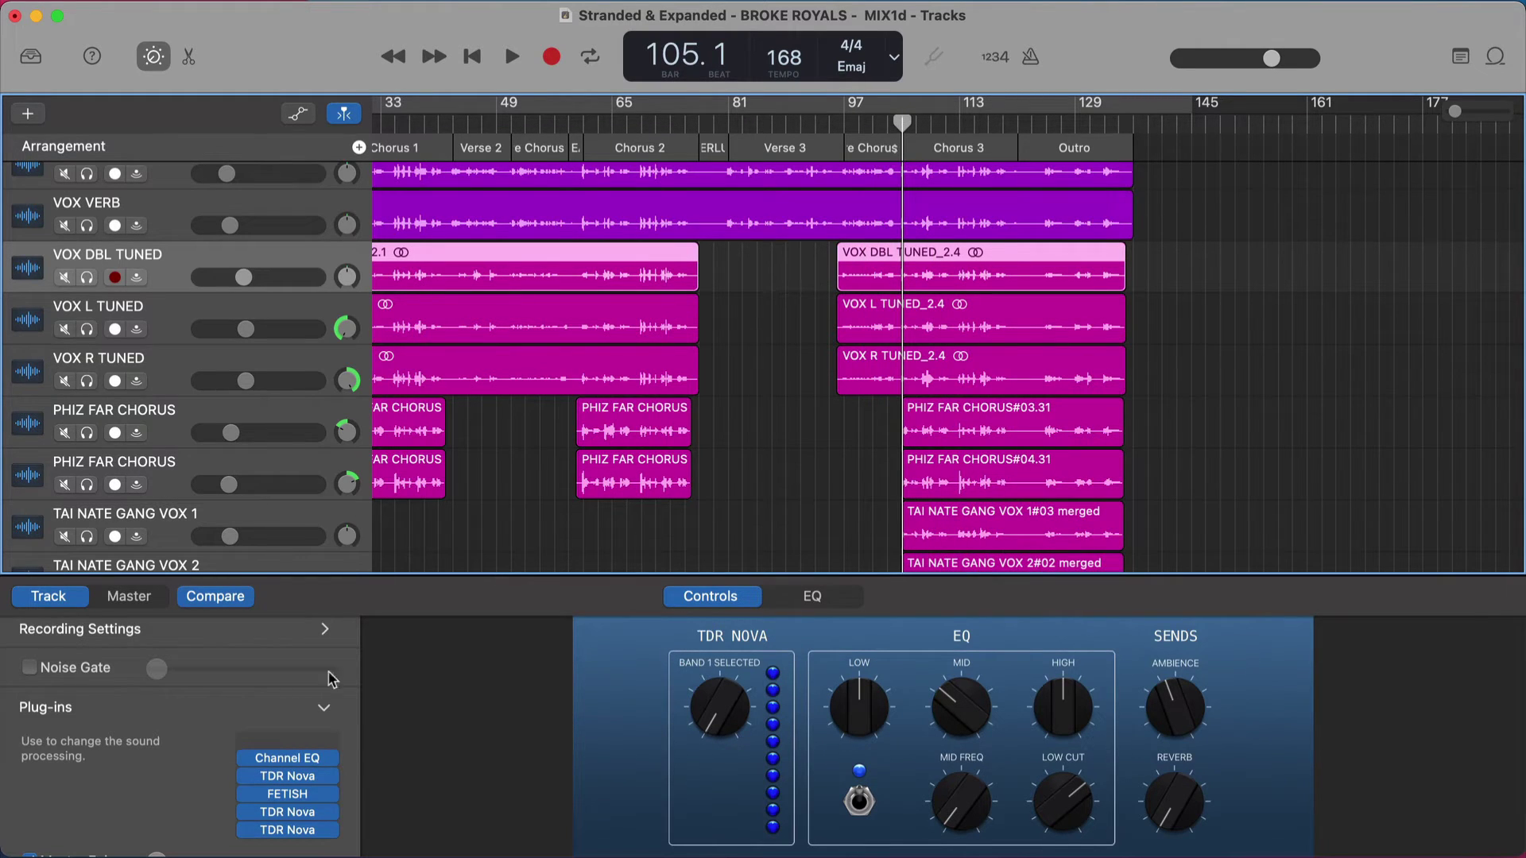
pyautogui.click(295, 775)
pyautogui.moveTo(961, 205); pyautogui.dragTo(993, 113)
pyautogui.moveTo(878, 134); pyautogui.dragTo(916, 133)
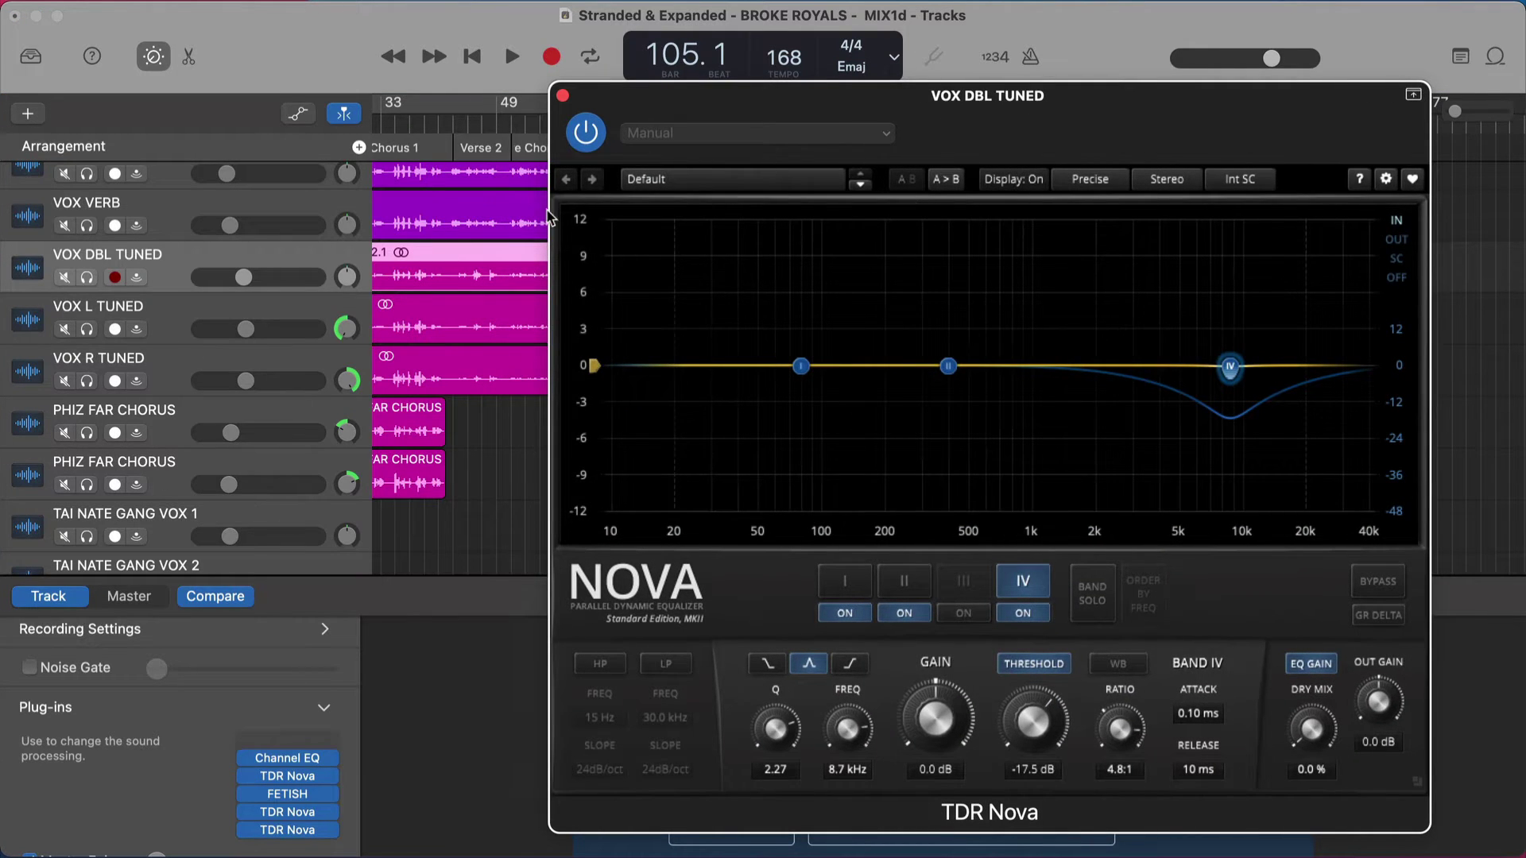
pyautogui.press('space')
pyautogui.press('s')
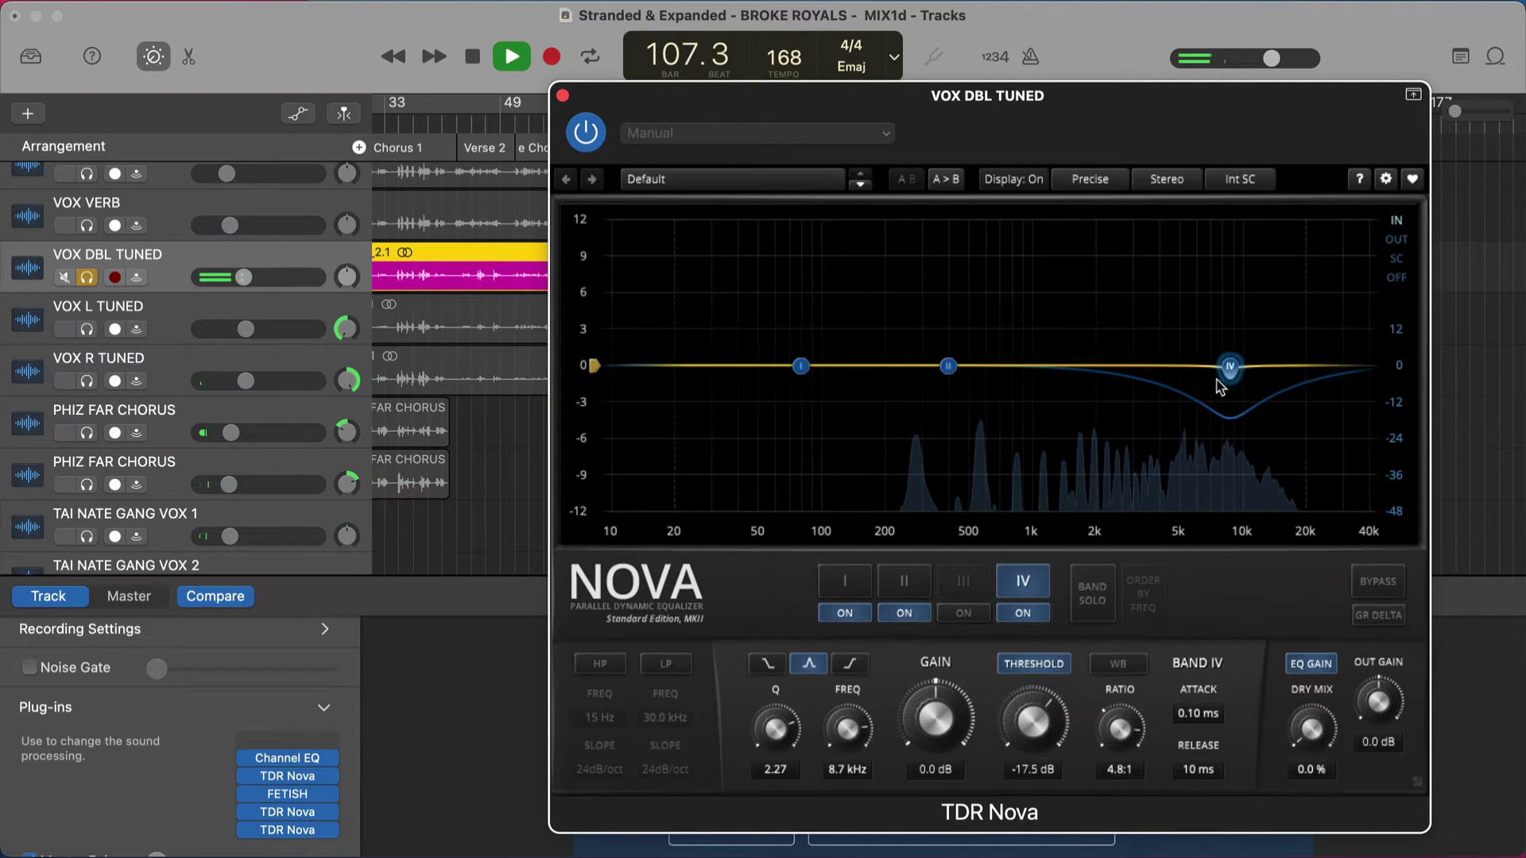
pyautogui.press('space')
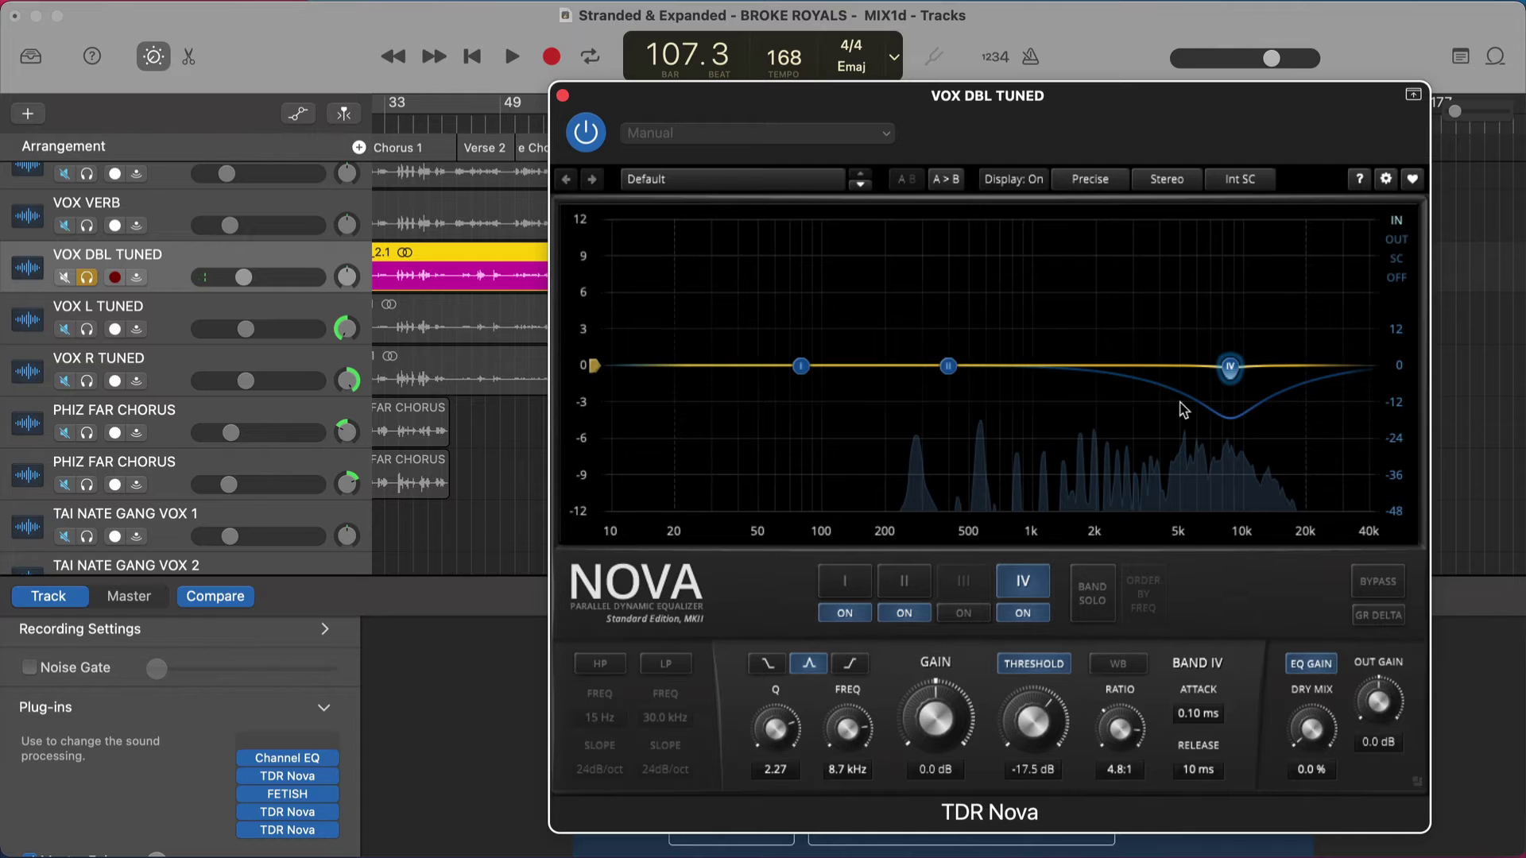
# Open the second TDR Nova on VOX DBL TUNED and play the soloed track from bar 105.
pyautogui.click(295, 816)
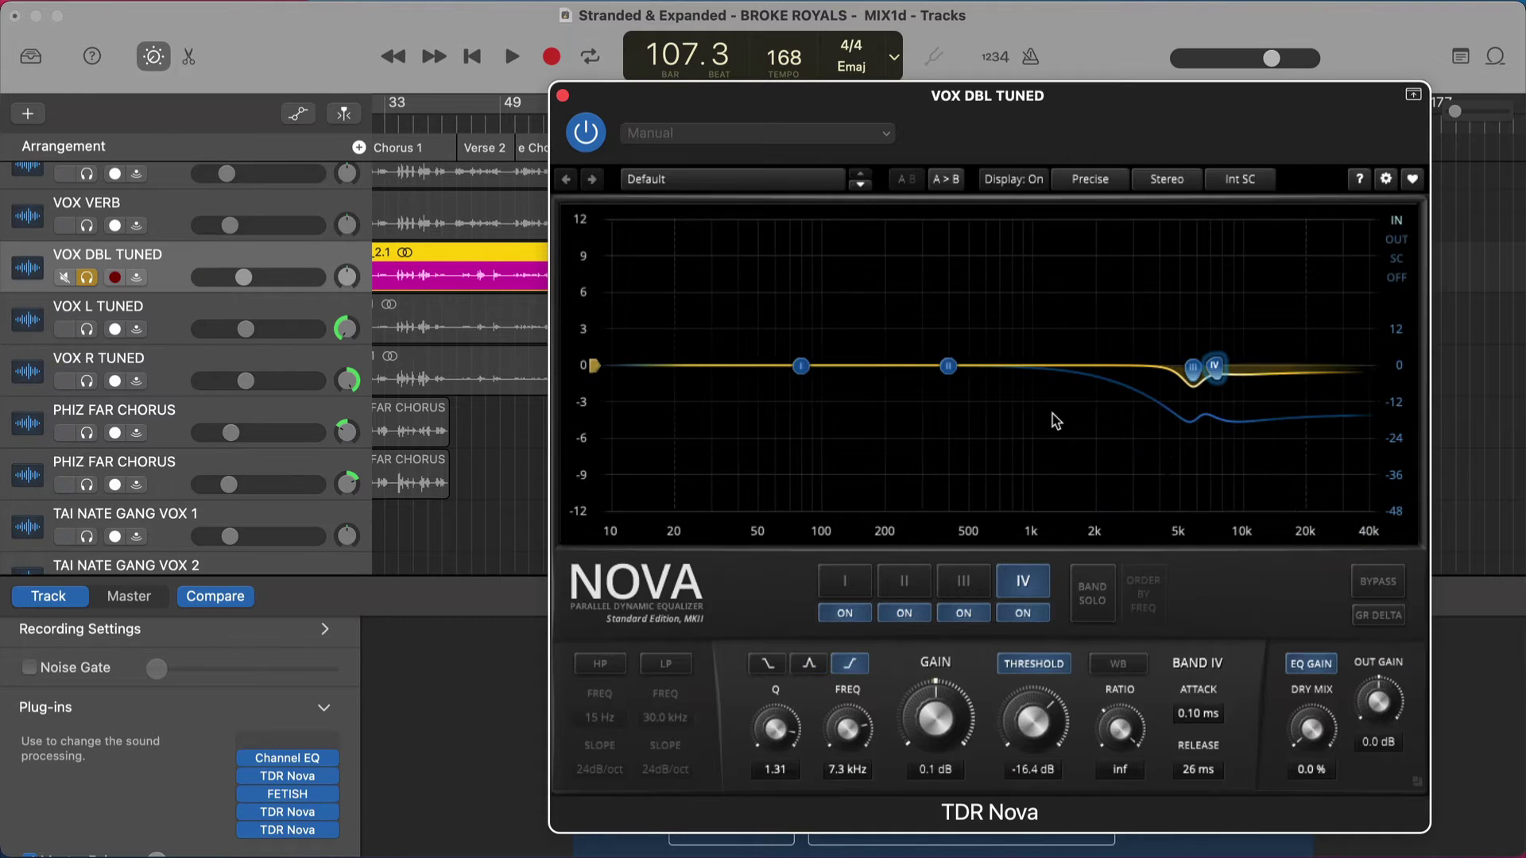
pyautogui.moveTo(811, 101); pyautogui.dragTo(775, 239)
pyautogui.click(906, 129)
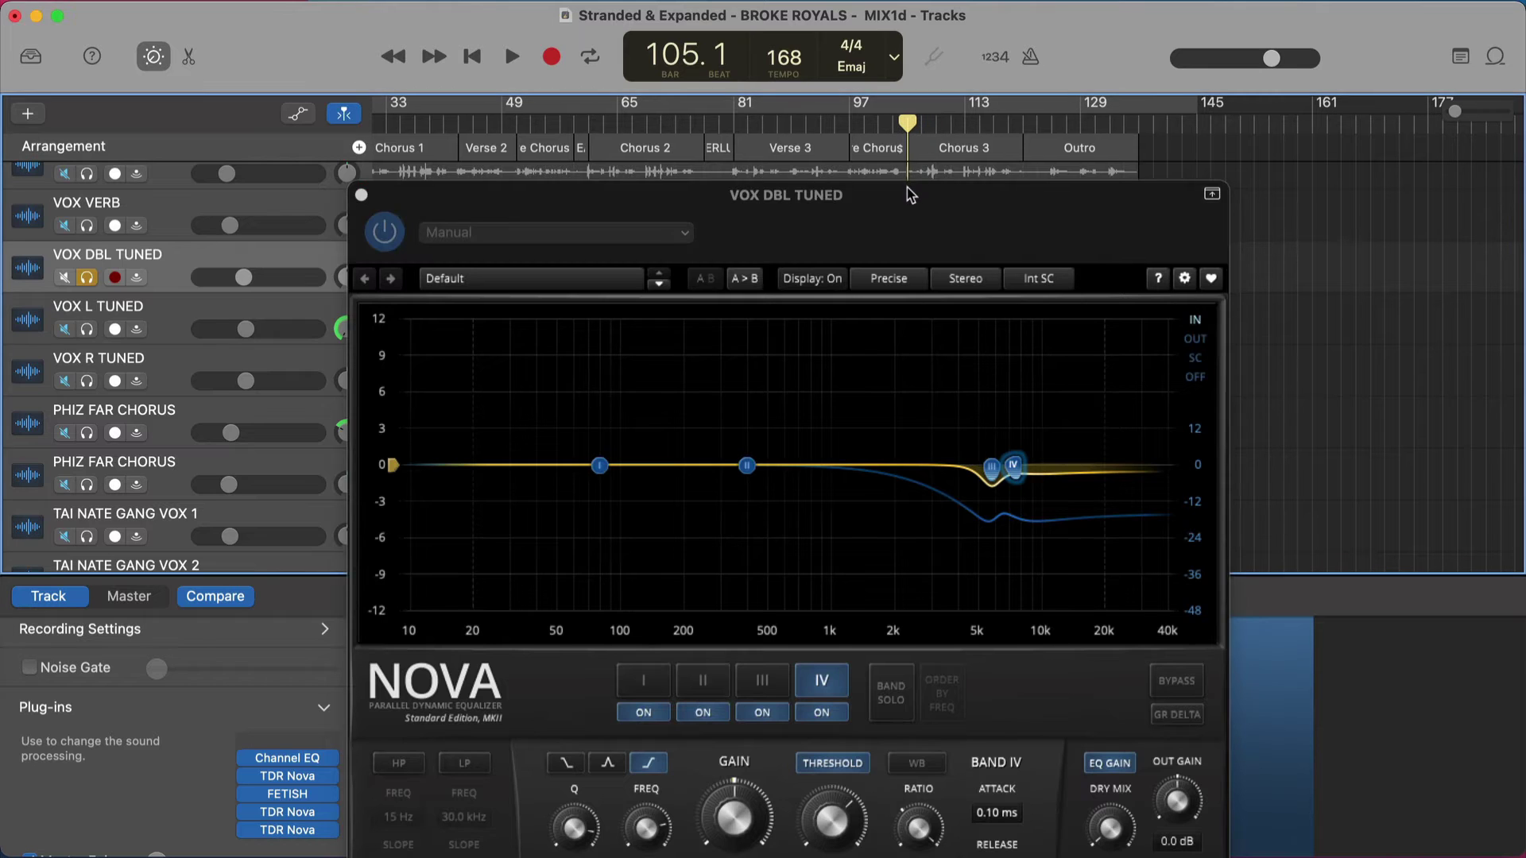
pyautogui.press('space')
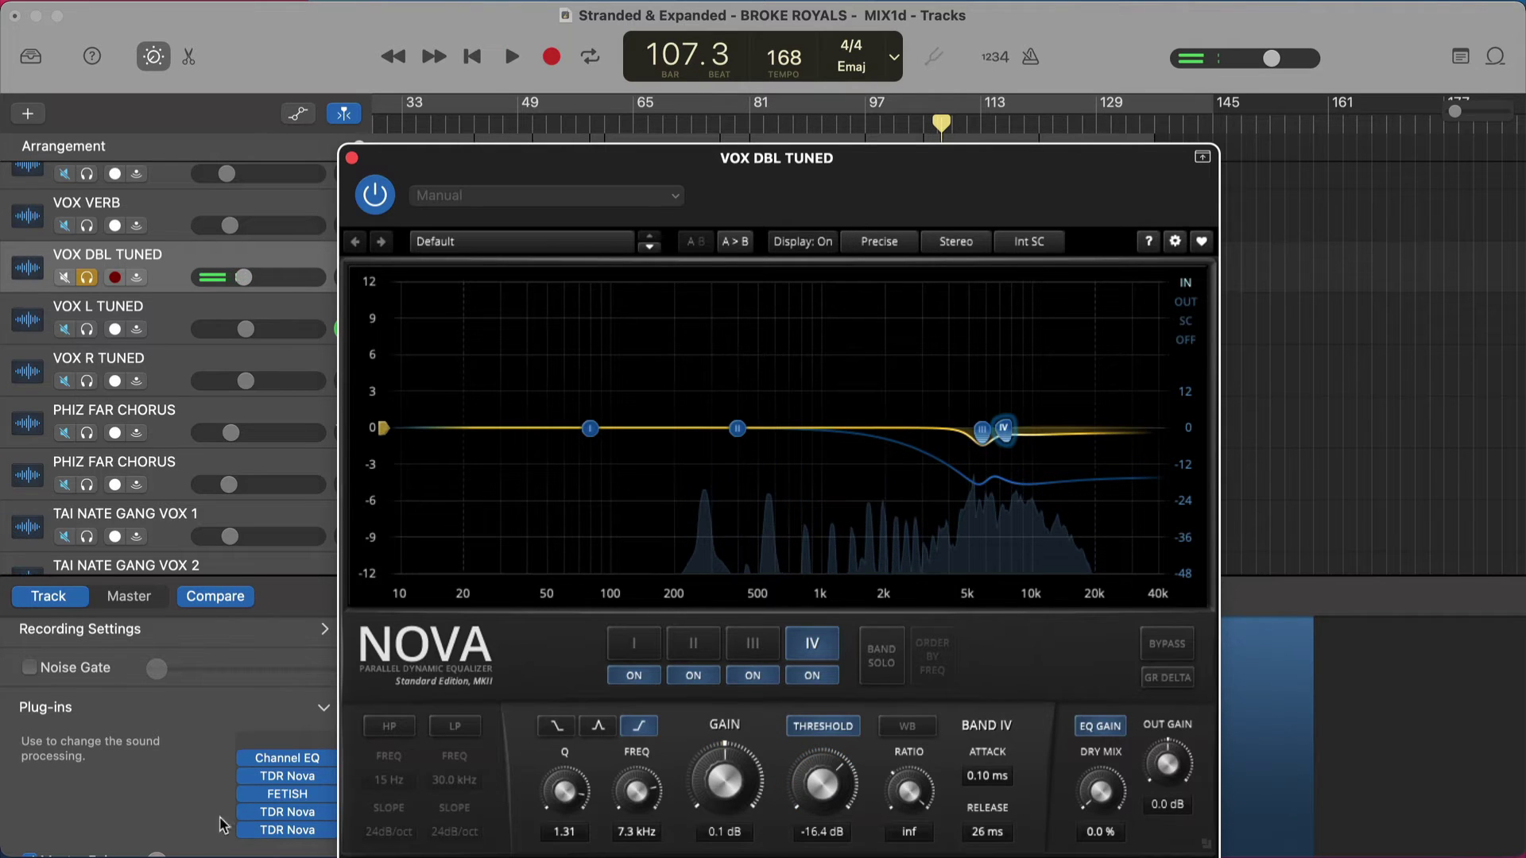
pyautogui.press('space')
# Open the third TDR Nova on VOX DBL TUNED, play the track from about bar 105, and close the plug-in.
pyautogui.click(285, 833)
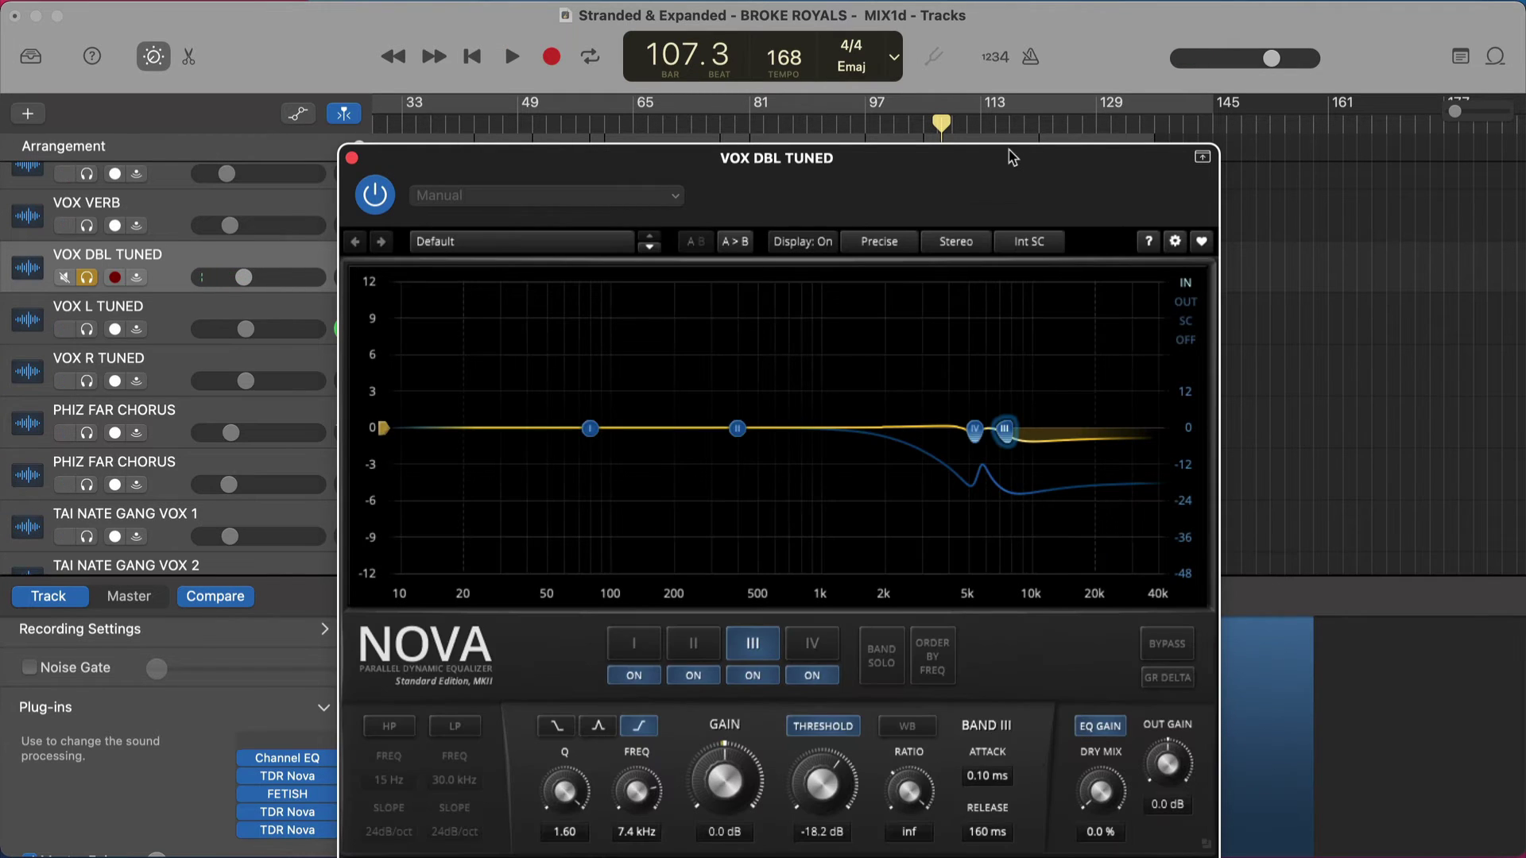
pyautogui.click(930, 123)
pyautogui.press('space')
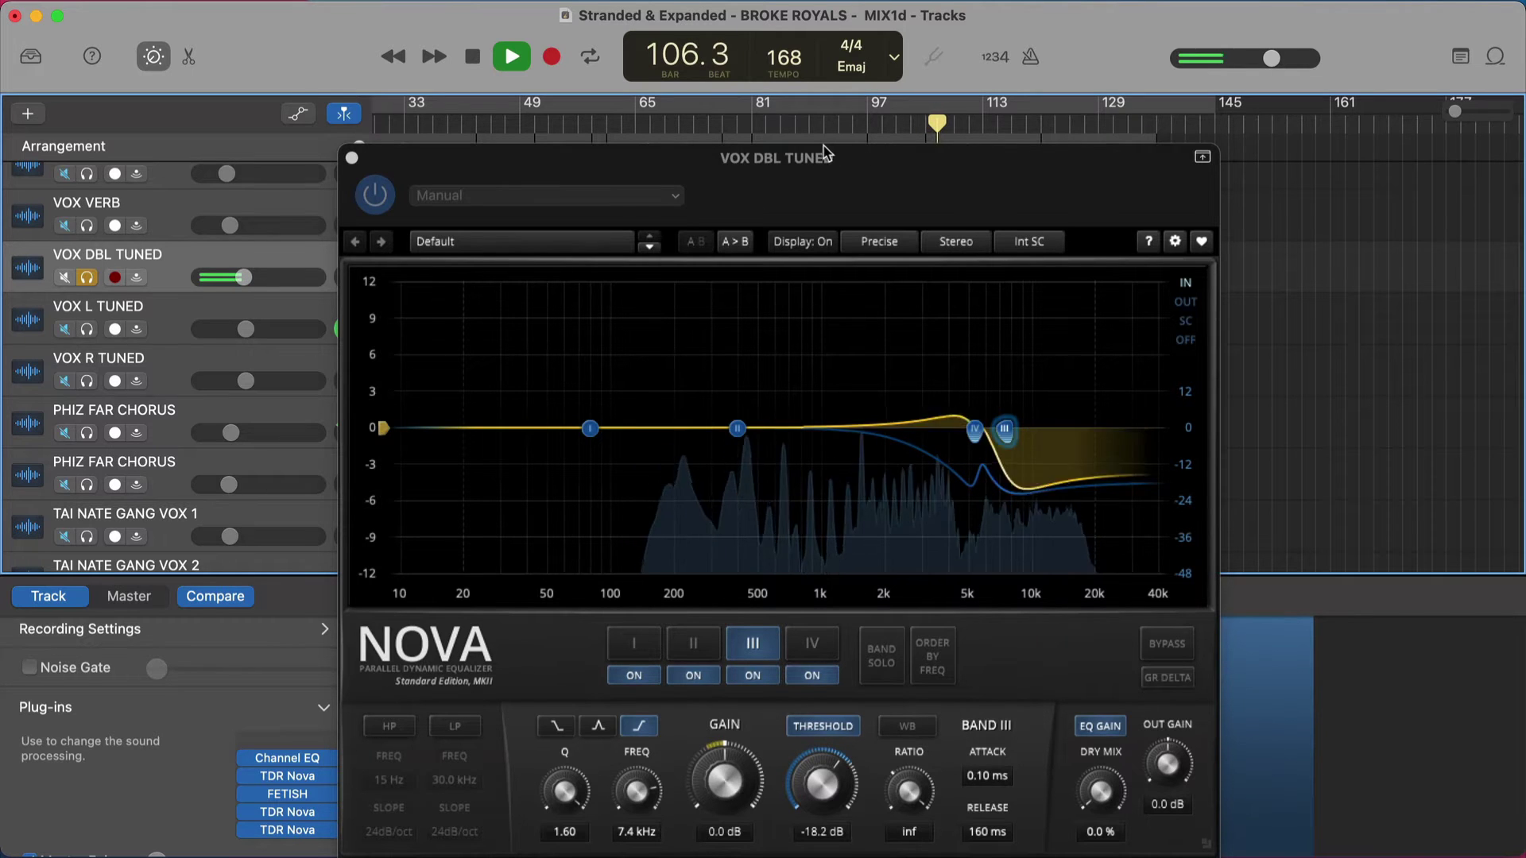
pyautogui.press('space')
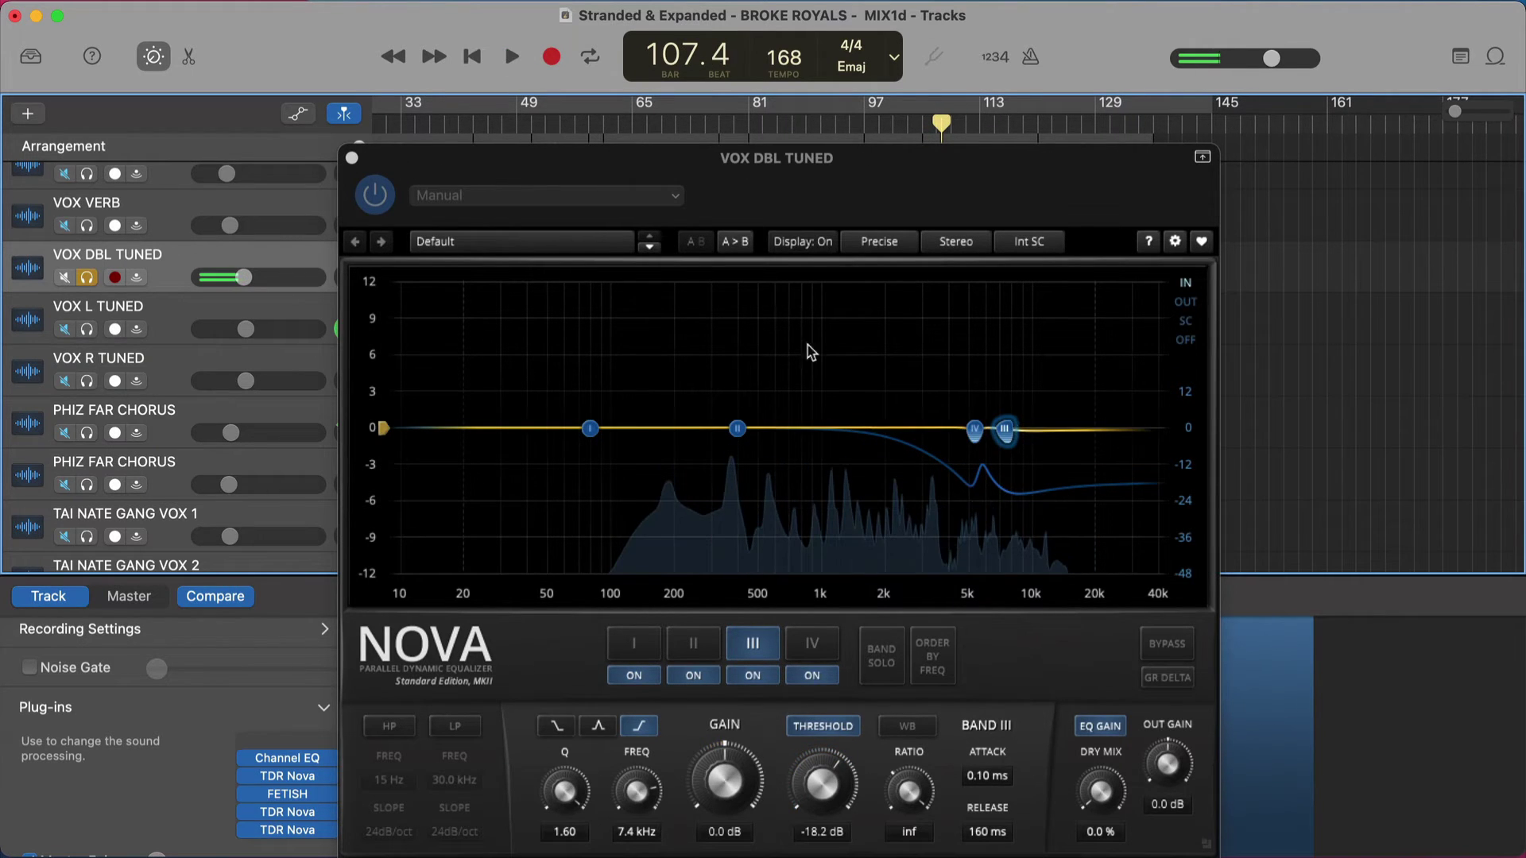
pyautogui.click(353, 158)
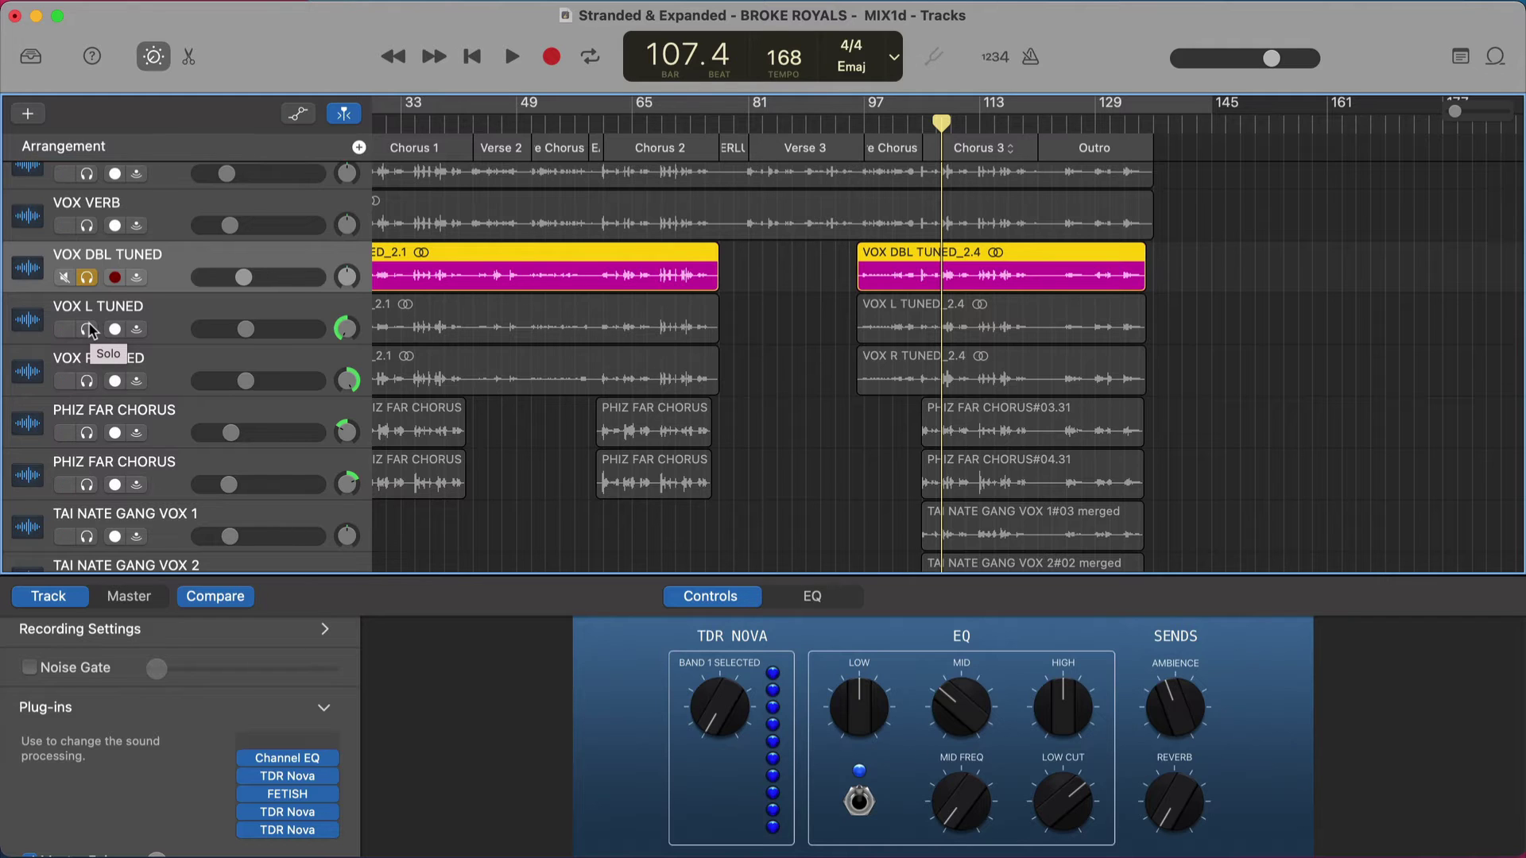
# Clear the solo on VOX DBL TUNED and view the plug-ins of the first PHIZ FAR CHORUS and TAI NATE GANG VOX 1.
pyautogui.scroll(3, 91, 330)
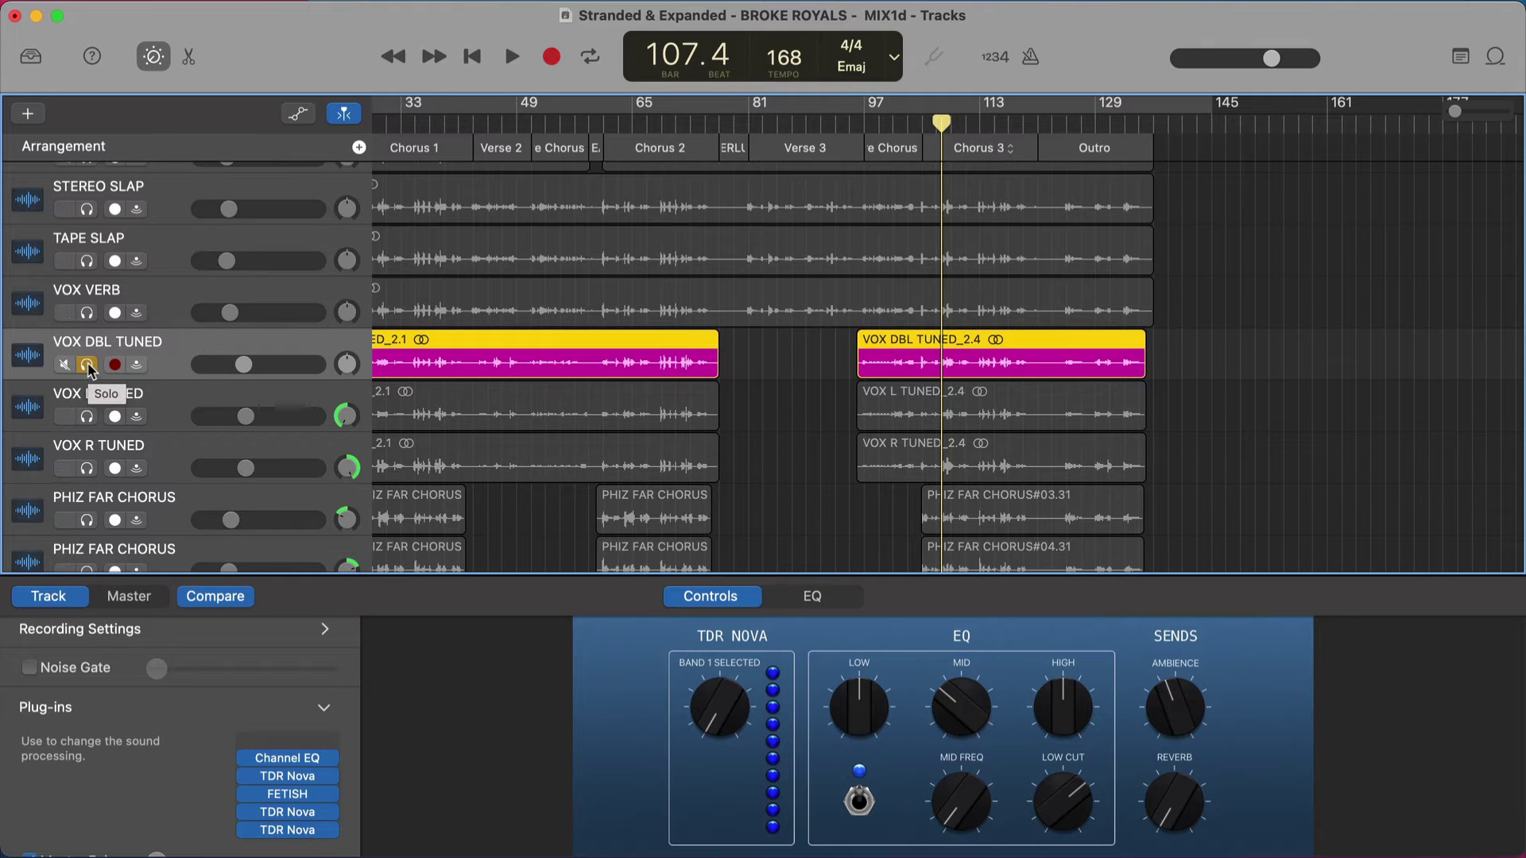
pyautogui.click(171, 513)
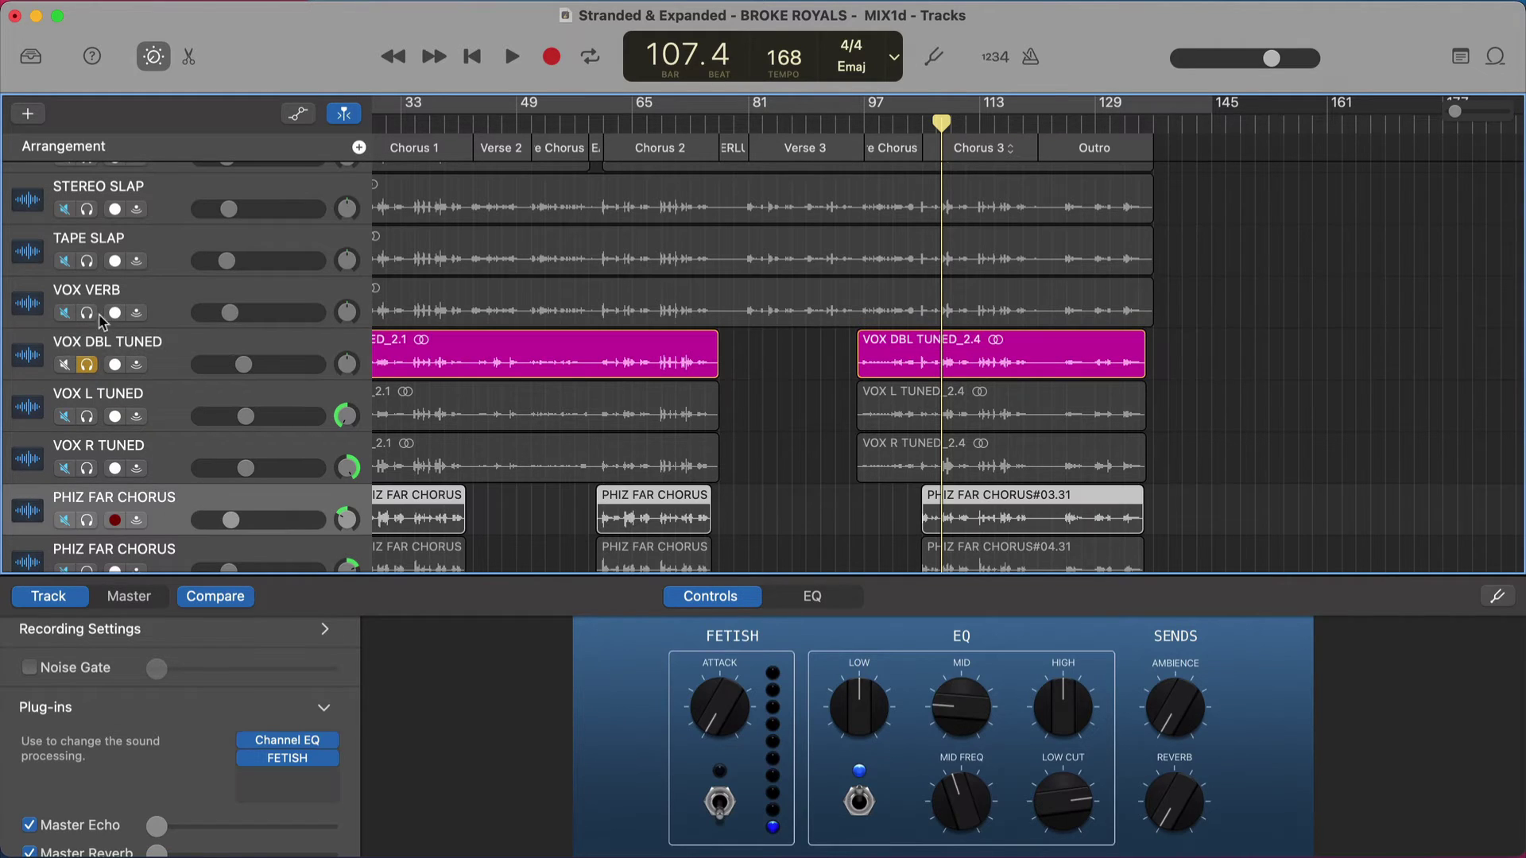
pyautogui.click(87, 365)
pyautogui.scroll(-5, 274, 388)
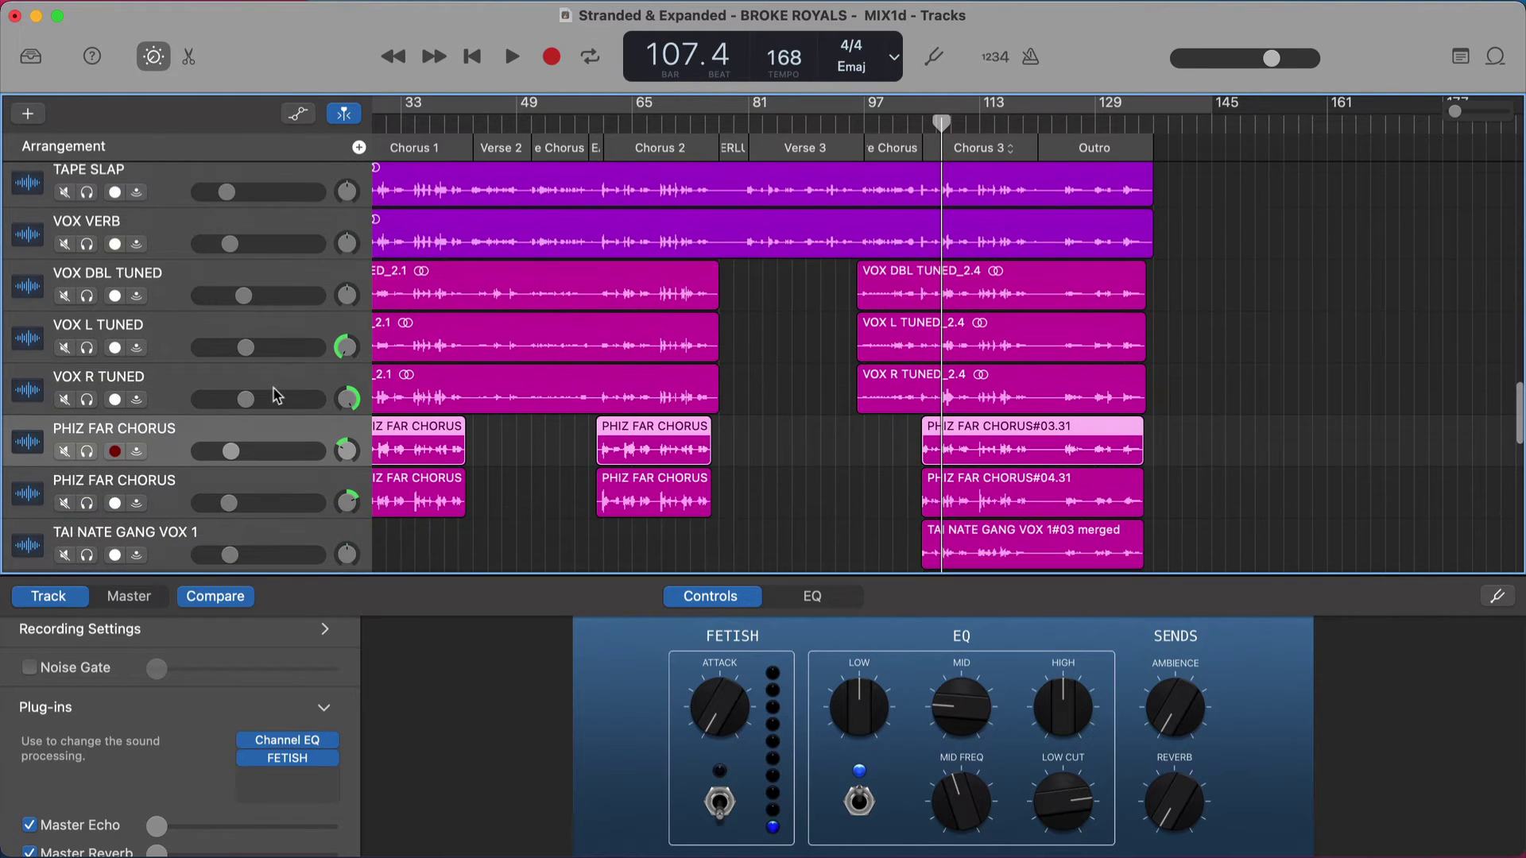
pyautogui.click(174, 427)
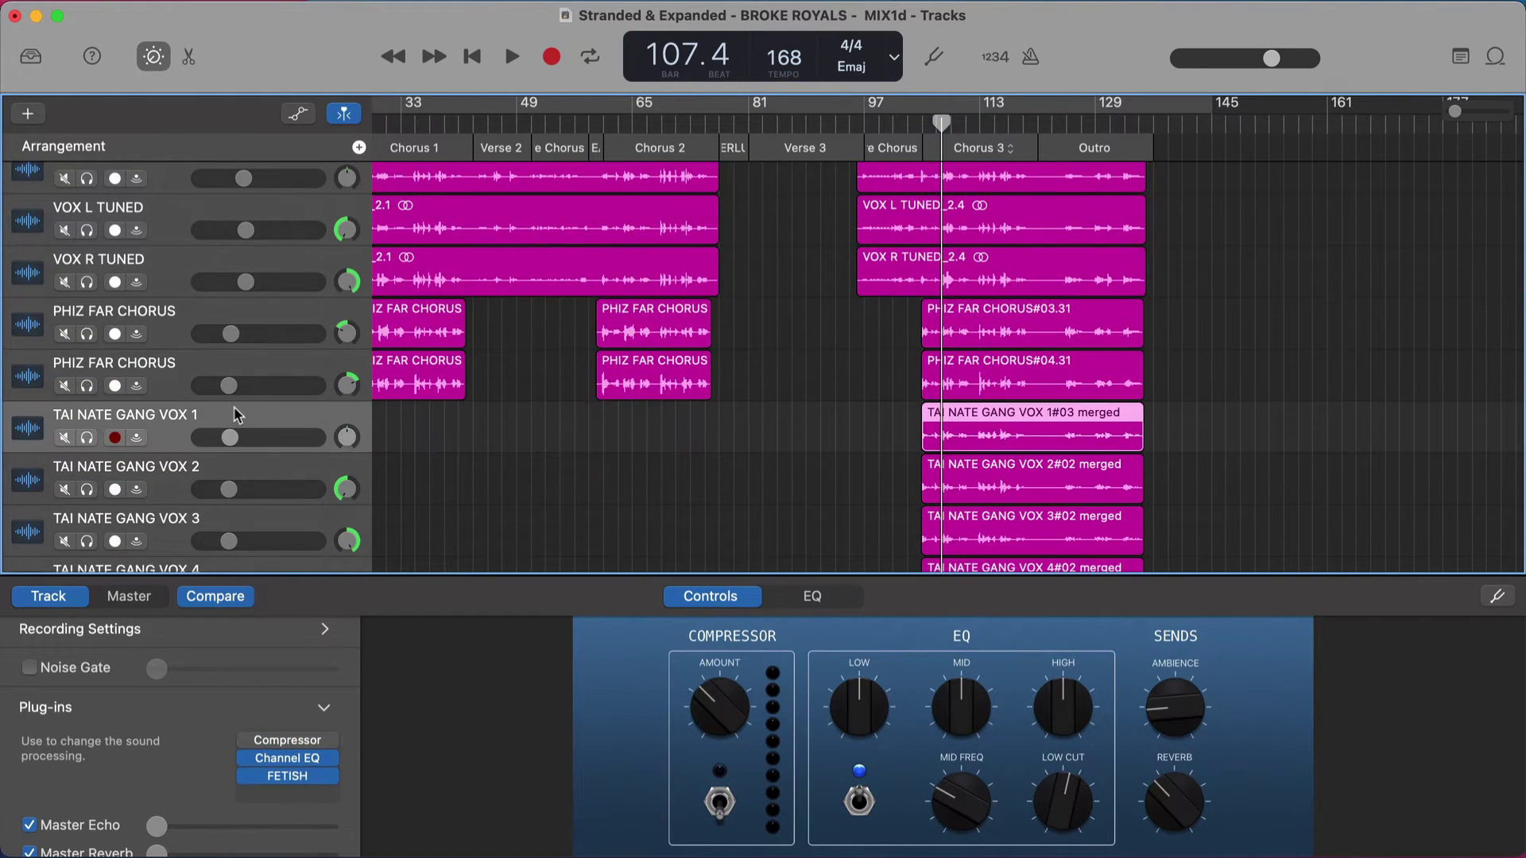
# Open the FETISH compressor on VOX DBL TUNED and examine its attack control.
pyautogui.scroll(3, 204, 350)
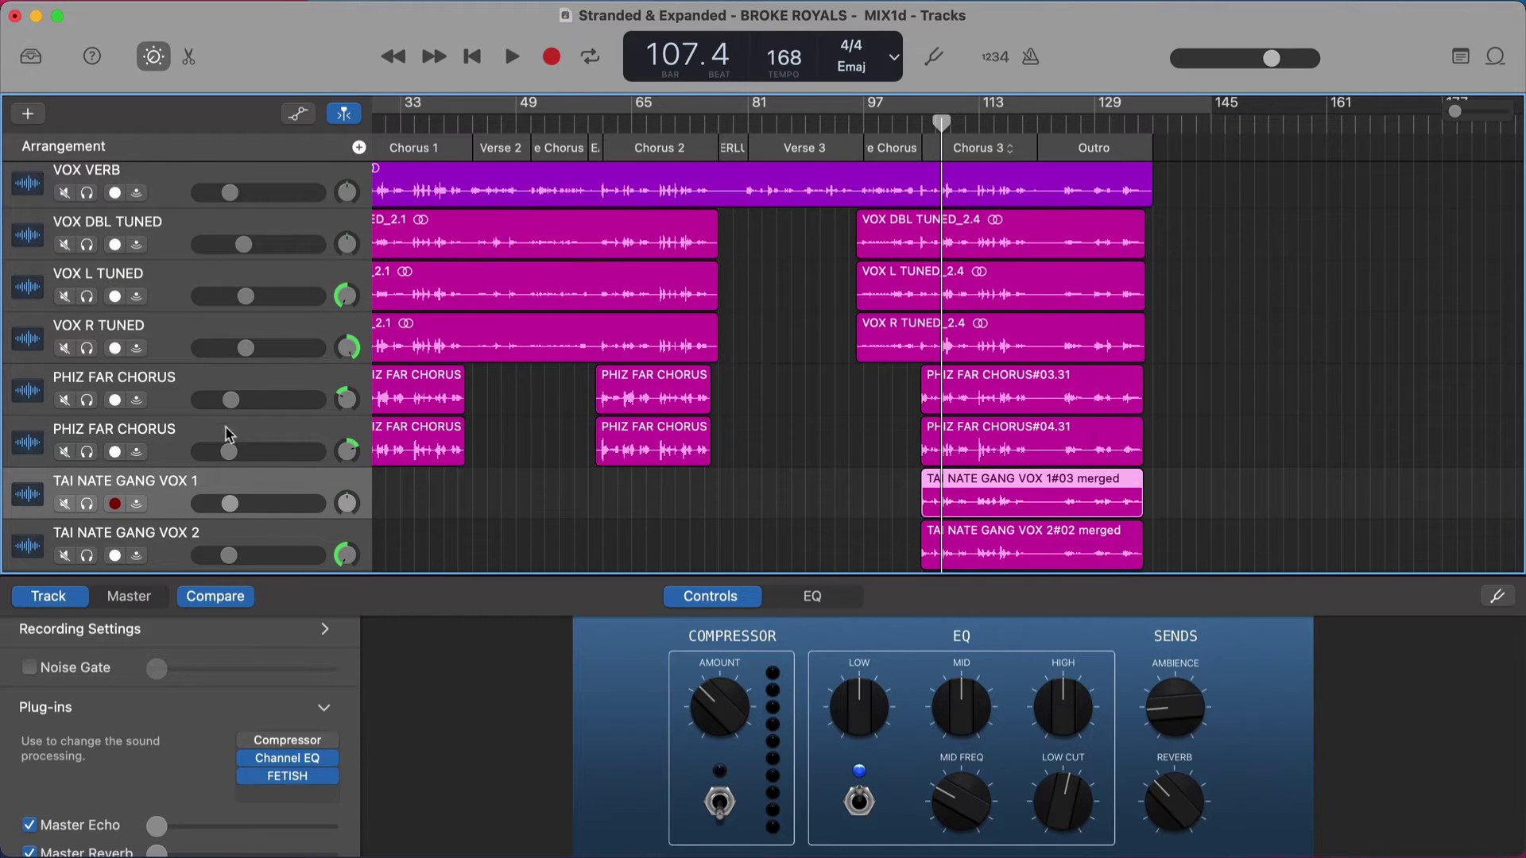
pyautogui.click(170, 247)
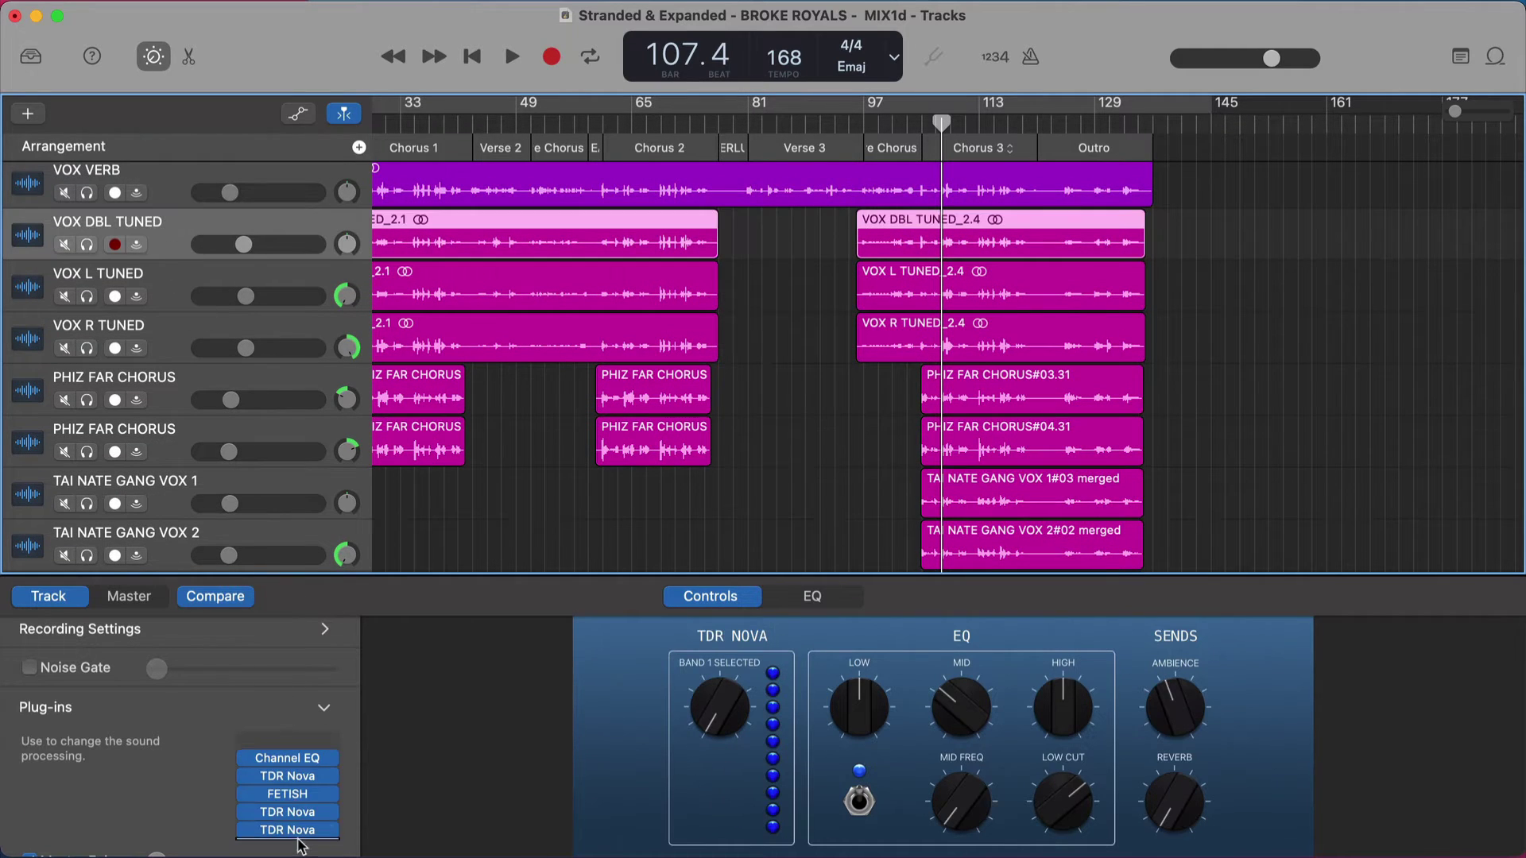
pyautogui.click(287, 794)
pyautogui.moveTo(968, 298); pyautogui.dragTo(829, 275)
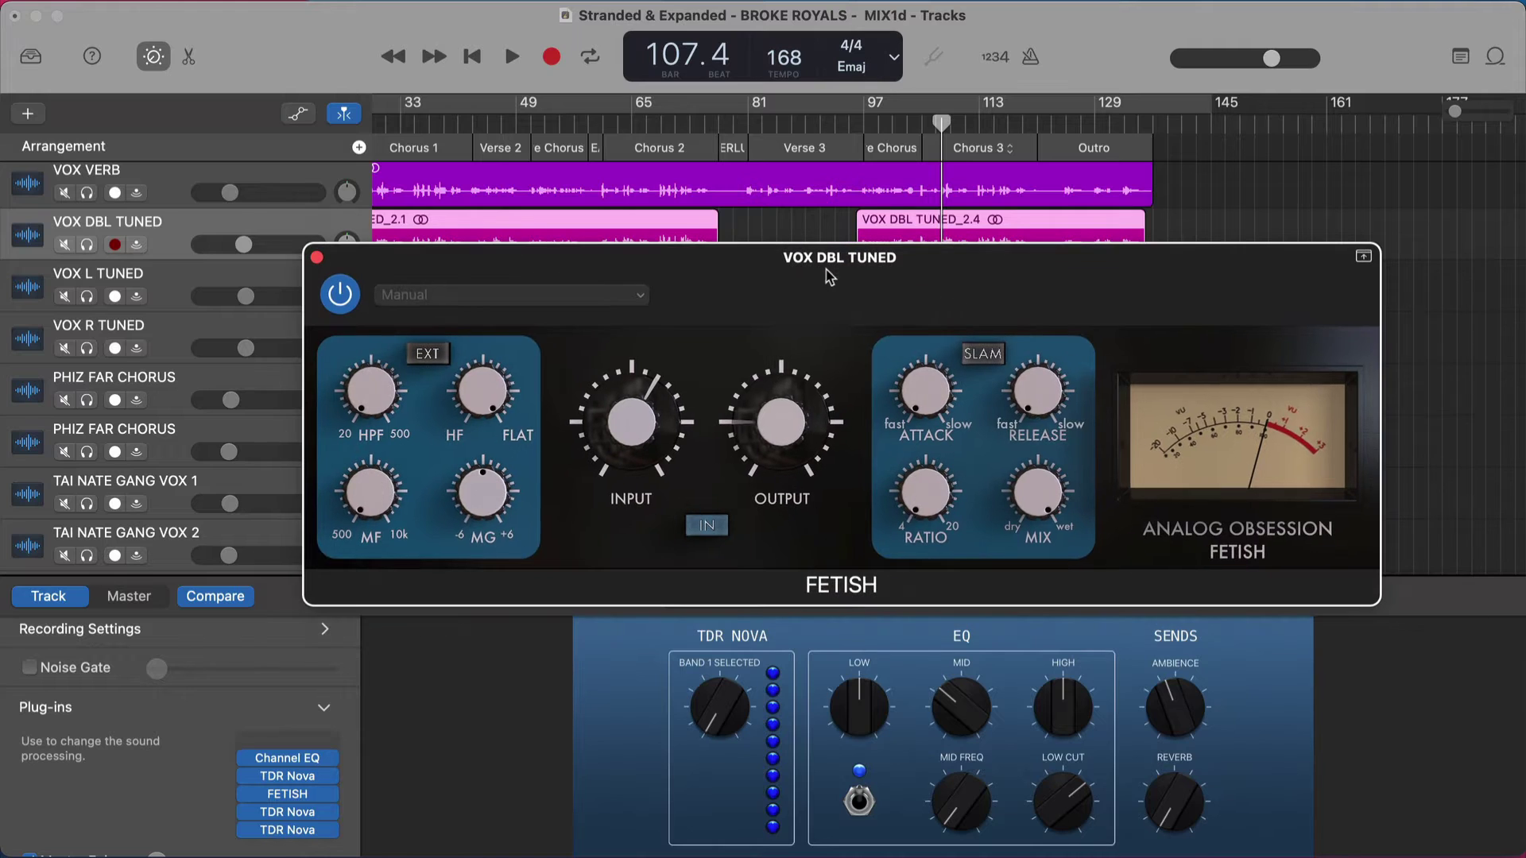
pyautogui.moveTo(903, 402)
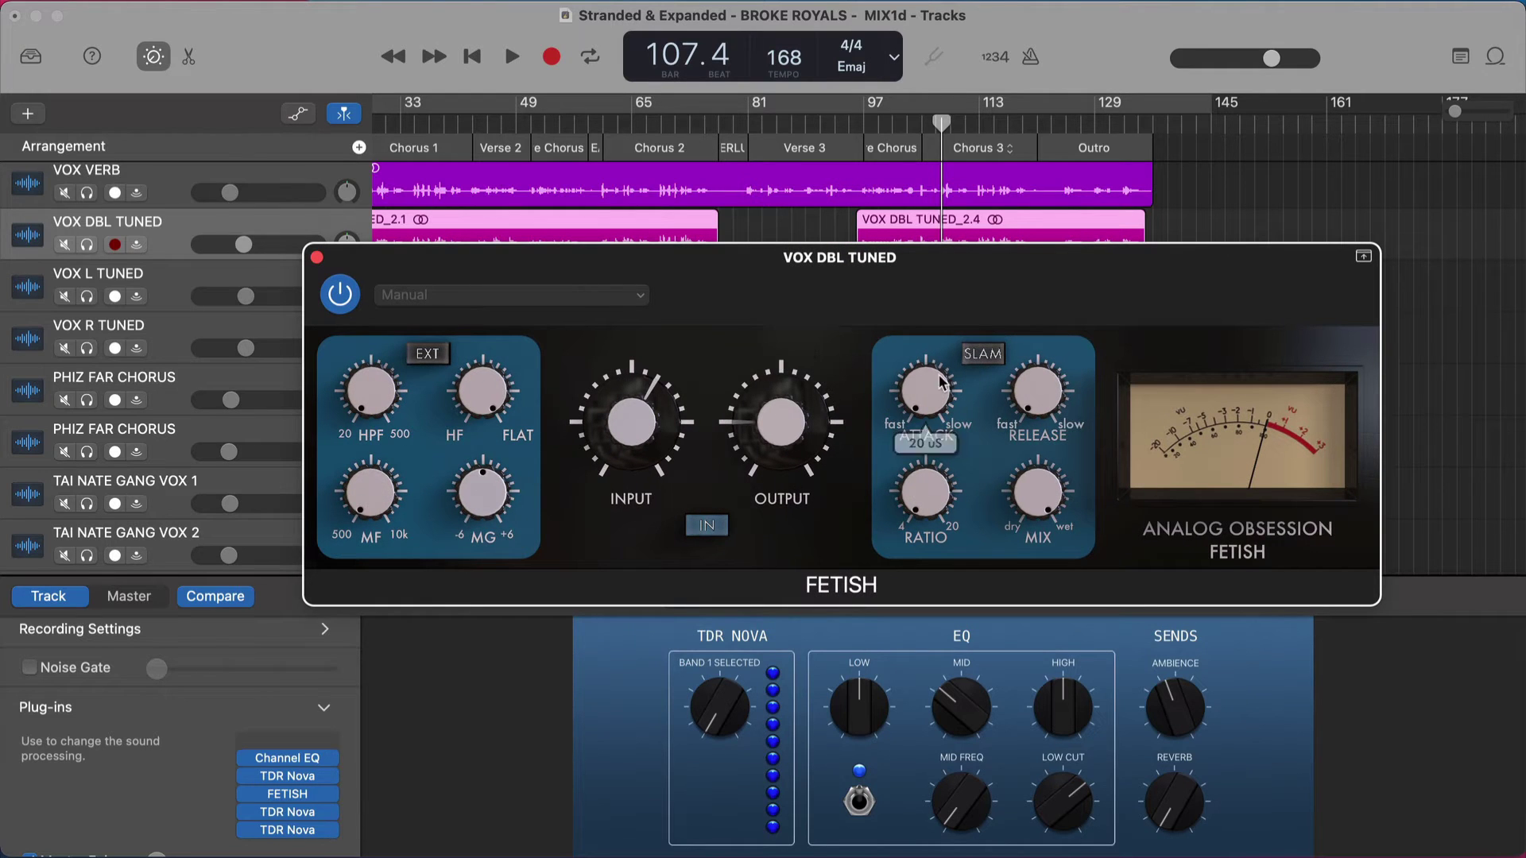
pyautogui.moveTo(938, 401); pyautogui.dragTo(910, 447)
pyautogui.moveTo(910, 446)
pyautogui.moveTo(941, 398); pyautogui.dragTo(1055, 96)
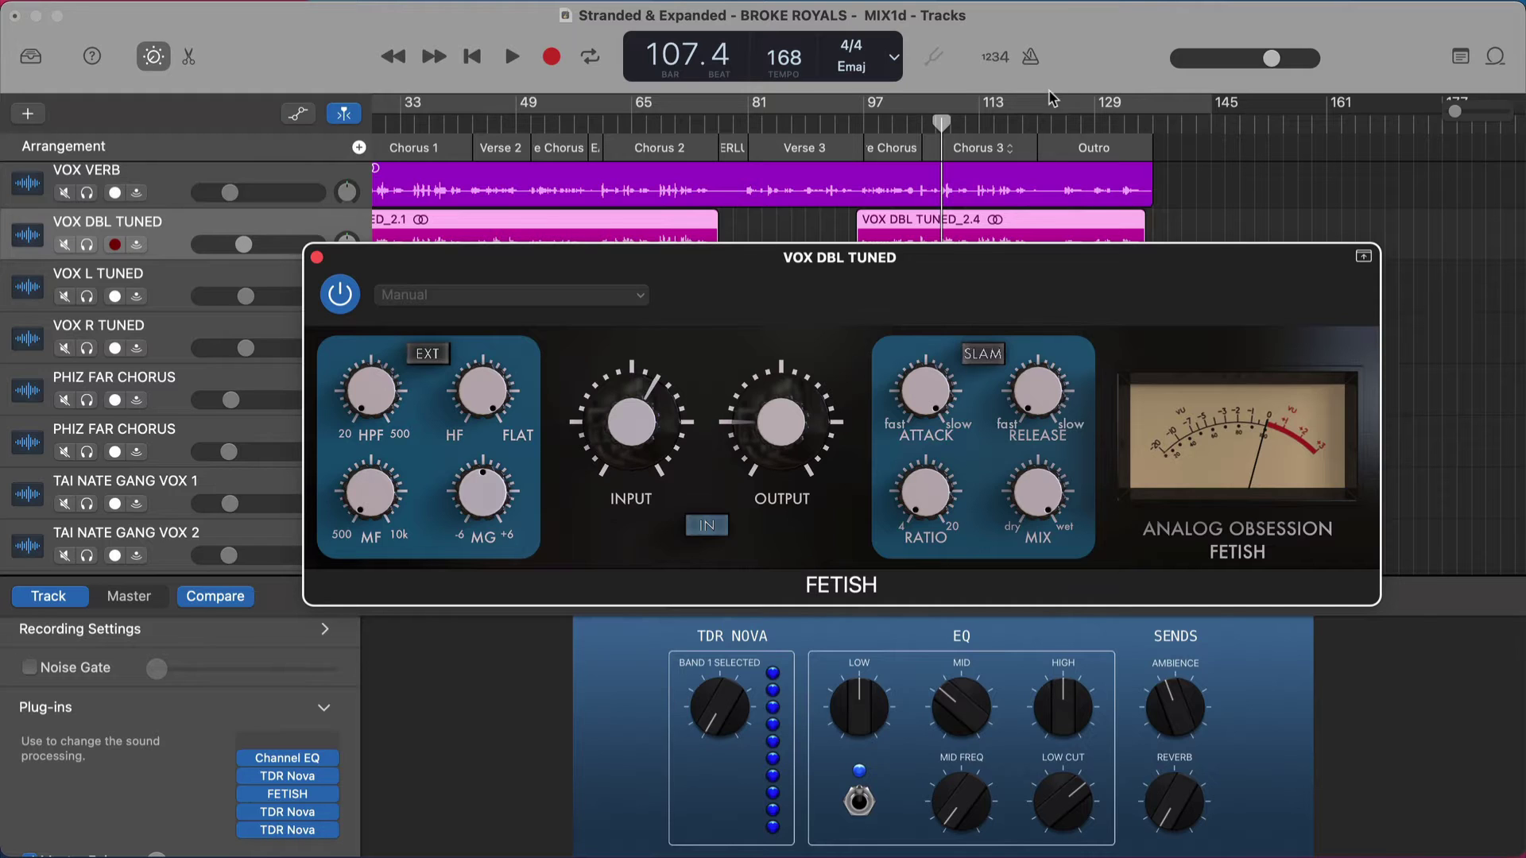
pyautogui.moveTo(926, 401); pyautogui.dragTo(934, 736)
# Solo VOX DBL TUNED, set its FETISH attack to 800 uS, and play the track from bar 105.
pyautogui.press('s')
pyautogui.moveTo(936, 130); pyautogui.dragTo(920, 124)
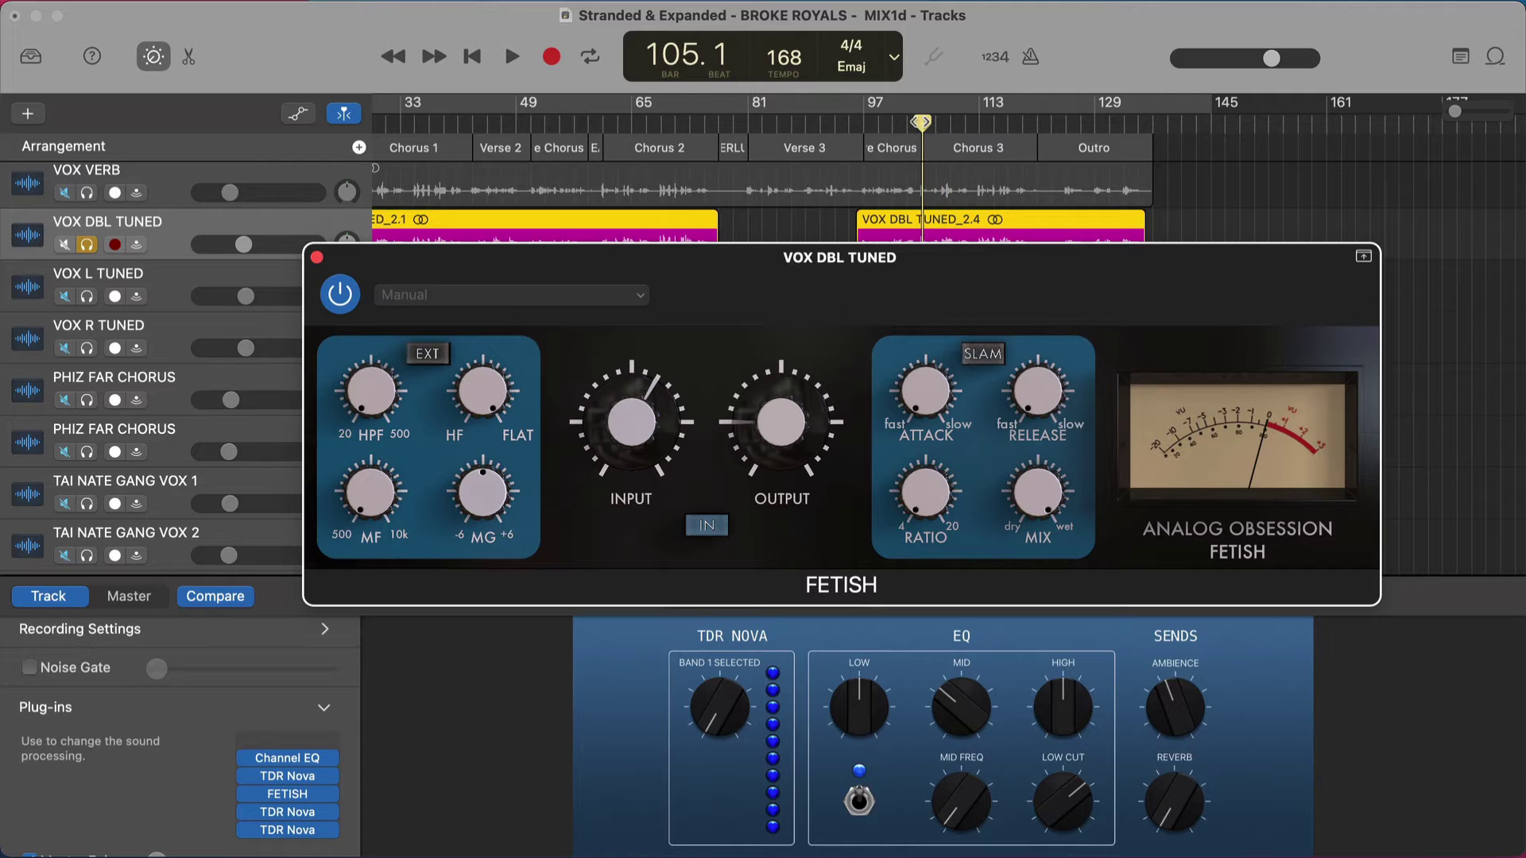
pyautogui.moveTo(958, 369)
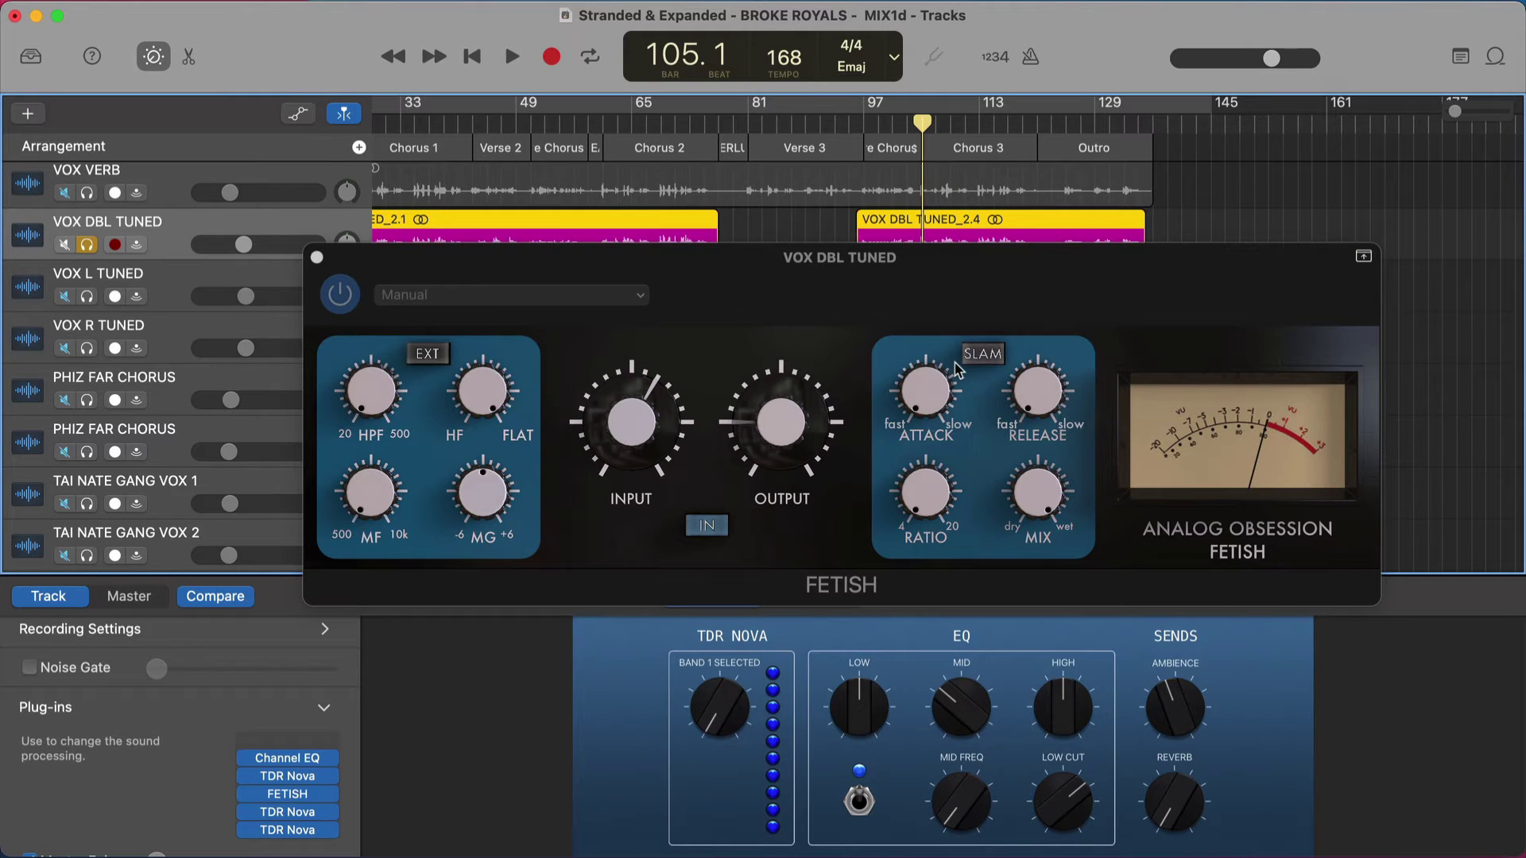
pyautogui.moveTo(958, 370)
pyautogui.mouseDown()
pyautogui.moveTo(943, 388)
pyautogui.moveTo(938, 366)
pyautogui.mouseUp()
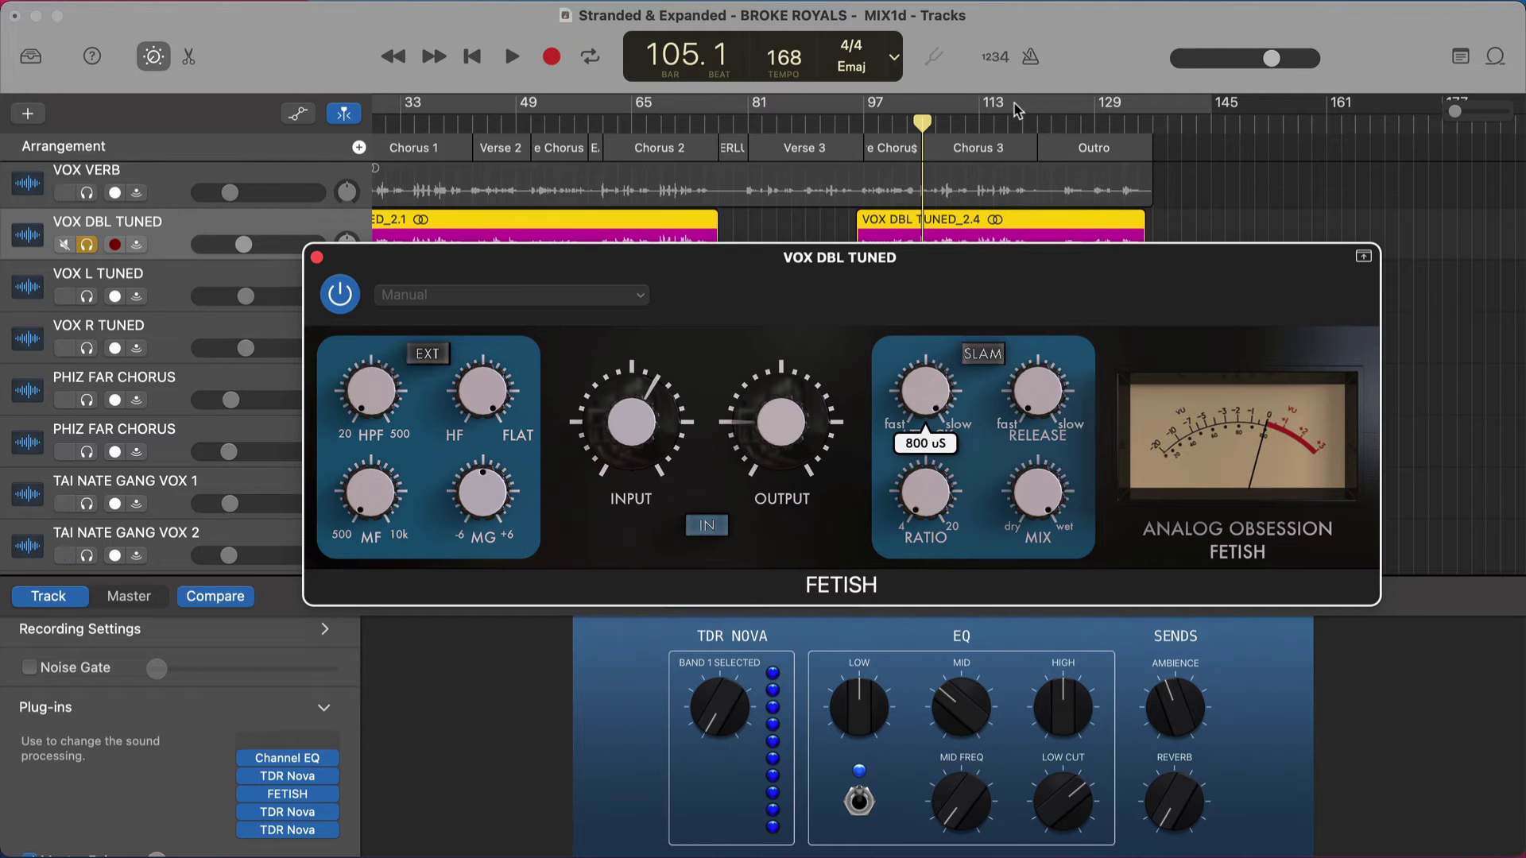
pyautogui.press('space')
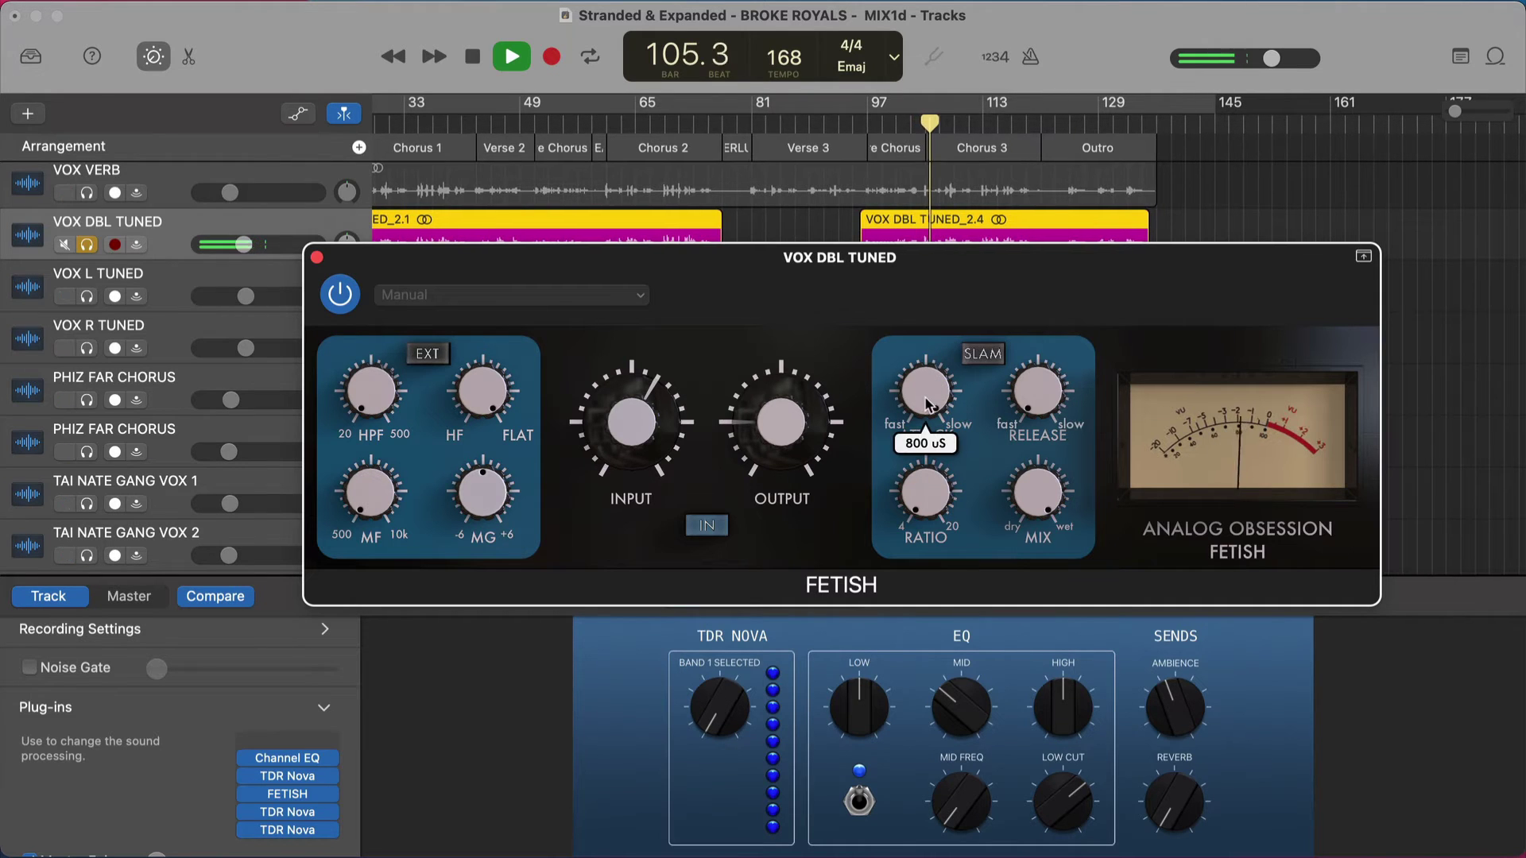
# Set the FETISH attack on VOX DBL TUNED to its fastest setting, 20 uS, comparing it in playback.
pyautogui.moveTo(929, 398)
pyautogui.mouseDown()
pyautogui.moveTo(914, 465)
pyautogui.moveTo(919, 393)
pyautogui.mouseUp()
pyautogui.moveTo(918, 415)
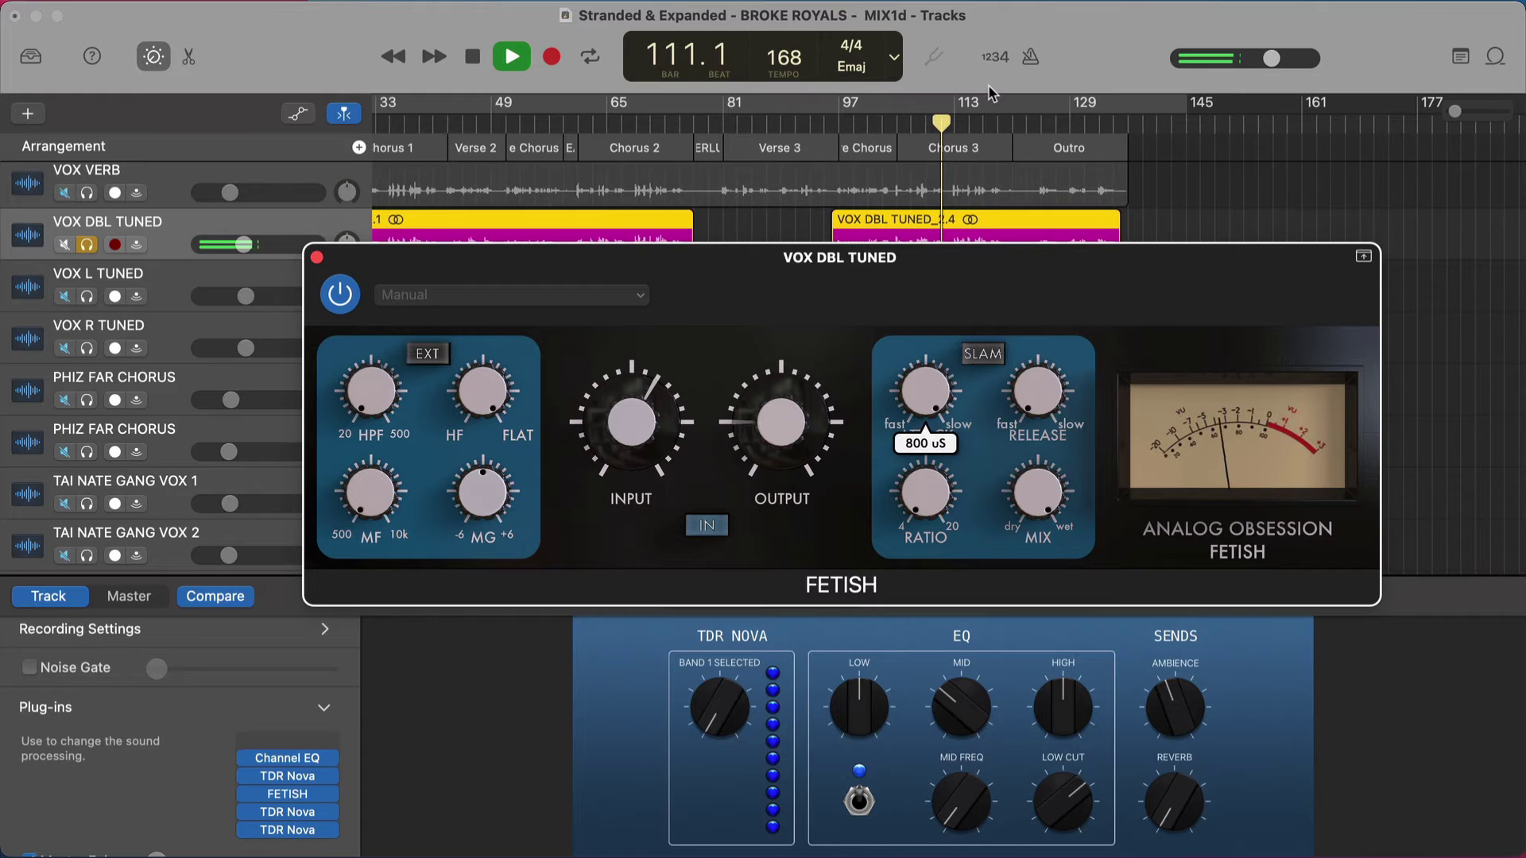
pyautogui.moveTo(923, 409); pyautogui.dragTo(904, 457)
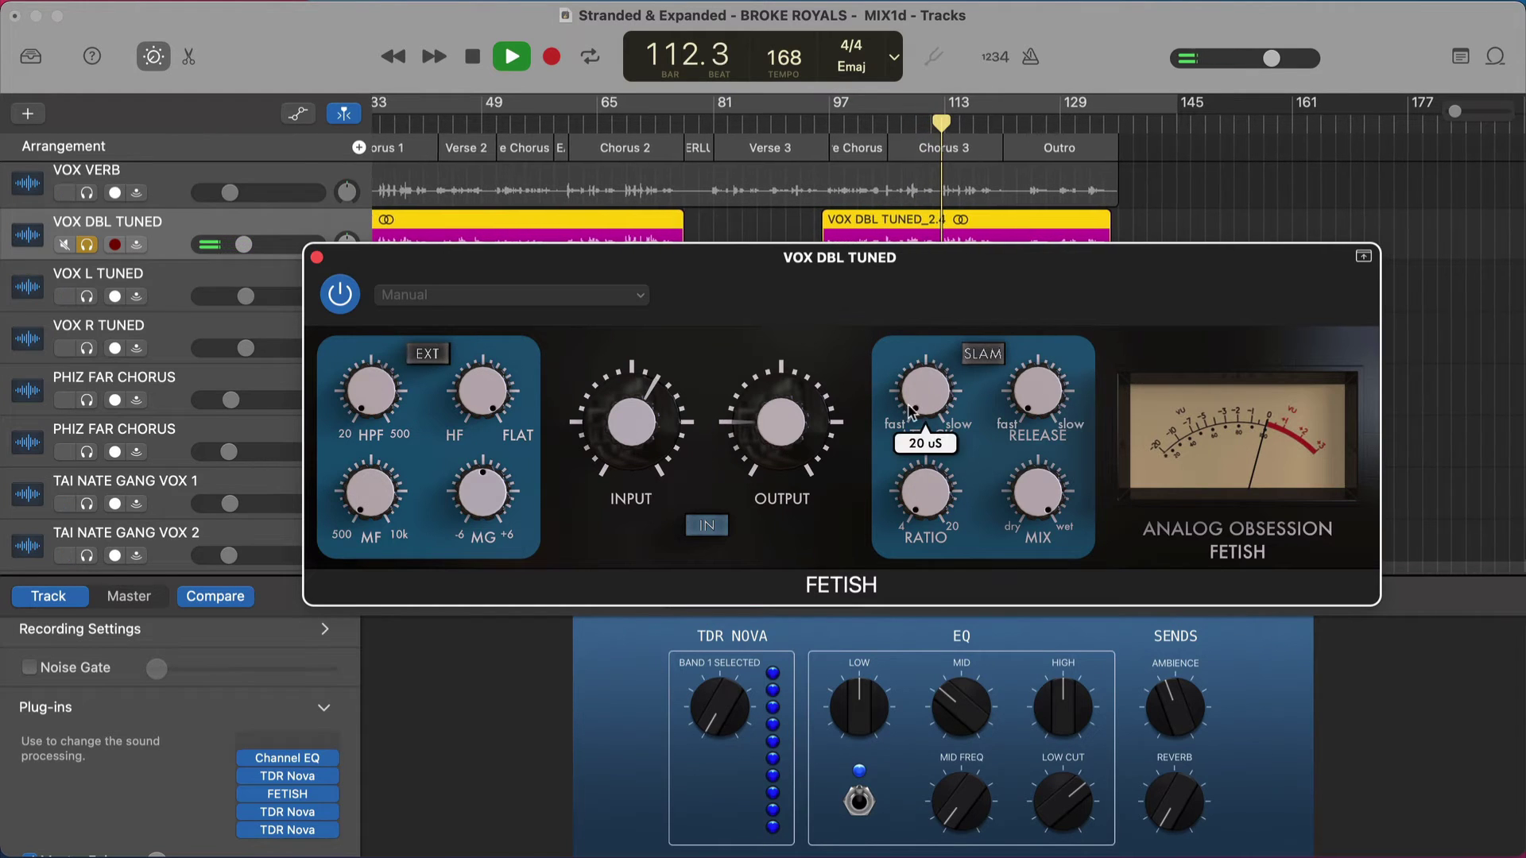
pyautogui.press('space')
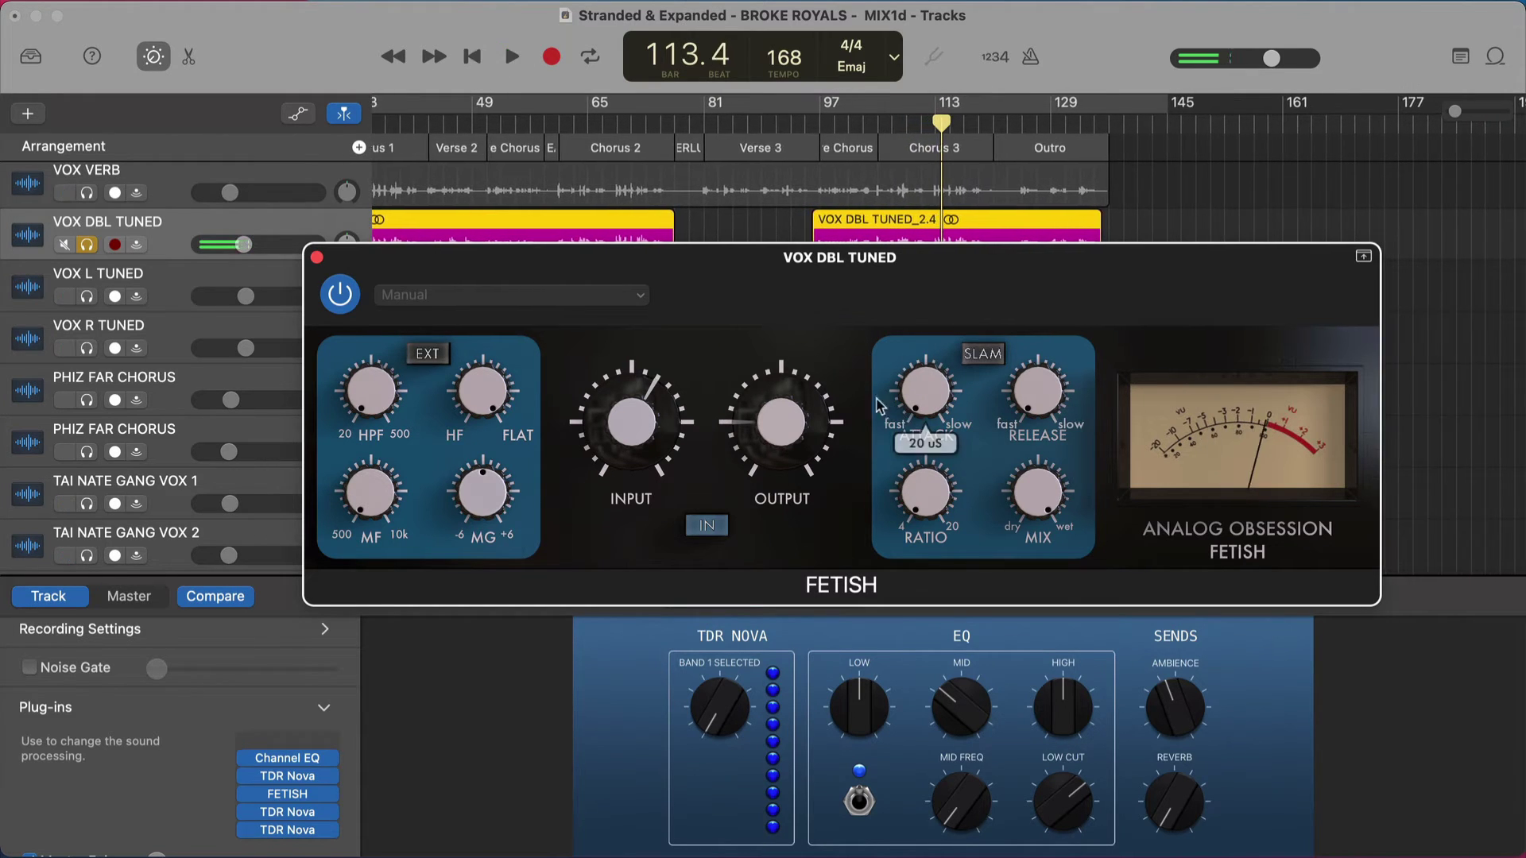
pyautogui.moveTo(925, 406); pyautogui.dragTo(976, 268)
pyautogui.moveTo(946, 397); pyautogui.dragTo(914, 640)
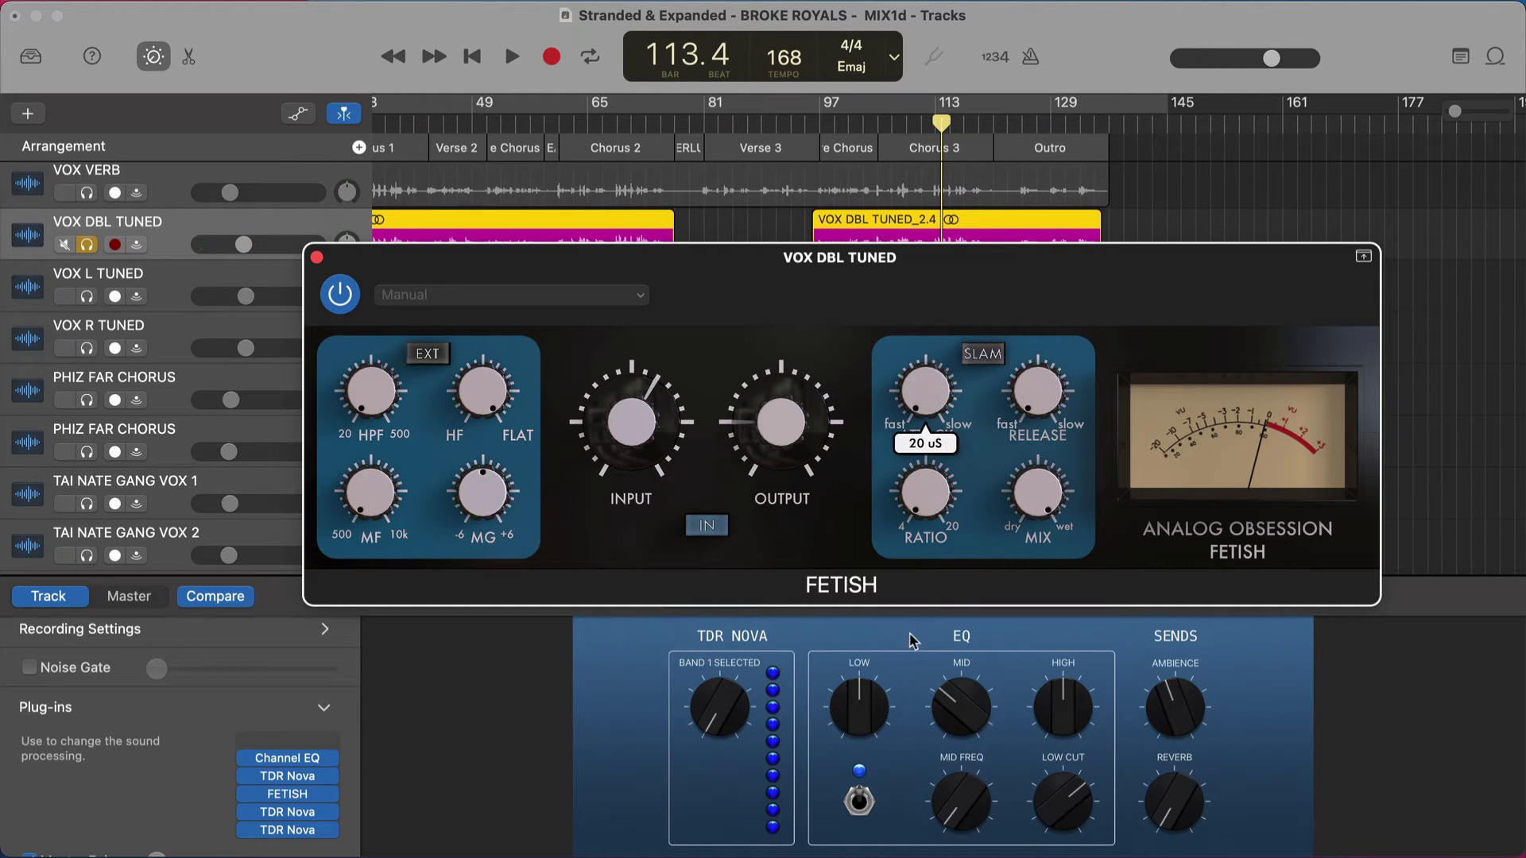
# View the FETISH settings on VOX L TUNED, the second PHIZ FAR CHORUS and TAI NATE GANG VOX 1, and close the plug-in.
pyautogui.click(178, 296)
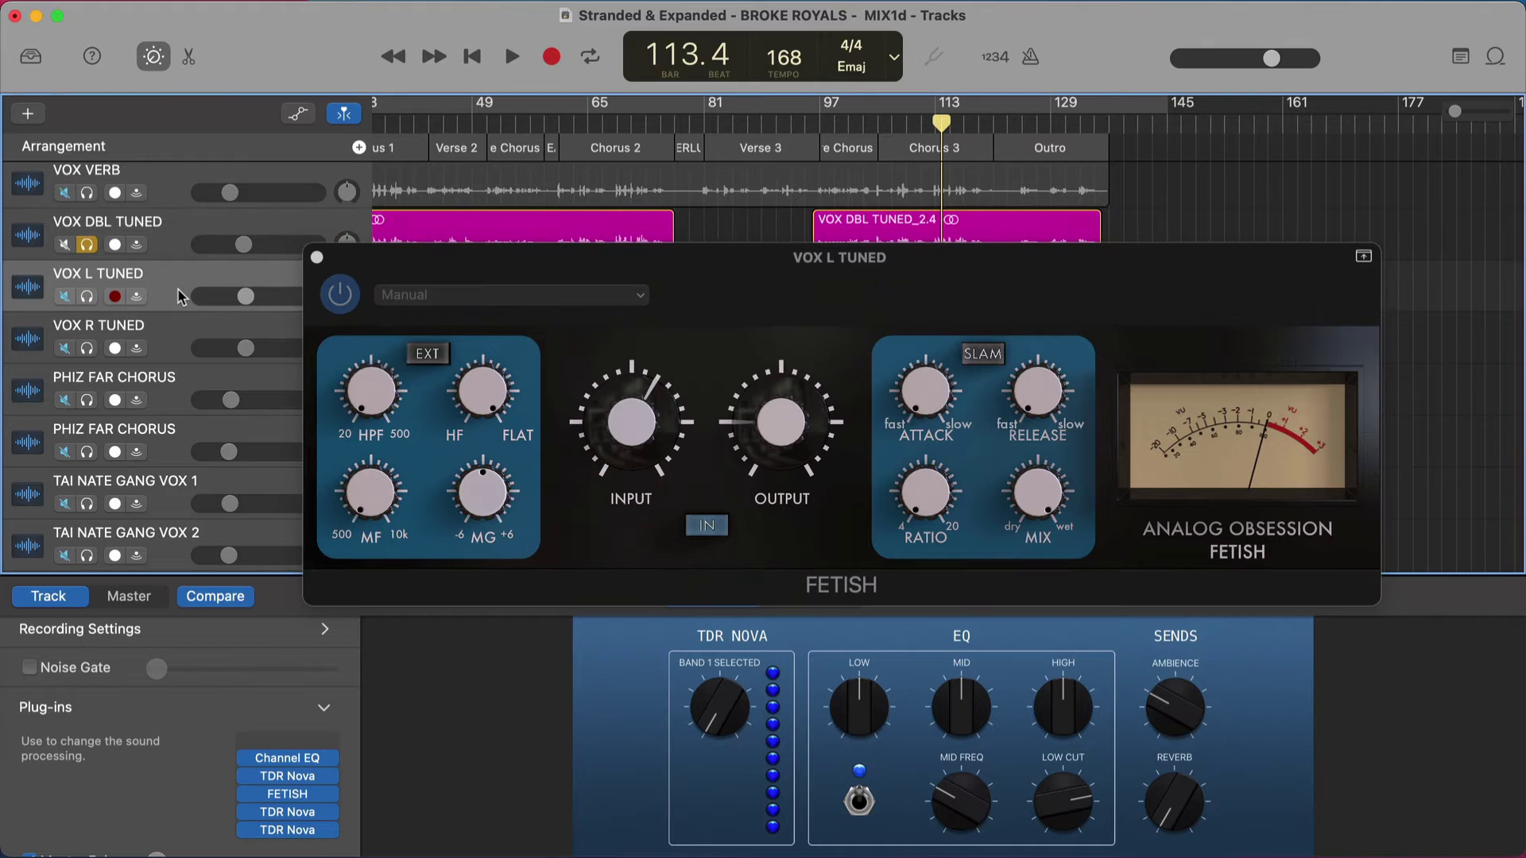
pyautogui.click(181, 340)
pyautogui.click(164, 453)
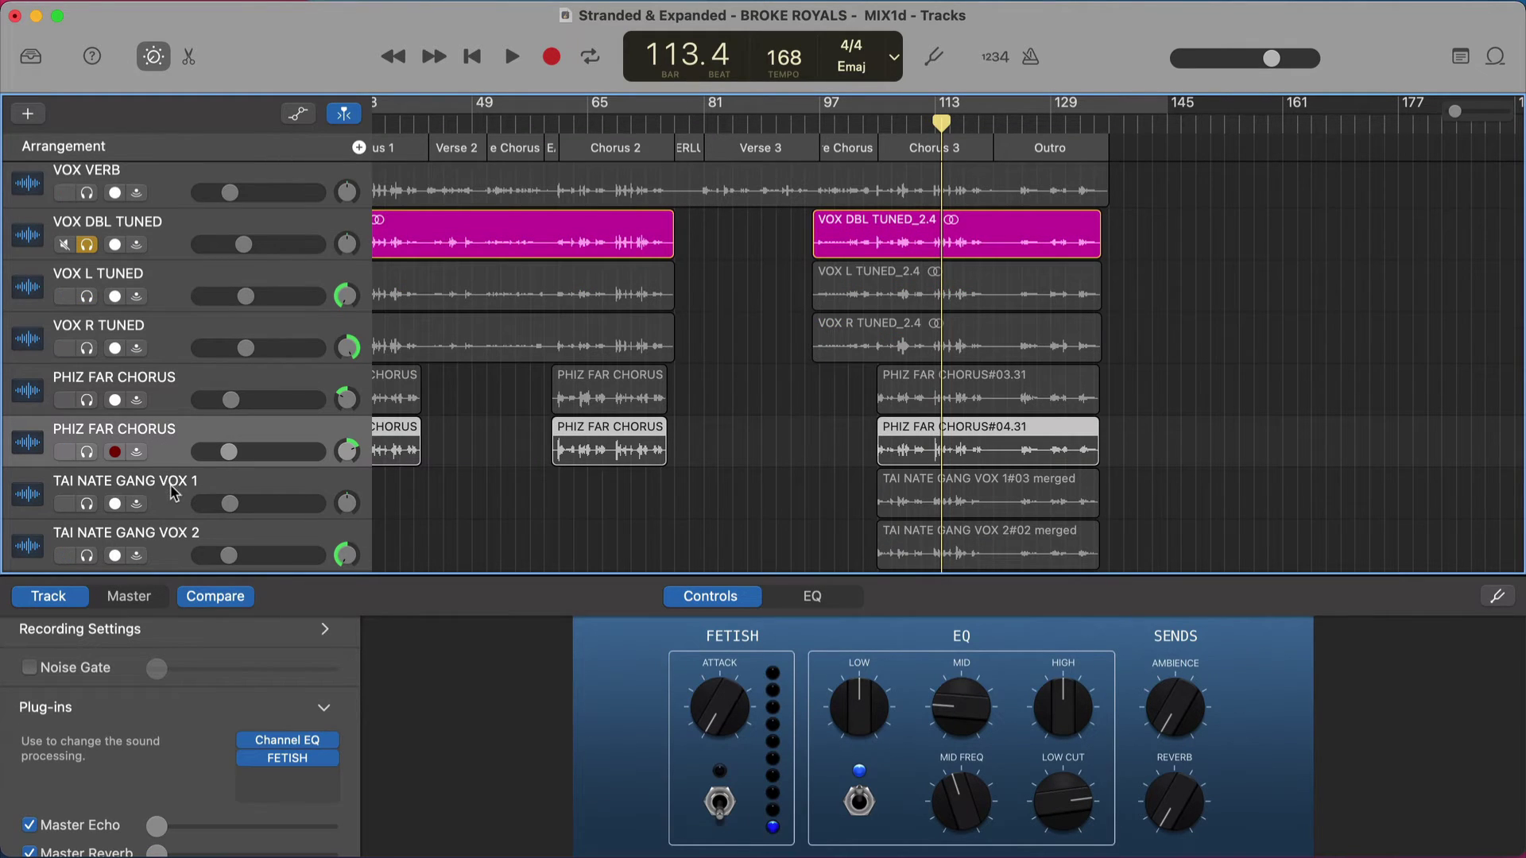
pyautogui.click(290, 761)
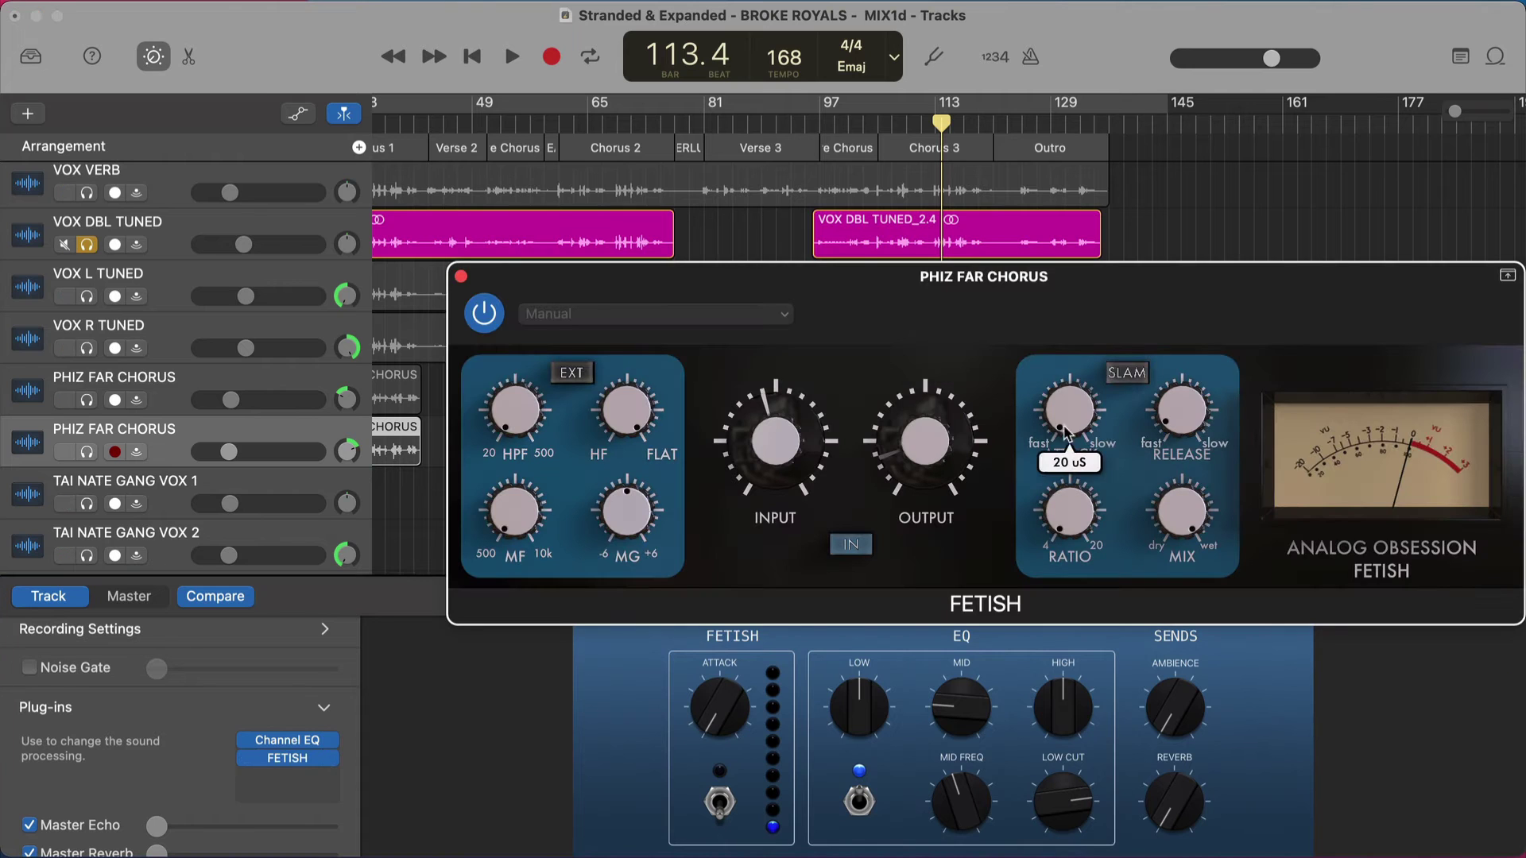
pyautogui.click(151, 484)
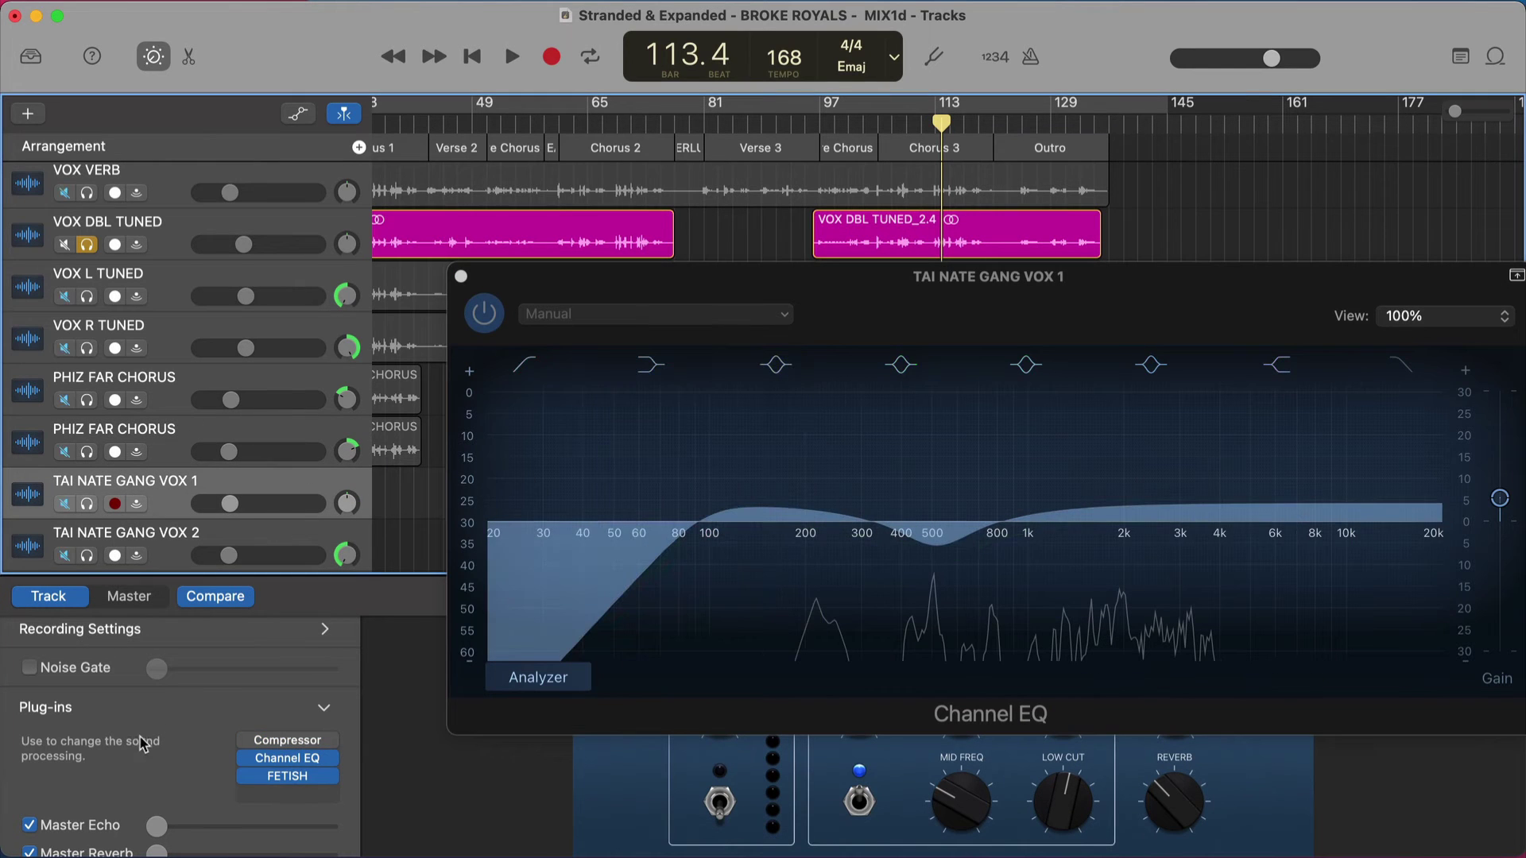
pyautogui.click(280, 779)
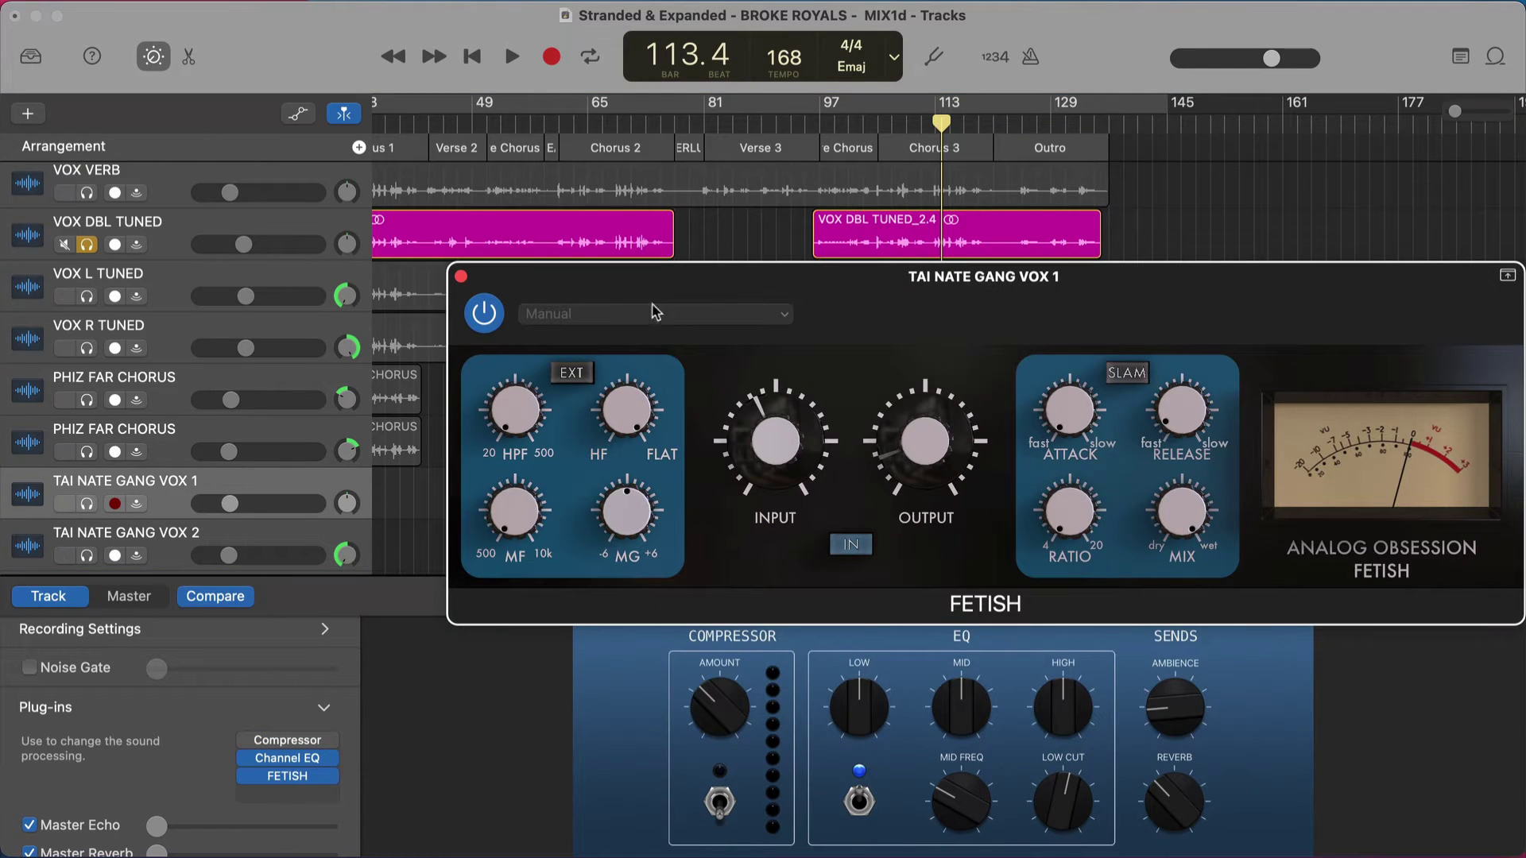
pyautogui.click(461, 276)
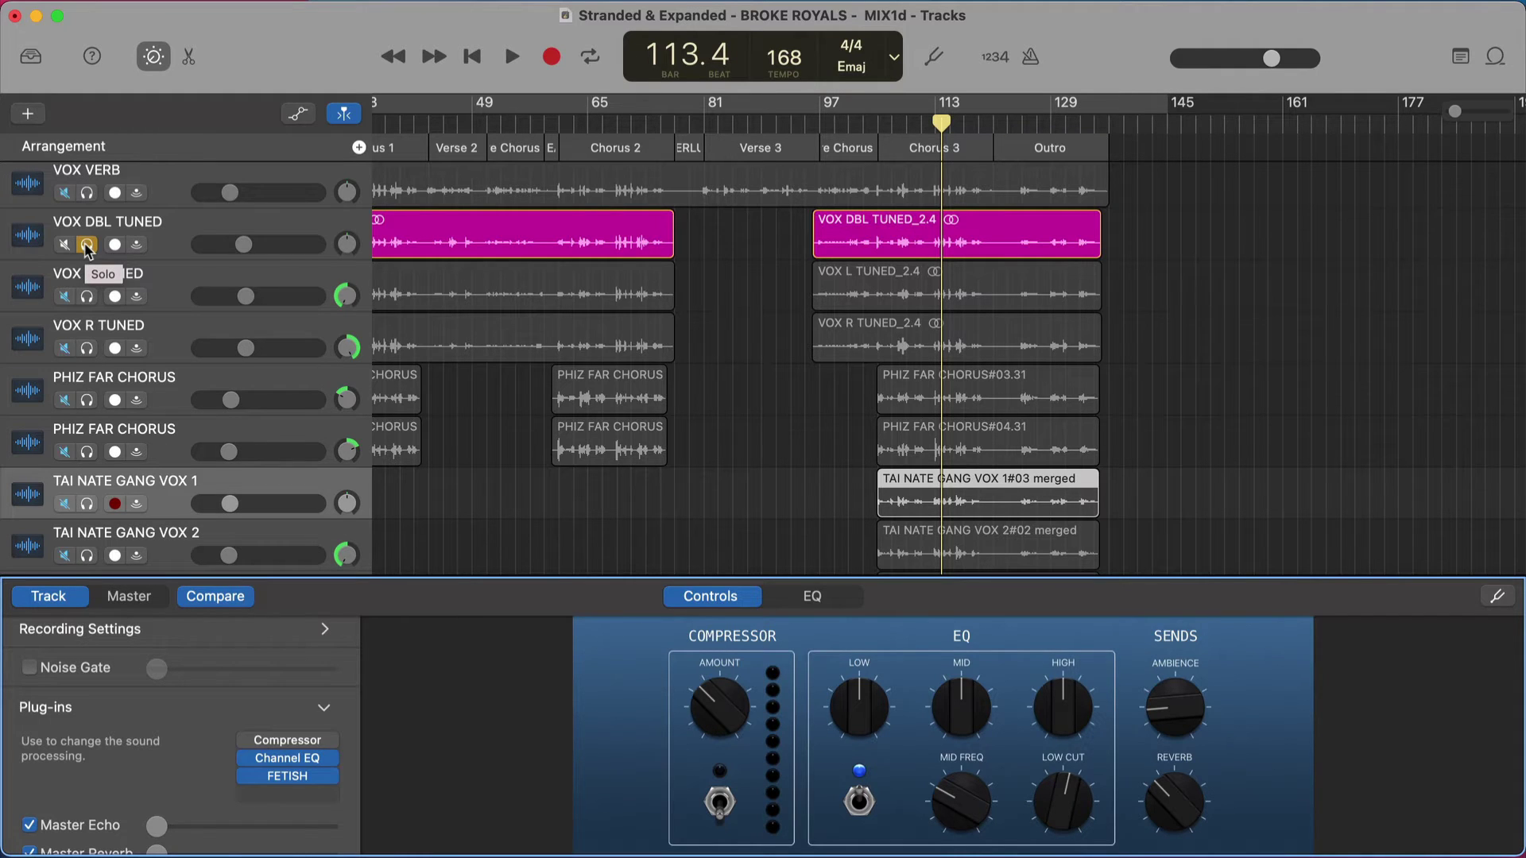
# Select VOX DBL TUNED, view its Master Echo and Master Reverb controls, and clear its solo.
pyautogui.click(171, 255)
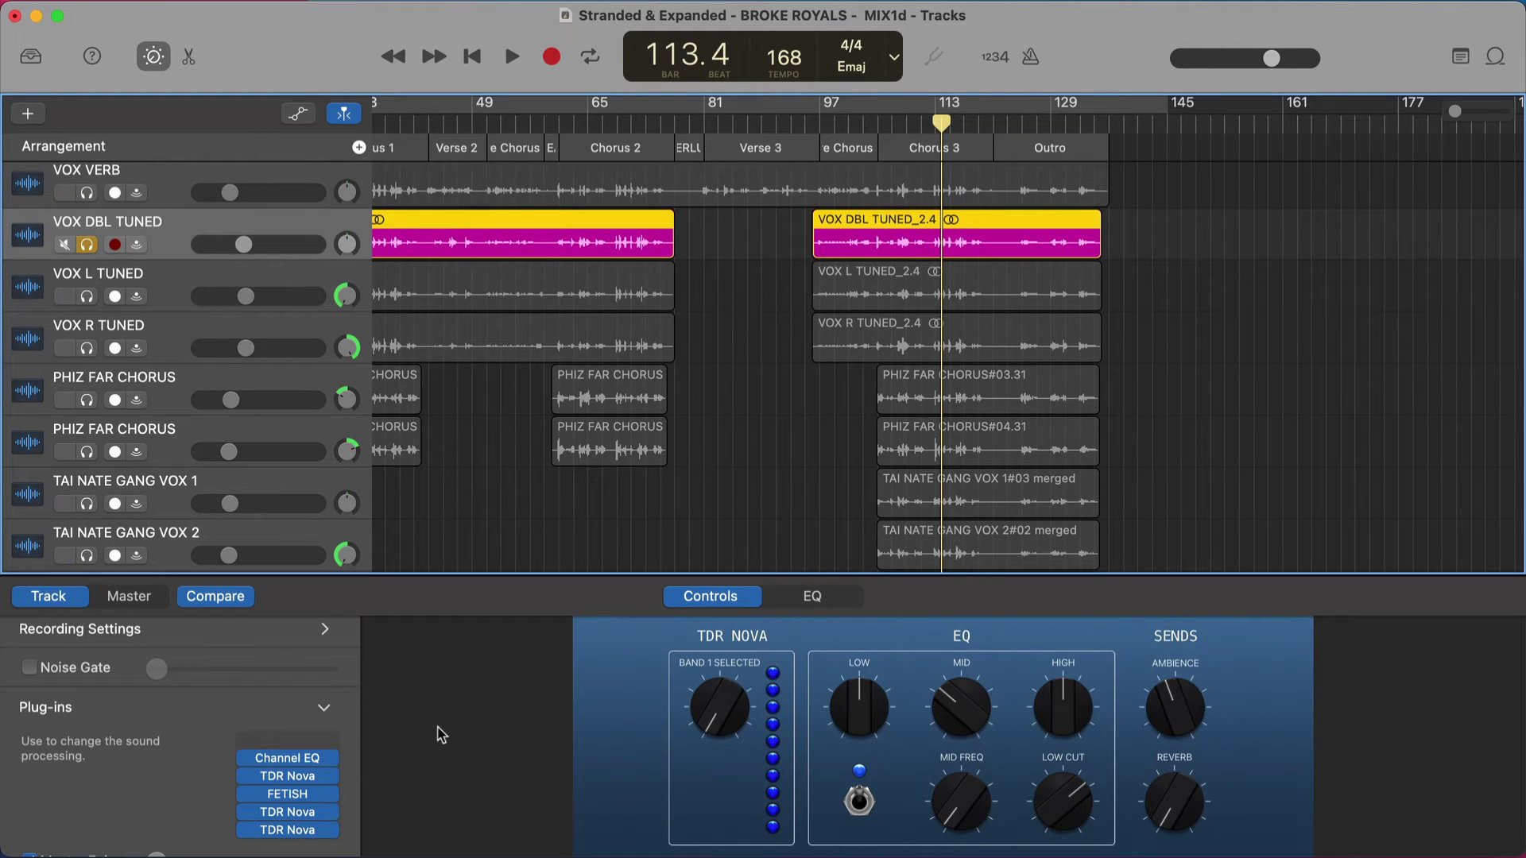
pyautogui.scroll(-4, 188, 762)
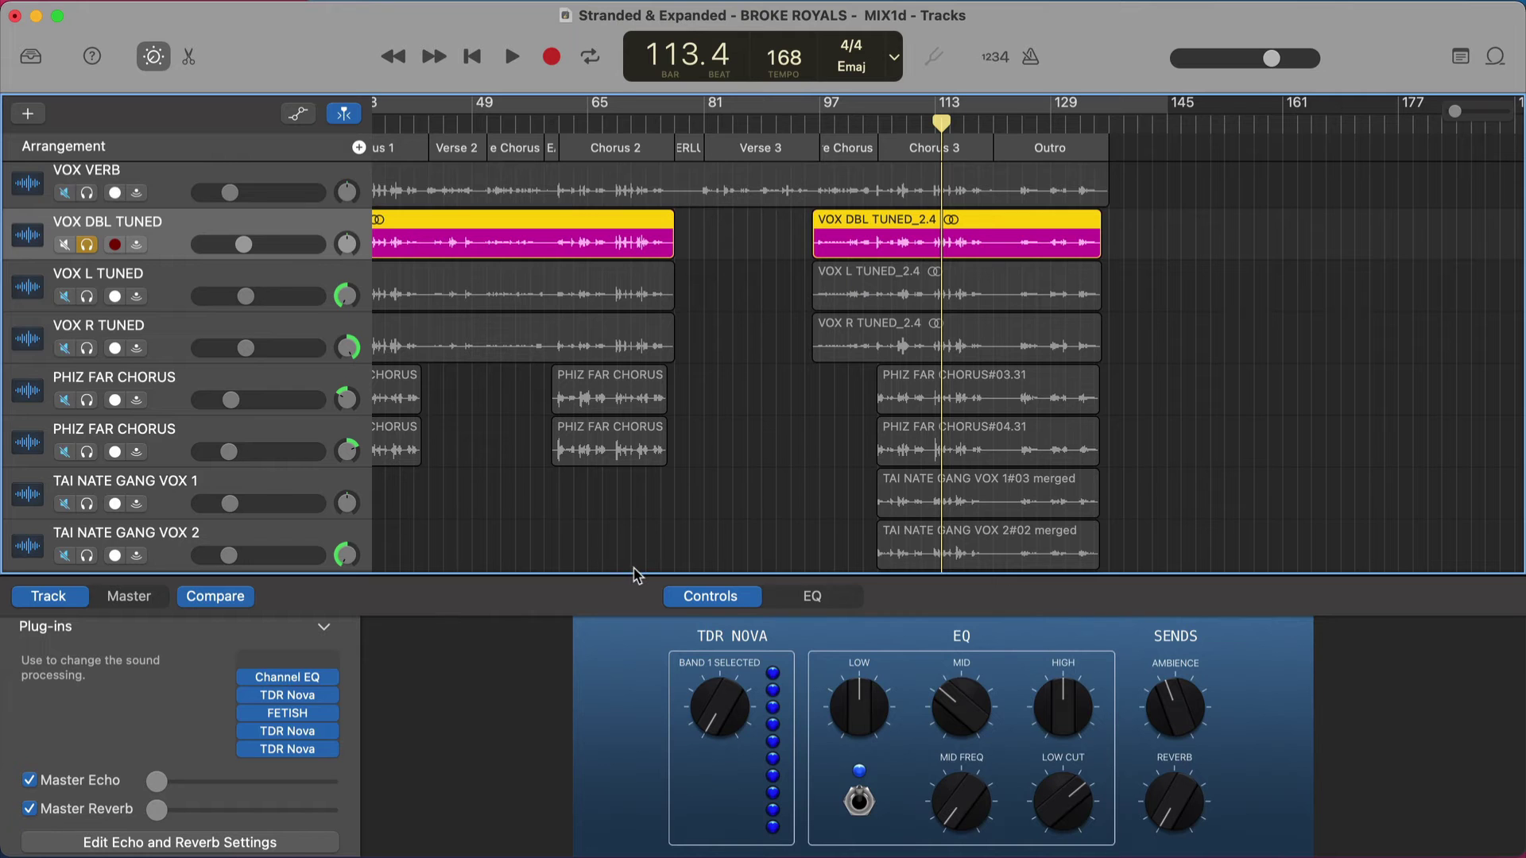
pyautogui.press('s')
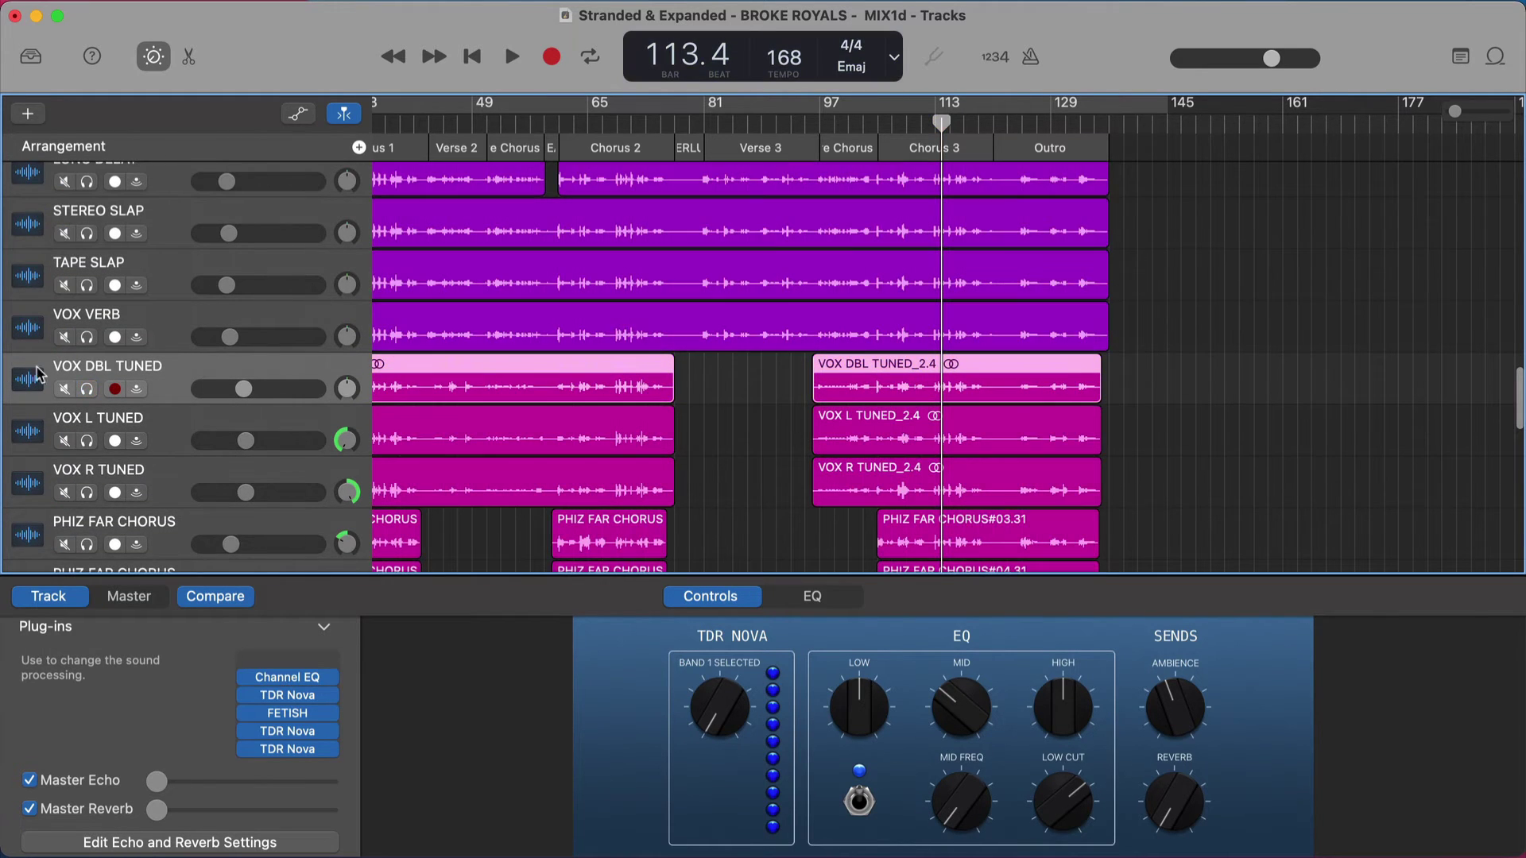
pyautogui.scroll(3, 348, 362)
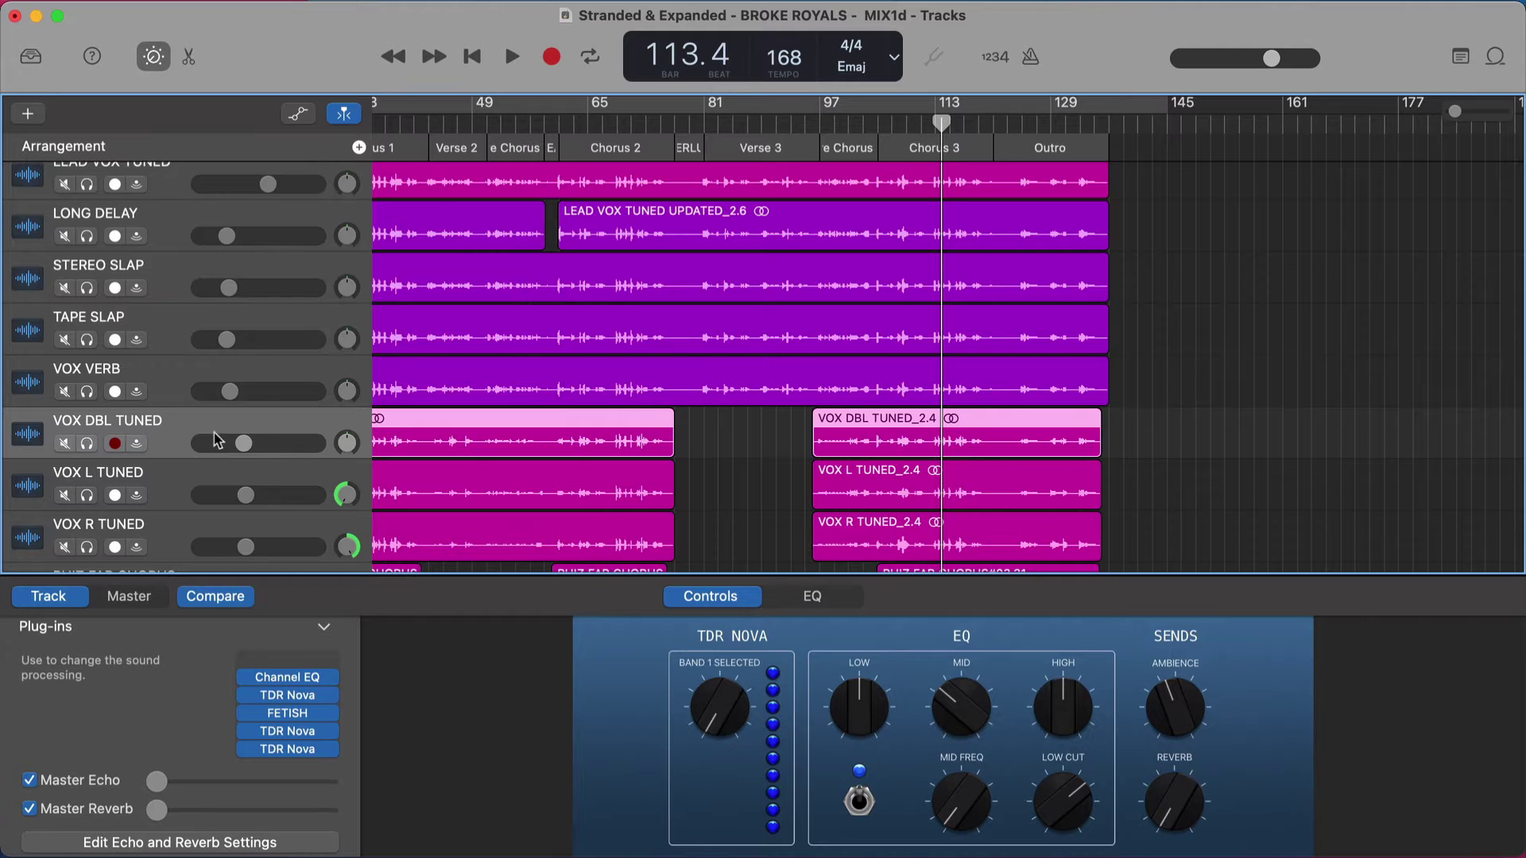
pyautogui.hscroll(-1, 699, 545)
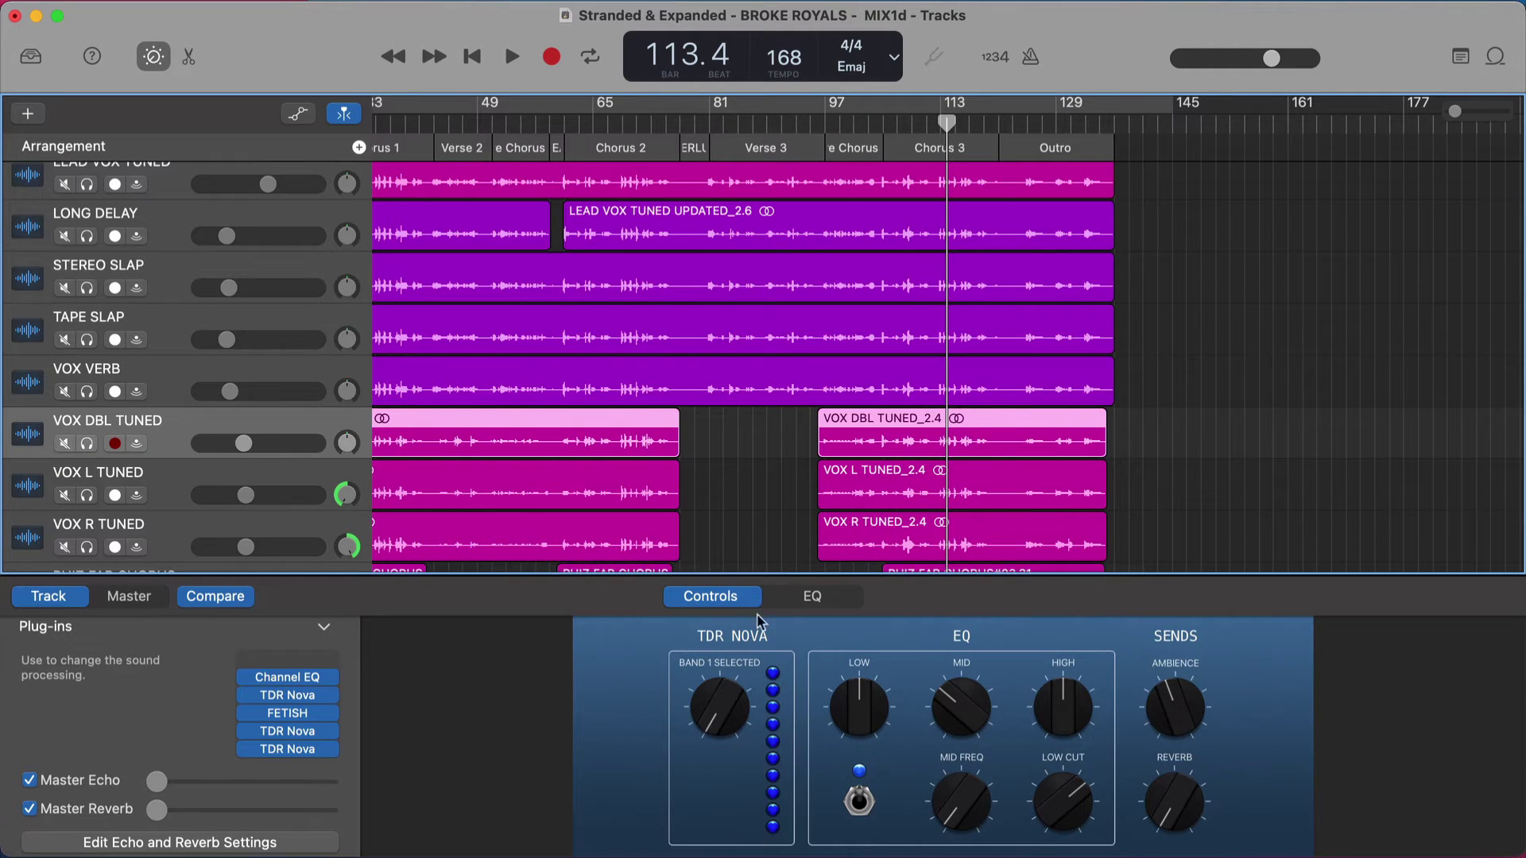
# Solo VOX DBL TUNED, play it from bar 106, and raise its Ambience send to maximum.
pyautogui.press('s')
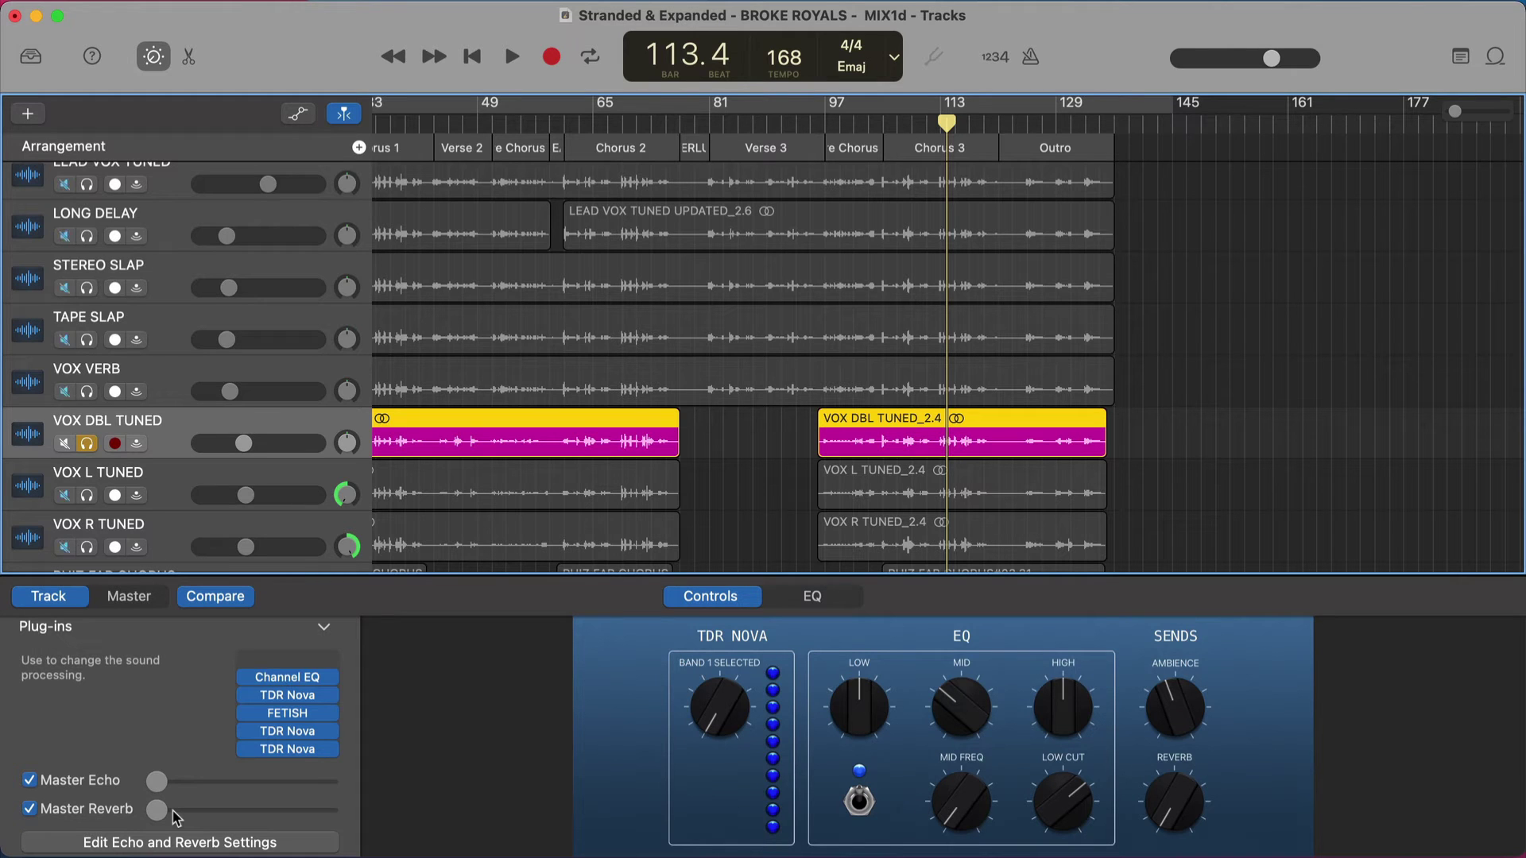
pyautogui.scroll(-2, 838, 484)
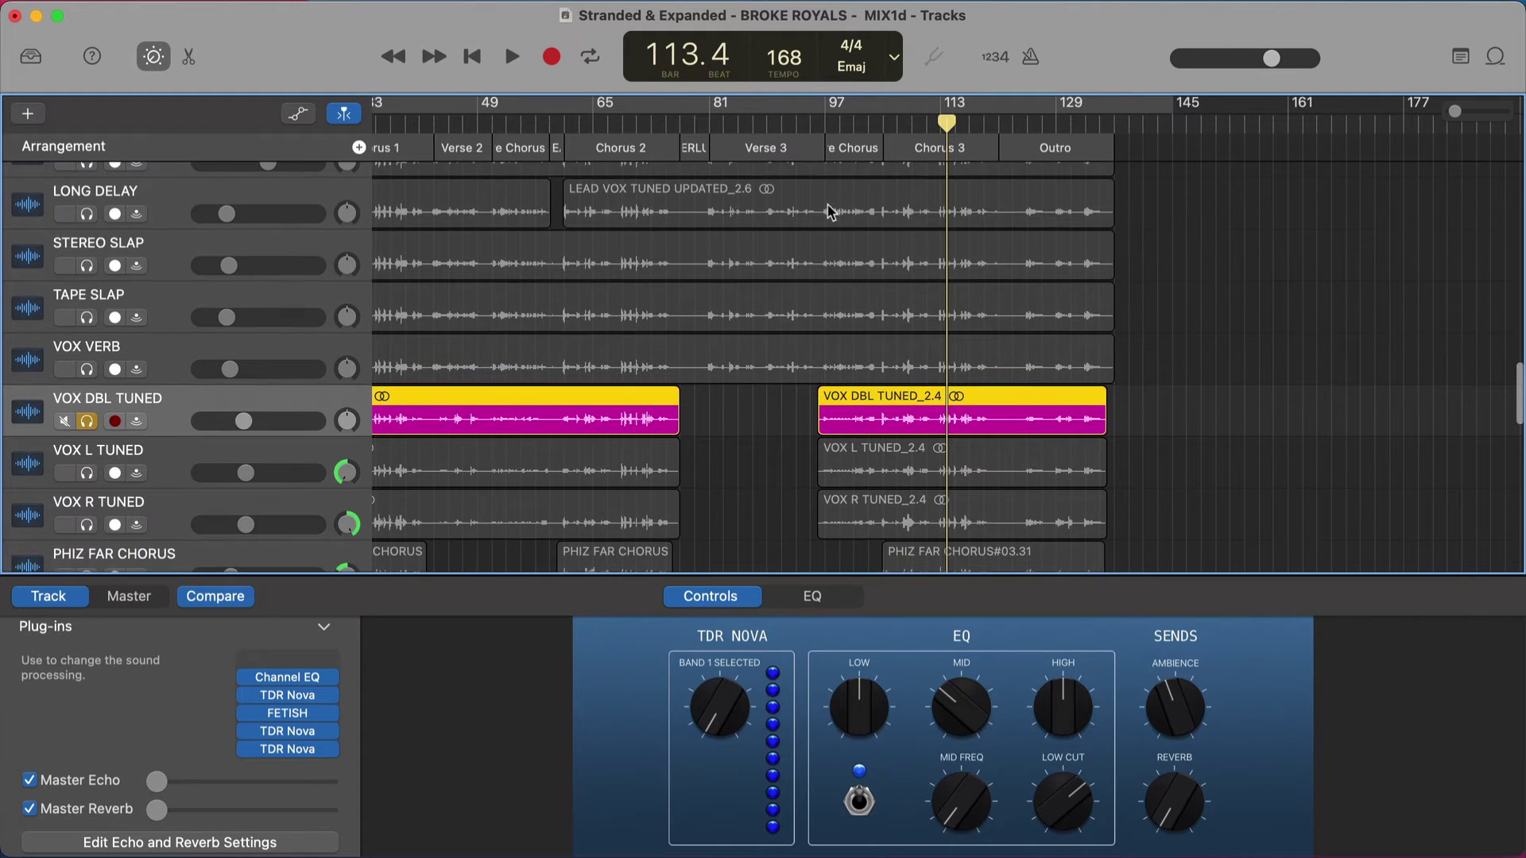
pyautogui.click(880, 120)
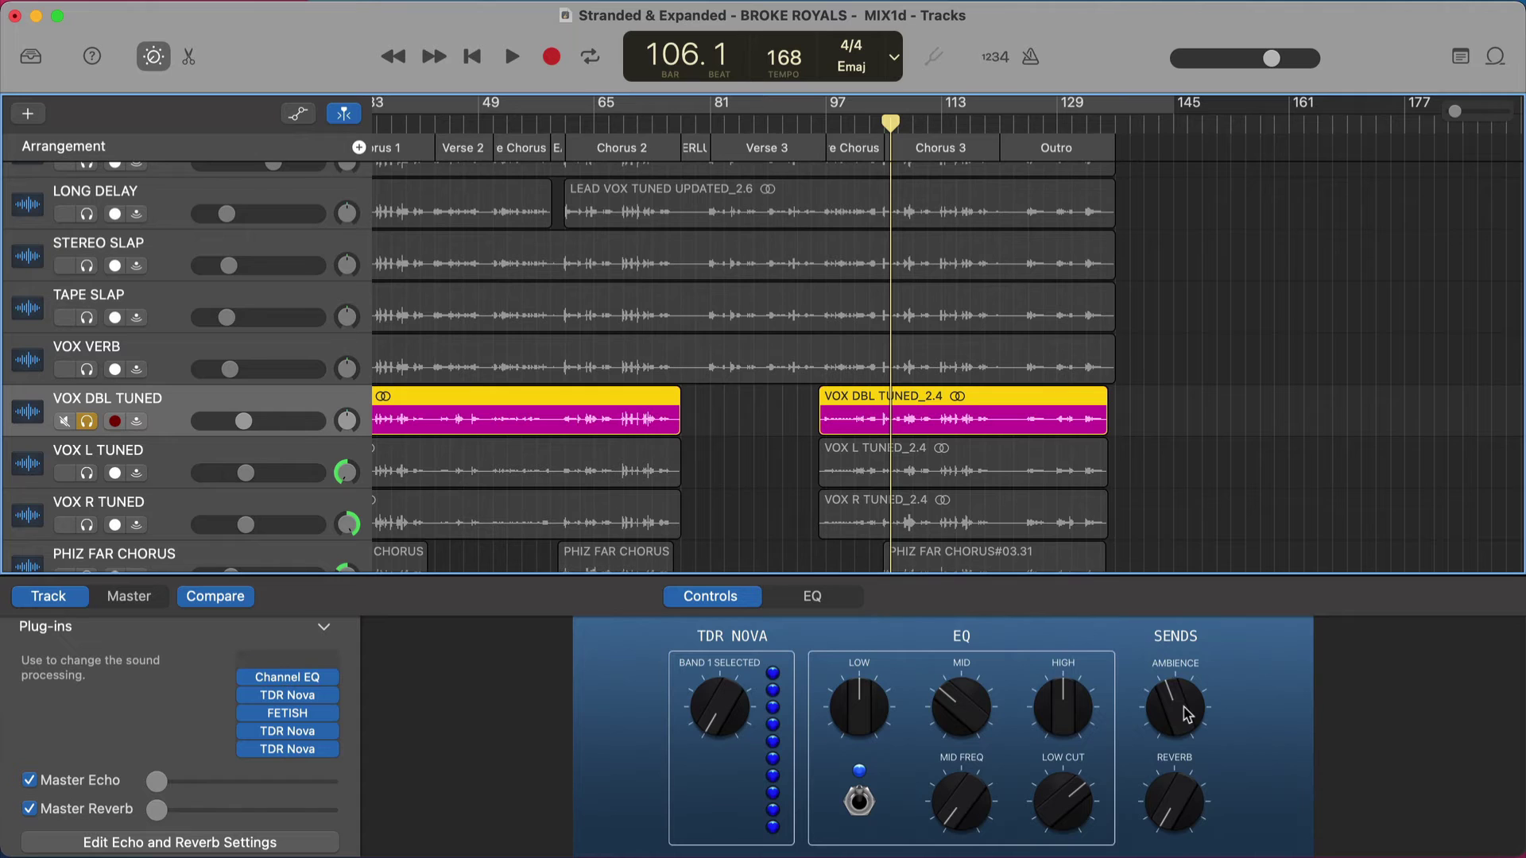
pyautogui.press('space')
pyautogui.moveTo(1179, 719); pyautogui.dragTo(1226, 484)
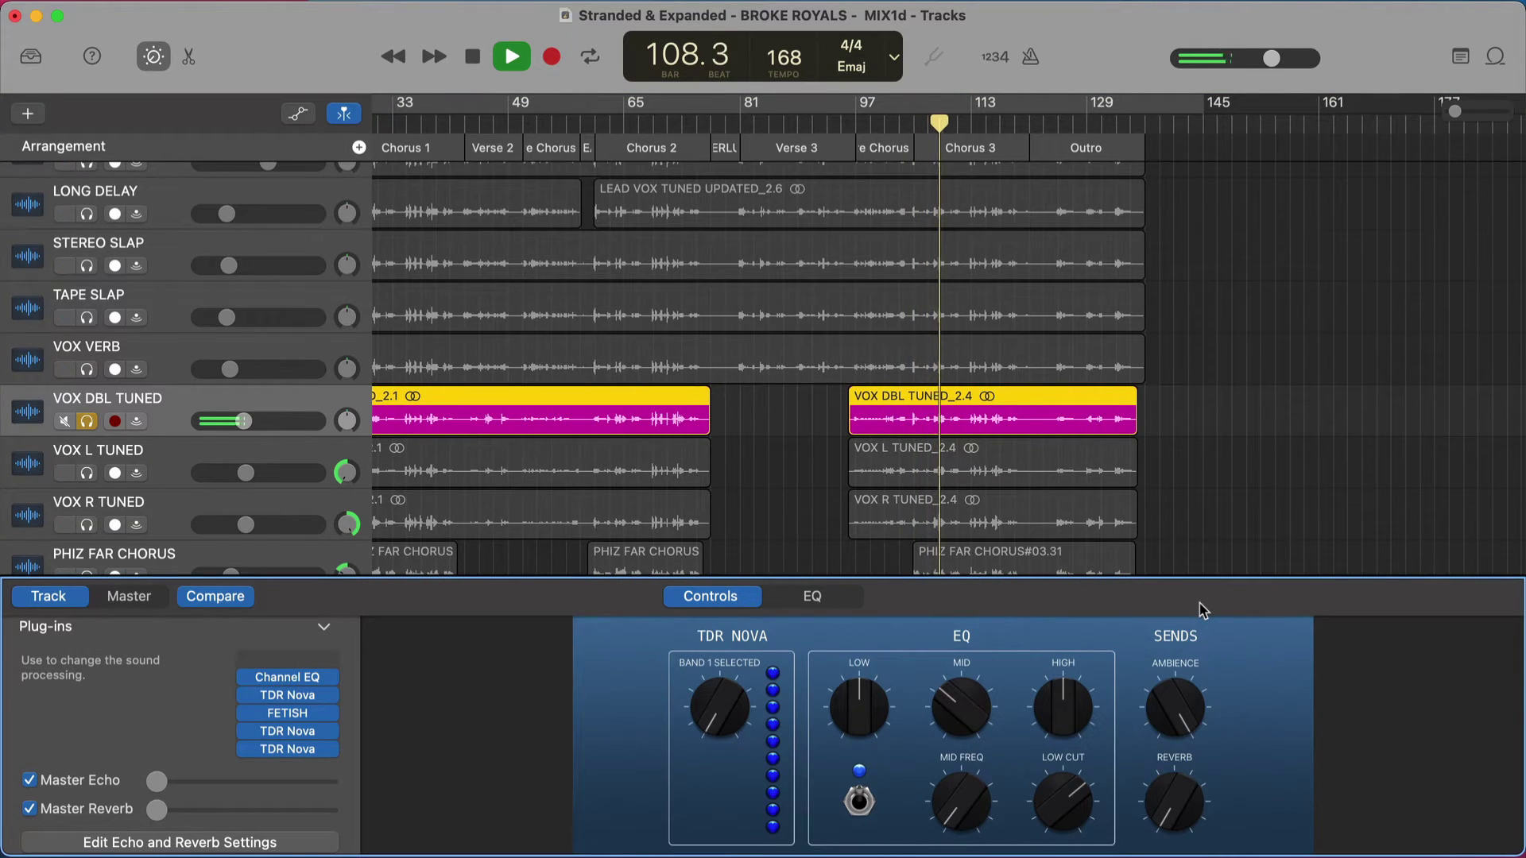
# Lower the Ambience send on VOX DBL TUNED to below halfway, checking it with a short playback.
pyautogui.press('space')
pyautogui.moveTo(1176, 710); pyautogui.dragTo(1157, 839)
pyautogui.press('space')
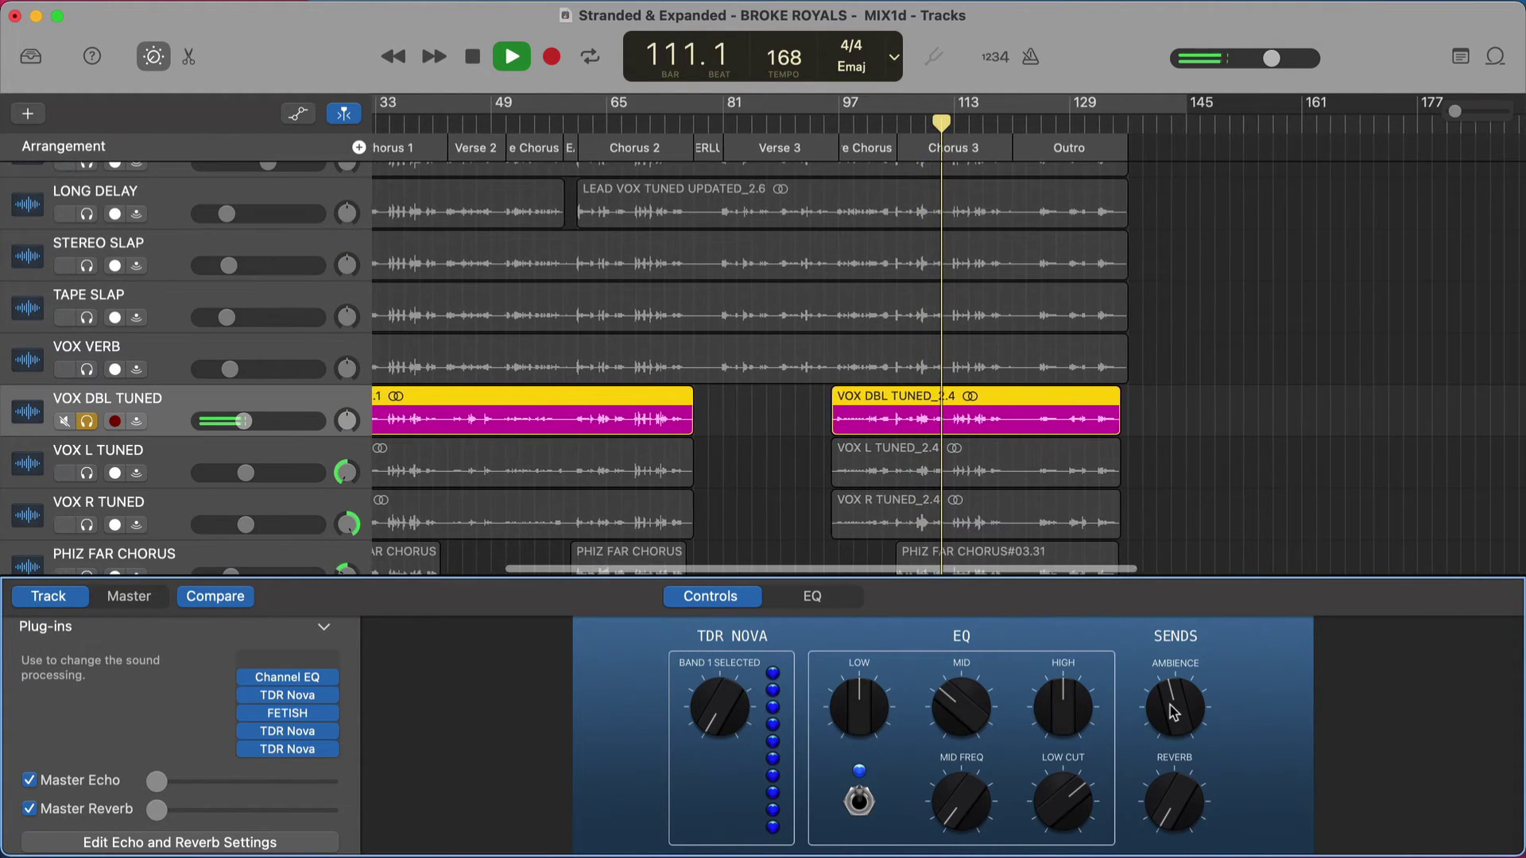
pyautogui.press('space')
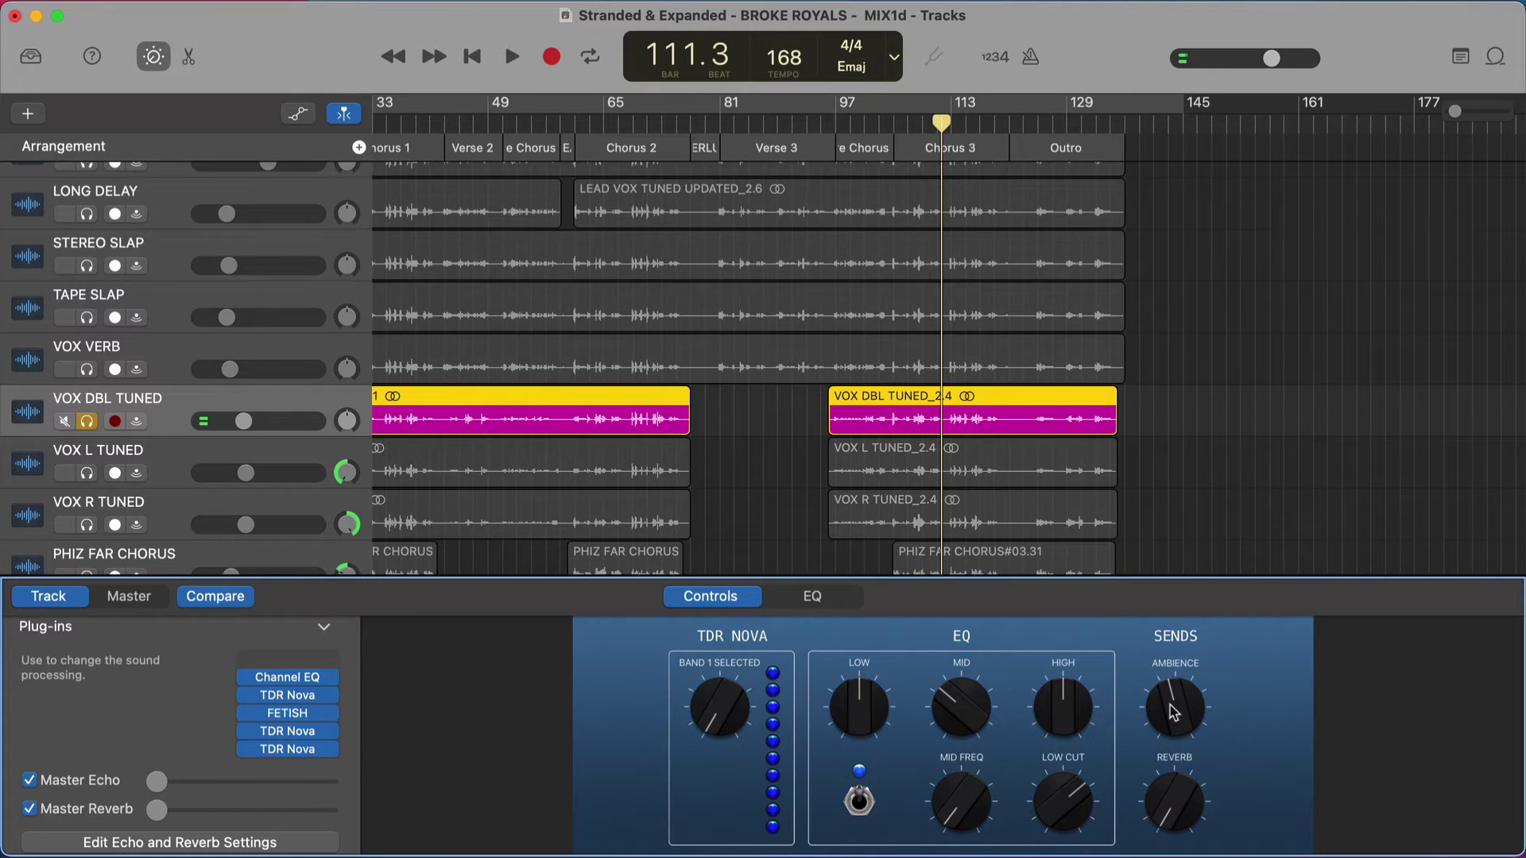
pyautogui.scroll(-5, 1175, 711)
pyautogui.scroll(2, 1174, 711)
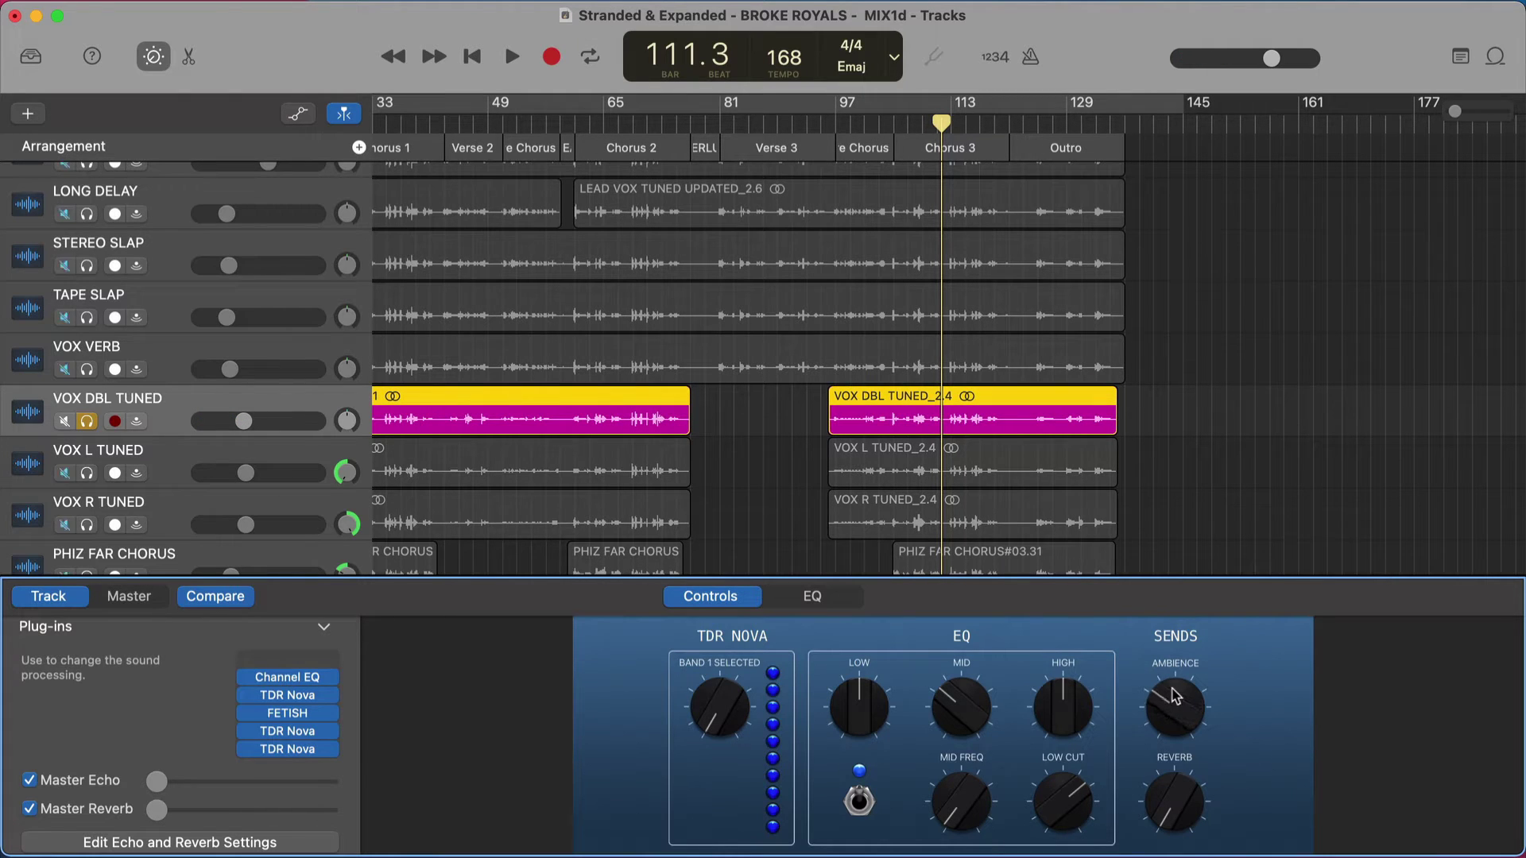
# Audition VOX DBL TUNED with its Reverb send slightly past halfway, and return the send to minimum.
pyautogui.moveTo(1176, 814); pyautogui.dragTo(1212, 664)
pyautogui.press('space')
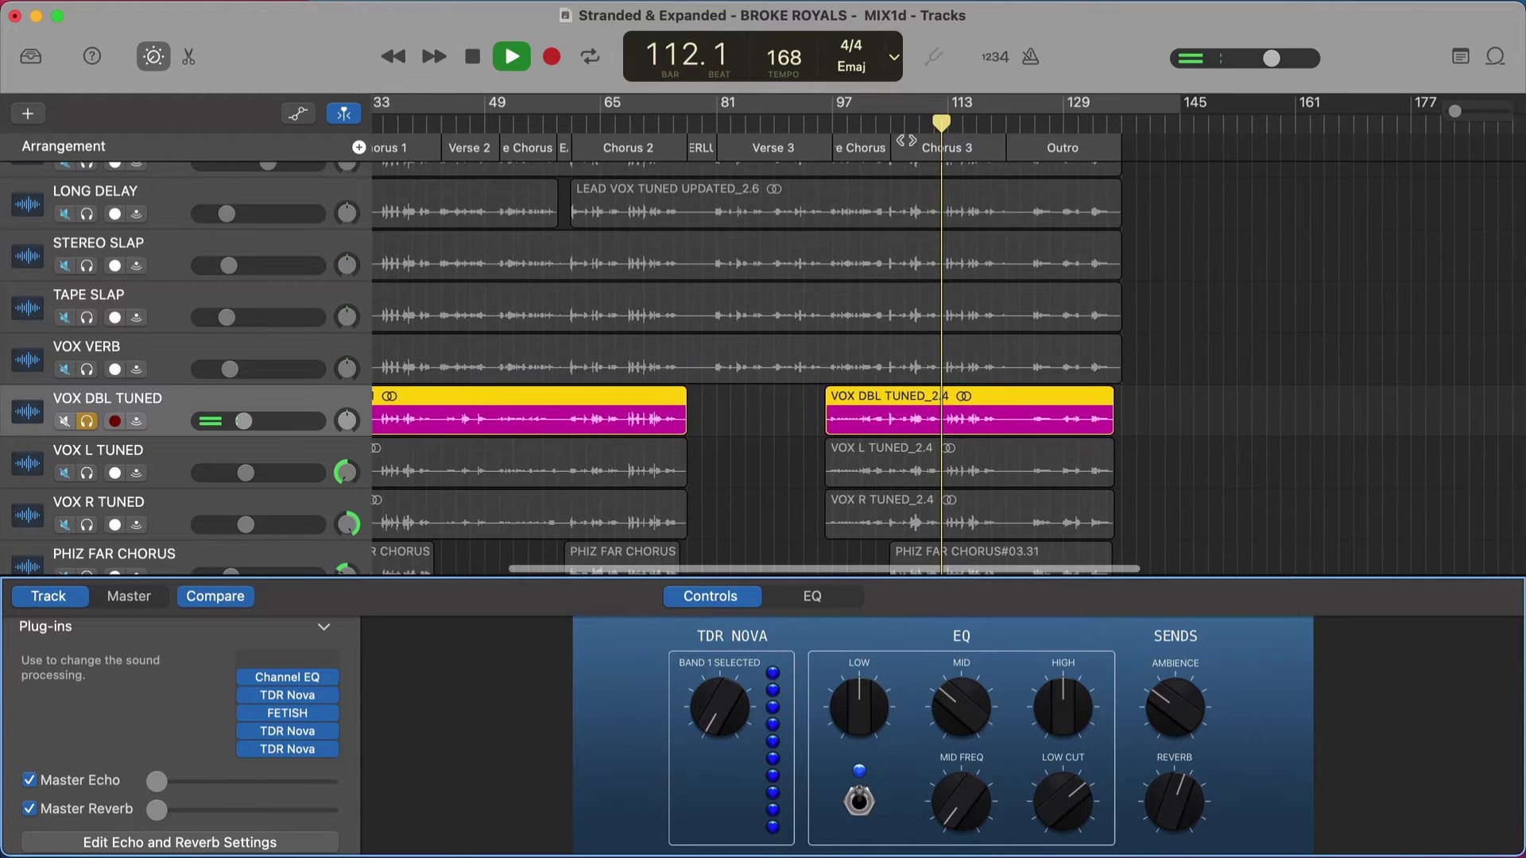
pyautogui.scroll(-1, 866, 332)
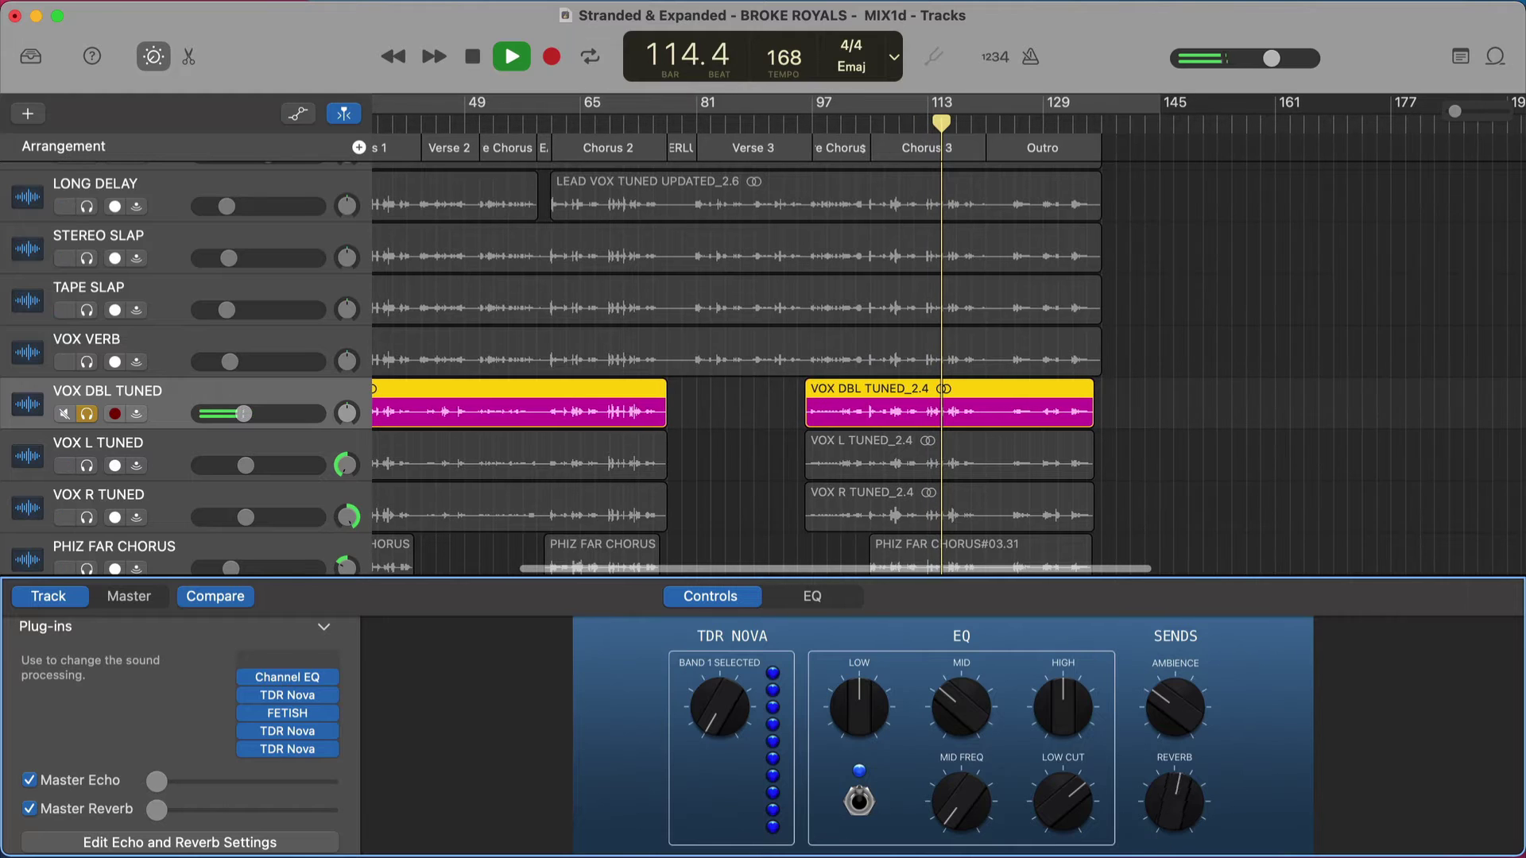
pyautogui.moveTo(1137, 726); pyautogui.dragTo(1172, 804)
pyautogui.press('space')
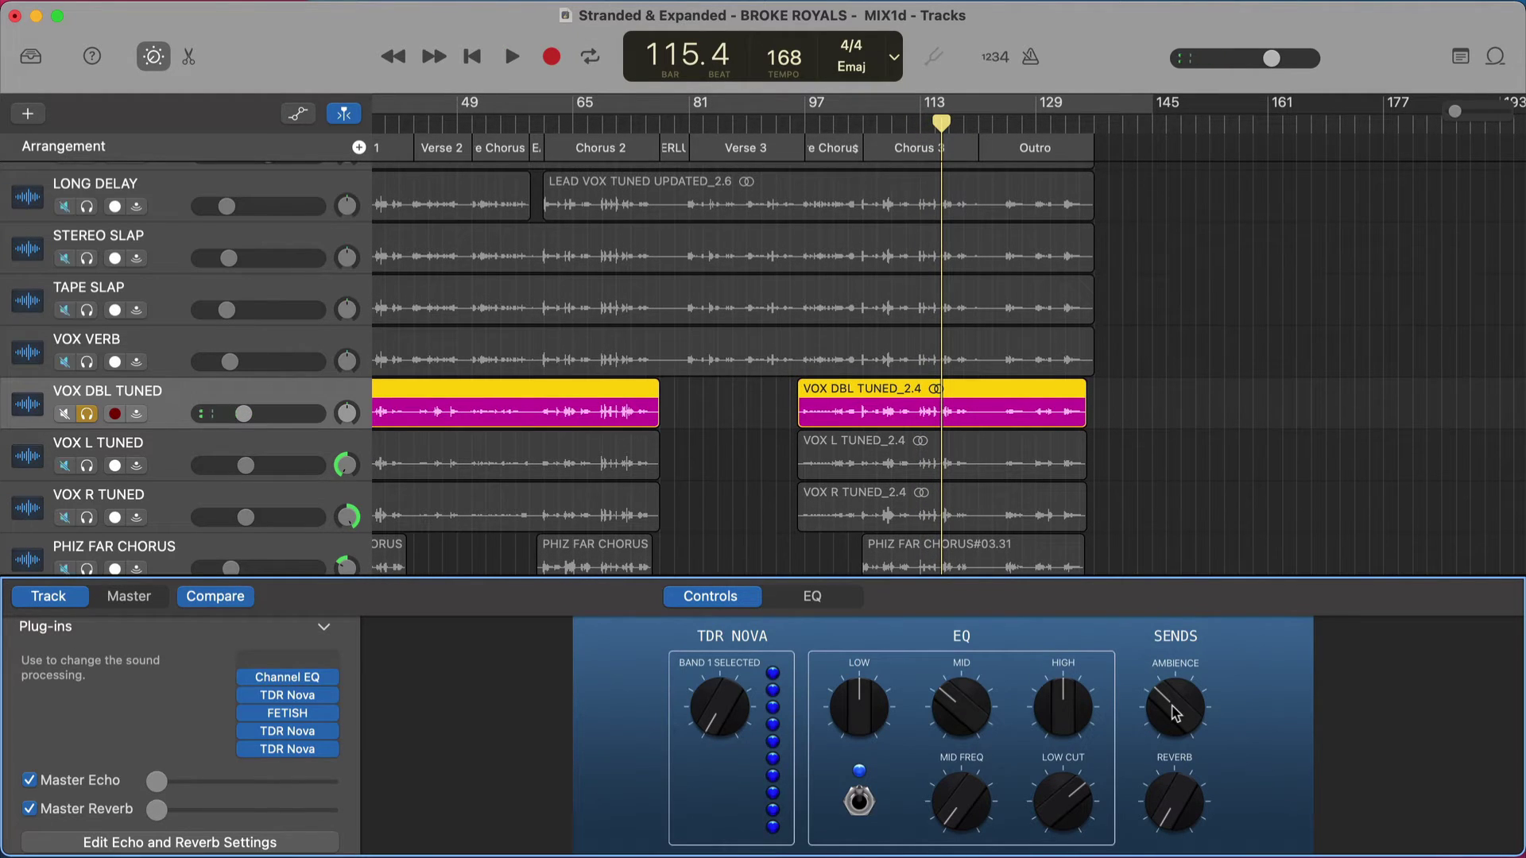
# Examine the Ambience send's master reverb effects and available master sends, return to the track controls, and select VOX L TUNED.
pyautogui.moveTo(1178, 714)
pyautogui.click(1209, 732)
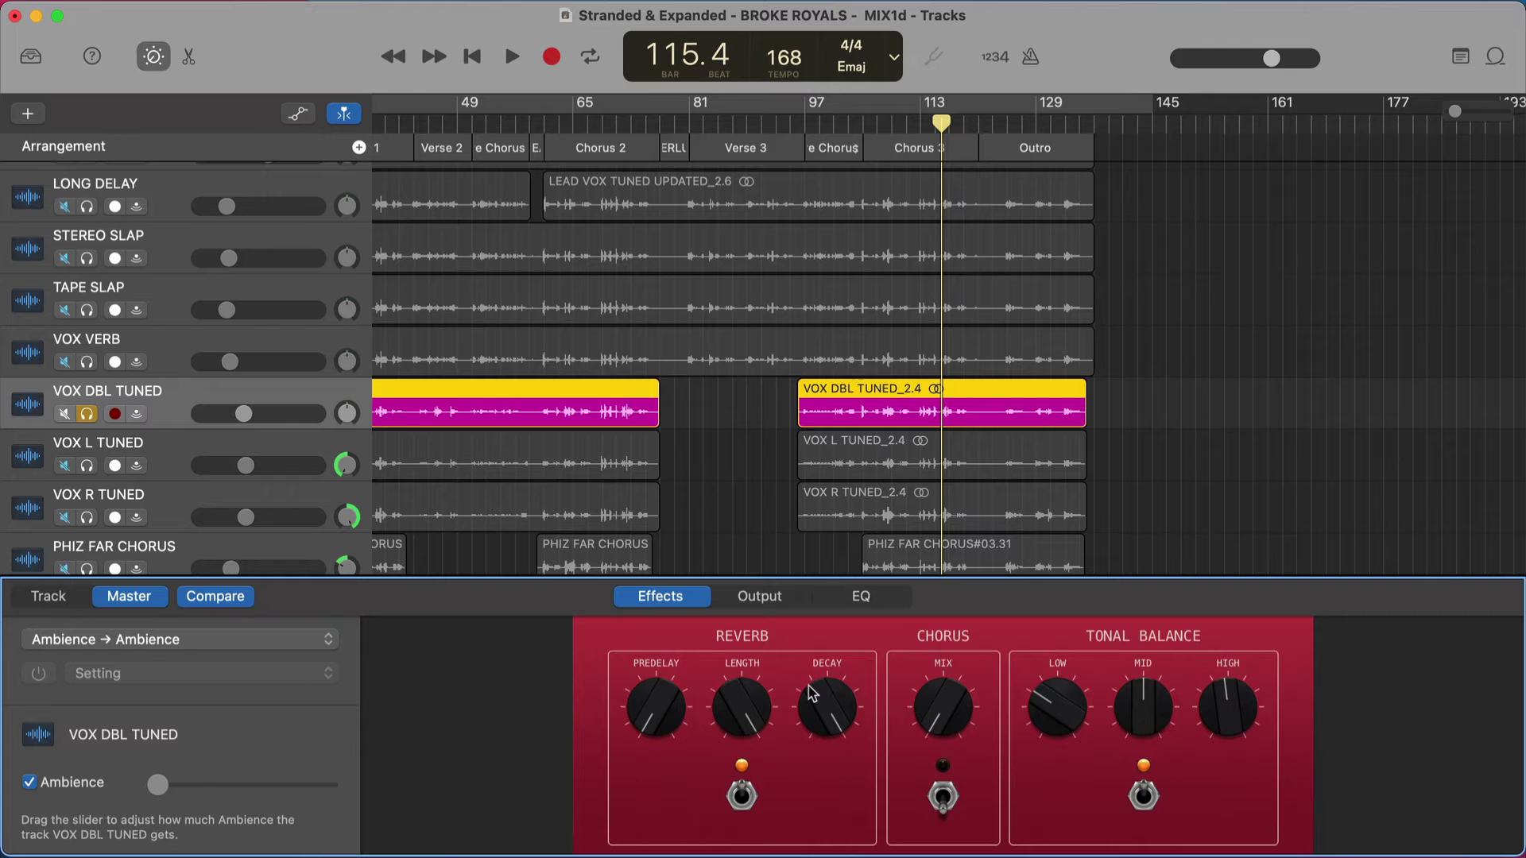
pyautogui.click(44, 600)
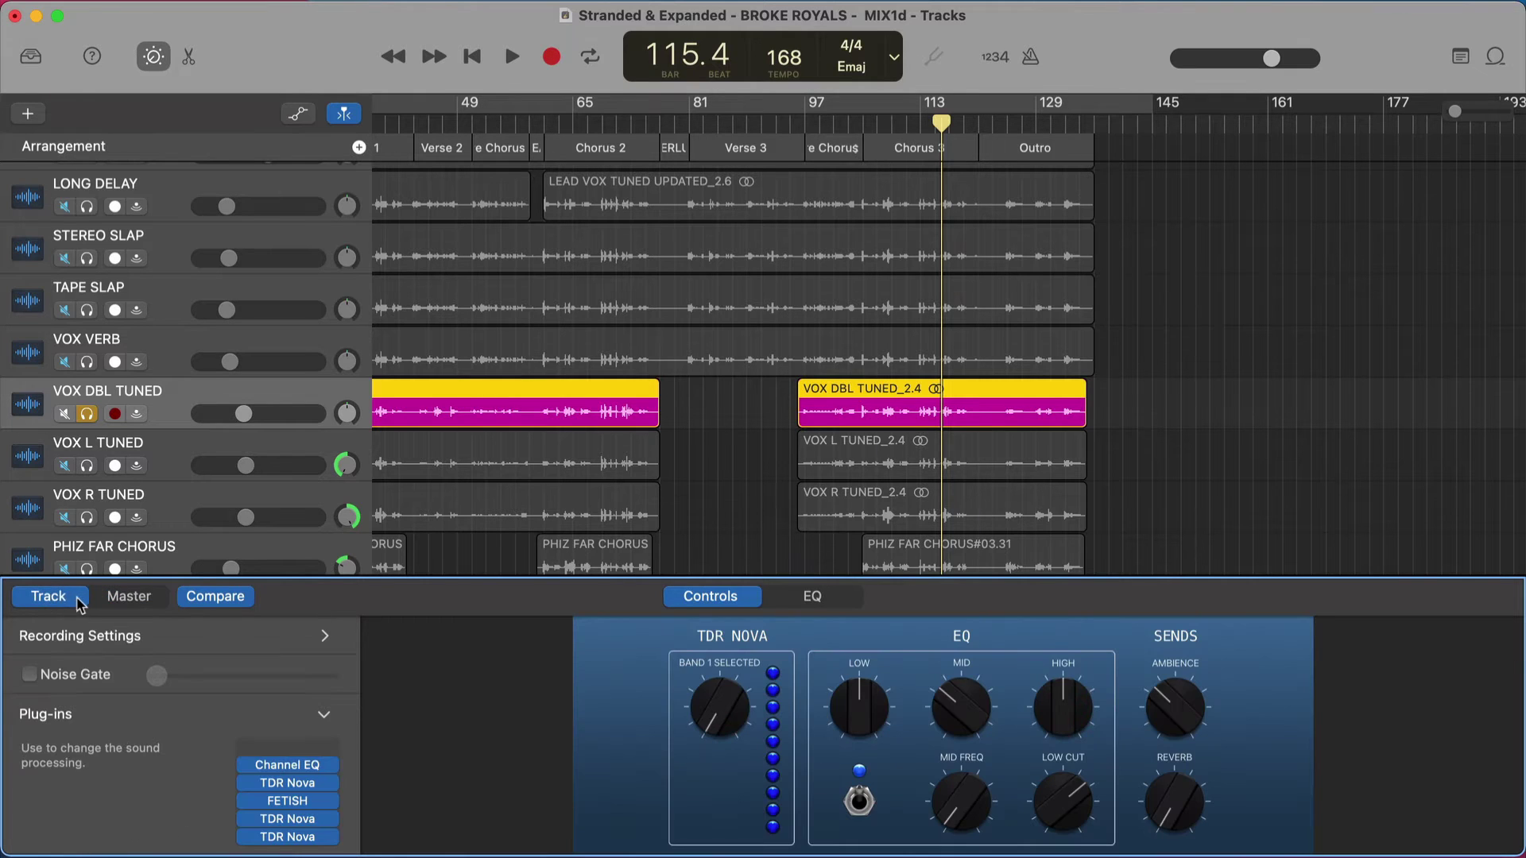
pyautogui.click(117, 598)
pyautogui.click(119, 640)
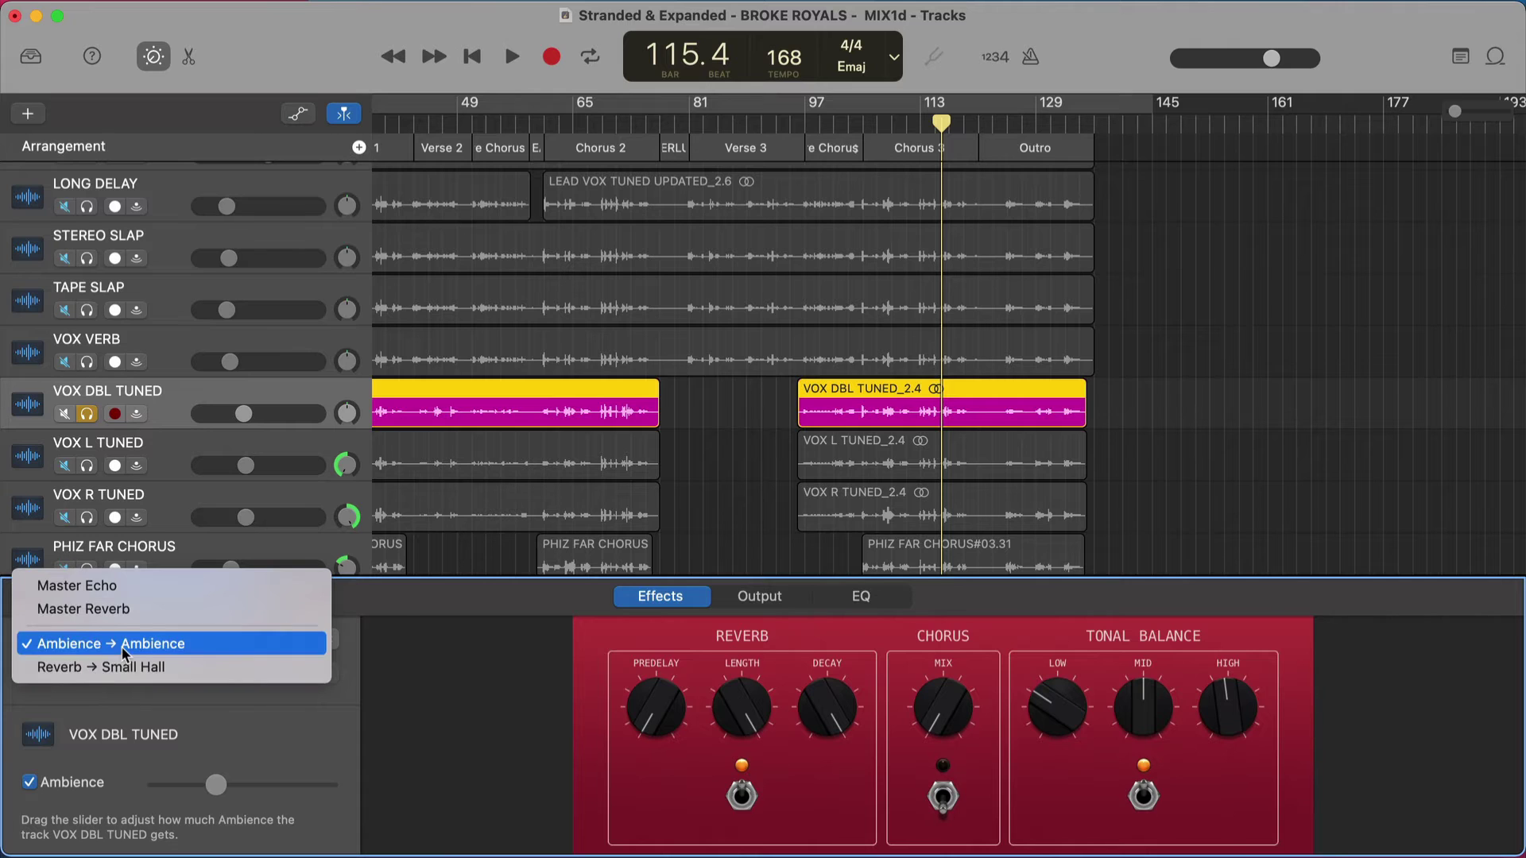
pyautogui.click(124, 690)
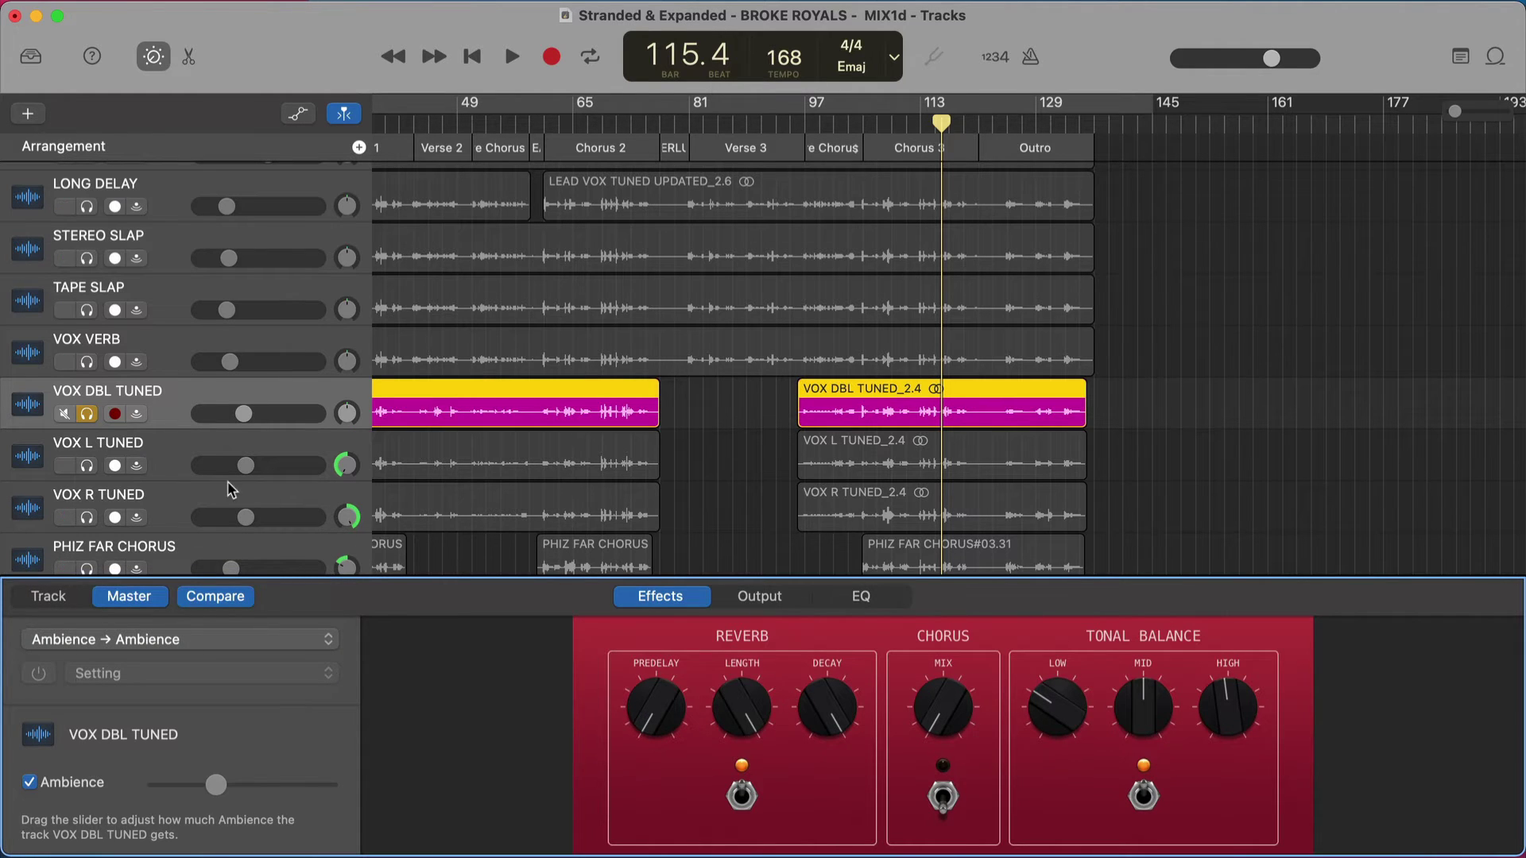
pyautogui.click(53, 598)
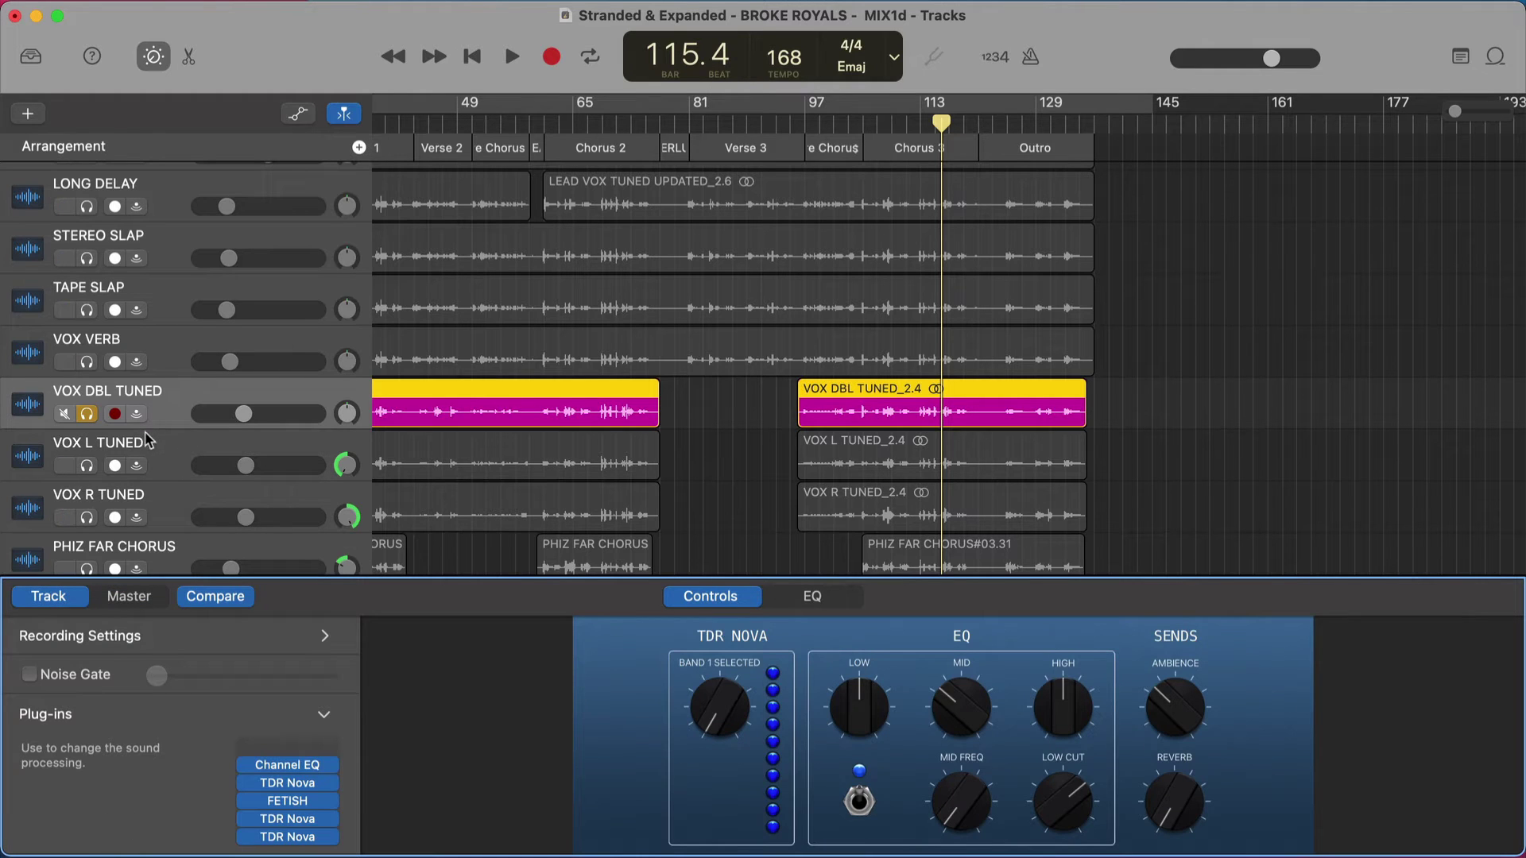
pyautogui.click(193, 460)
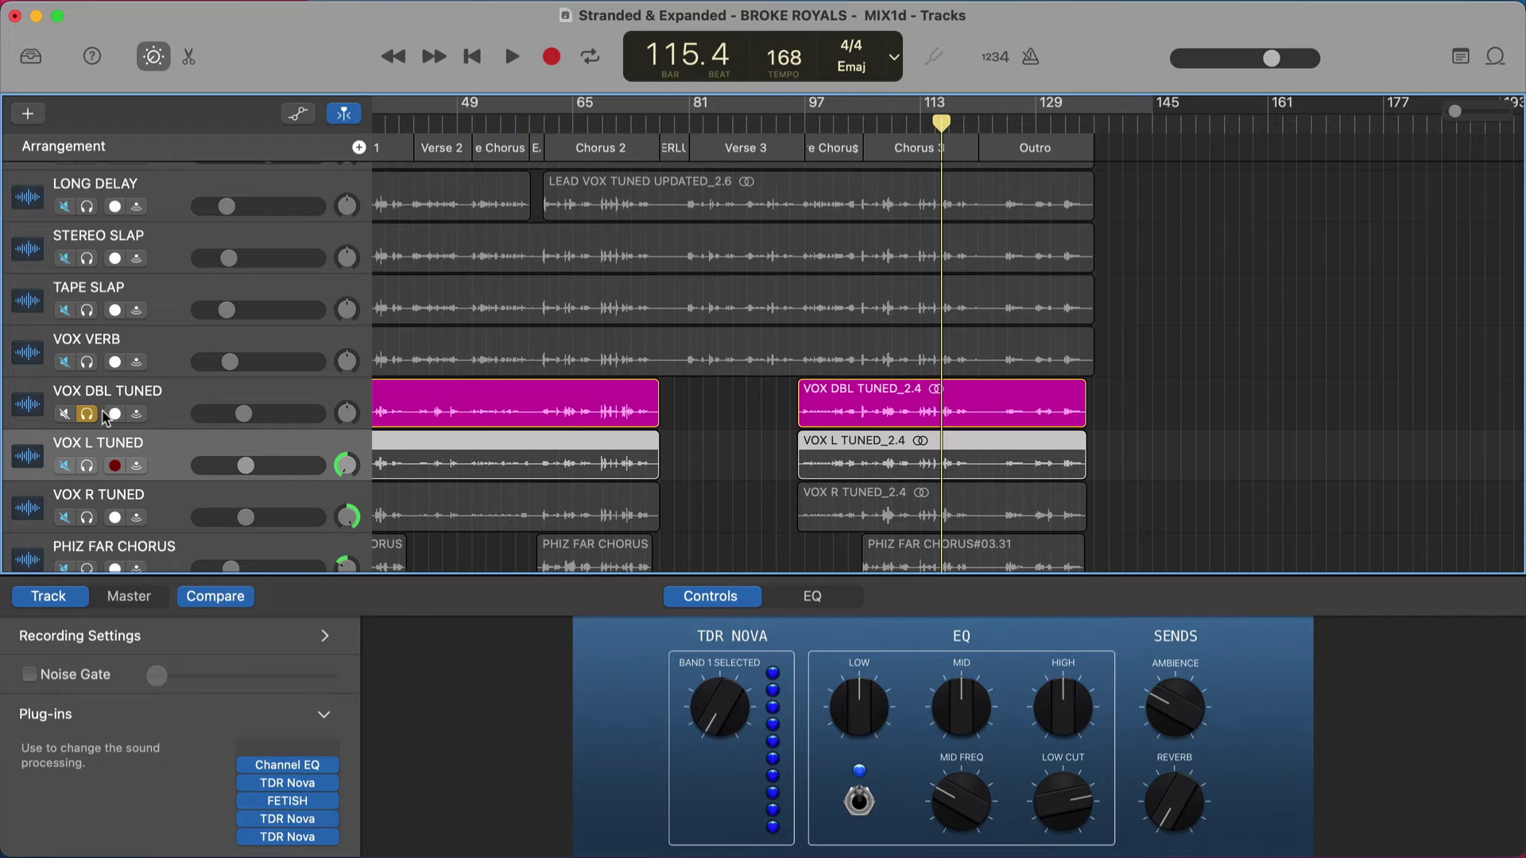
# Compare the EQ and Ambience send settings of VOX DBL TUNED, VOX L TUNED and VOX R TUNED.
pyautogui.click(174, 413)
pyautogui.click(170, 456)
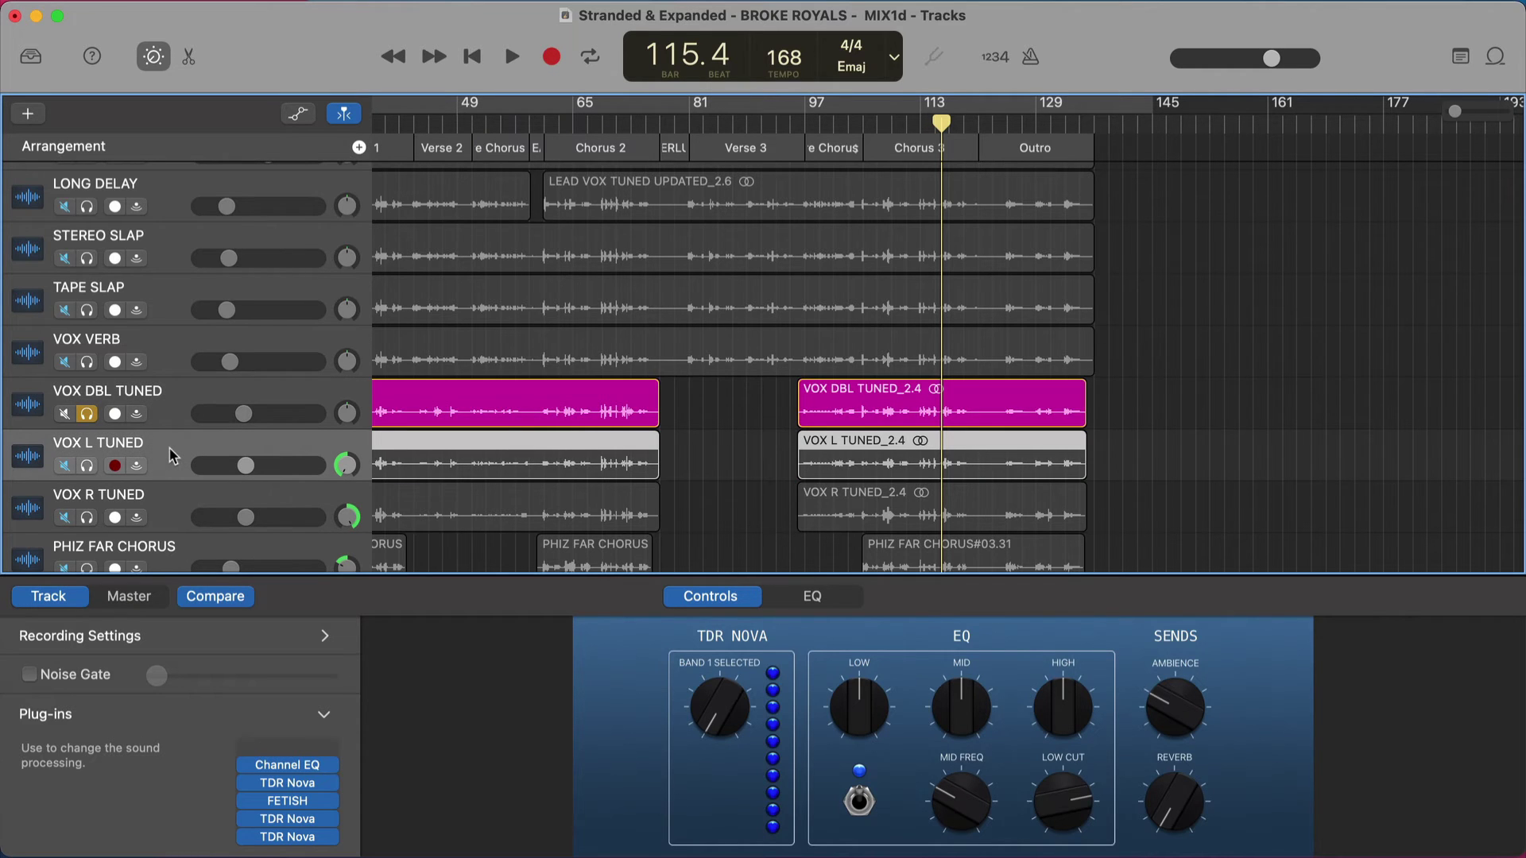
pyautogui.click(182, 408)
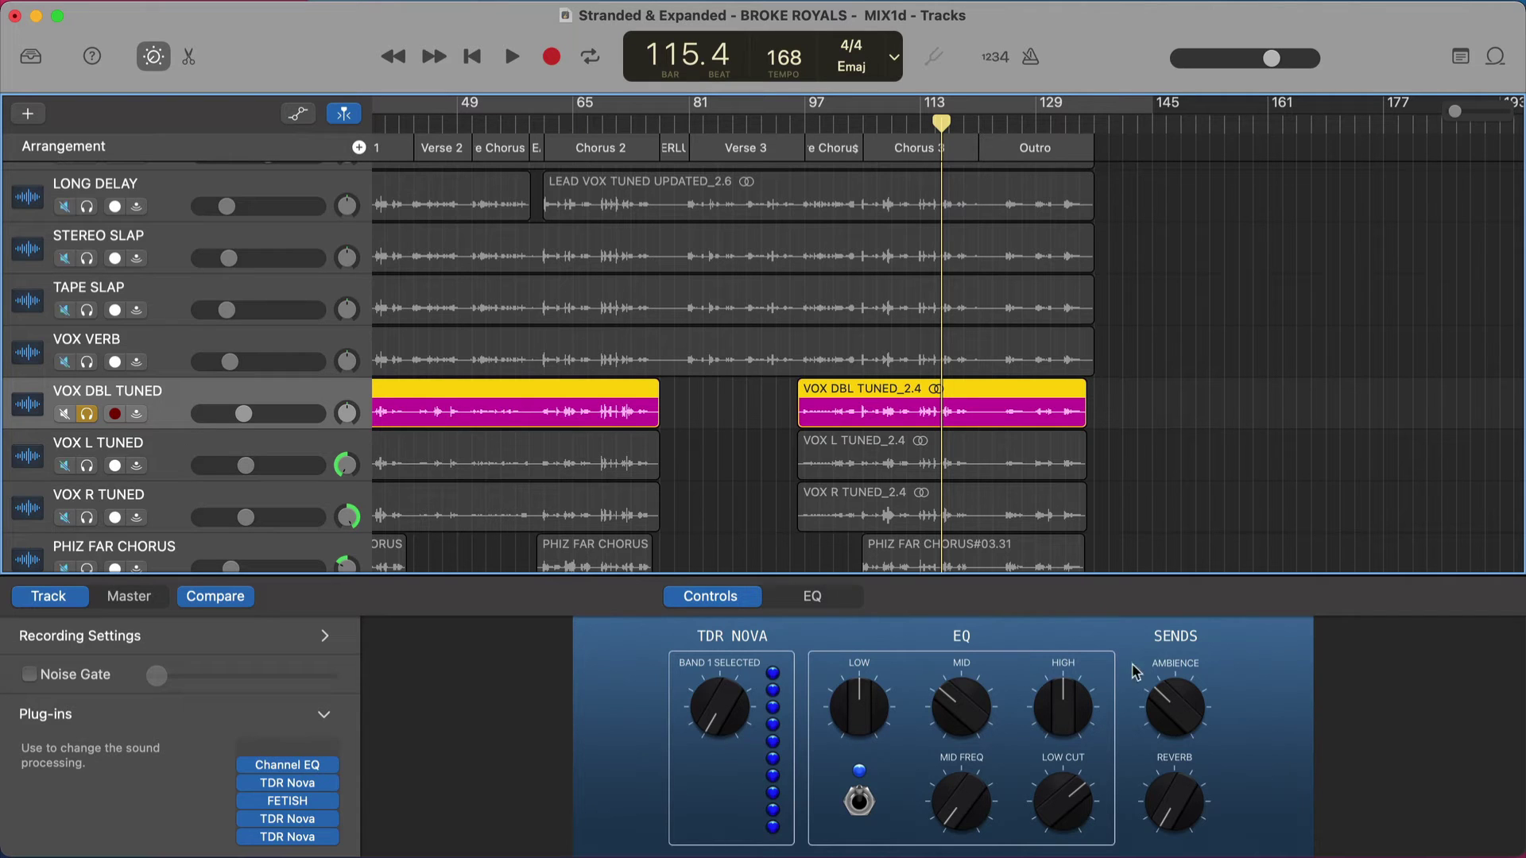
pyautogui.click(1190, 713)
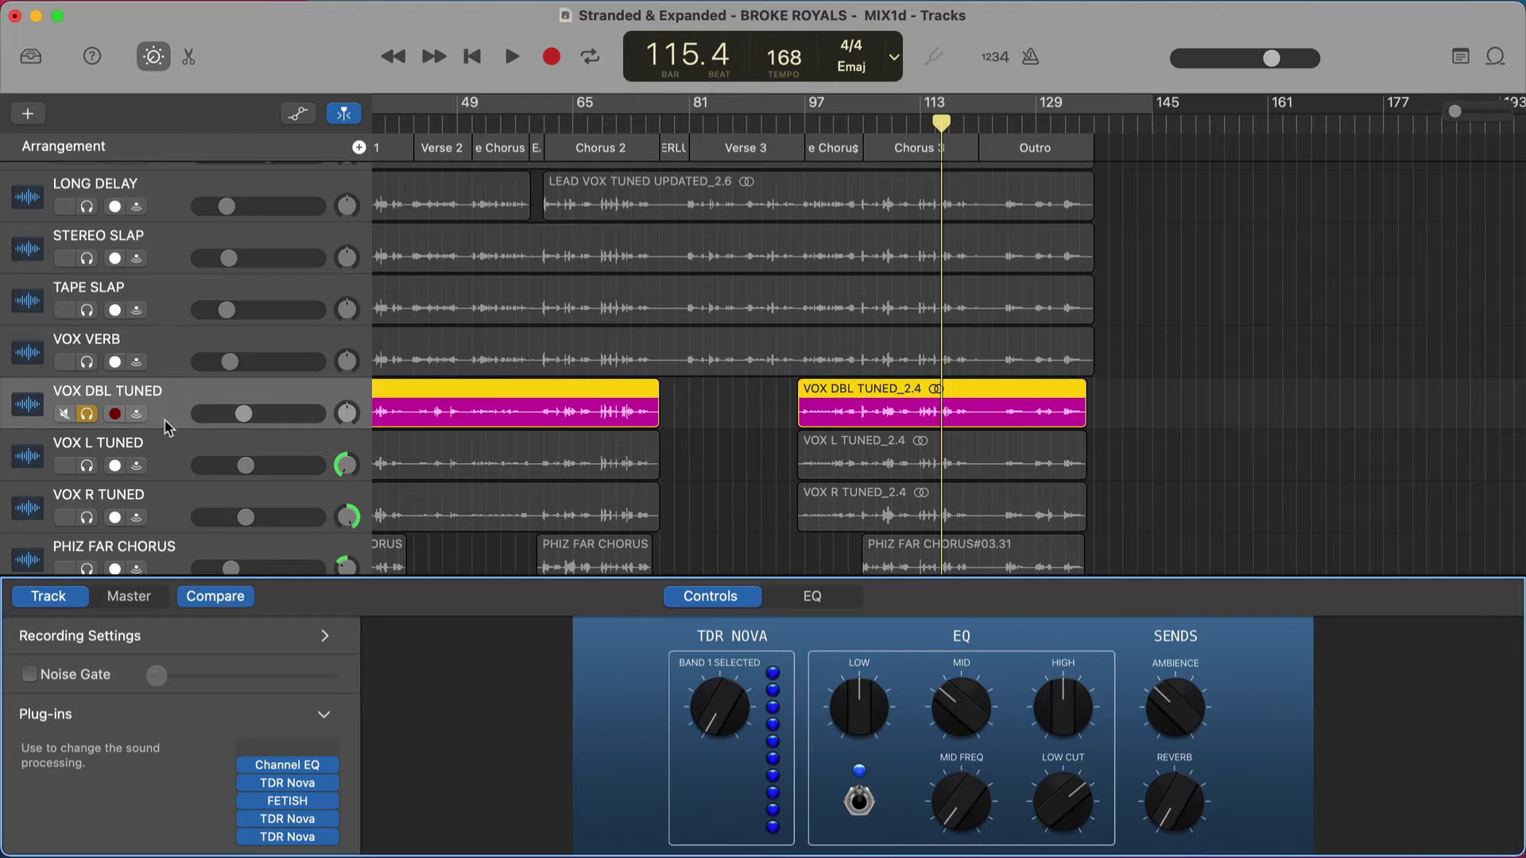
pyautogui.click(174, 457)
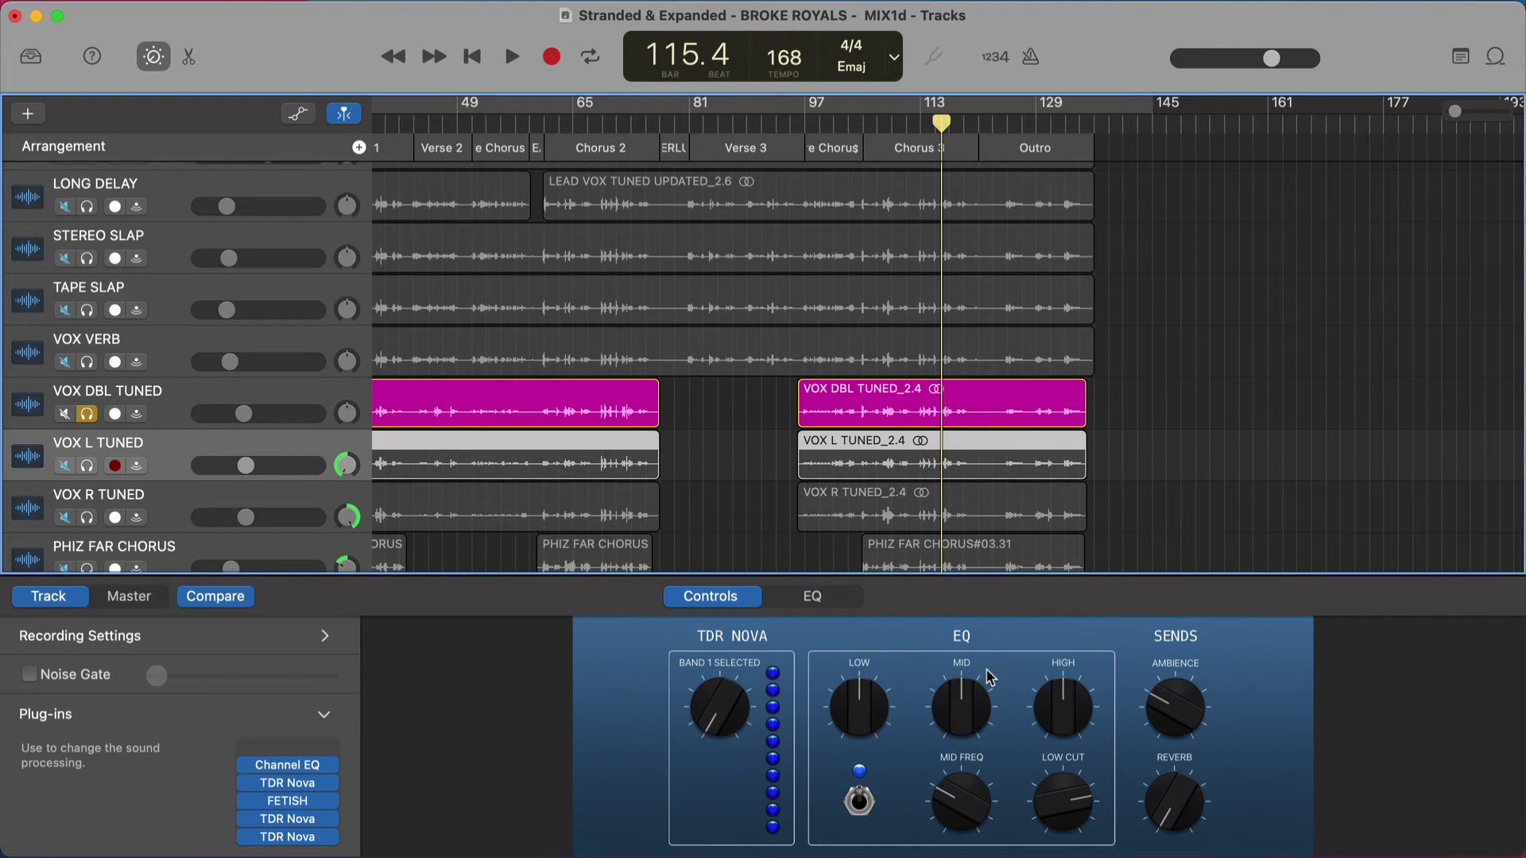
pyautogui.click(172, 511)
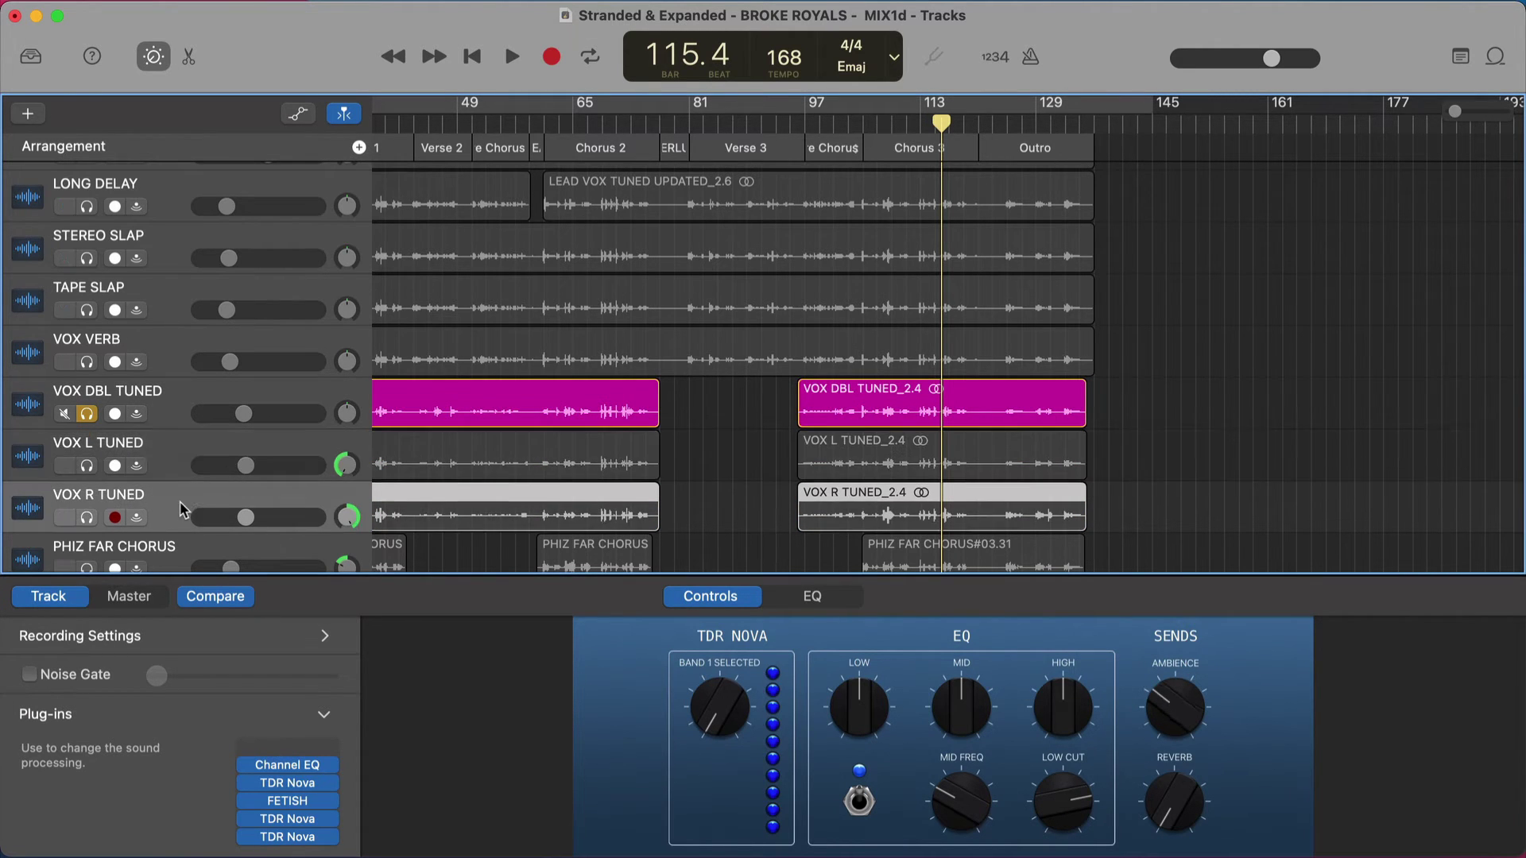
# Clear the solo on VOX DBL TUNED and review the controls of the two PHIZ FAR CHORUS tracks.
pyautogui.scroll(-4, 179, 497)
pyautogui.scroll(-3, 184, 483)
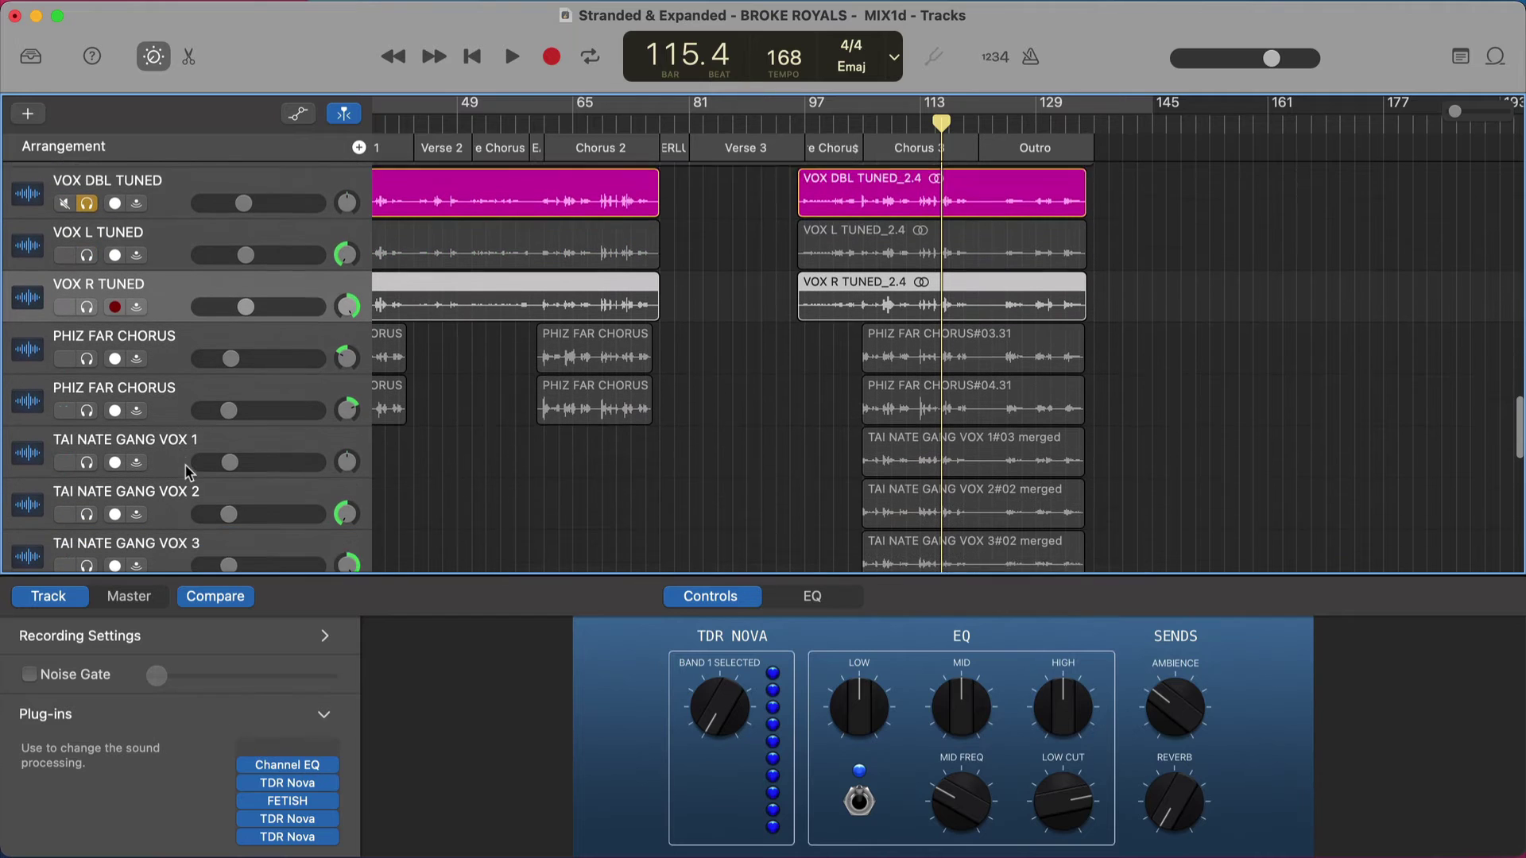
pyautogui.press('ctrl+alt+super+s')
pyautogui.scroll(-2, 200, 409)
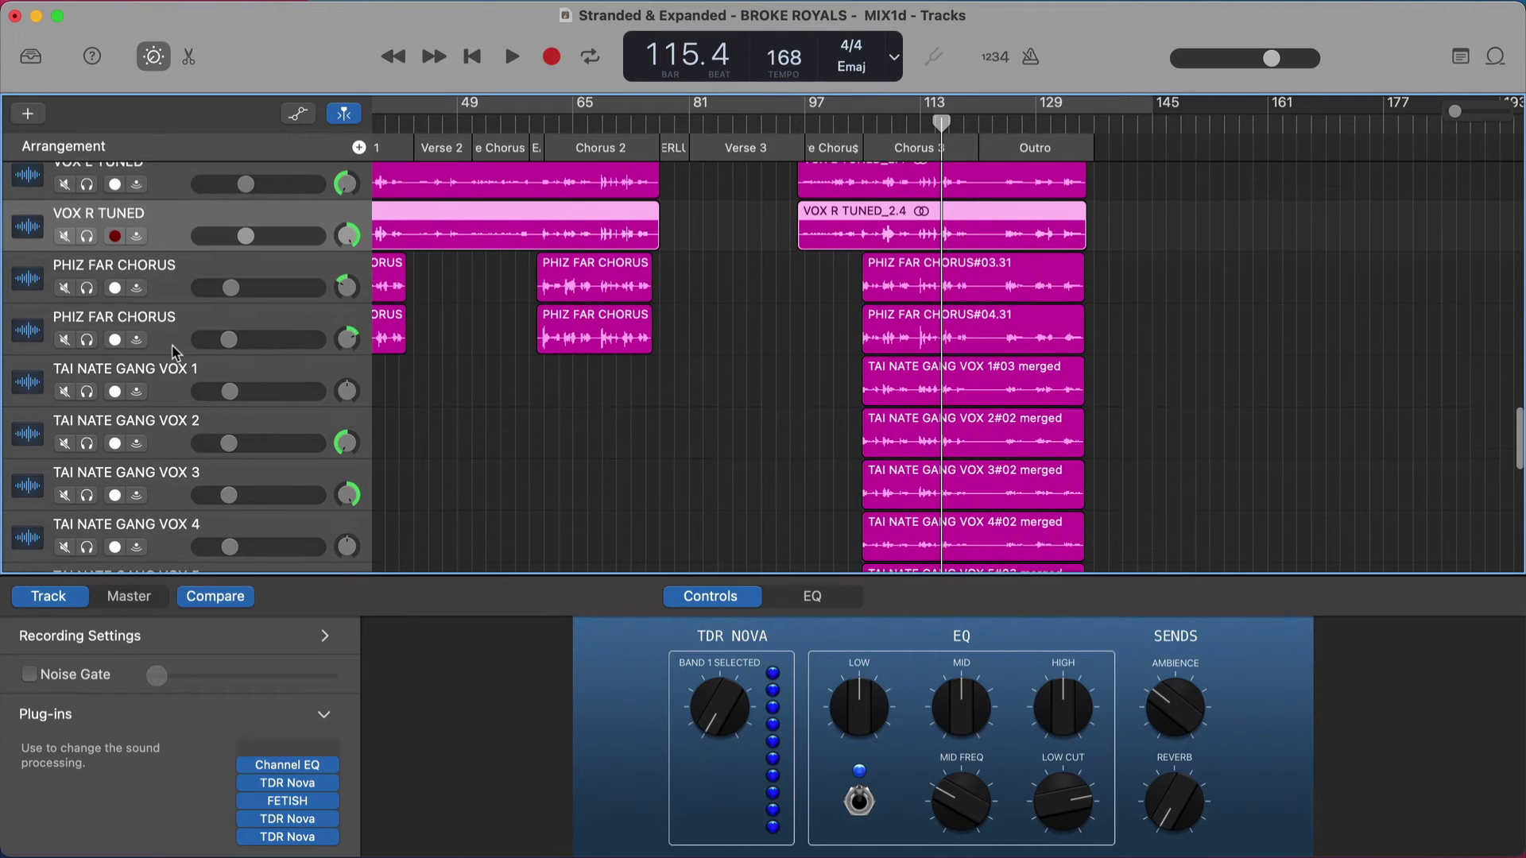
pyautogui.click(177, 289)
pyautogui.click(170, 333)
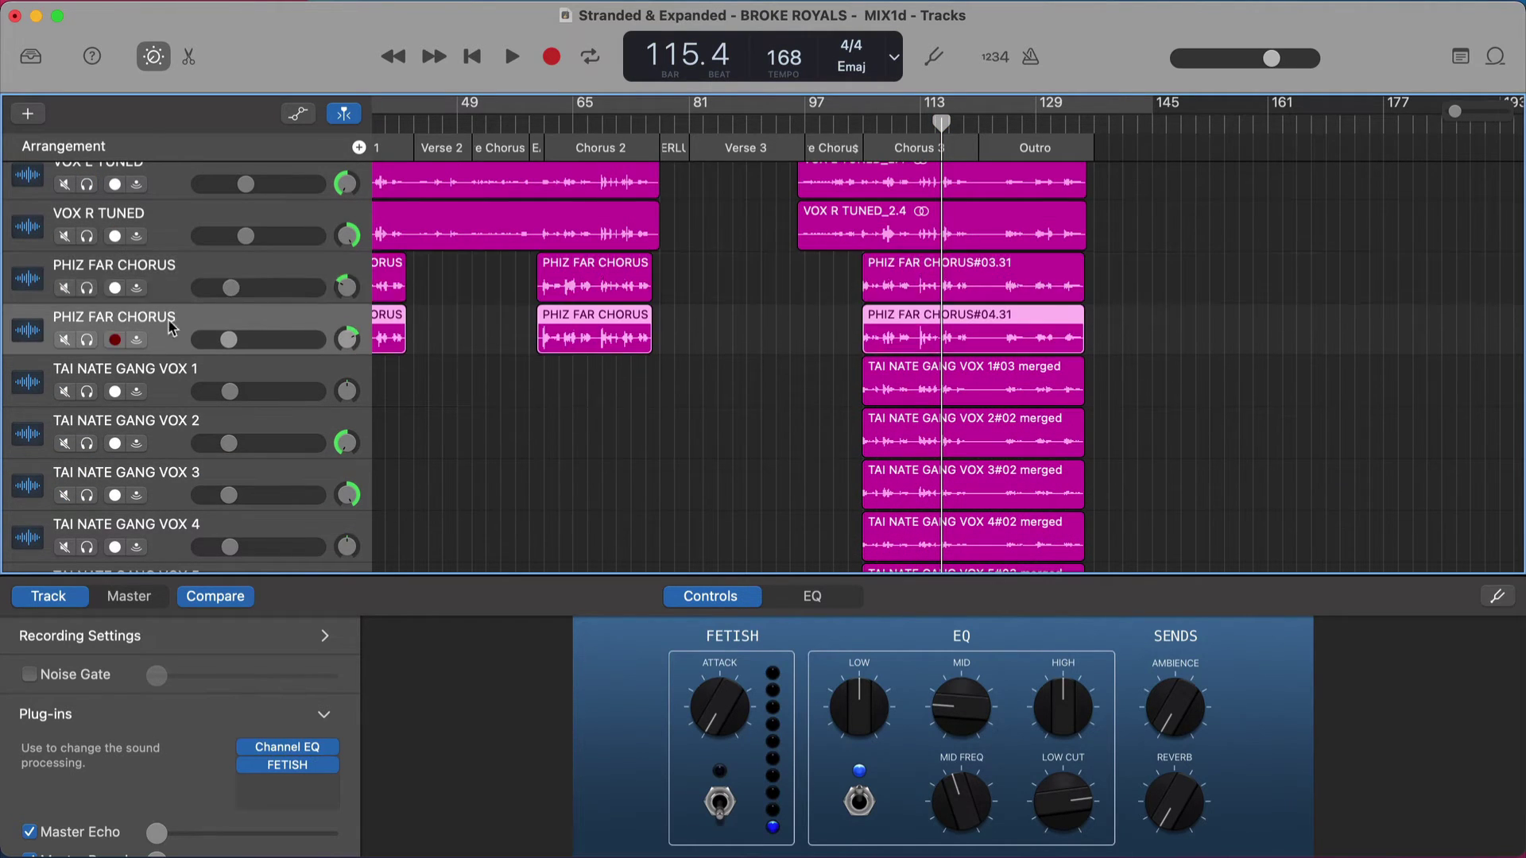
# Play the second PHIZ FAR CHORUS track soloed from early in Chorus 3, add the first one to the solo, and clear both solos.
pyautogui.press('s')
pyautogui.click(878, 119)
pyautogui.press('space')
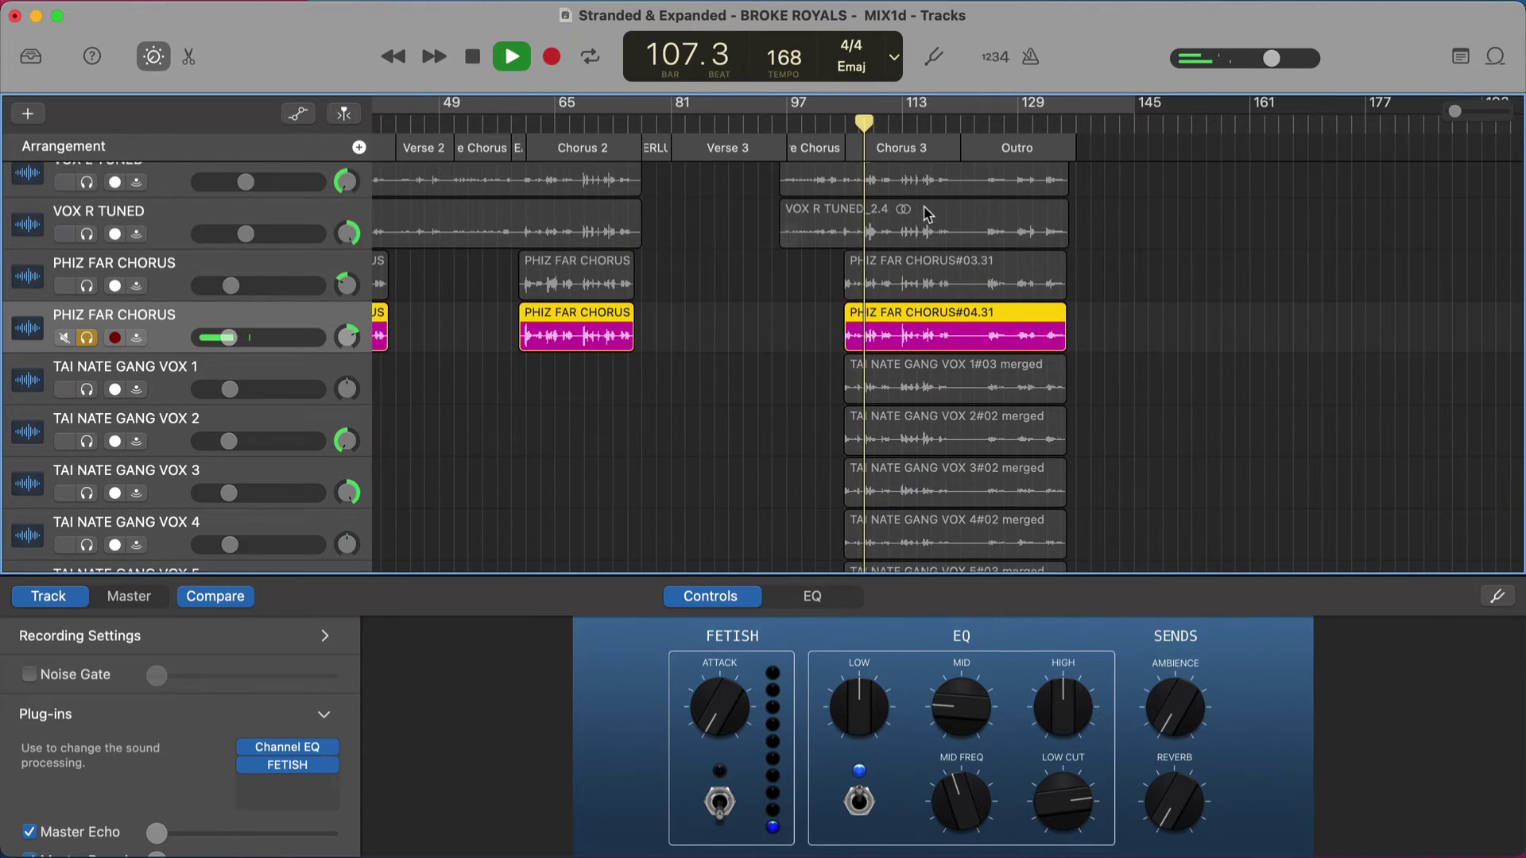
pyautogui.click(88, 286)
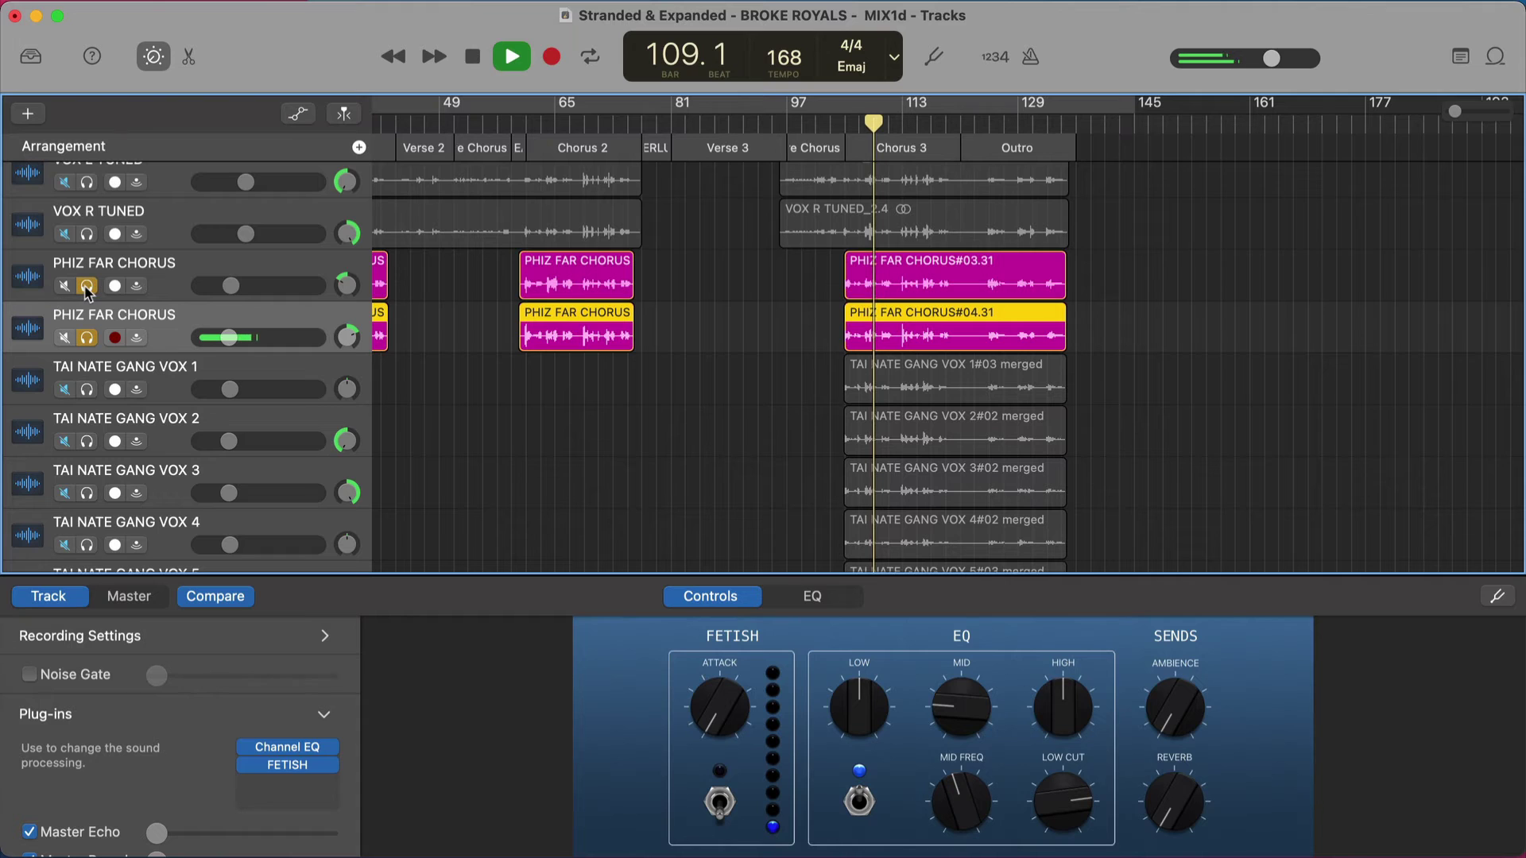
pyautogui.press('space')
pyautogui.click(88, 286)
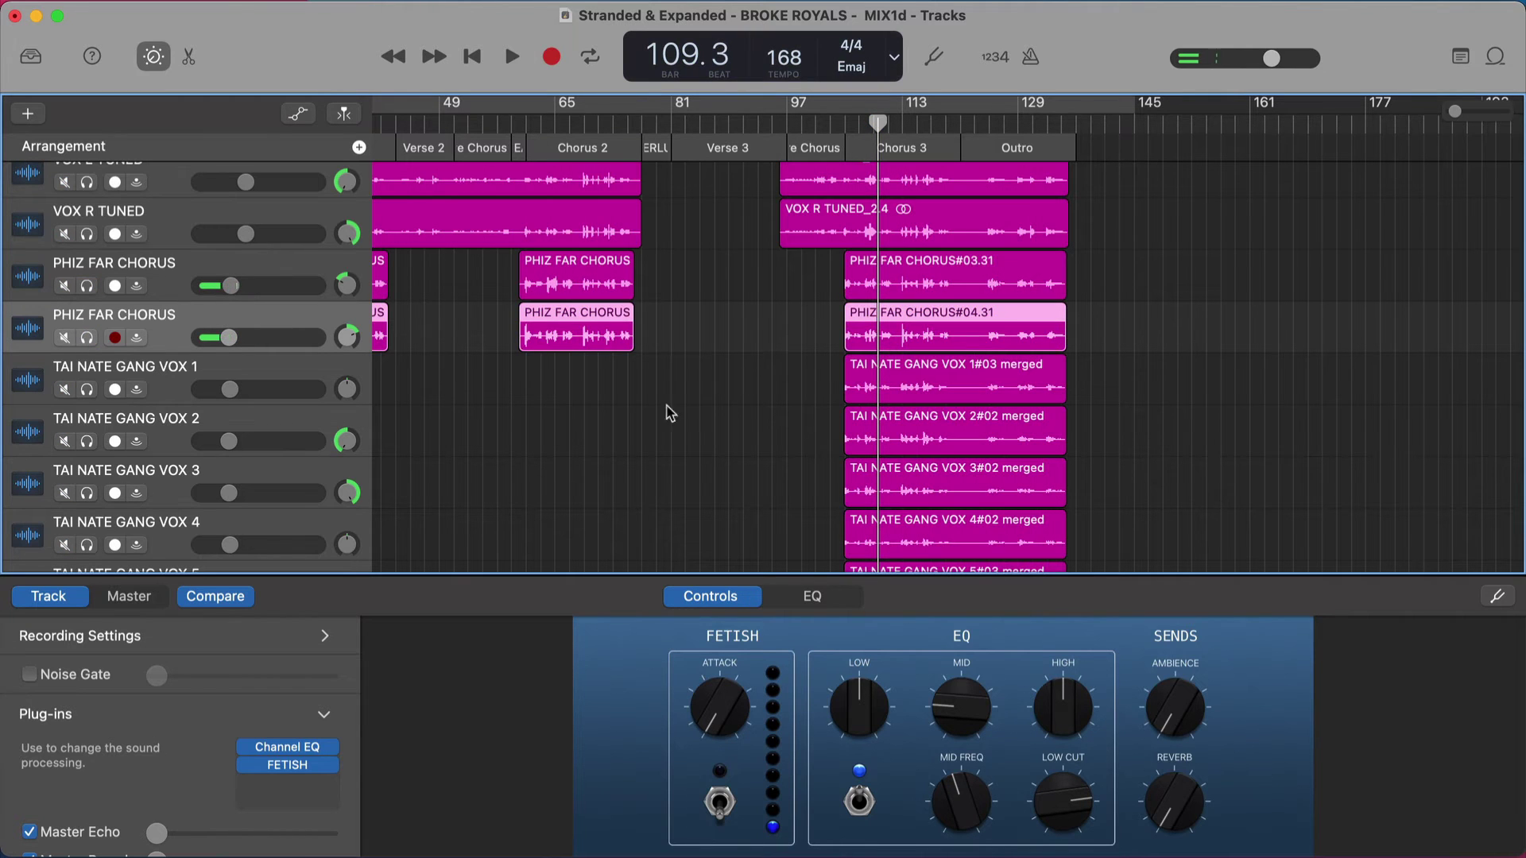
# Solo the six gang vocal tracks and OUTRO PHIZ VOX, play them briefly in Chorus 3, and show the first gang vocal's controls.
pyautogui.moveTo(88, 390); pyautogui.dragTo(88, 544)
pyautogui.scroll(-3, 86, 541)
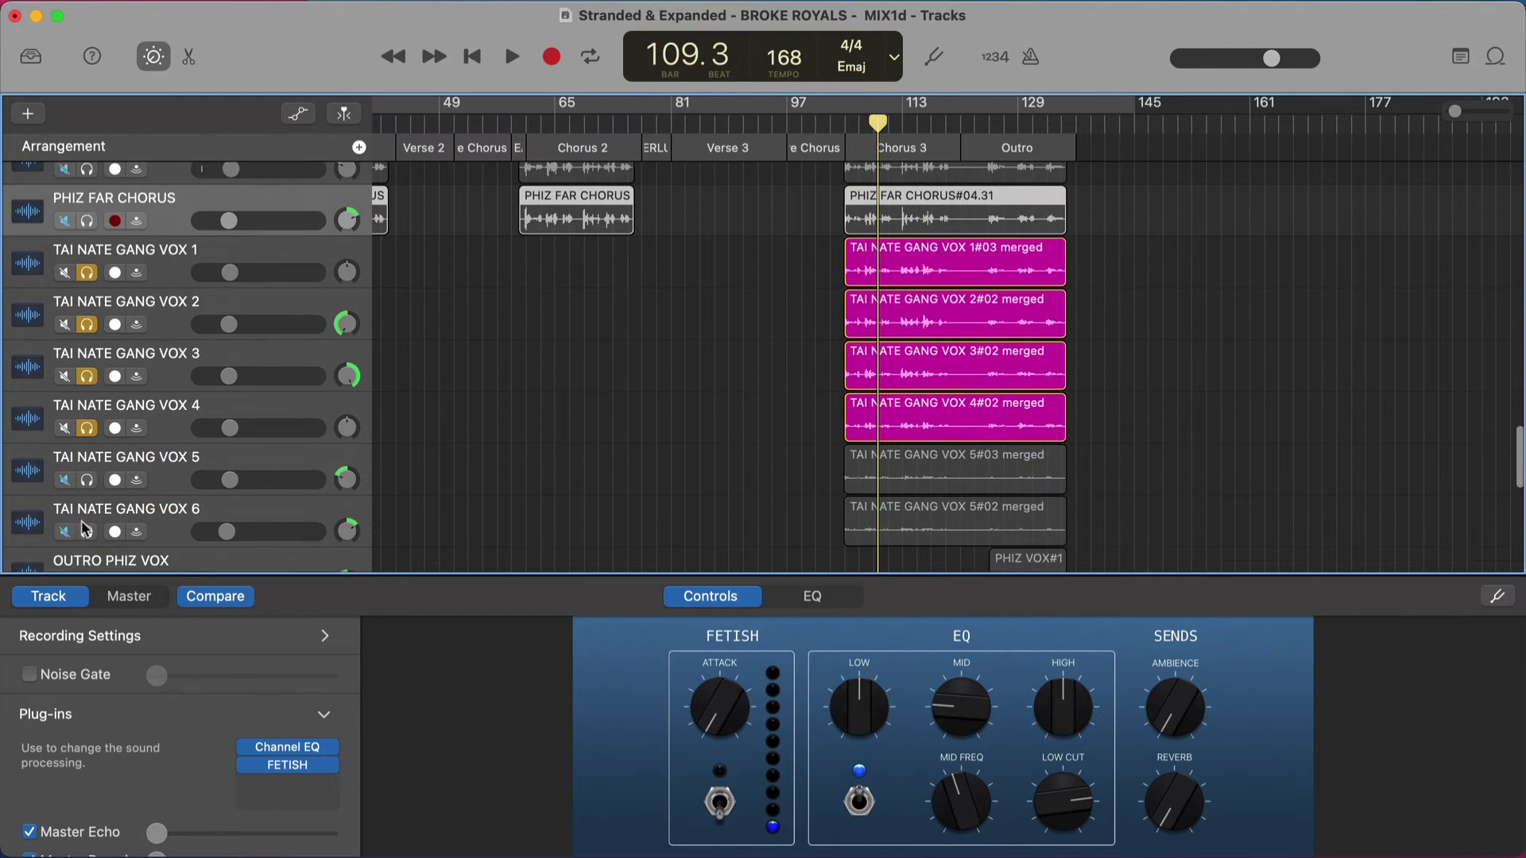
pyautogui.moveTo(87, 480); pyautogui.dragTo(89, 557)
pyautogui.scroll(-2, 91, 529)
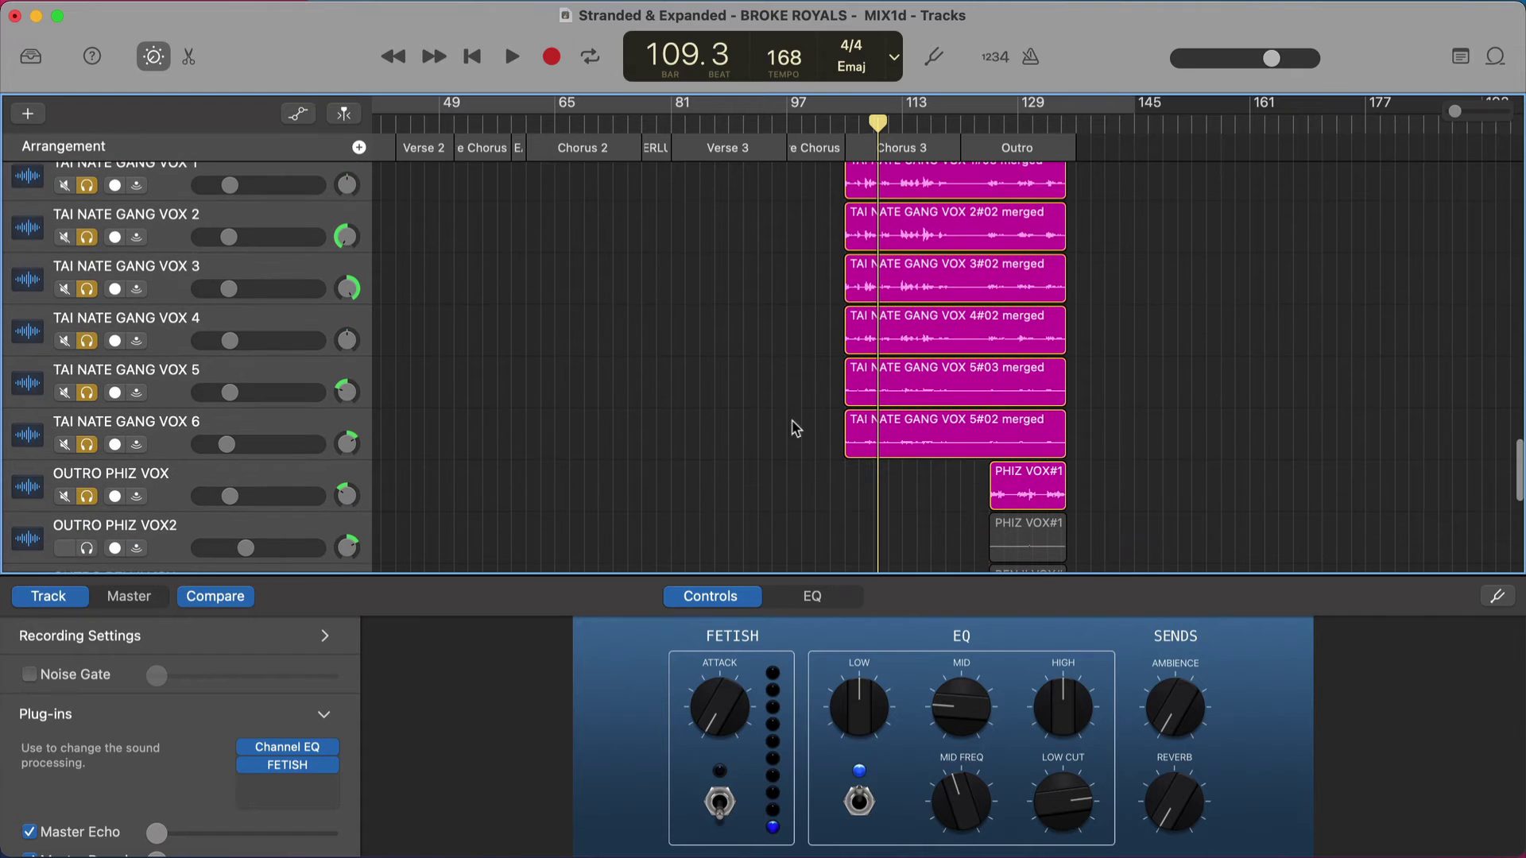
pyautogui.press('space')
pyautogui.scroll(4, 167, 294)
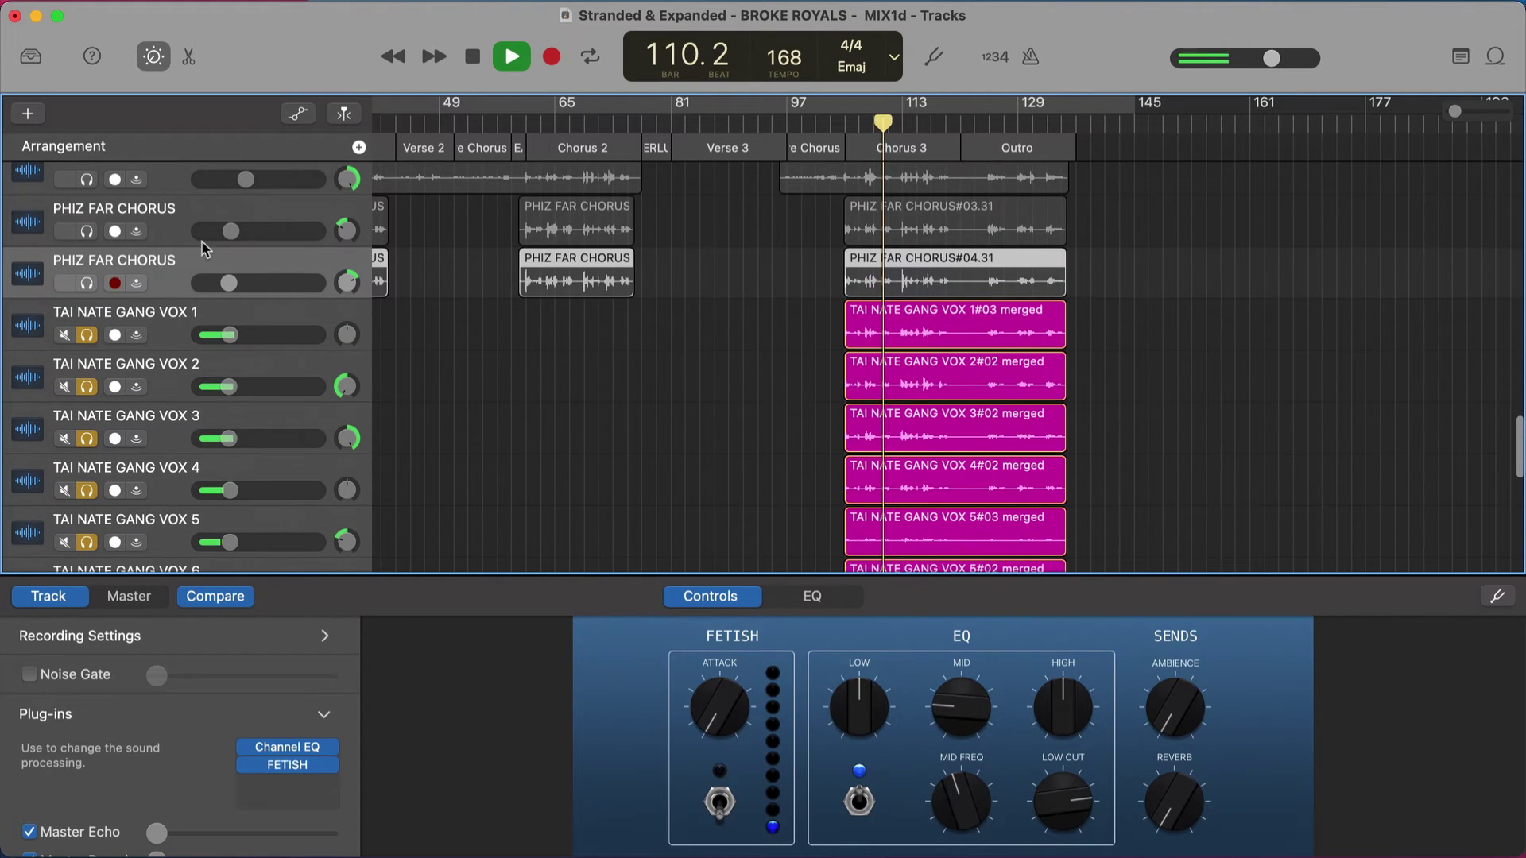
pyautogui.click(159, 309)
pyautogui.press('space')
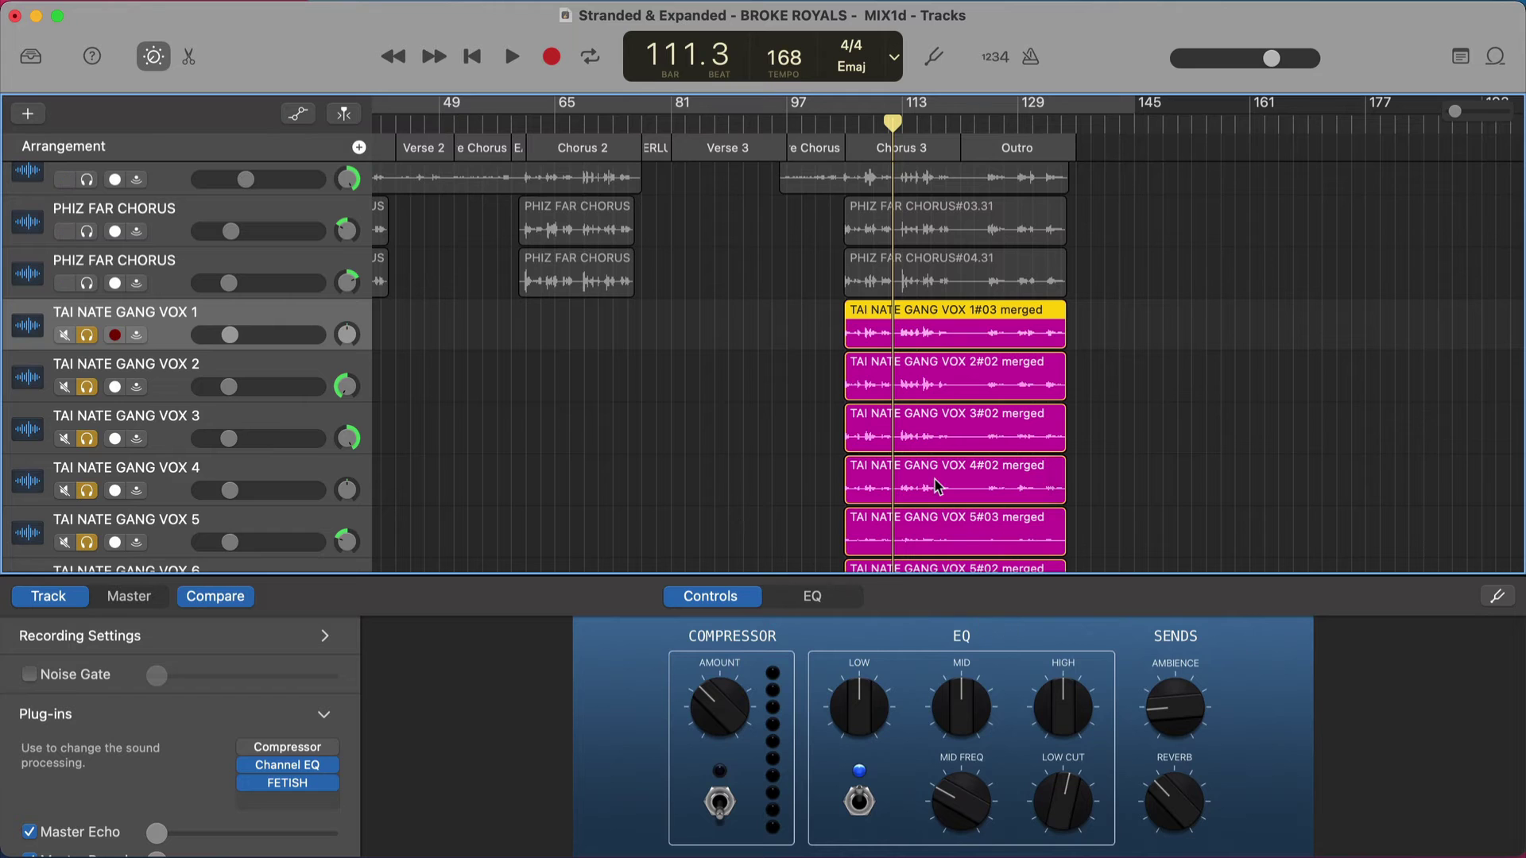
# Clear the solos on the six gang vocal tracks and OUTRO PHIZ VOX.
pyautogui.scroll(6, 525, 350)
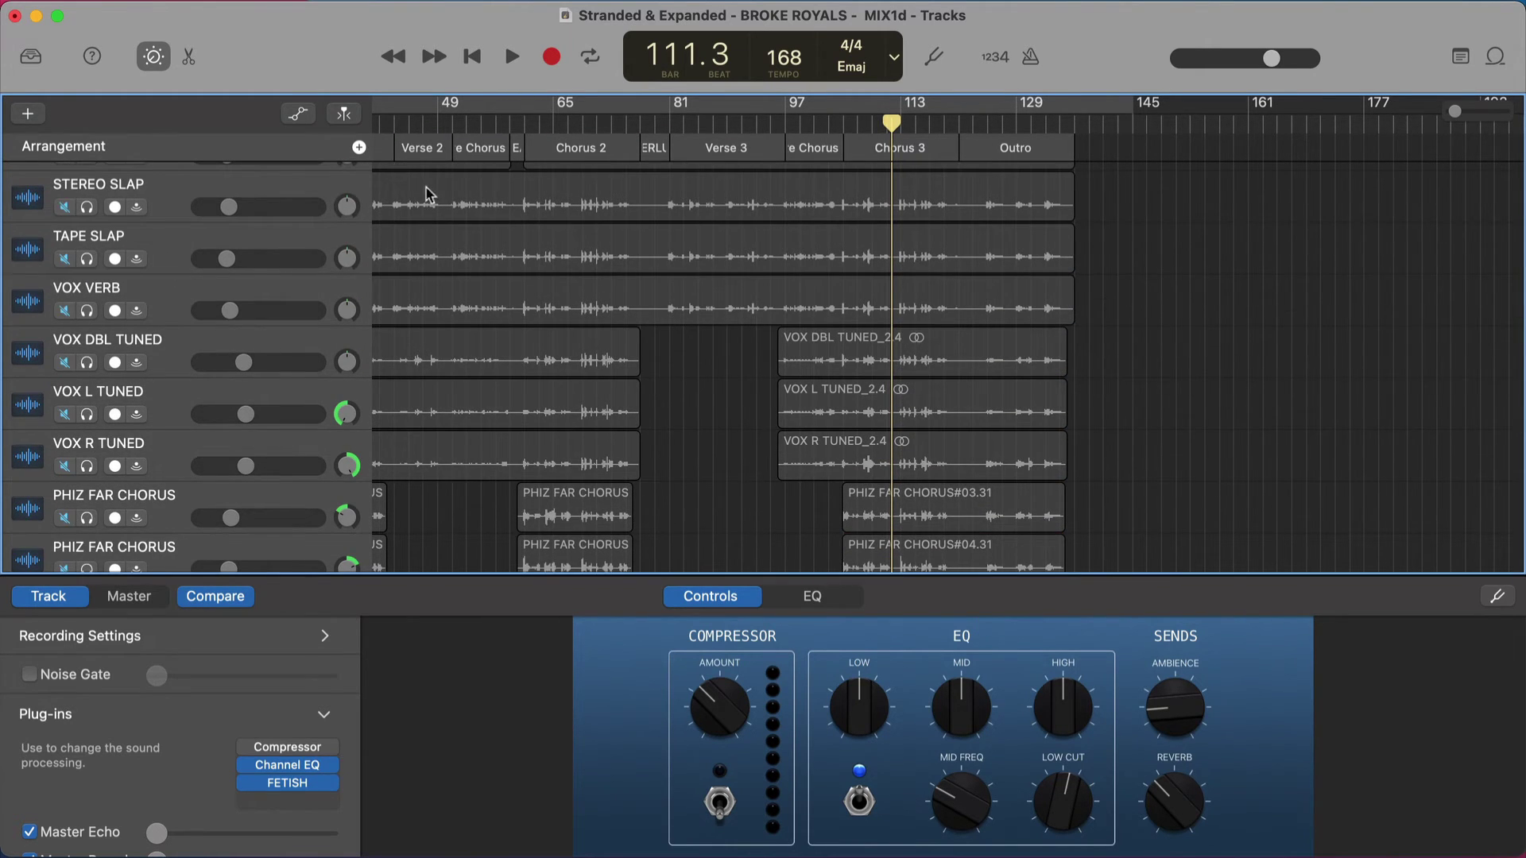
pyautogui.scroll(-5, 231, 477)
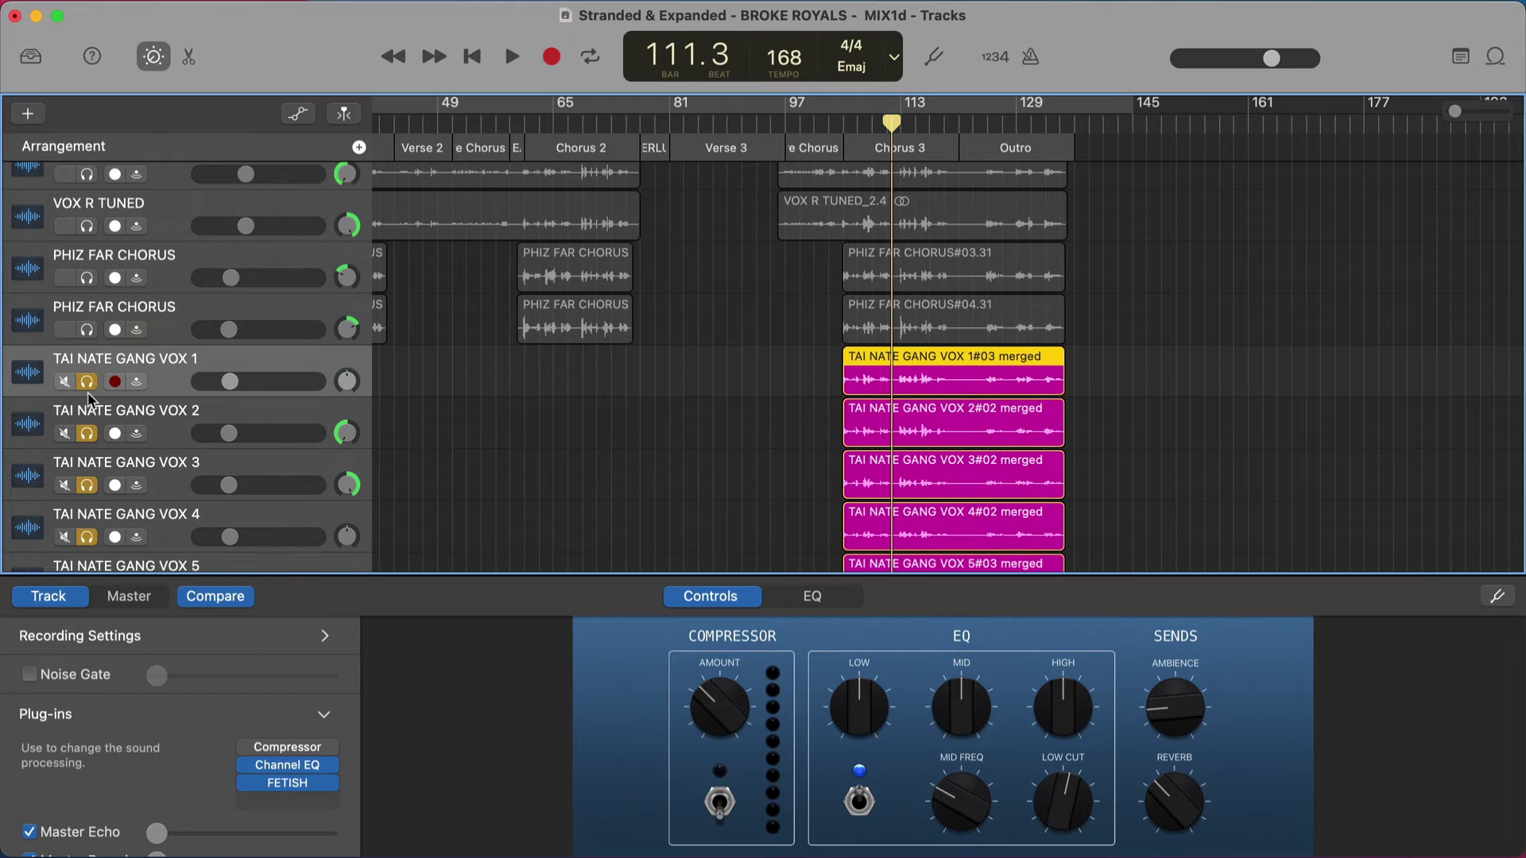
pyautogui.moveTo(88, 384); pyautogui.dragTo(84, 547)
pyautogui.scroll(3, 83, 541)
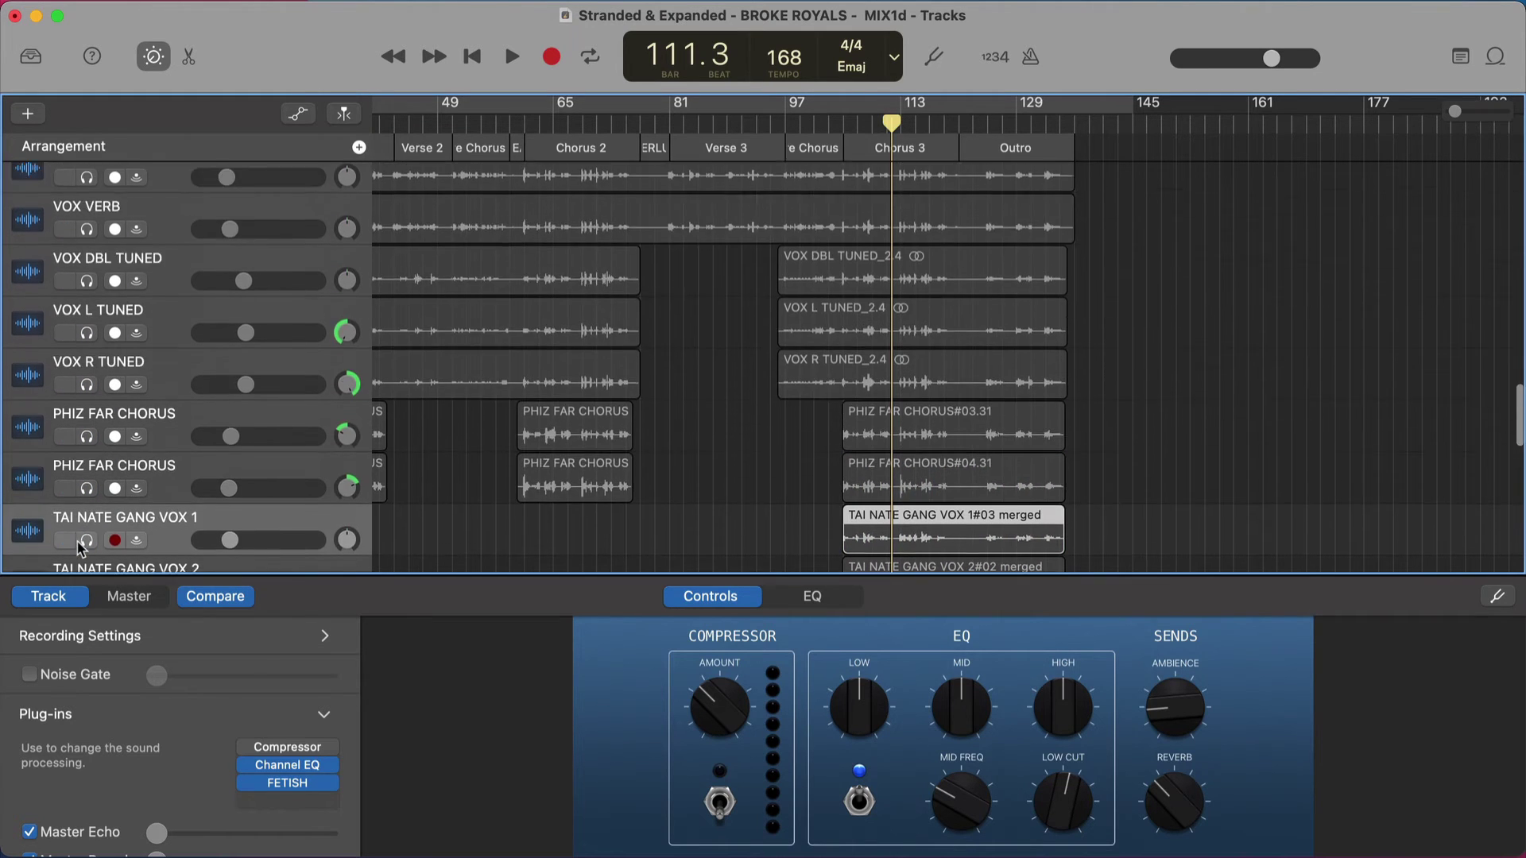
pyautogui.scroll(-5, 82, 489)
pyautogui.moveTo(87, 469); pyautogui.dragTo(87, 519)
pyautogui.scroll(-1, 87, 492)
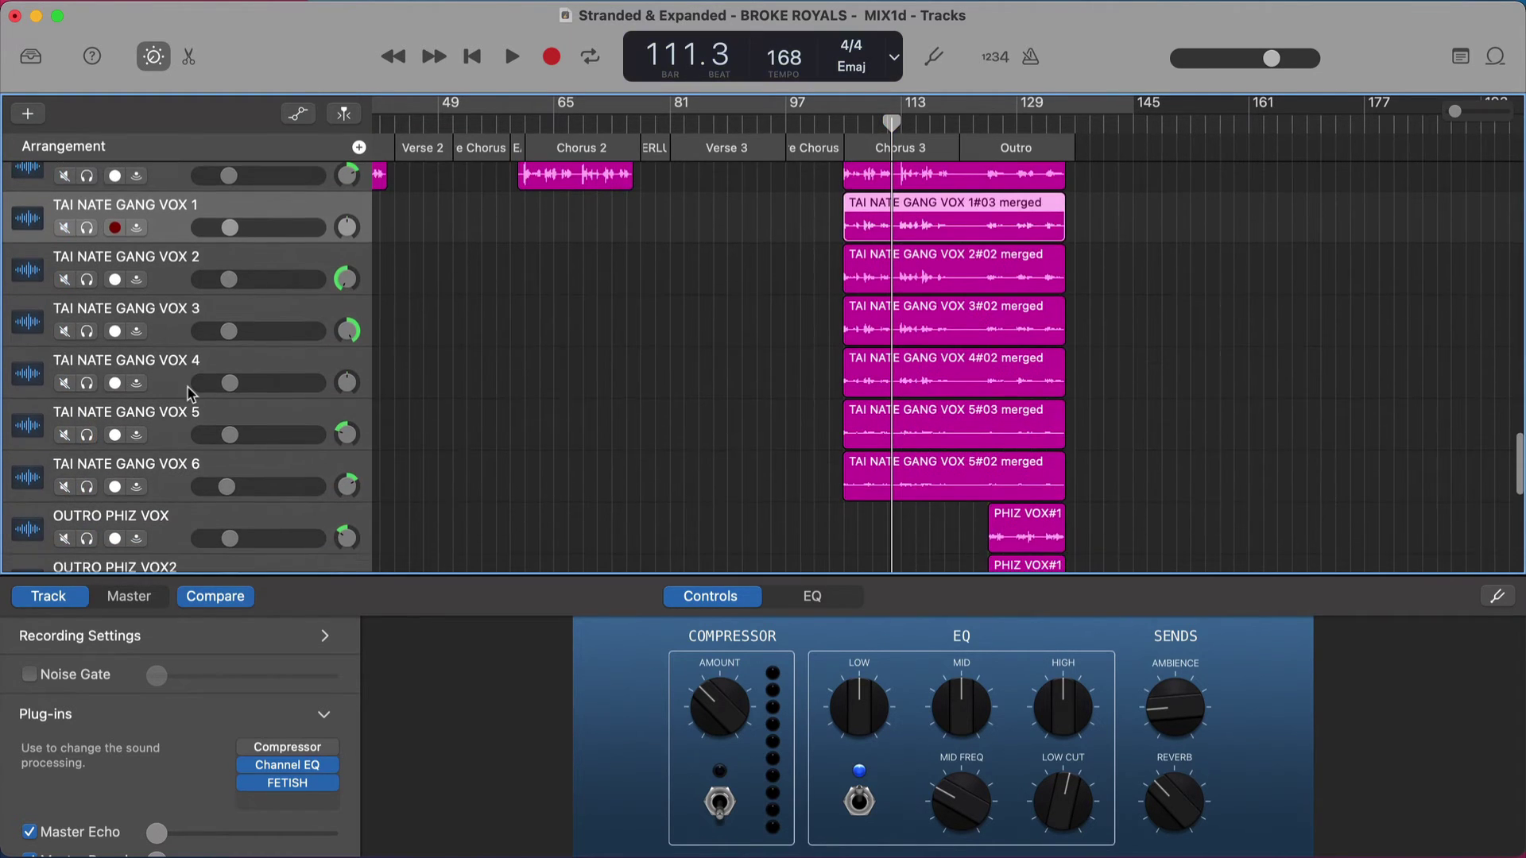
# Solo the STEREO SLAP track and play it from around the start of Chorus 3.
pyautogui.scroll(6, 159, 308)
pyautogui.scroll(3, 159, 306)
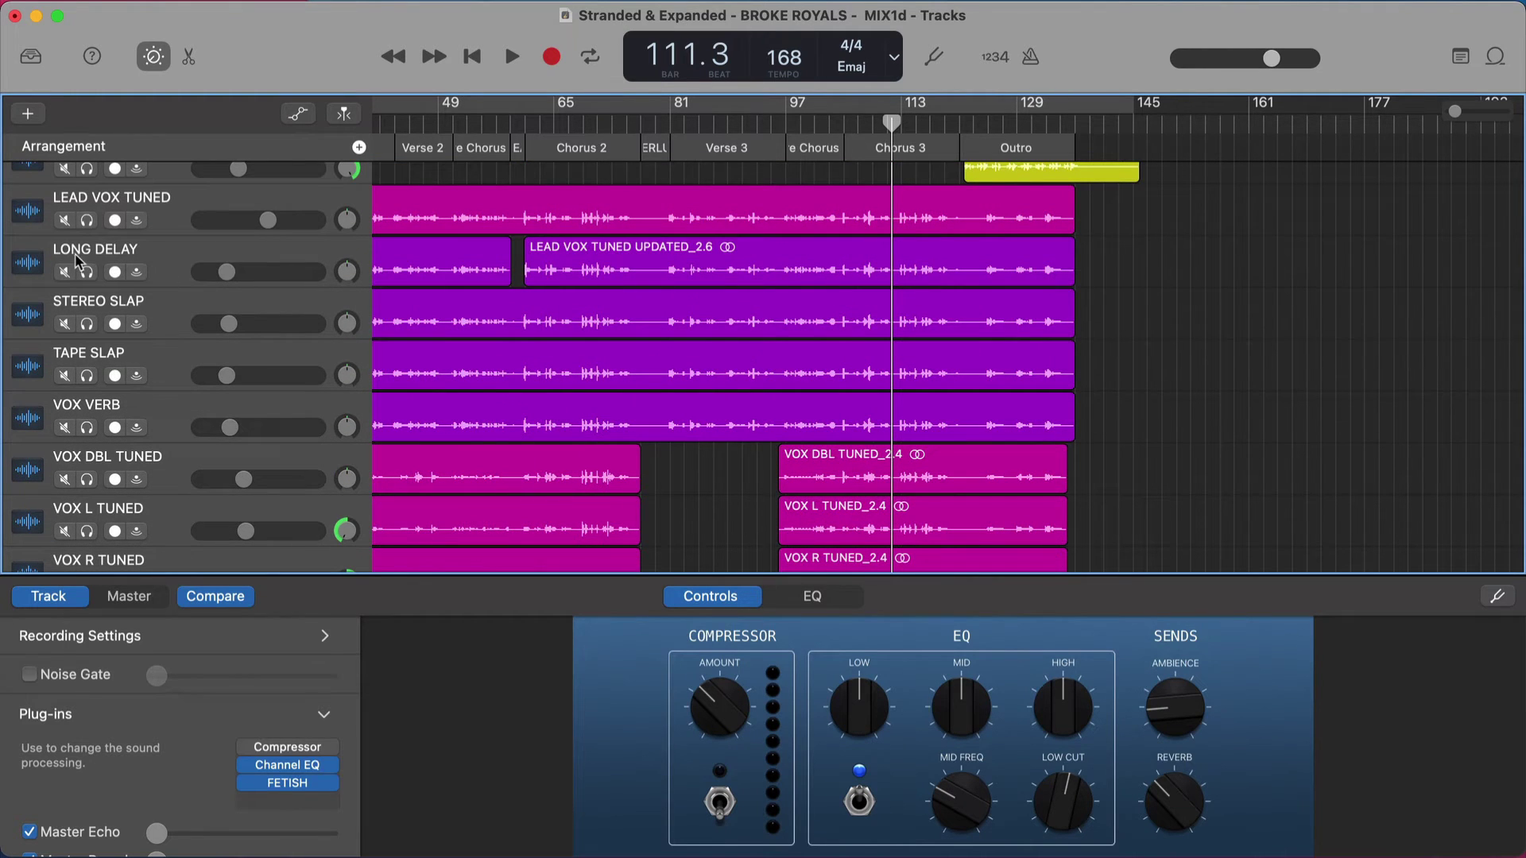
pyautogui.click(87, 323)
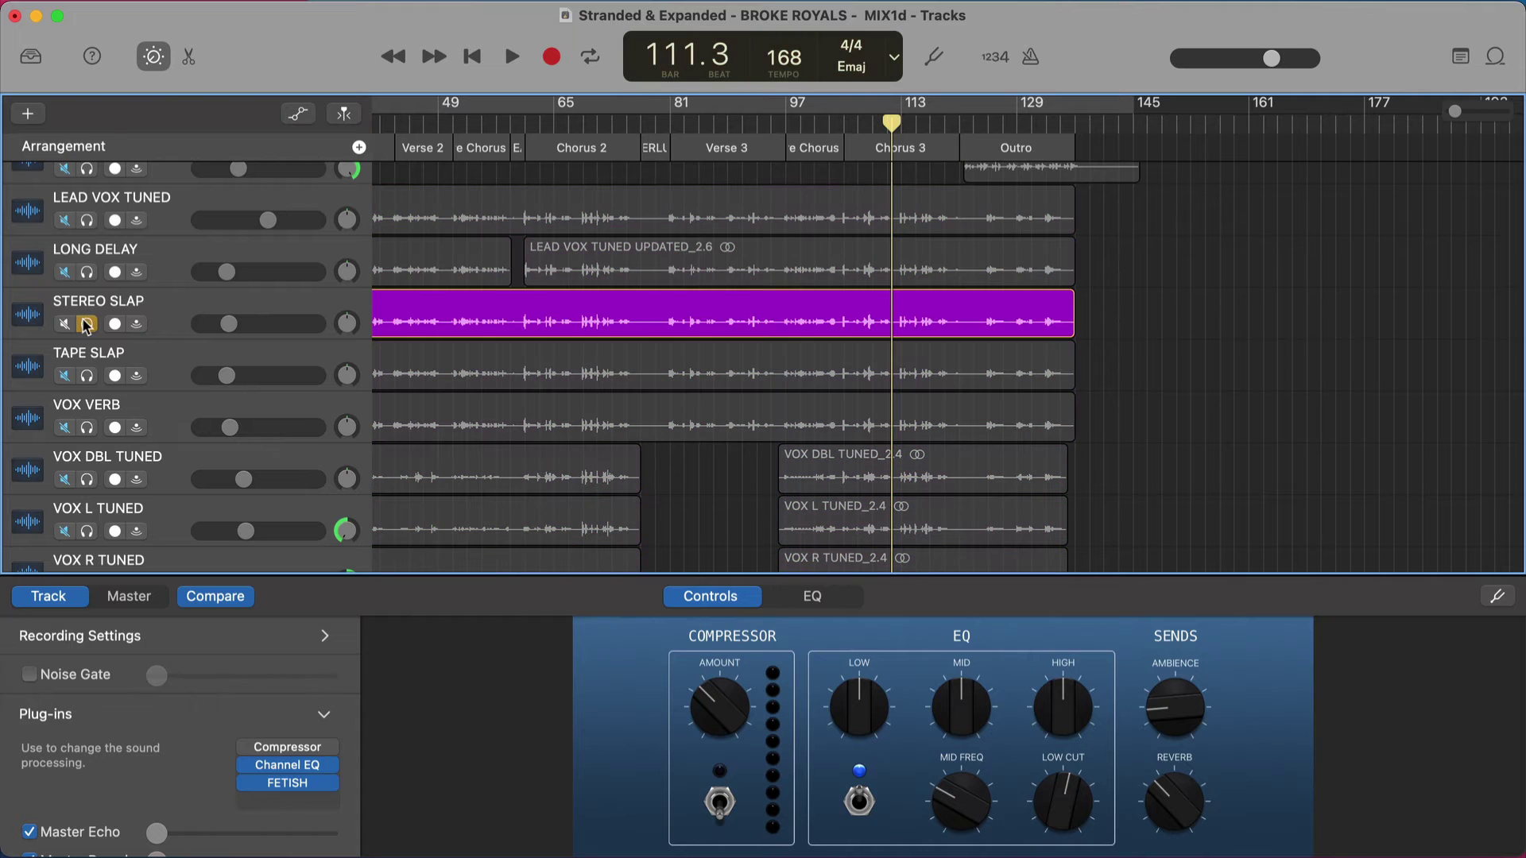
pyautogui.click(853, 121)
pyautogui.press('space')
pyautogui.hscroll(-1, 733, 221)
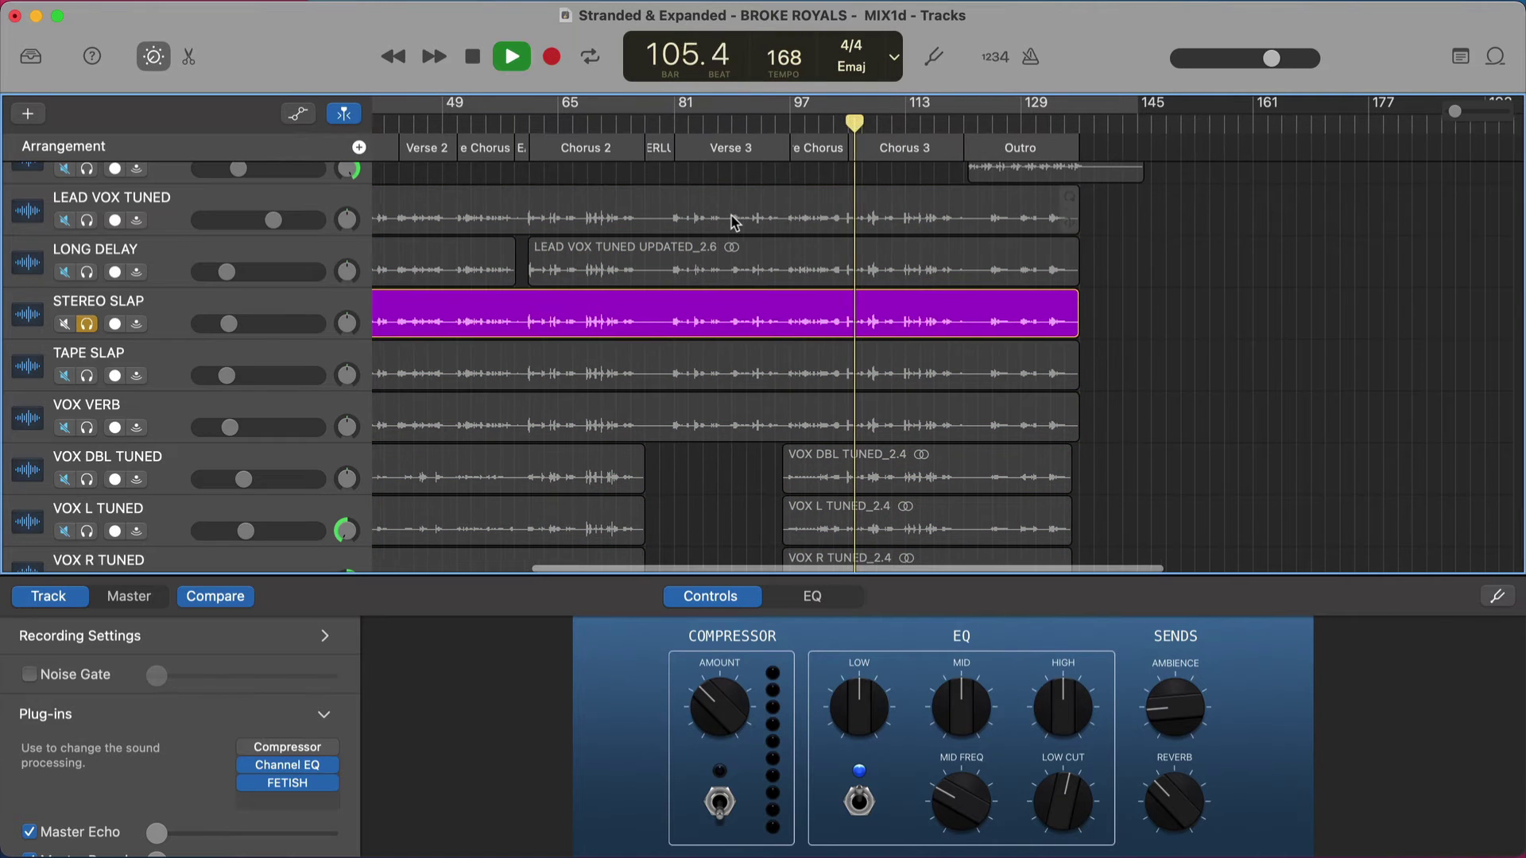
pyautogui.hscroll(-2, 457, 288)
# Add TAPE SLAP, VOX VERB and LONG DELAY to the solo during playback, clear all four effect track solos, and stop.
pyautogui.click(87, 375)
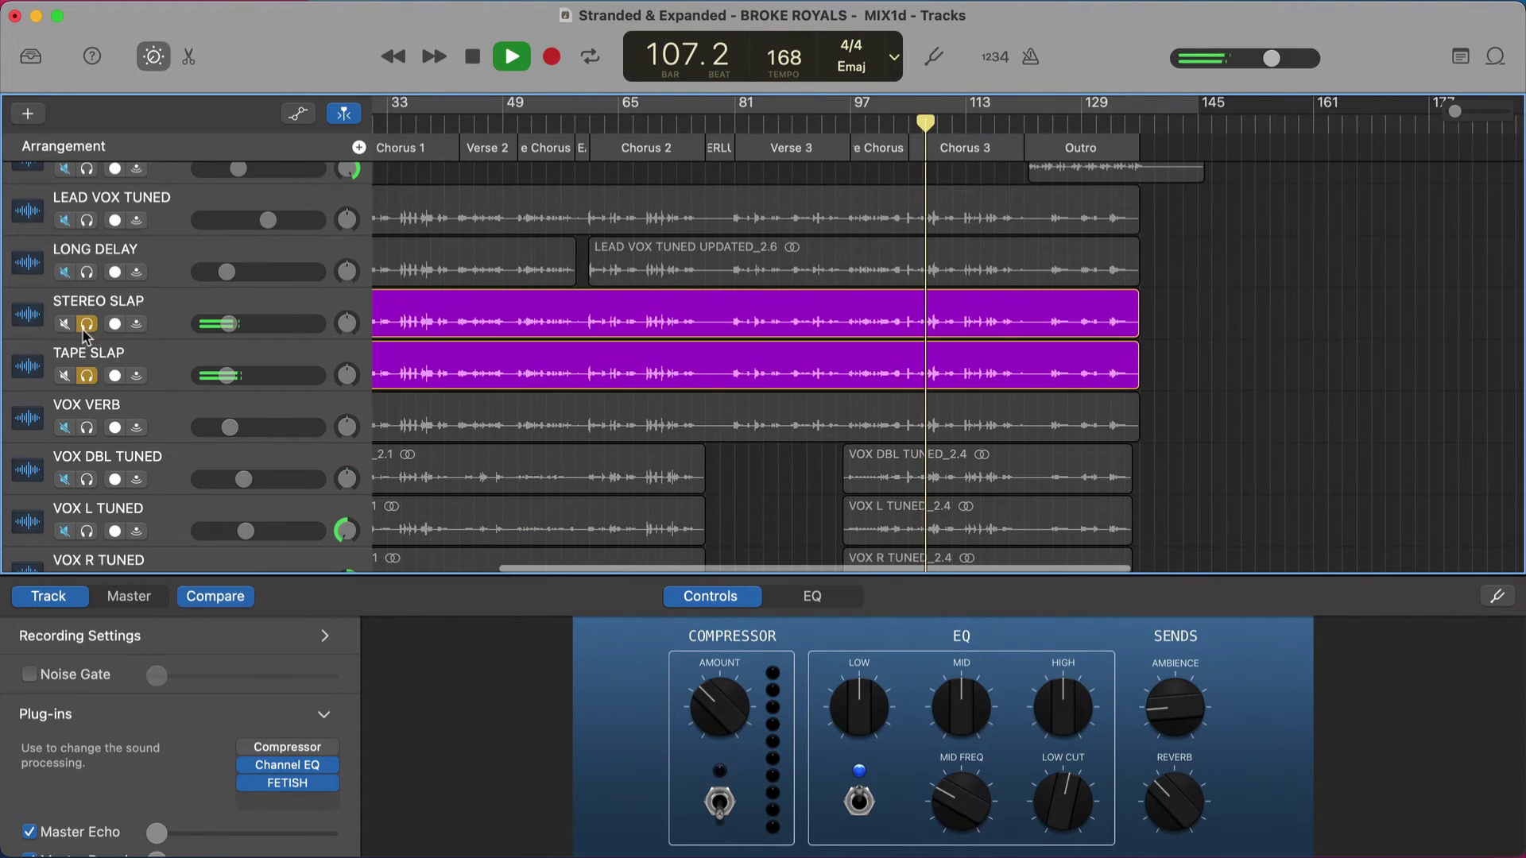
pyautogui.click(87, 427)
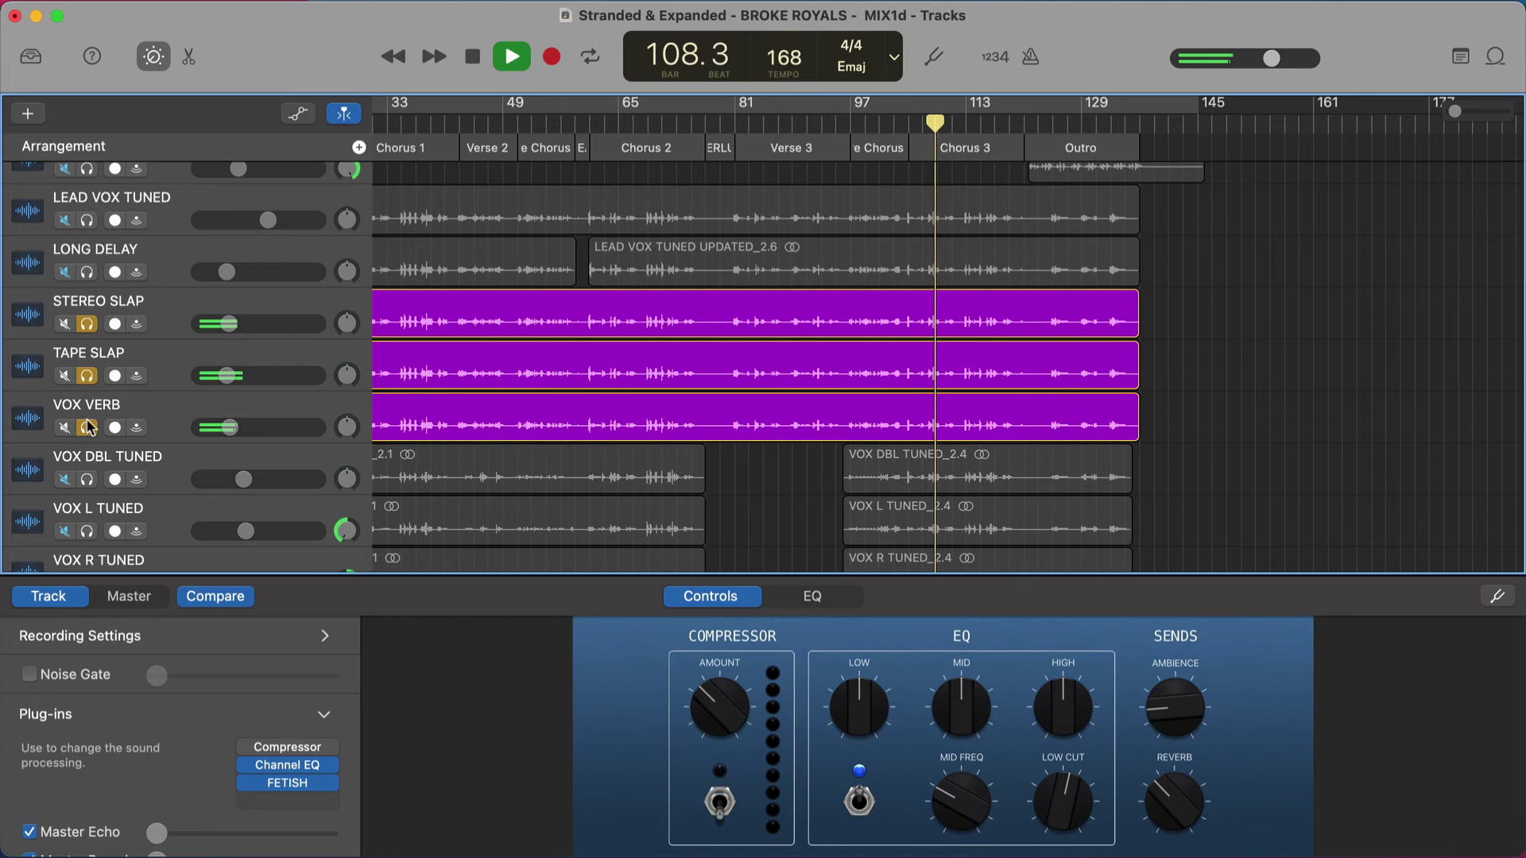
pyautogui.hscroll(1, 88, 291)
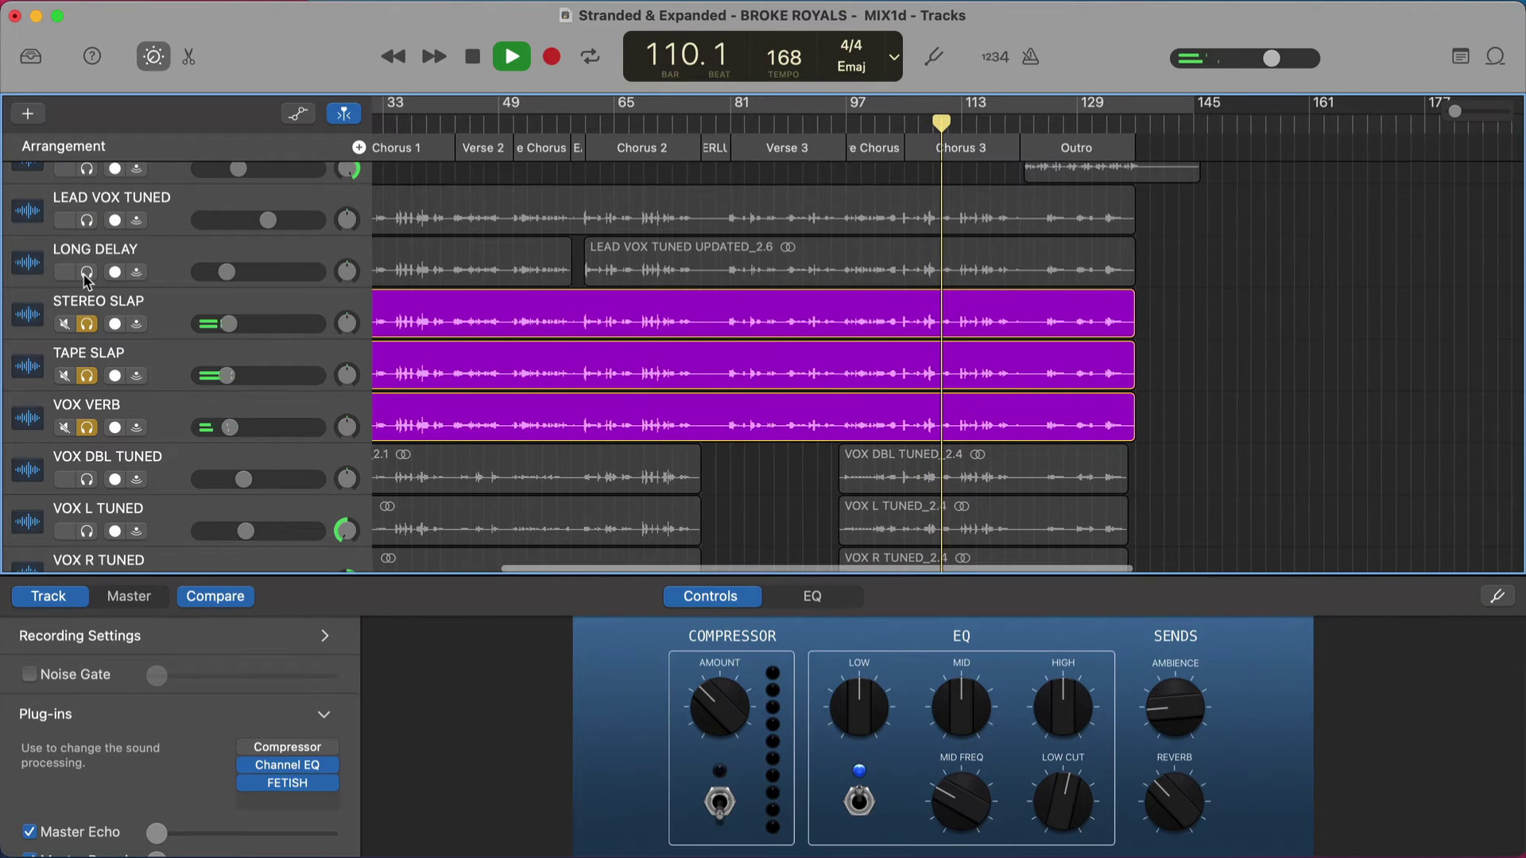
pyautogui.click(87, 272)
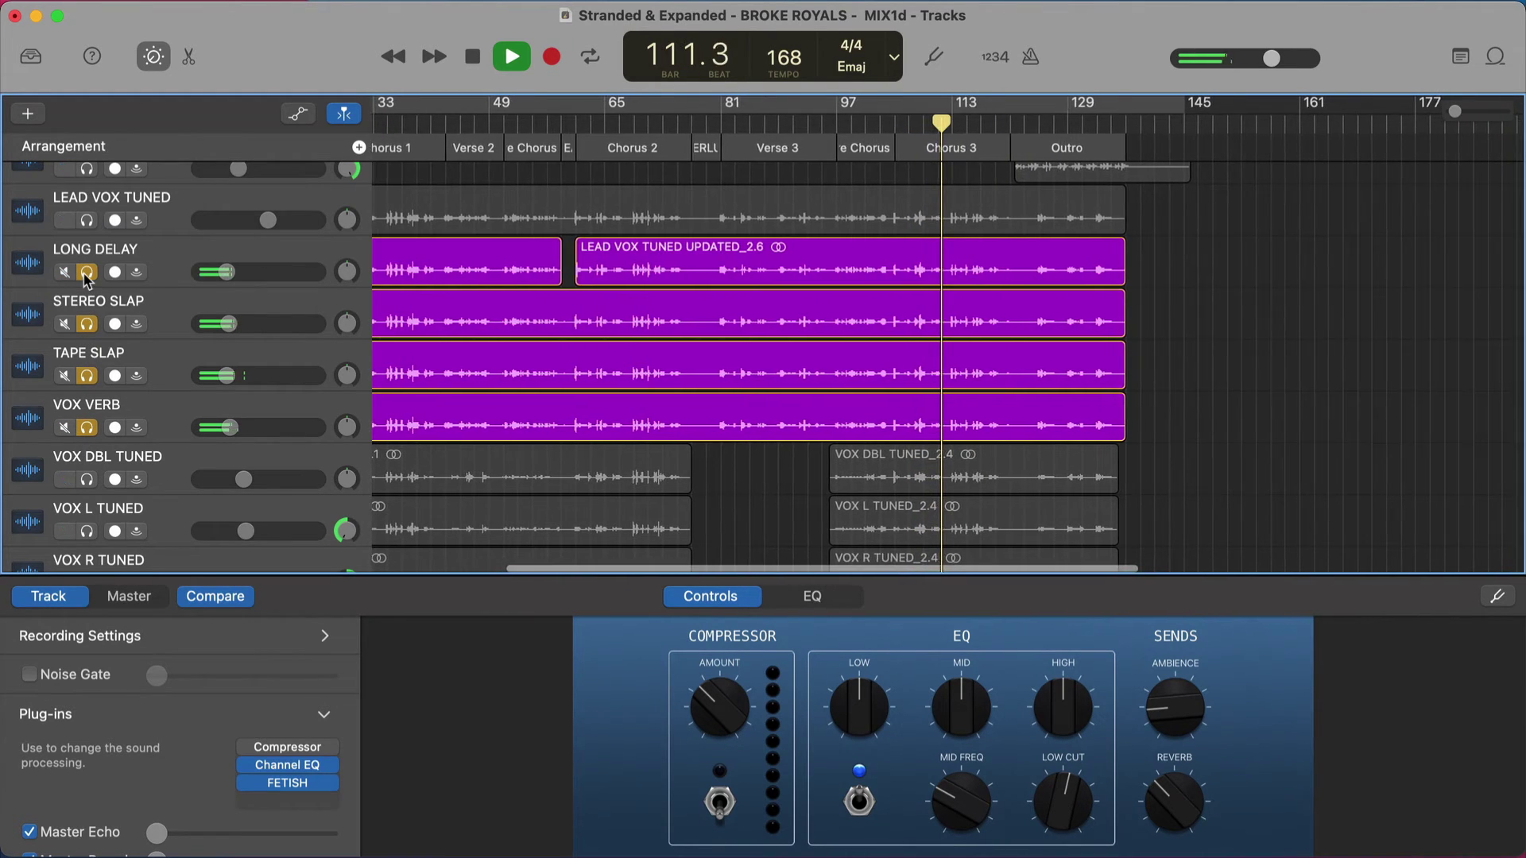
pyautogui.moveTo(86, 274); pyautogui.dragTo(86, 425)
pyautogui.press('space')
pyautogui.press('space')
pyautogui.press('space')
# Show the track automation, examine the volume curves on the LONG DELAY, STEREO SLAP, TAPE SLAP and VOX VERB tracks, and hide it again.
pyautogui.press('a')
pyautogui.hscroll(-5, 620, 374)
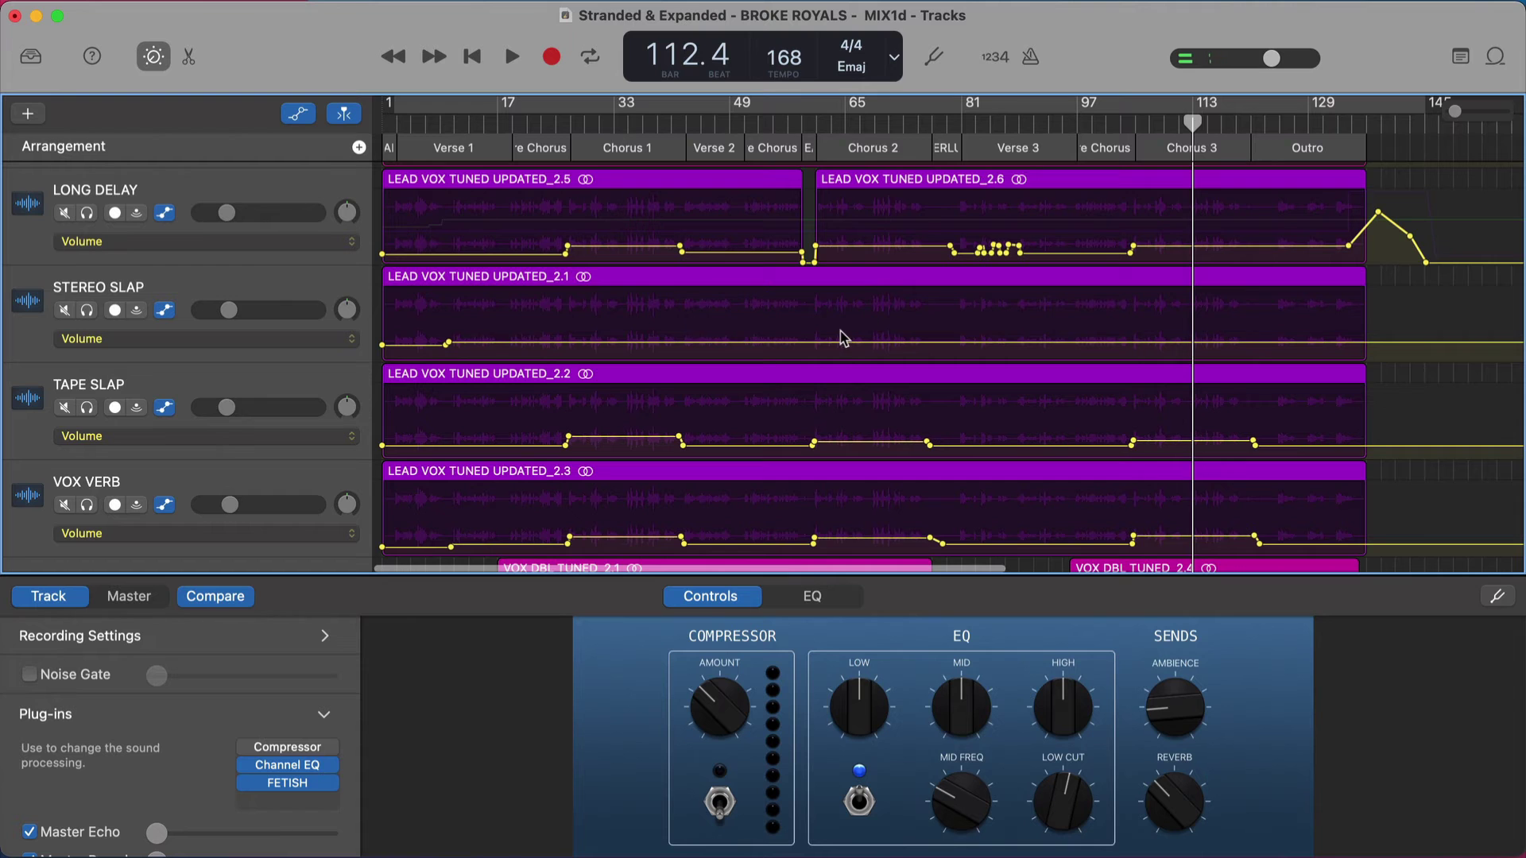
pyautogui.scroll(2, 850, 336)
pyautogui.hscroll(2, 842, 302)
pyautogui.press('a')
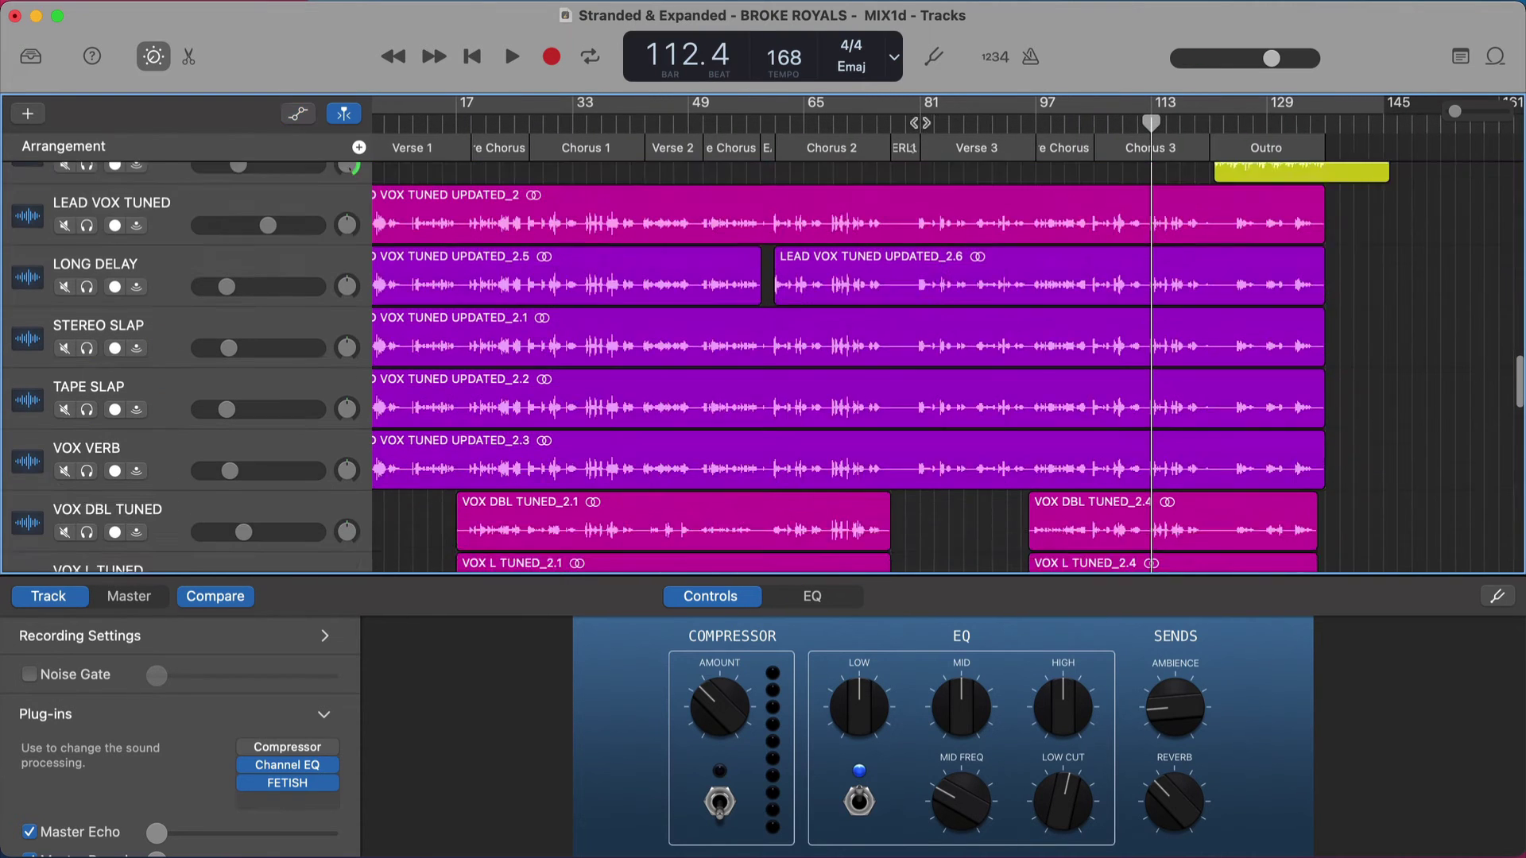
# Play Verse 3 from bar 81, briefly soloing LEAD VOX TUNED with LONG DELAY before returning to the full mix, and stop playback.
pyautogui.scroll(10, 723, 342)
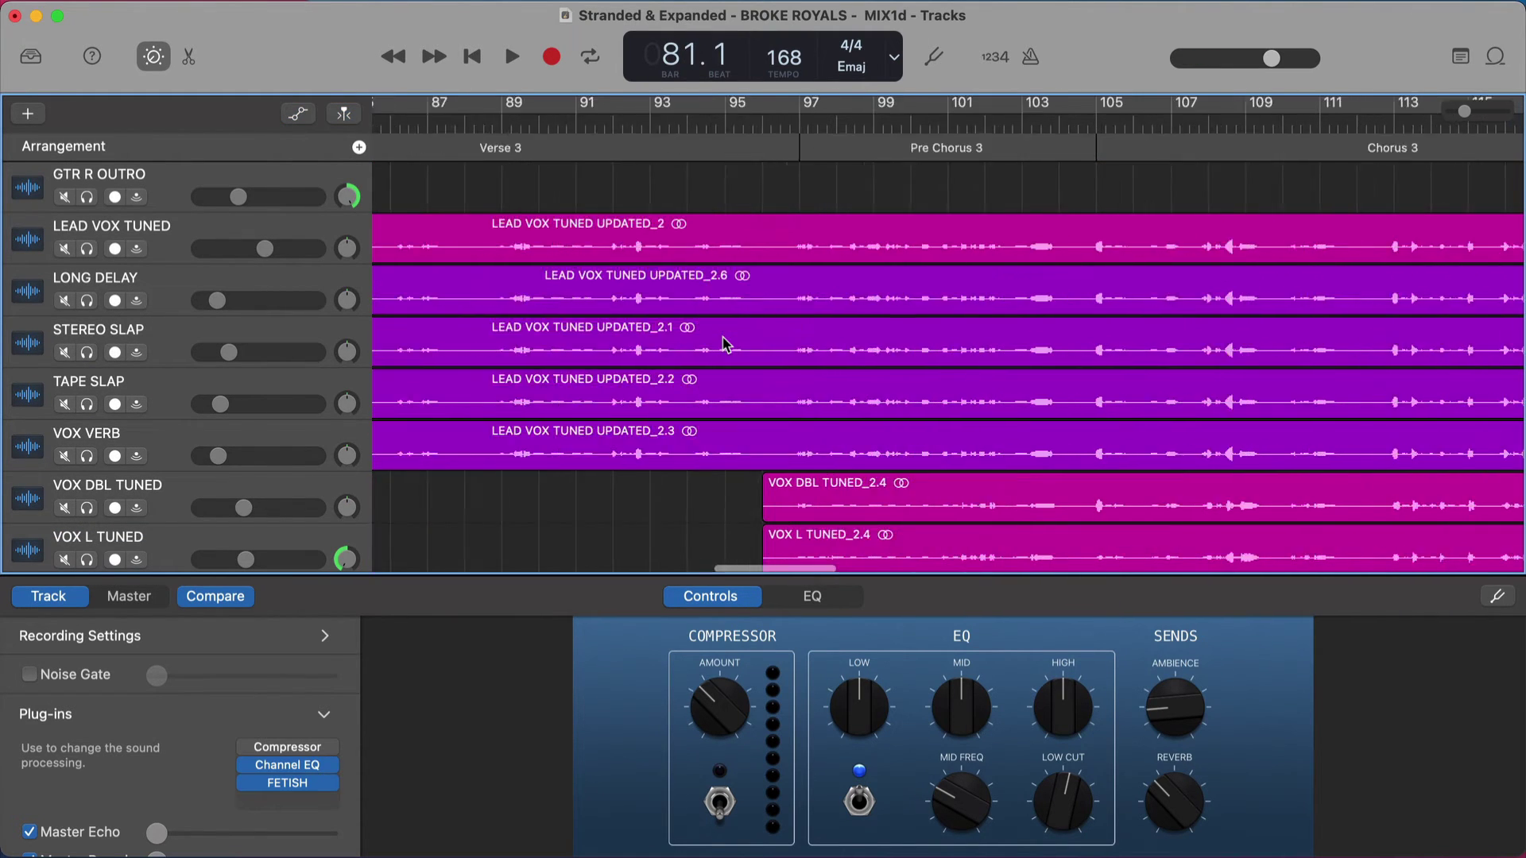
pyautogui.hscroll(-2, 726, 342)
pyautogui.press('space')
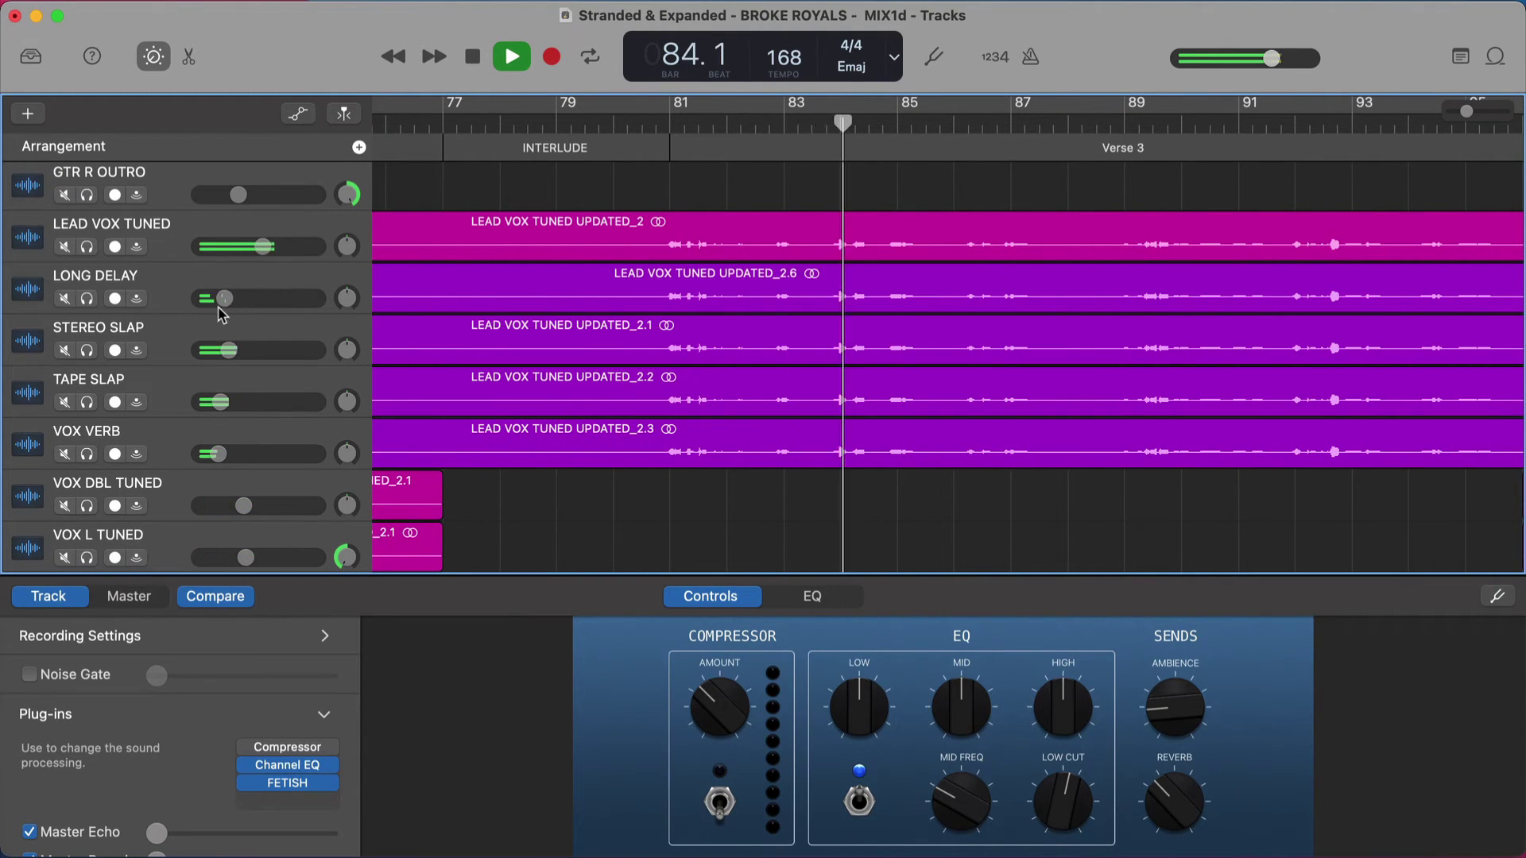
pyautogui.click(87, 246)
pyautogui.click(87, 298)
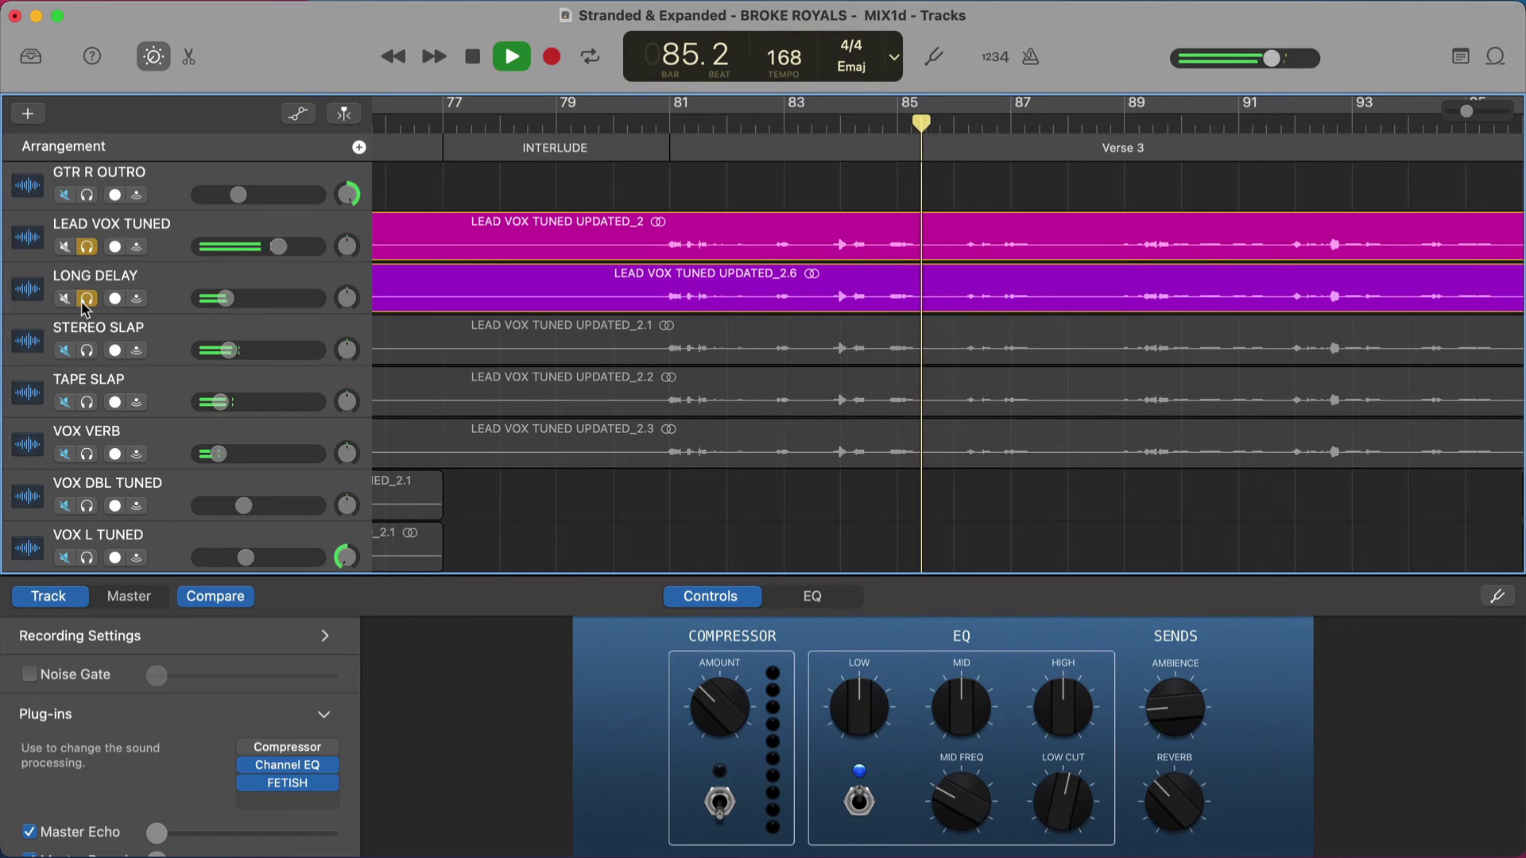
pyautogui.click(87, 298)
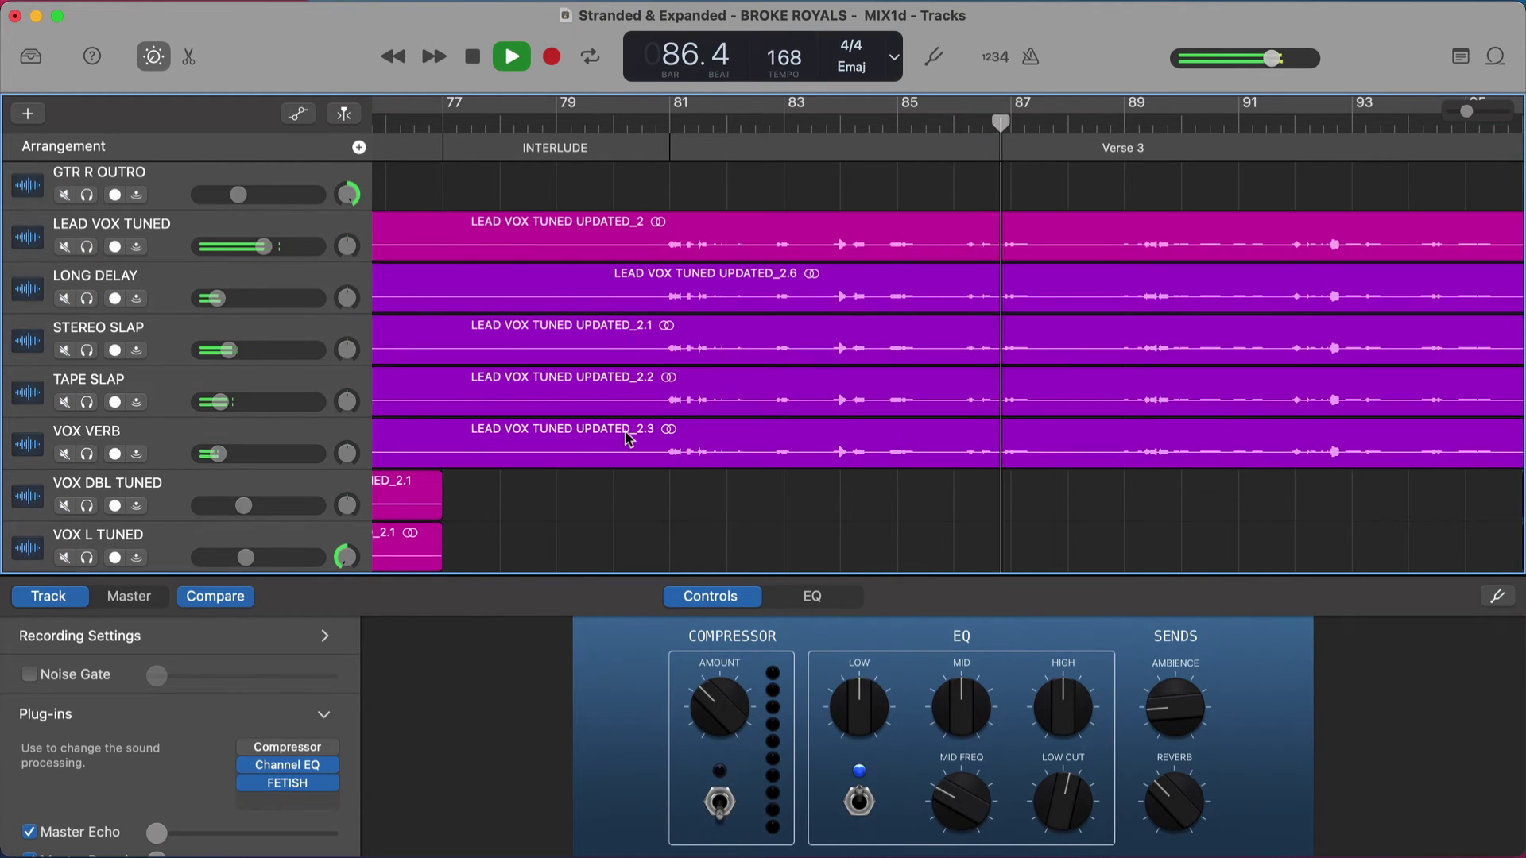
pyautogui.scroll(-2, 626, 433)
pyautogui.hscroll(10, 628, 438)
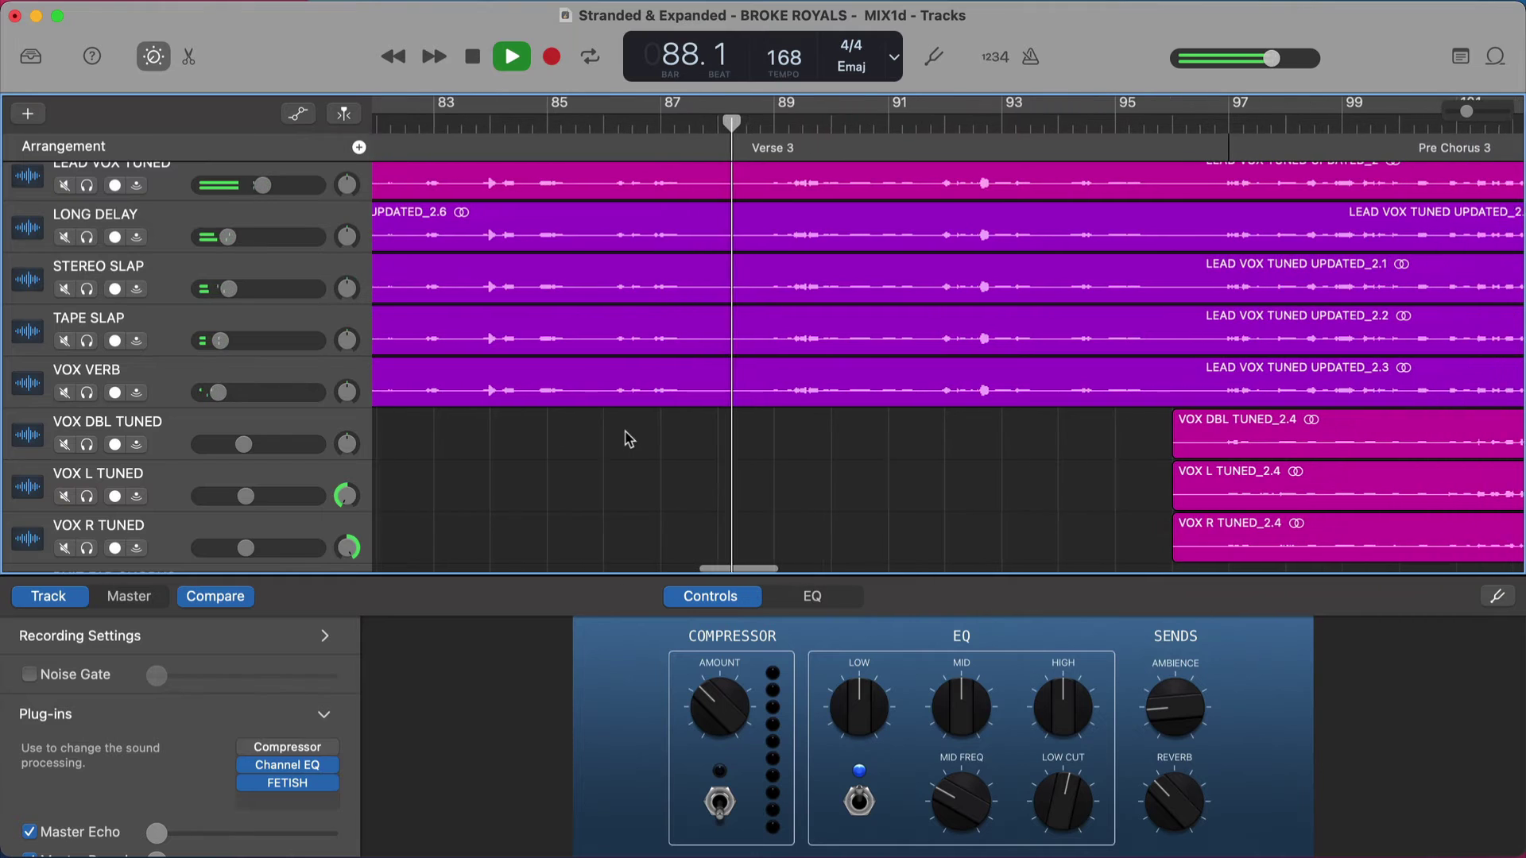
pyautogui.press('space')
# Place the playhead at bar 133 in the Outro, select the LONG DELAY track and briefly show the track automation.
pyautogui.scroll(-5, 628, 439)
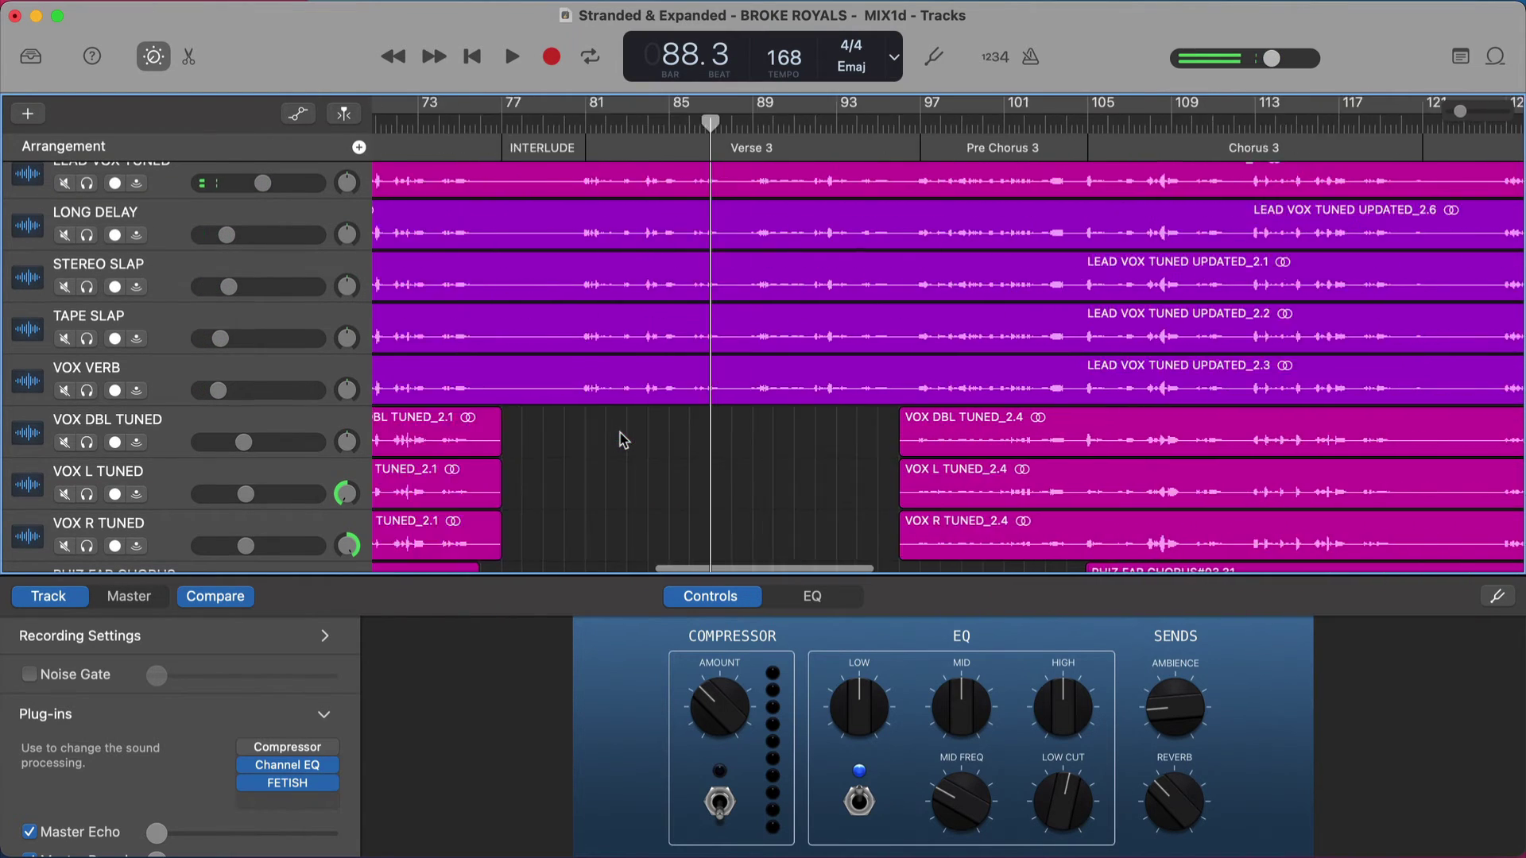
pyautogui.hscroll(10, 624, 438)
pyautogui.click(1065, 111)
pyautogui.click(157, 227)
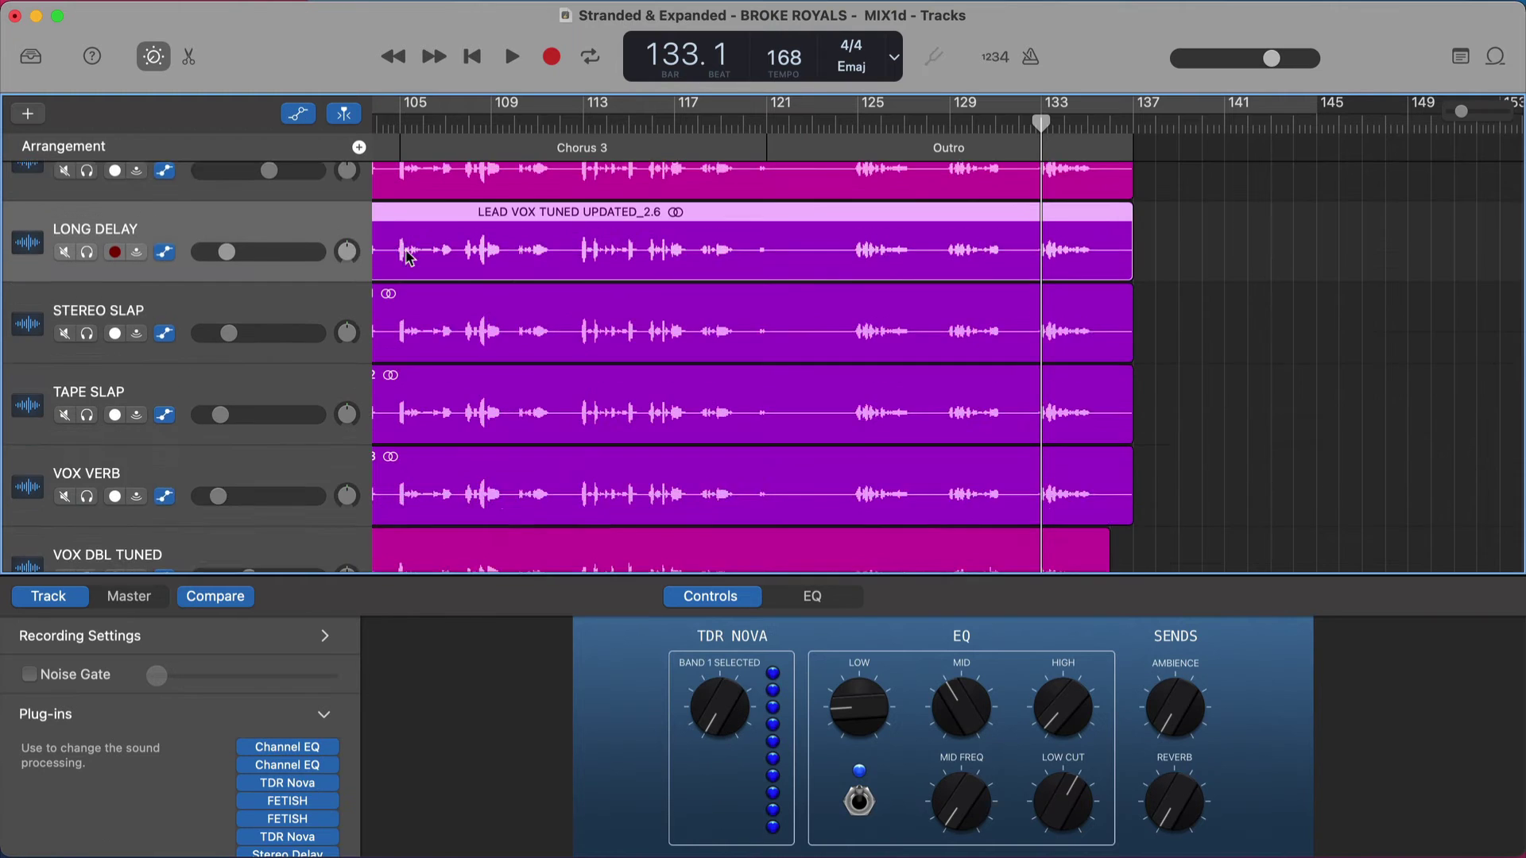
pyautogui.press('a')
pyautogui.press('a')
# Play the end of the Outro, soloing LONG DELAY for its tail before returning to the full mix, and stop playback.
pyautogui.hscroll(2, 1121, 277)
pyautogui.press('space')
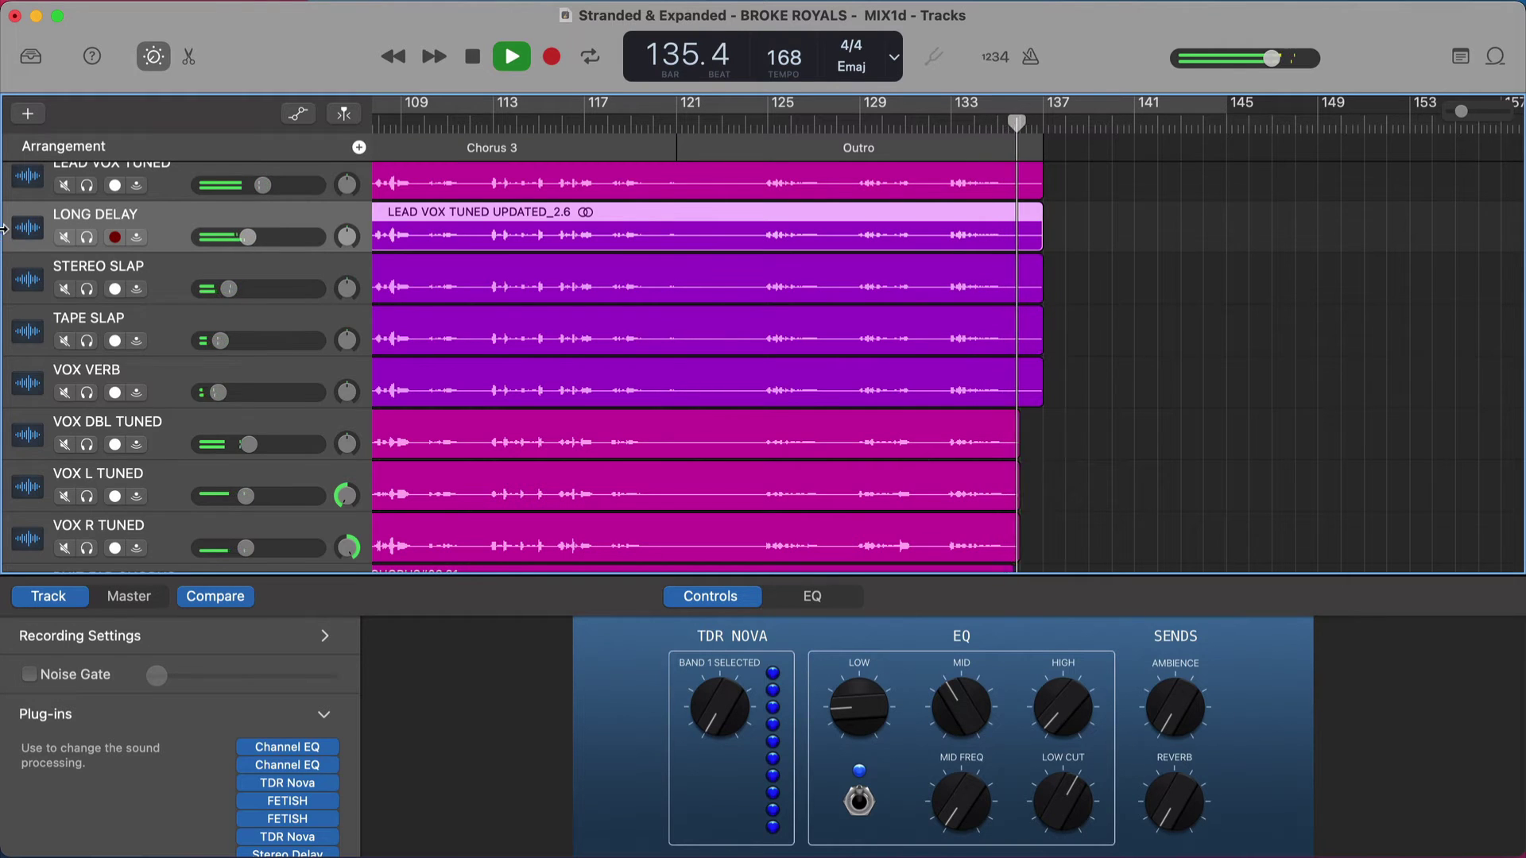
pyautogui.click(88, 236)
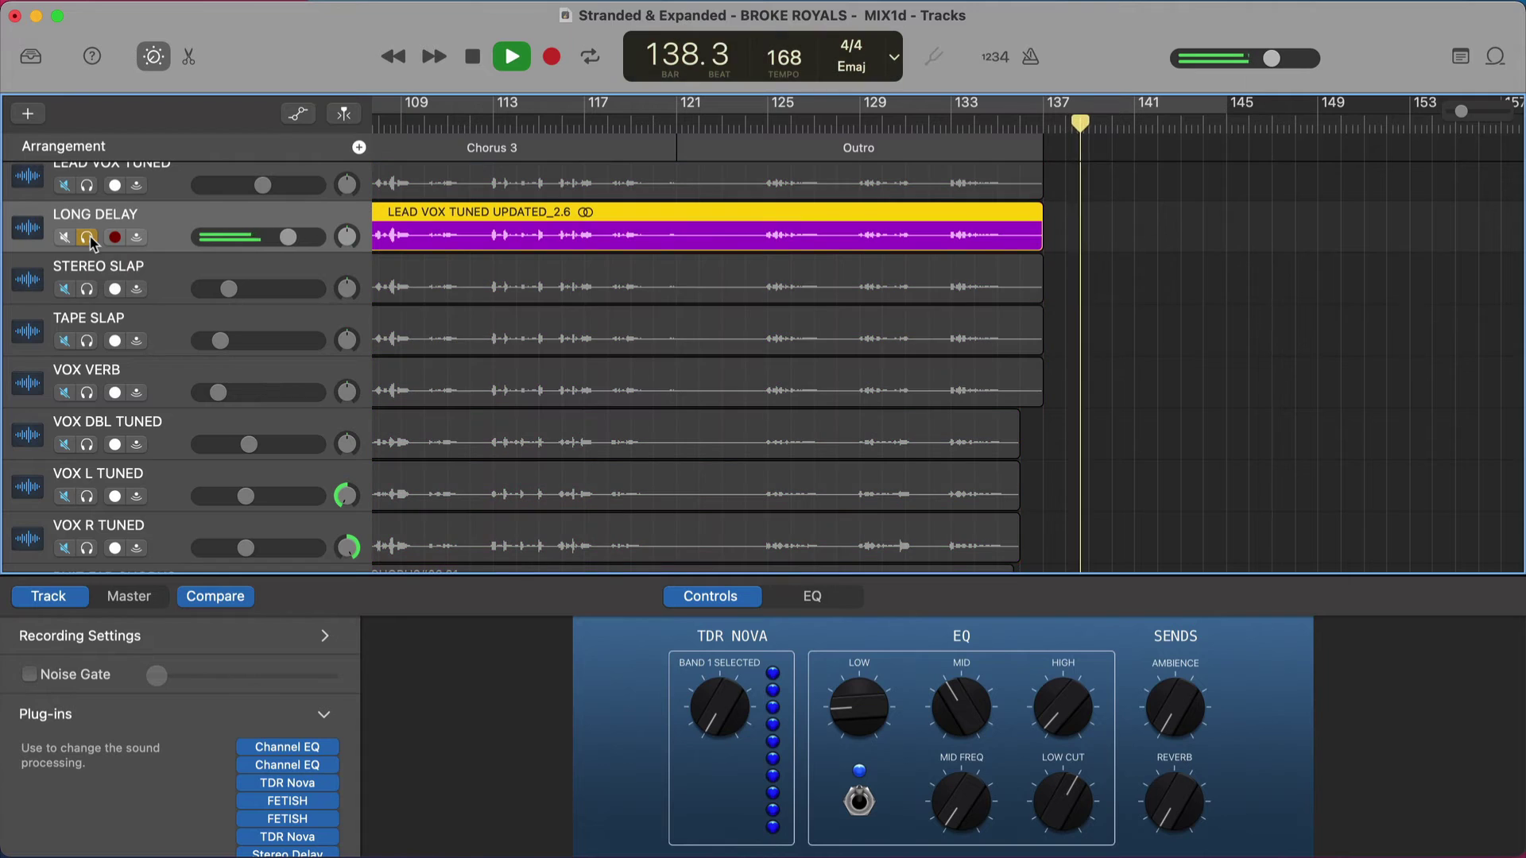
pyautogui.click(89, 237)
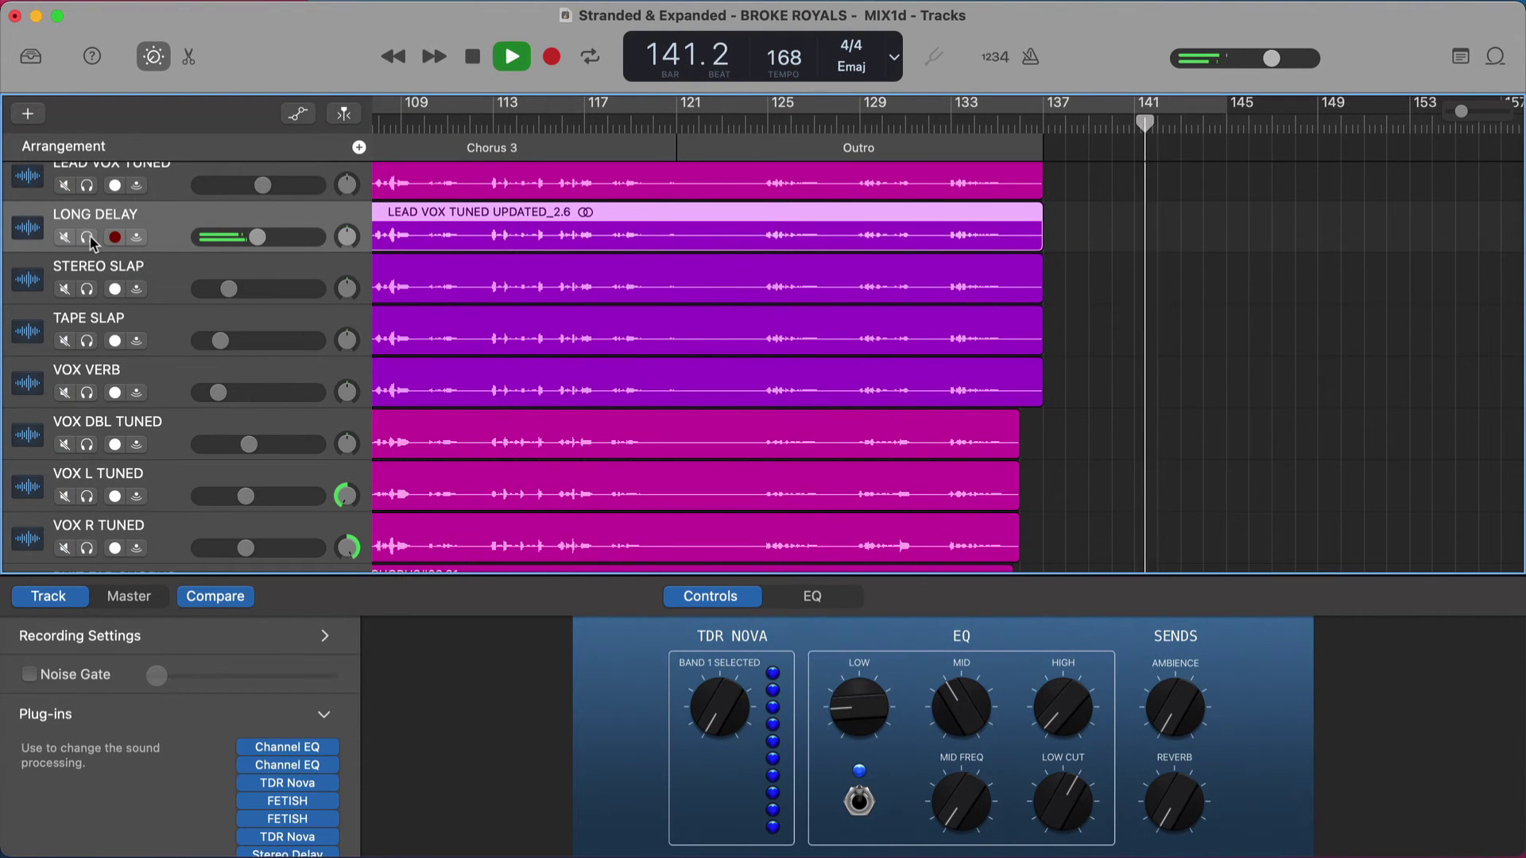
pyautogui.press('space')
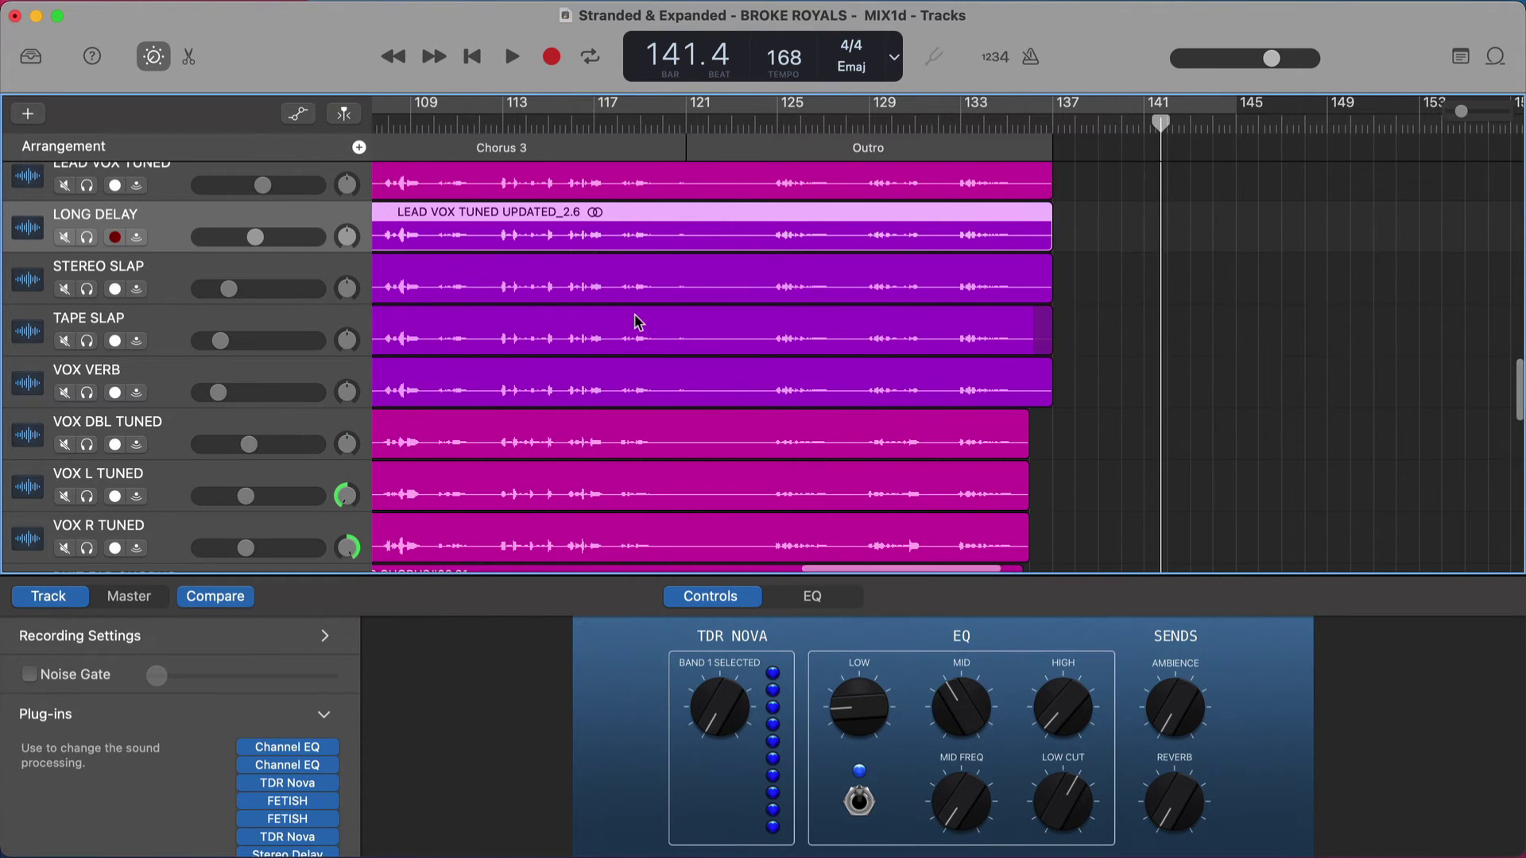
# Select the VOX DBL TUNED track, review its sends and plug-ins, and briefly open its last TDR Nova.
pyautogui.scroll(-1, 875, 422)
pyautogui.hscroll(-1, 874, 421)
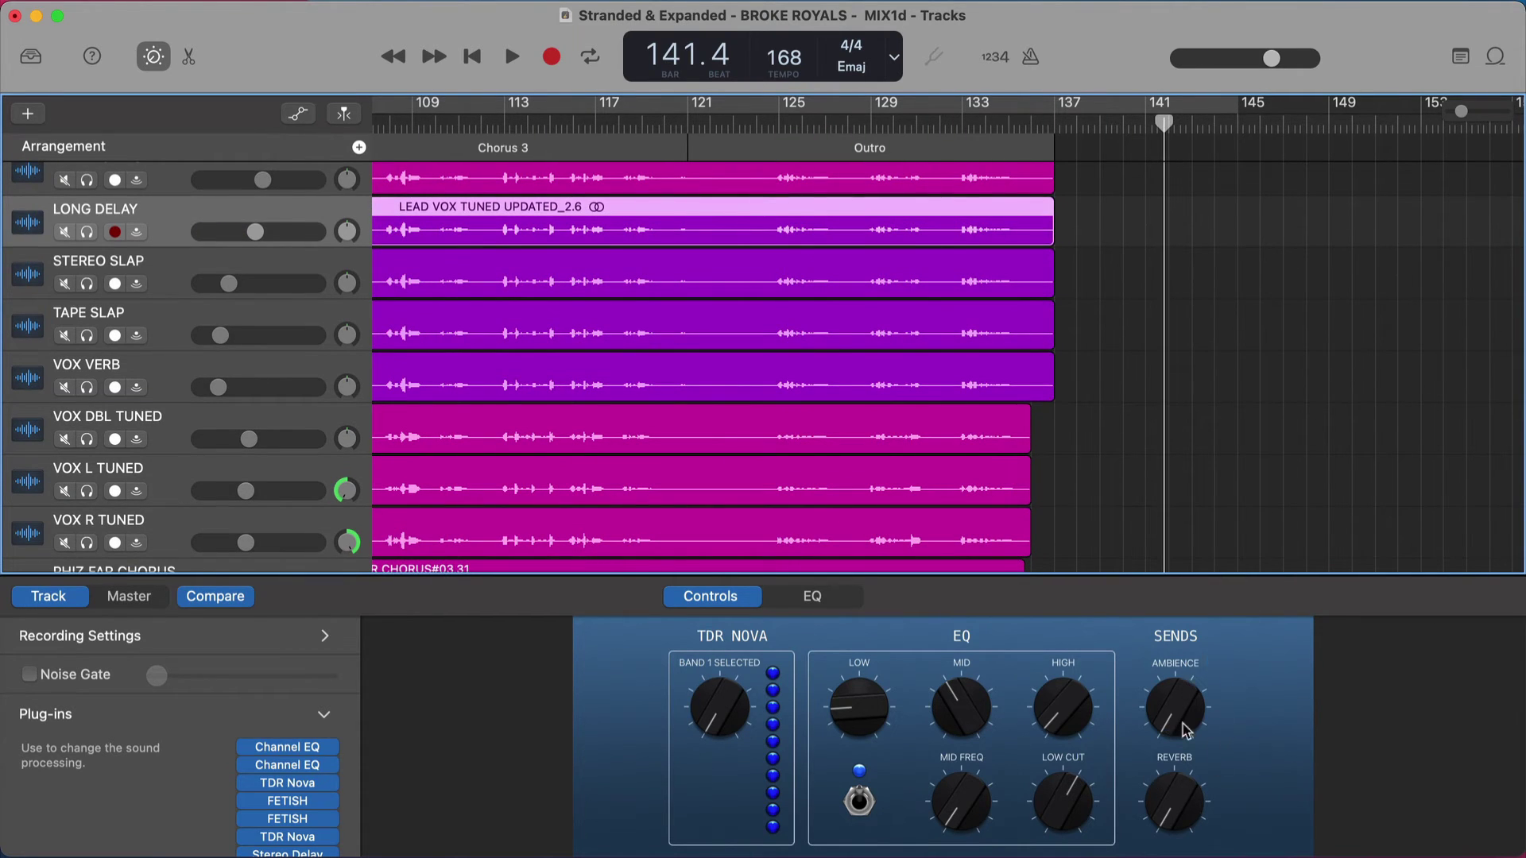
pyautogui.hscroll(-5, 777, 443)
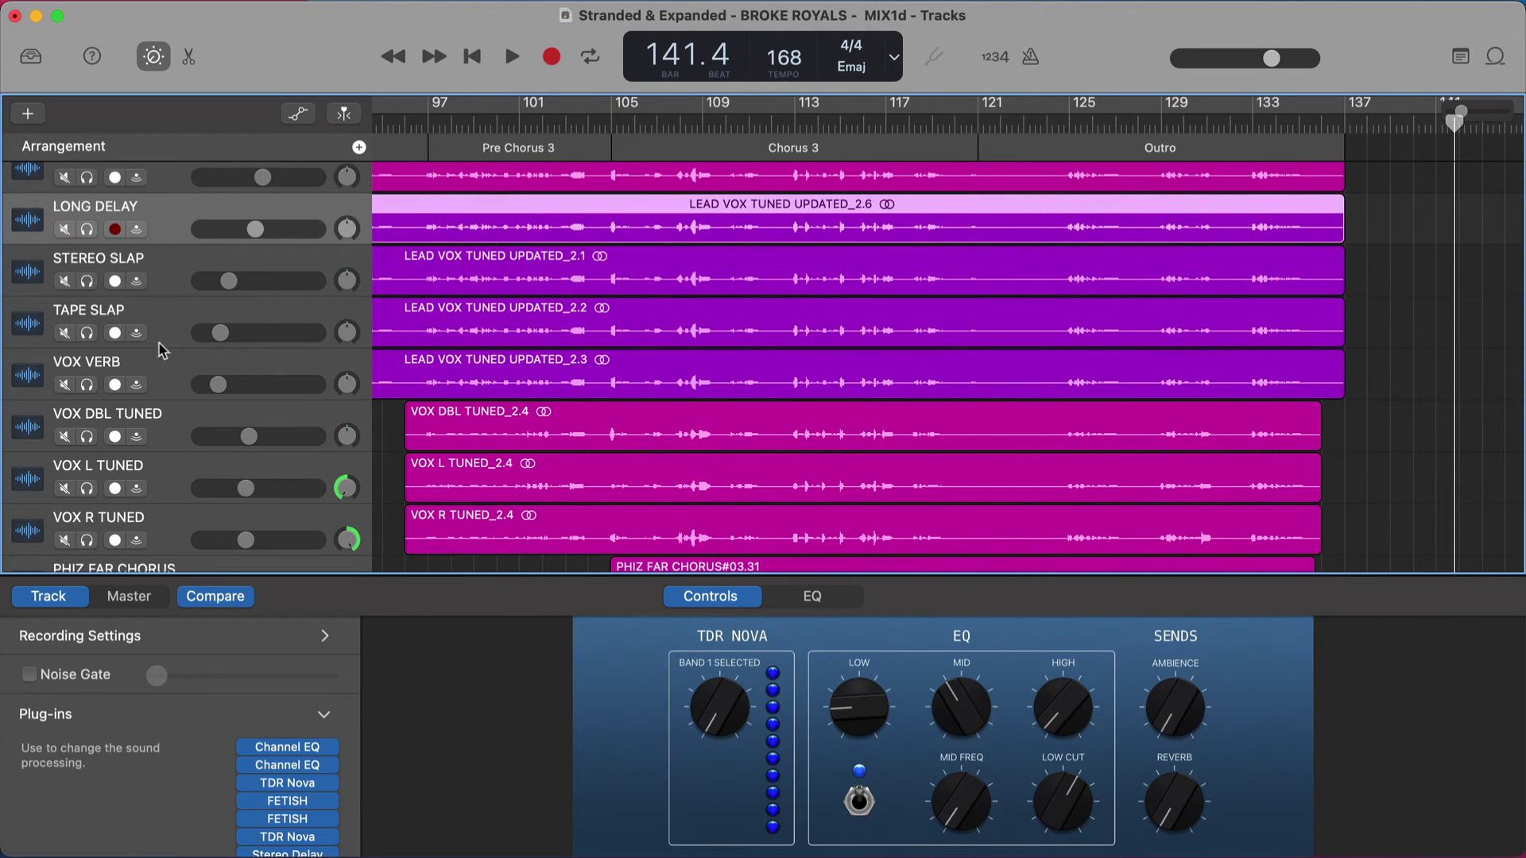
pyautogui.scroll(-1, 446, 378)
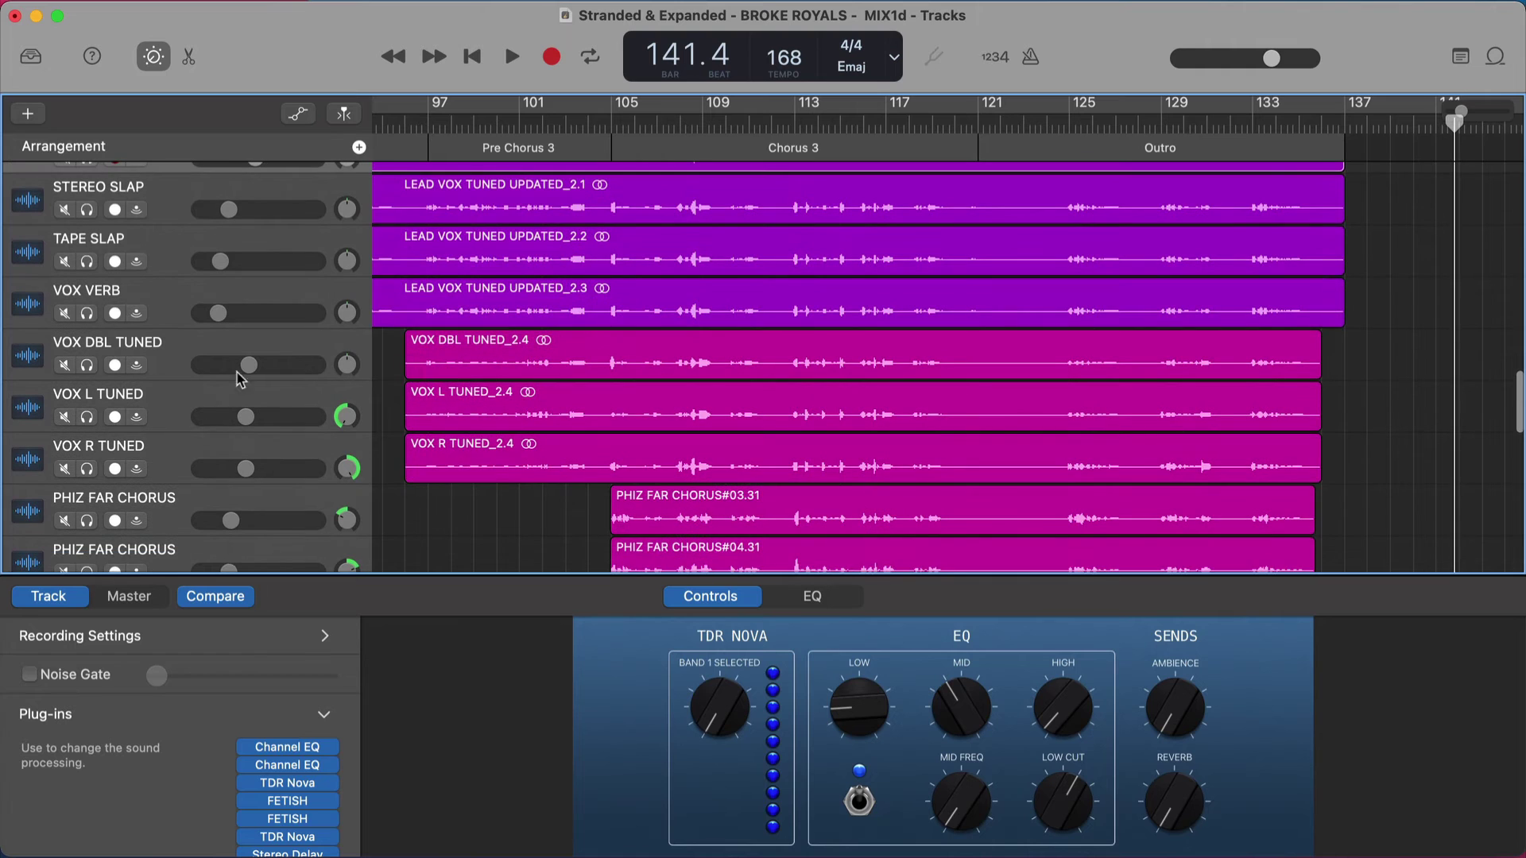
pyautogui.click(198, 361)
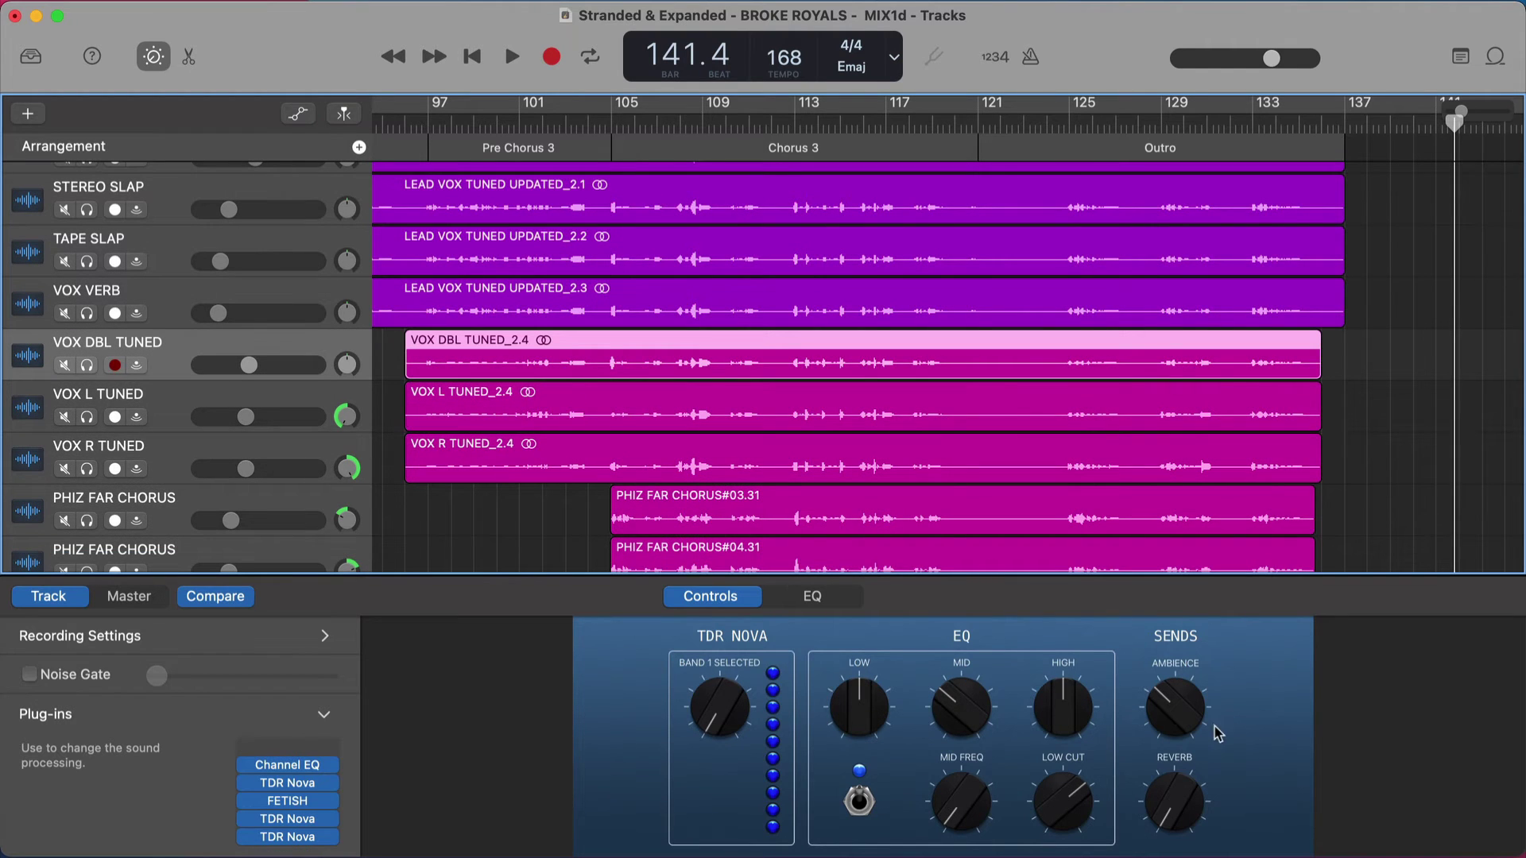
pyautogui.hscroll(1, 389, 454)
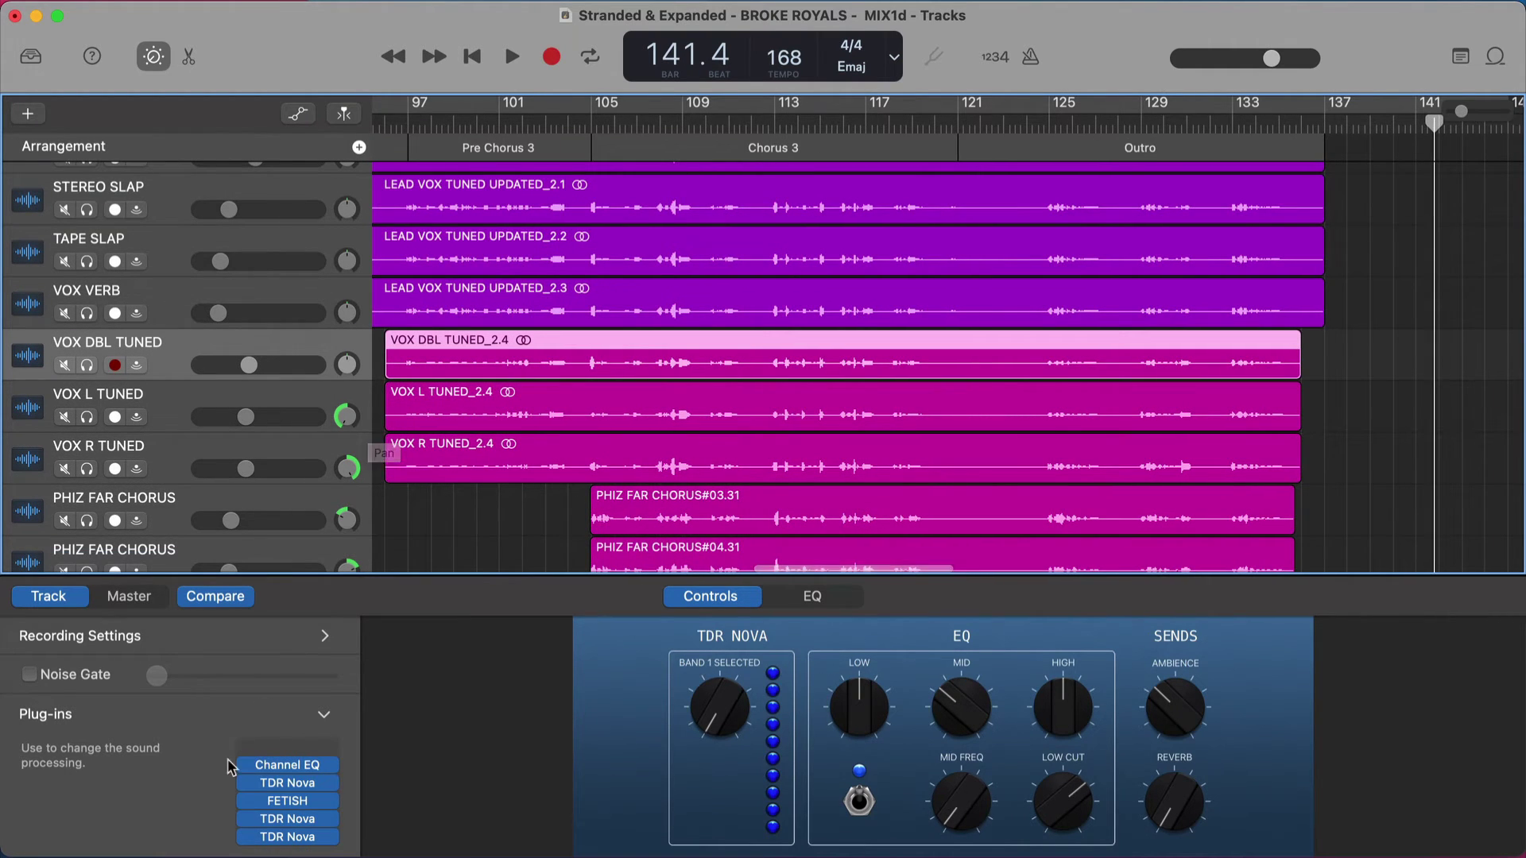
pyautogui.click(285, 840)
pyautogui.click(310, 718)
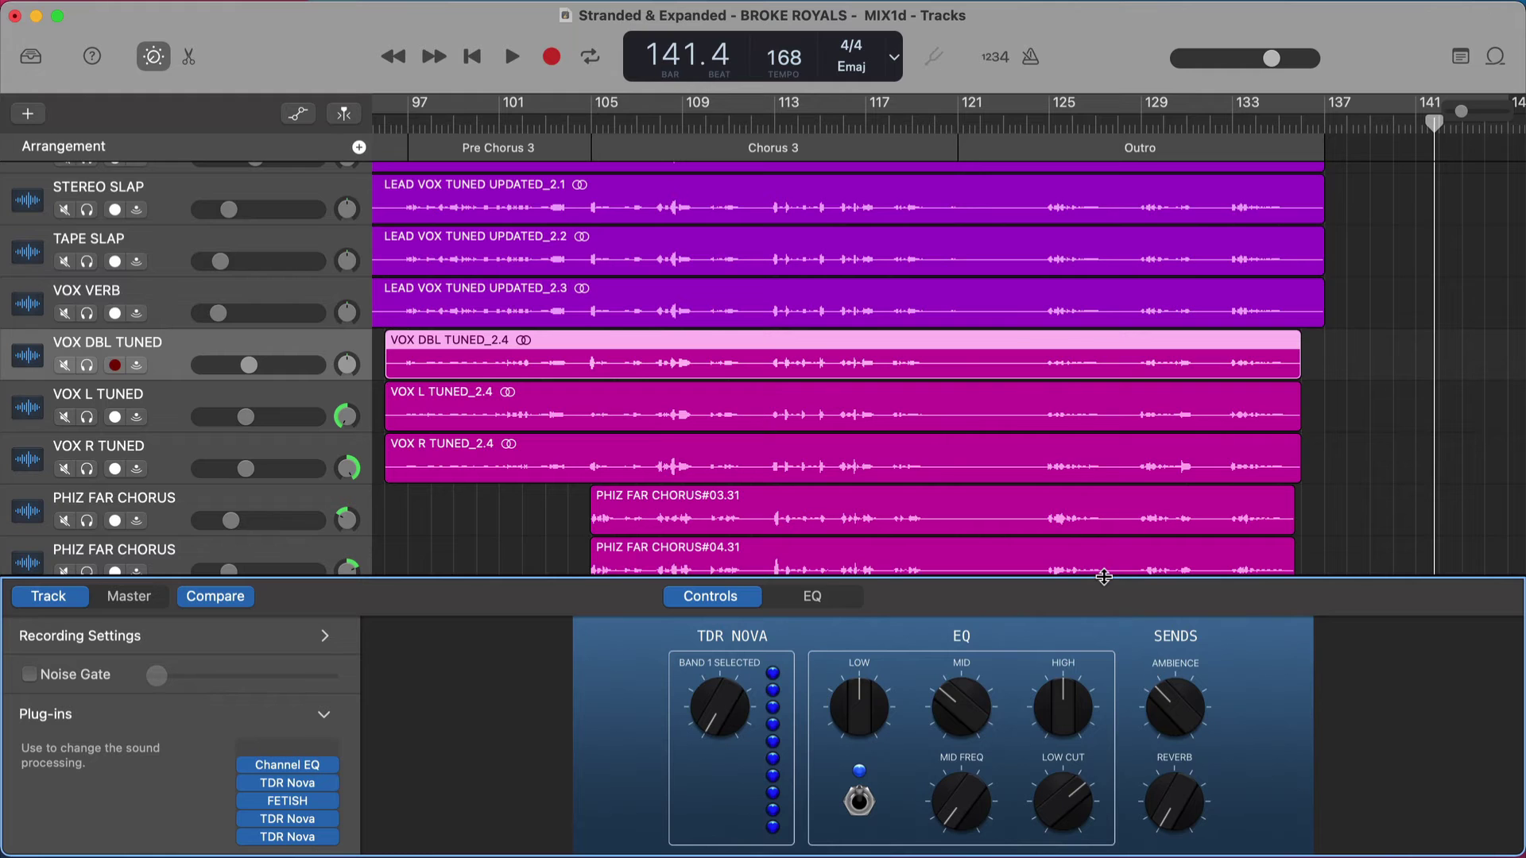
# Show the track automation and examine the volume curves of VOX DBL TUNED, VOX L TUNED and VOX R TUNED around Verse 2 and Pre Chorus 2.
pyautogui.scroll(-5, 1084, 545)
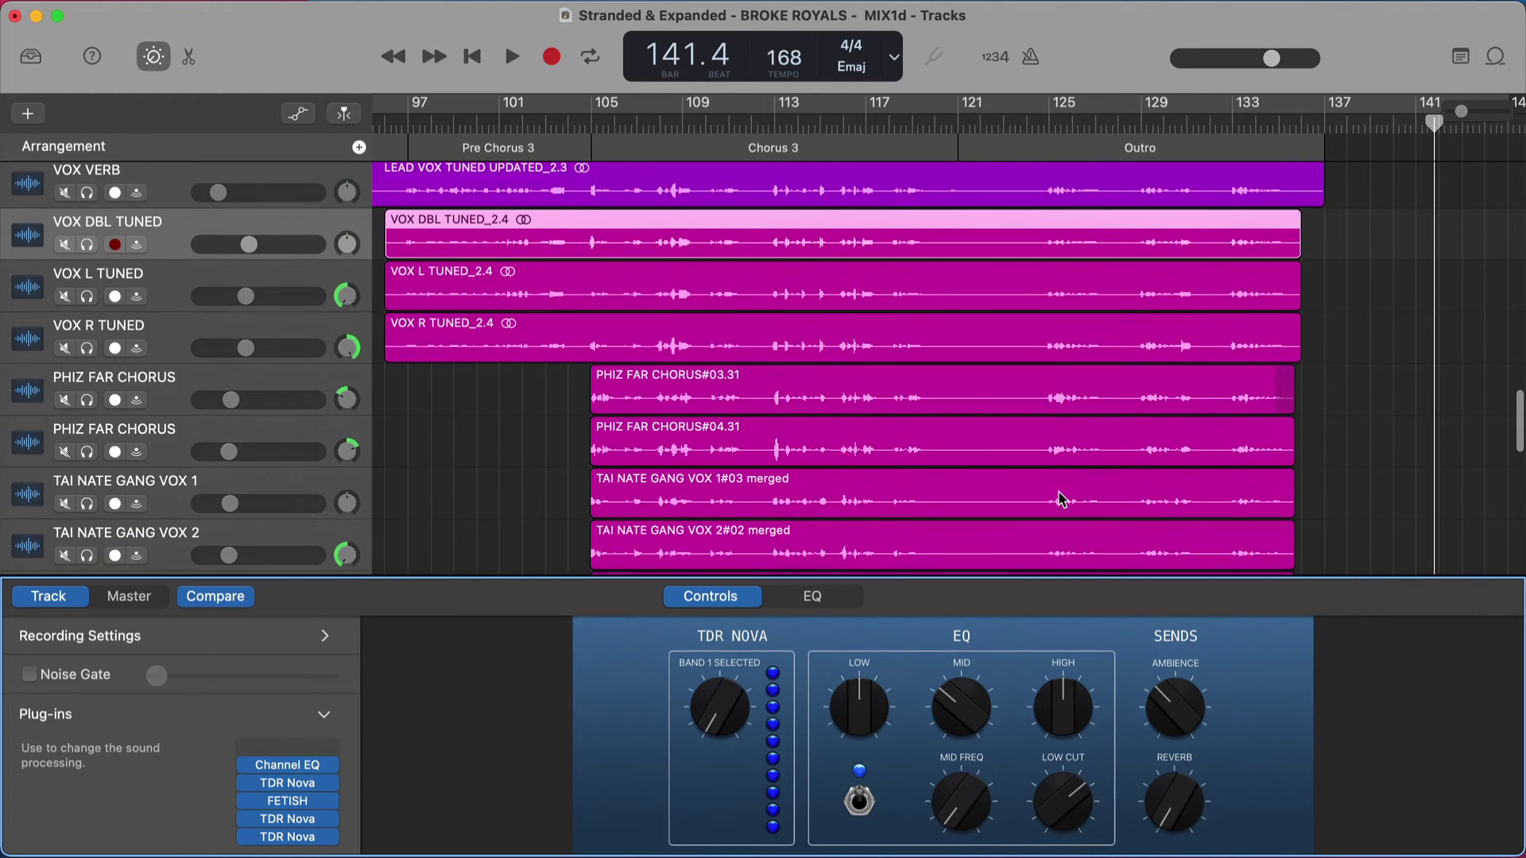
pyautogui.scroll(-2, 1043, 395)
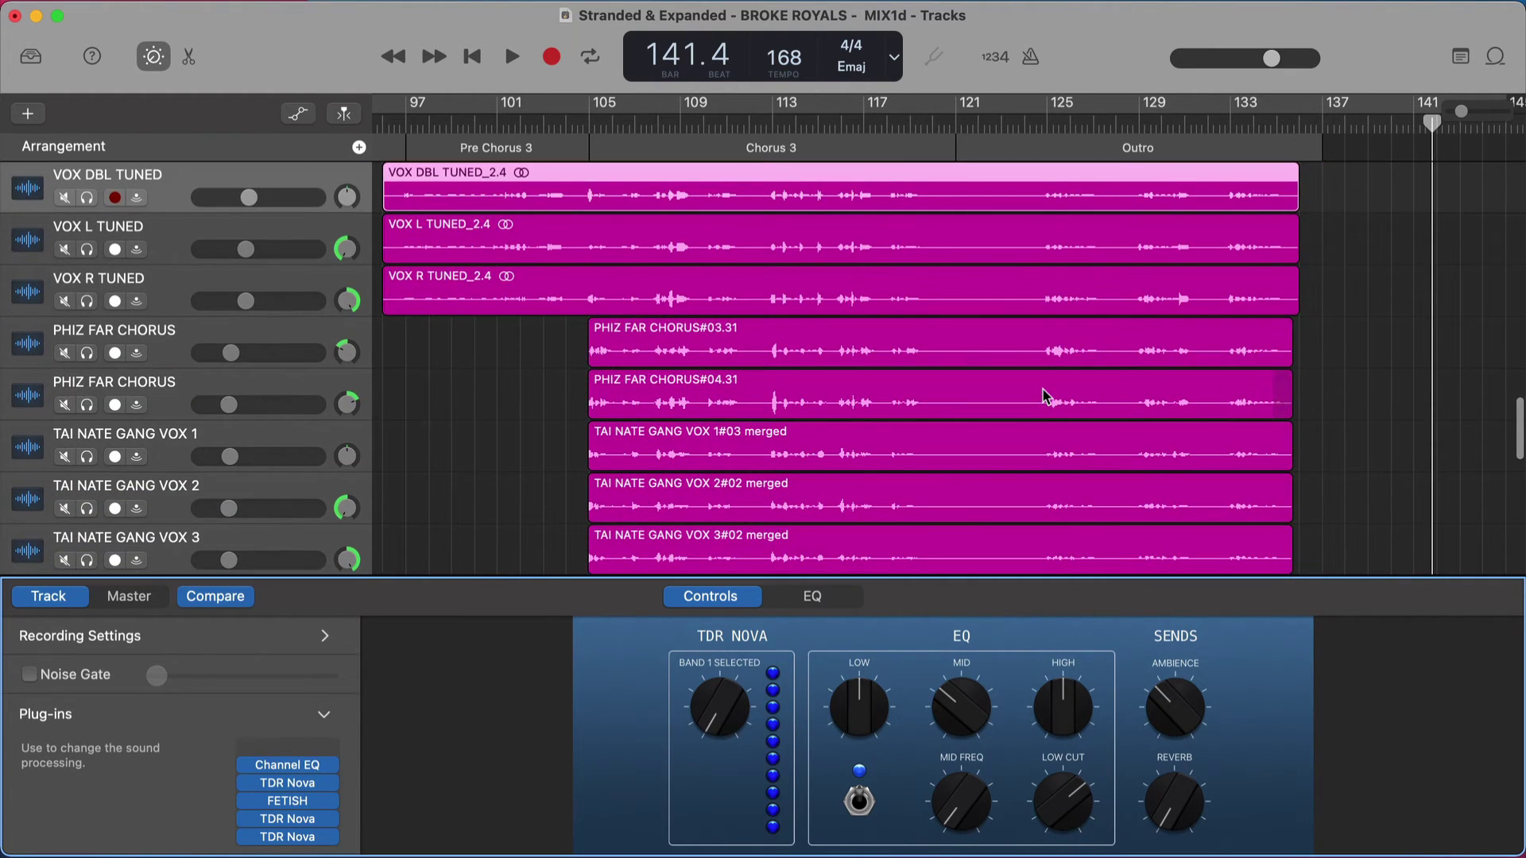
pyautogui.scroll(3, 1042, 394)
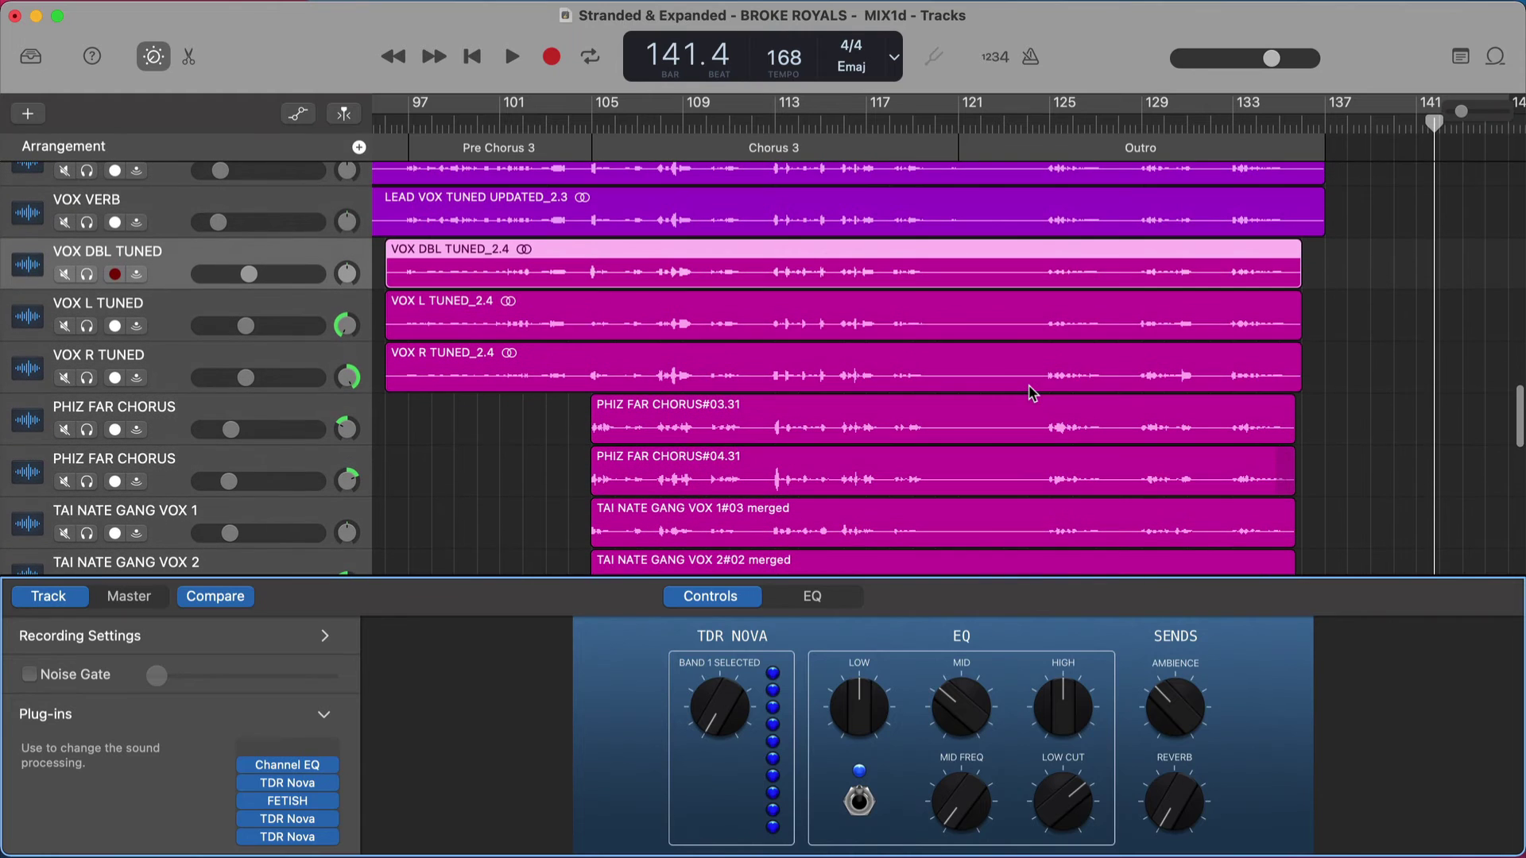
pyautogui.press('a')
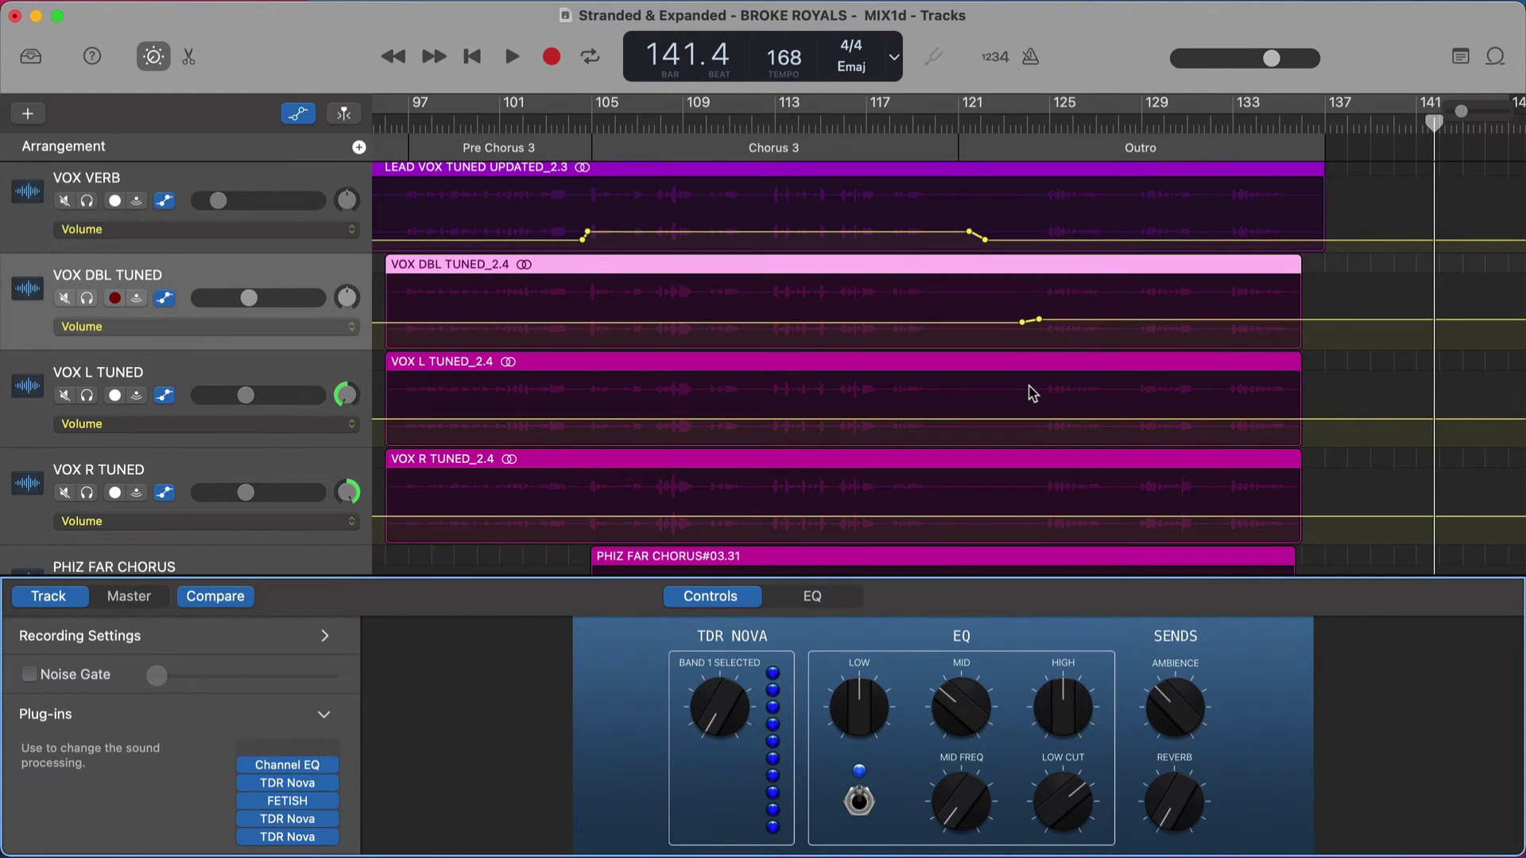
pyautogui.scroll(-10, 1032, 394)
pyautogui.scroll(-1, 738, 352)
pyautogui.scroll(-1, 738, 352)
pyautogui.click(548, 120)
pyautogui.scroll(8, 557, 151)
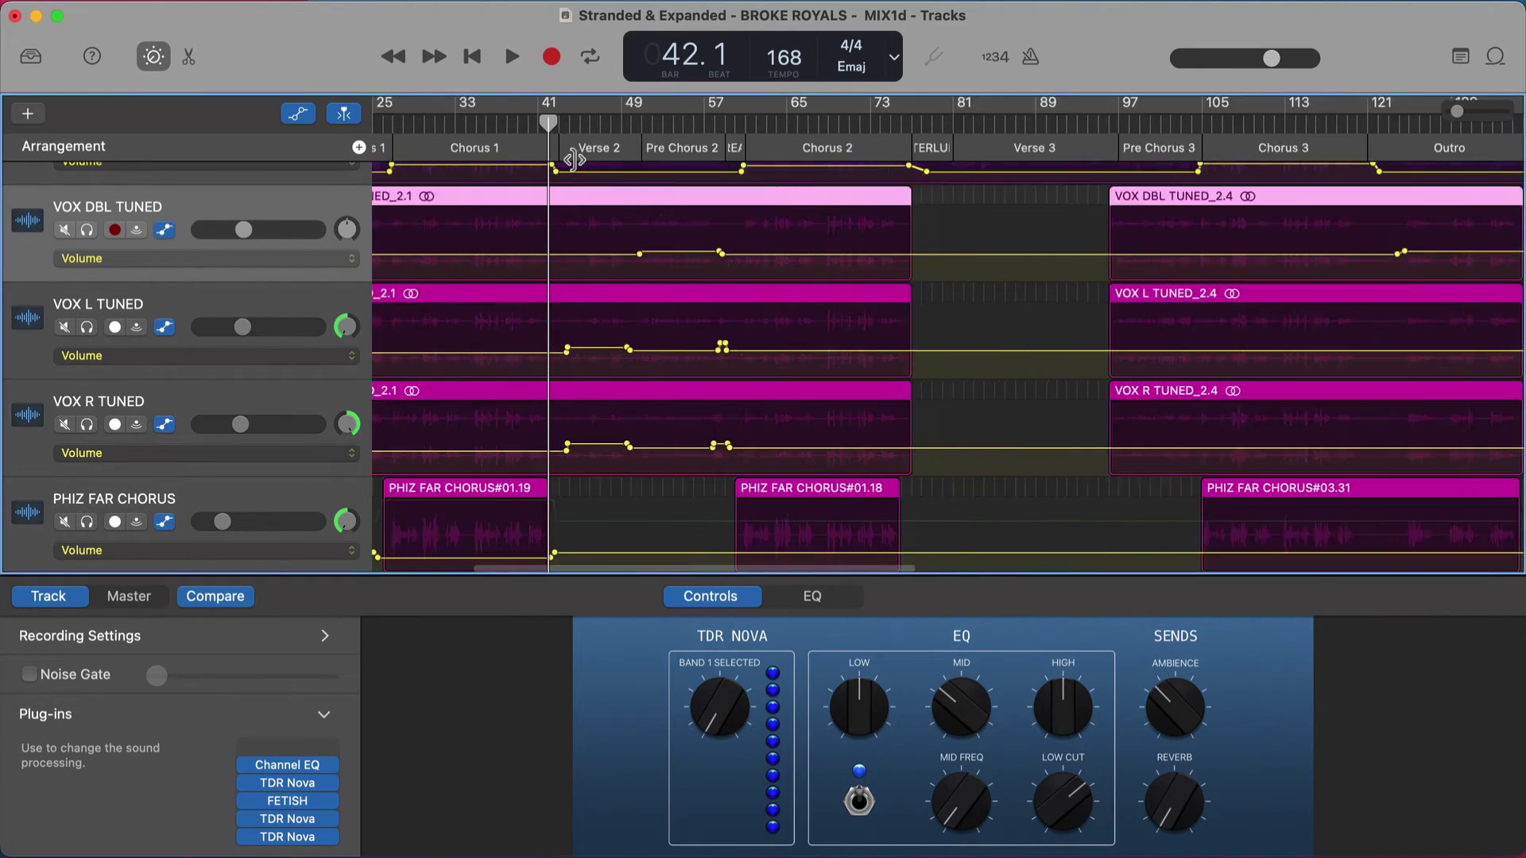
pyautogui.scroll(-2, 574, 160)
pyautogui.scroll(1, 569, 229)
pyautogui.hscroll(5, 569, 231)
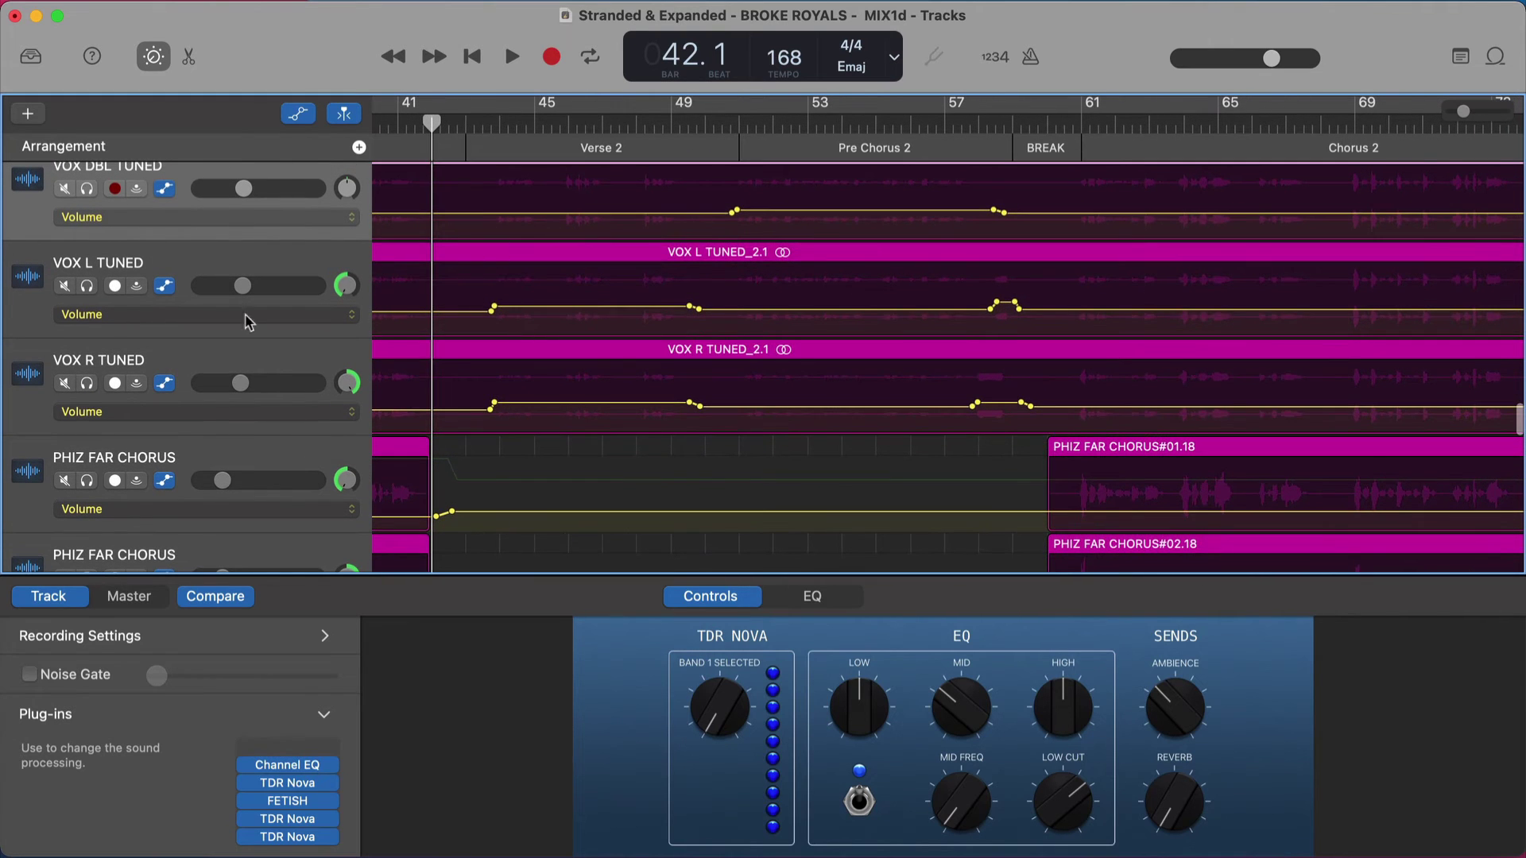
pyautogui.scroll(1, 508, 354)
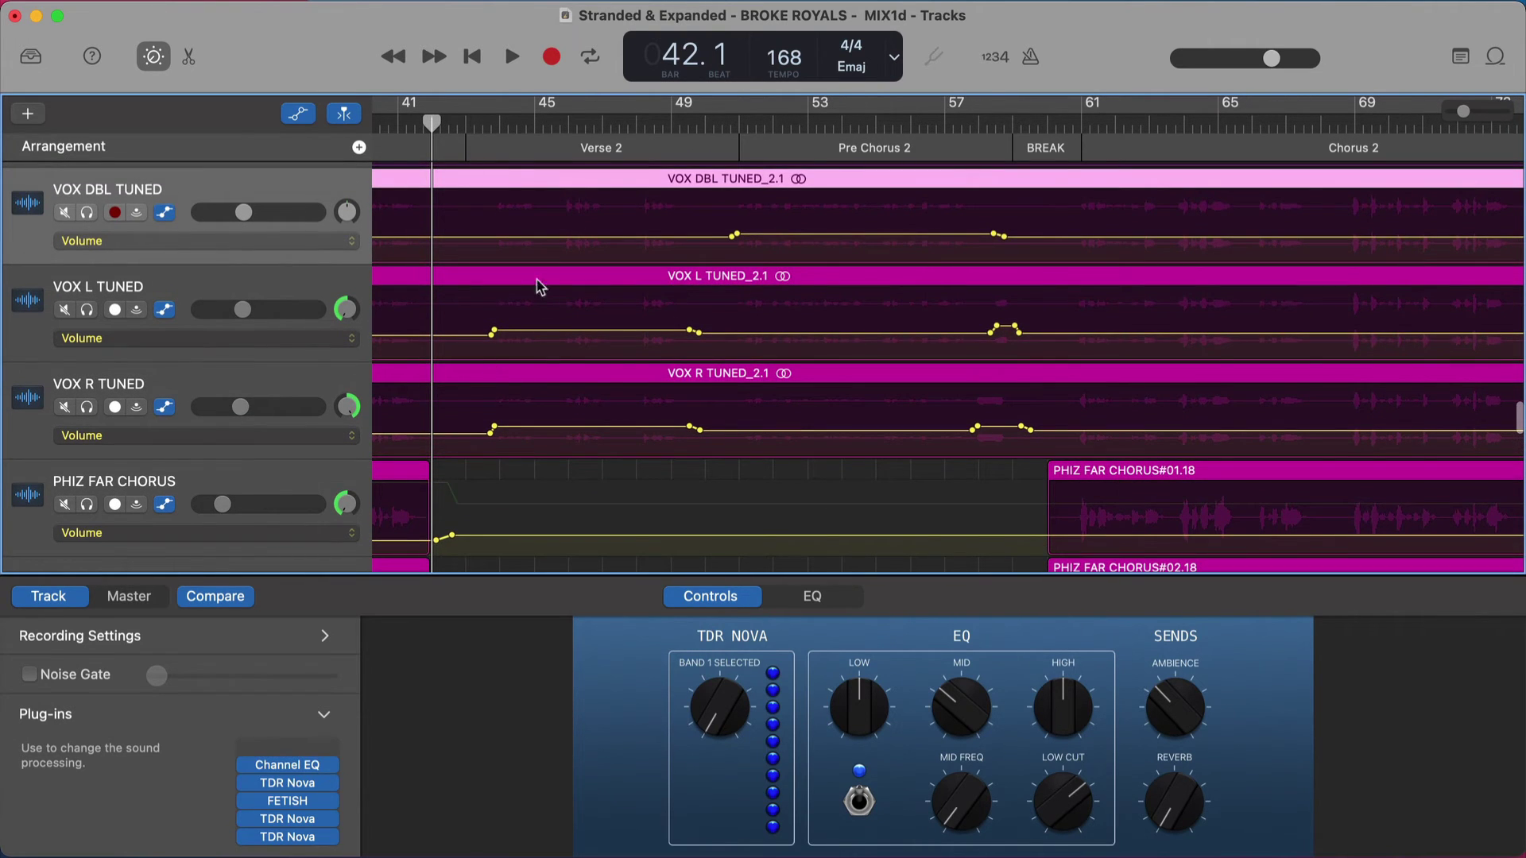
# Play the full mix from the start of Verse 2 into Chorus 2, following the double vocals' volume automation, and stop.
pyautogui.click(483, 129)
pyautogui.press('space')
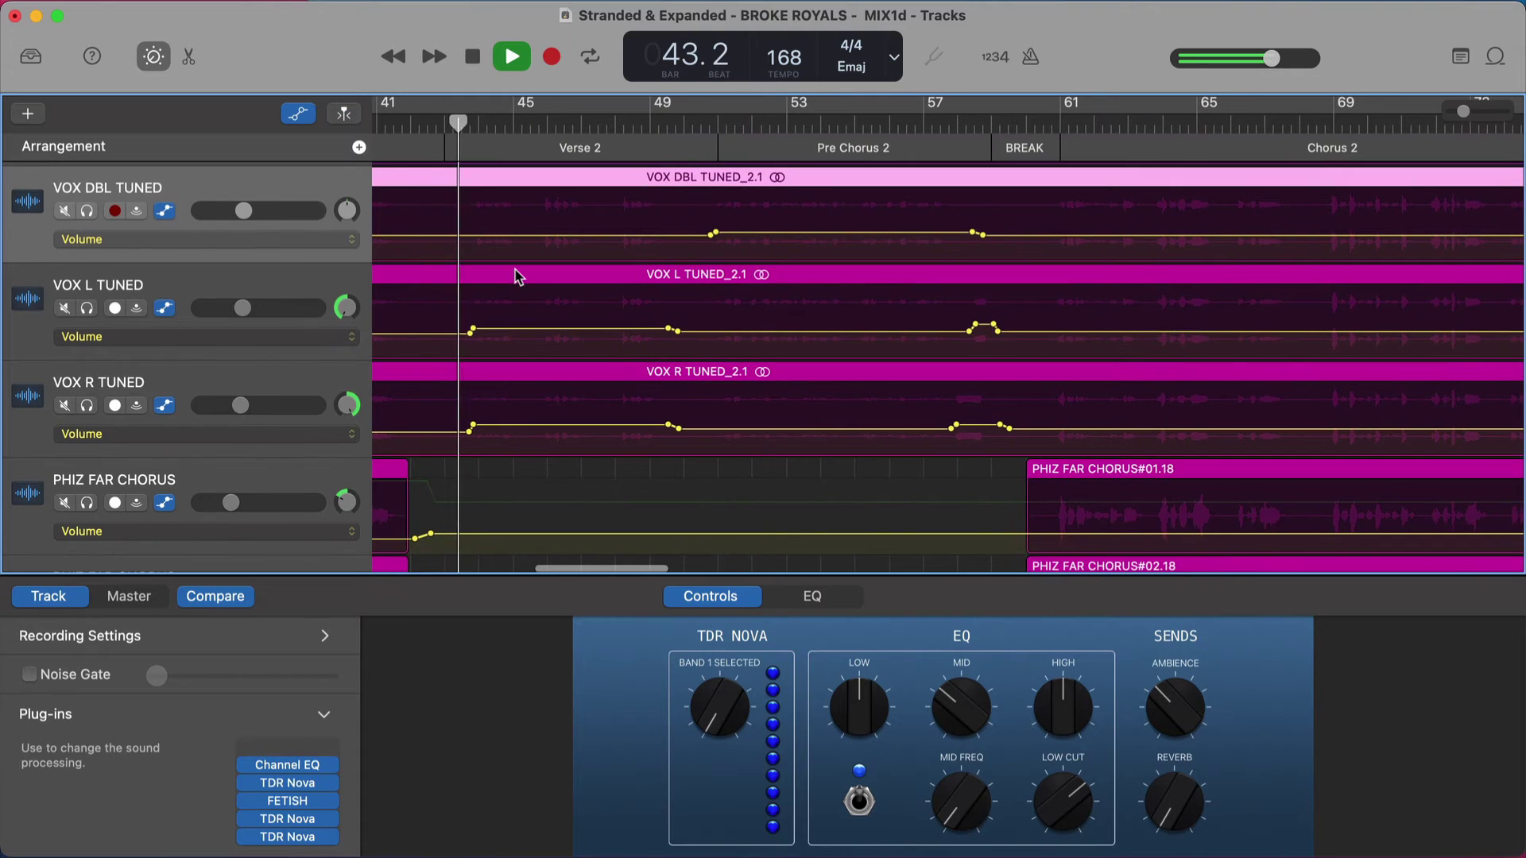
pyautogui.click(509, 343)
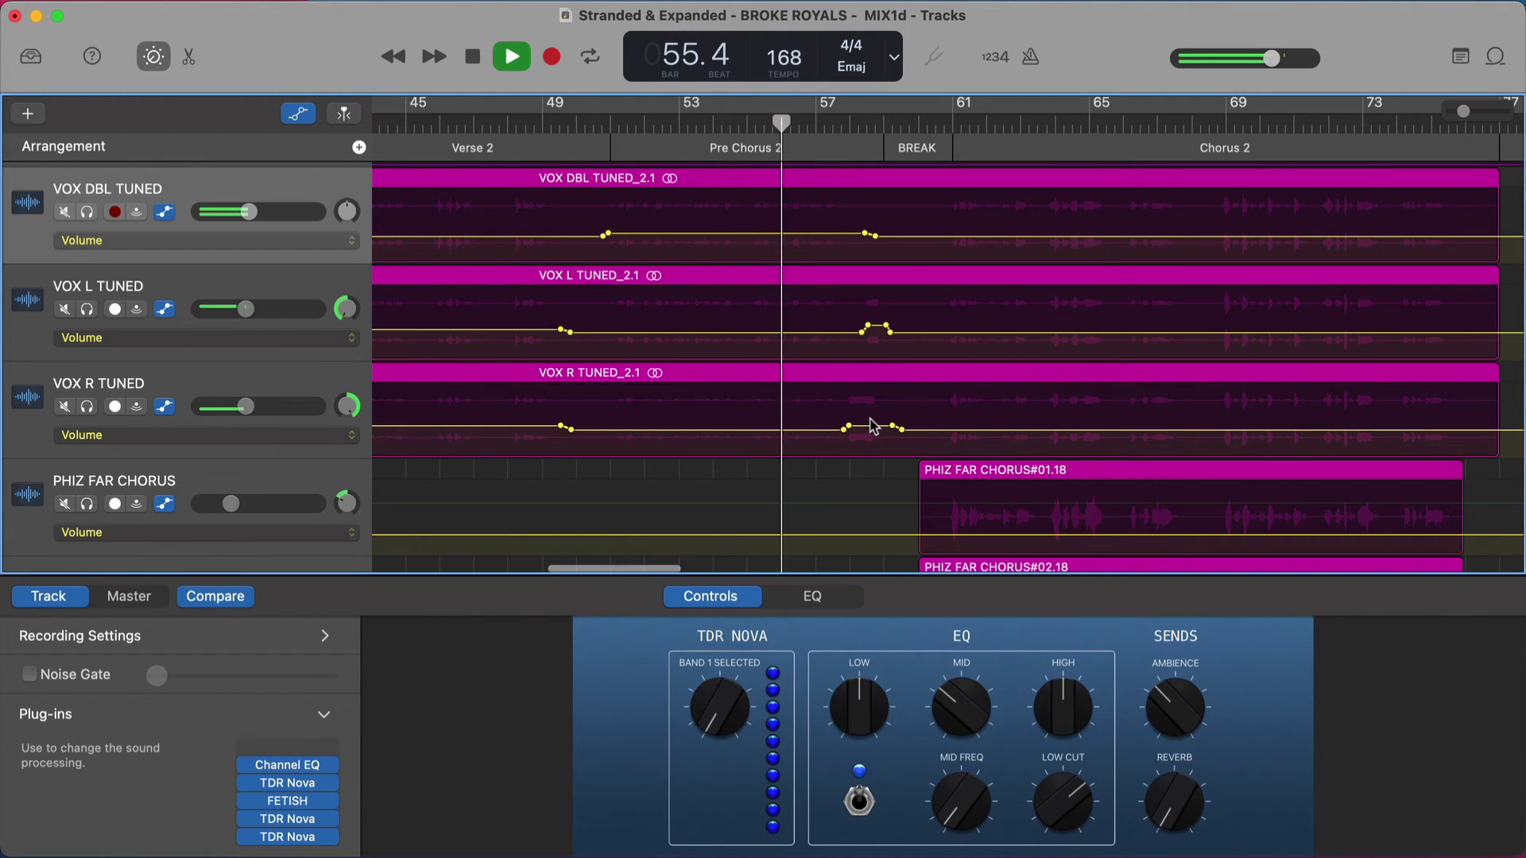
pyautogui.scroll(-1, 845, 398)
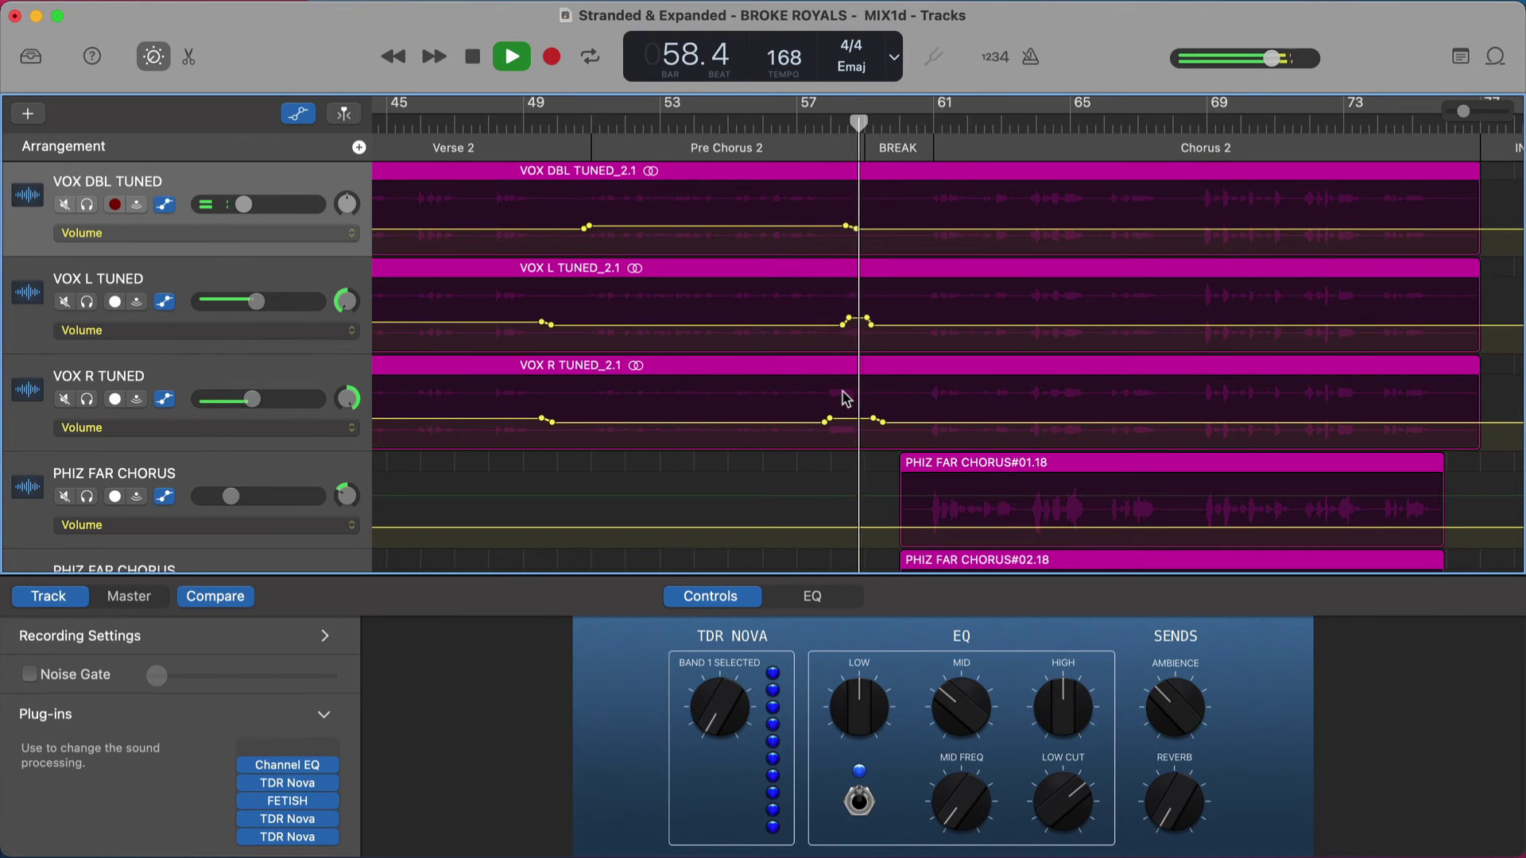
pyautogui.scroll(-5, 845, 398)
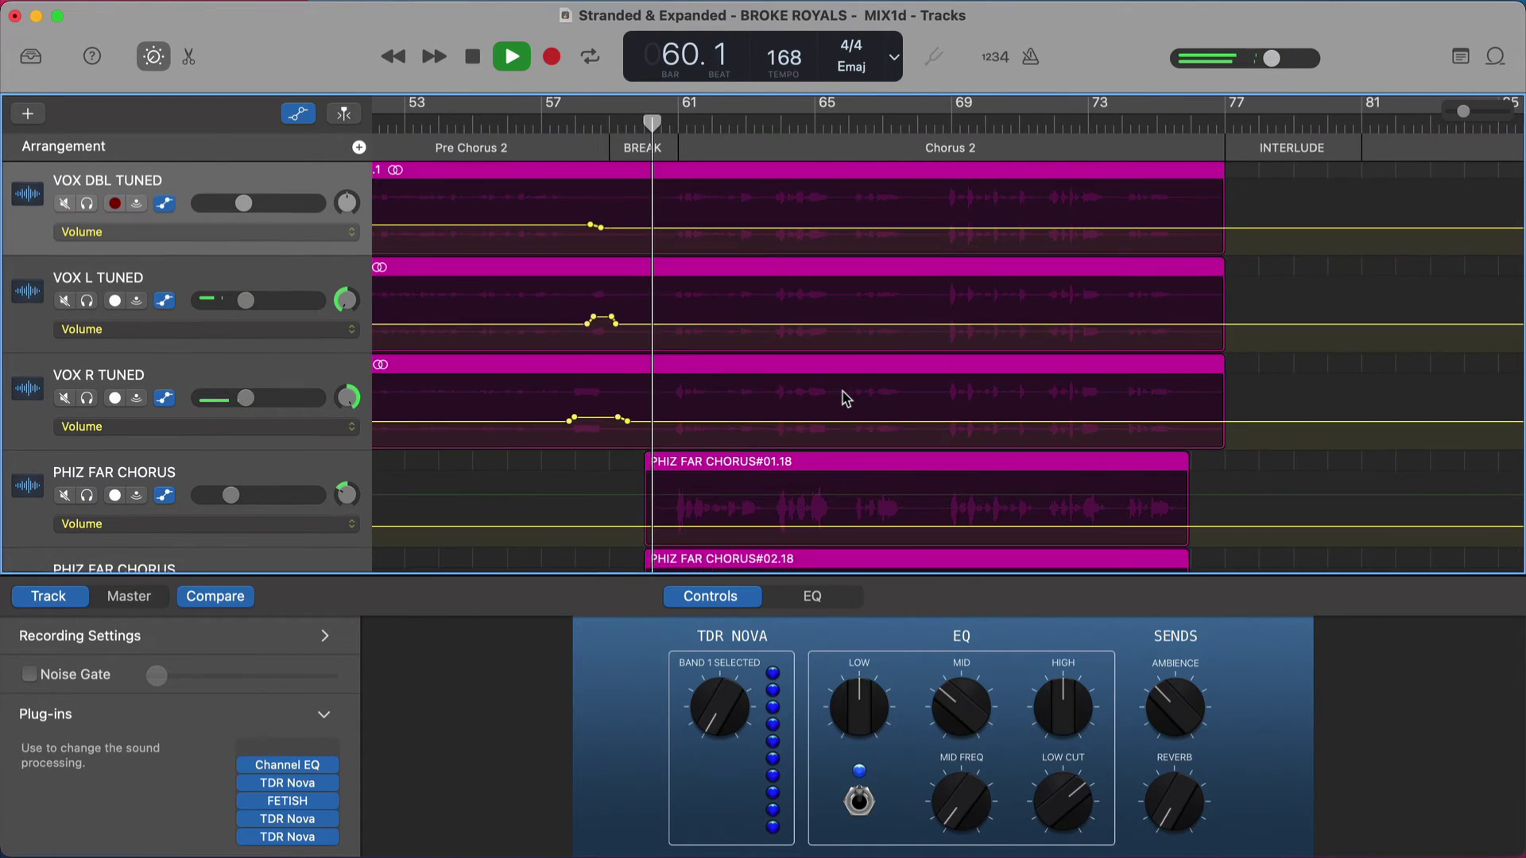
pyautogui.hscroll(-3, 845, 398)
pyautogui.press('space')
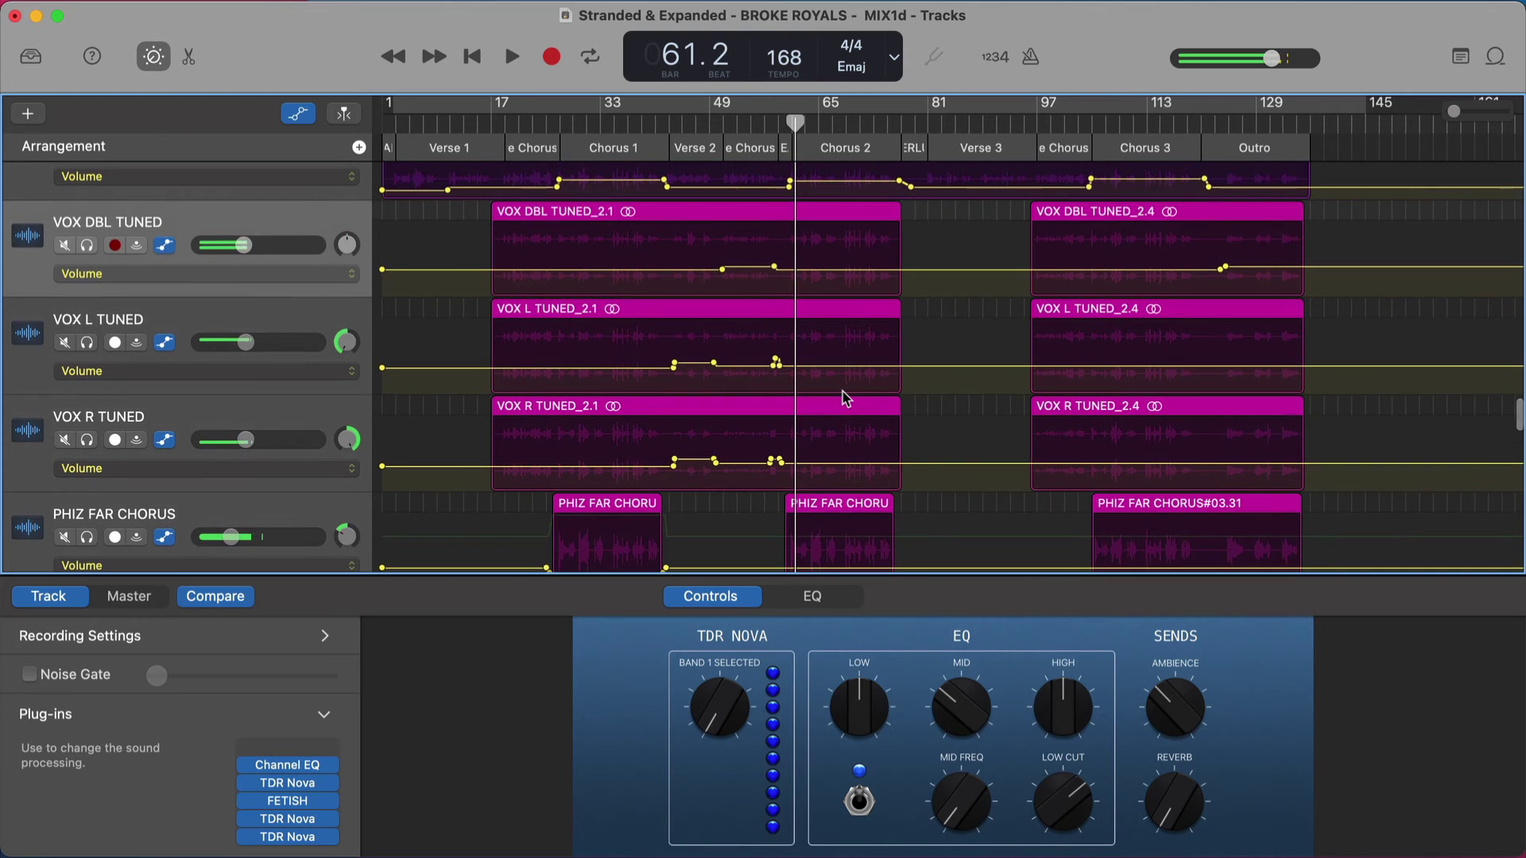
# Audition both PHIZ FAR CHORUS tracks soloed in Chorus 1 and Chorus 2, stop playback and clear their solos.
pyautogui.scroll(-1, 845, 398)
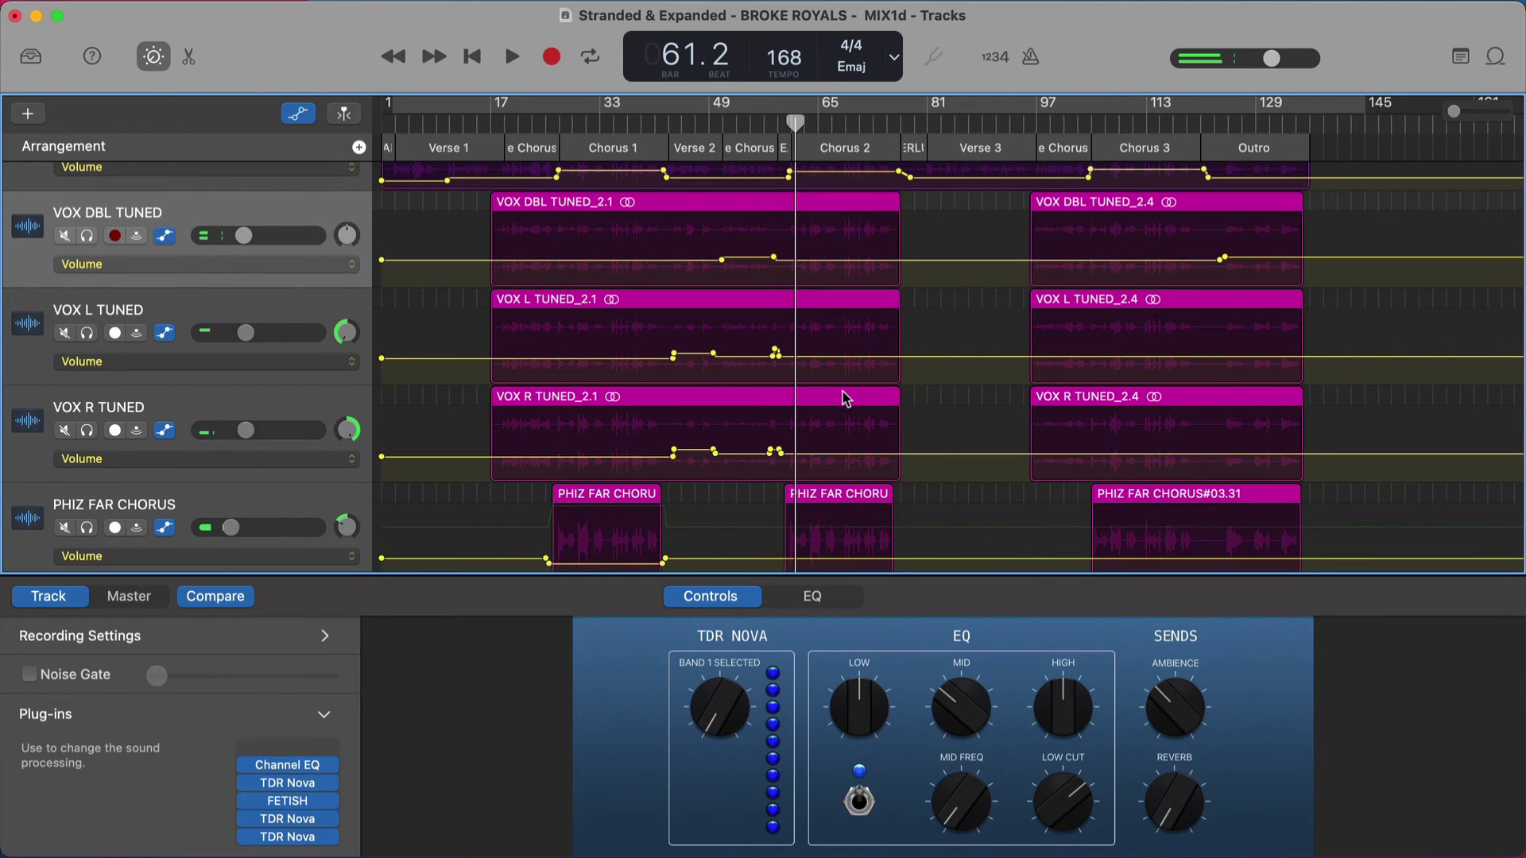
pyautogui.scroll(-5, 845, 398)
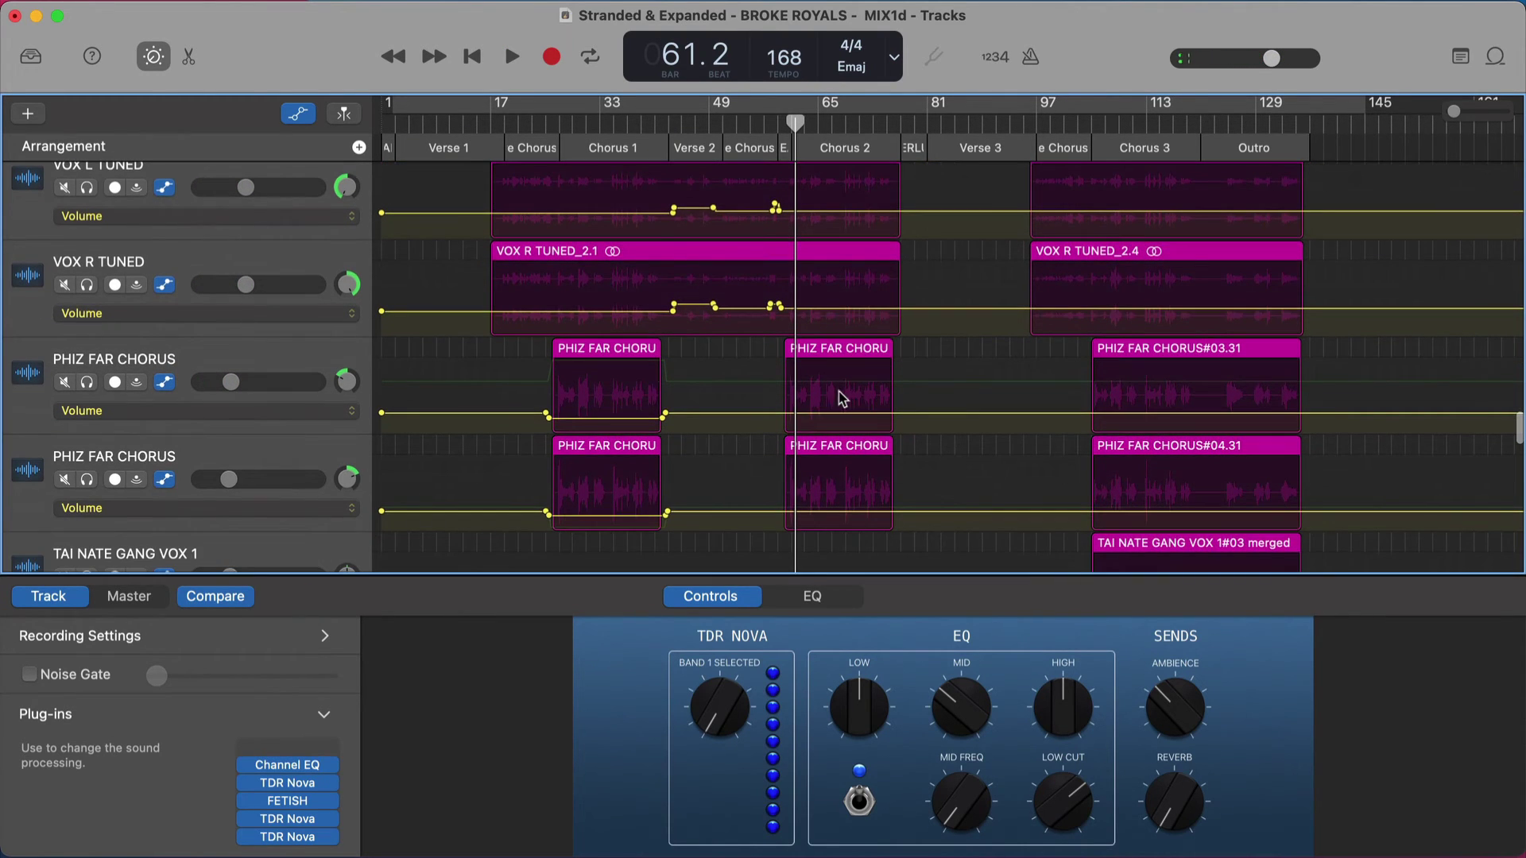
pyautogui.click(559, 127)
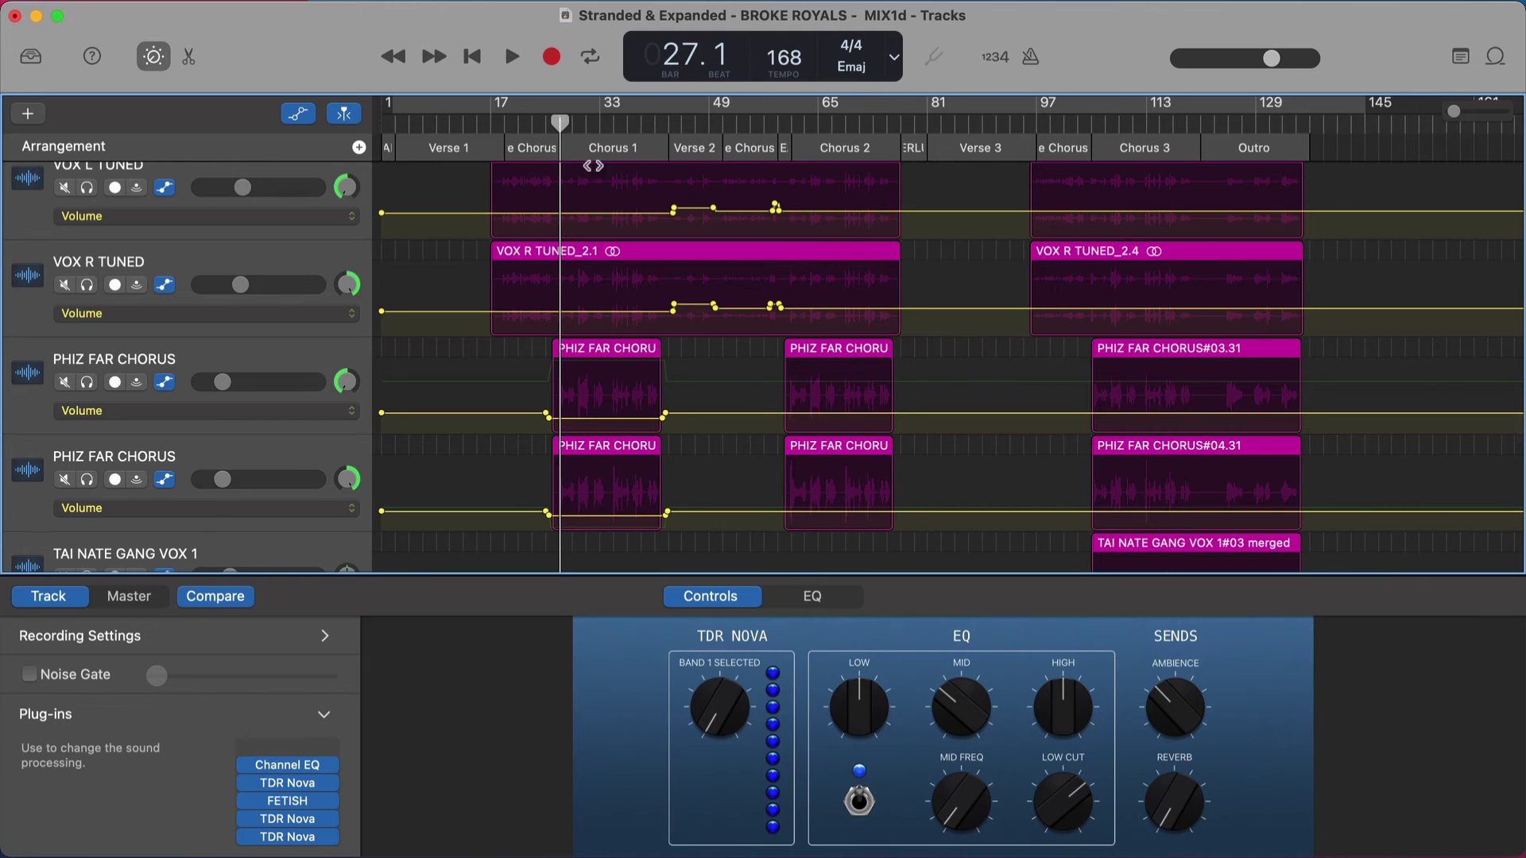
pyautogui.press('space')
pyautogui.click(87, 382)
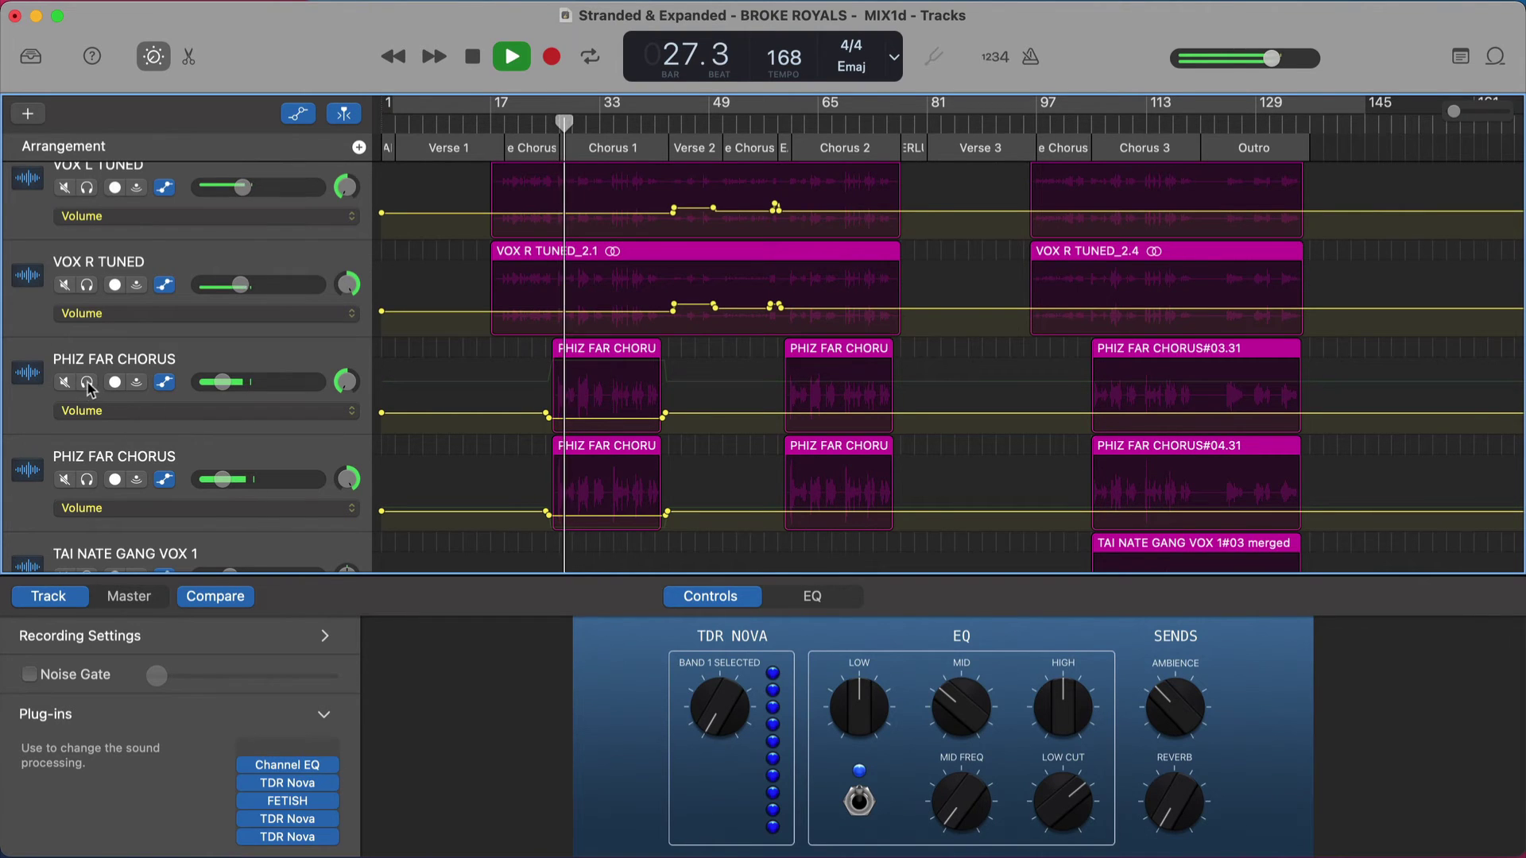
pyautogui.click(88, 480)
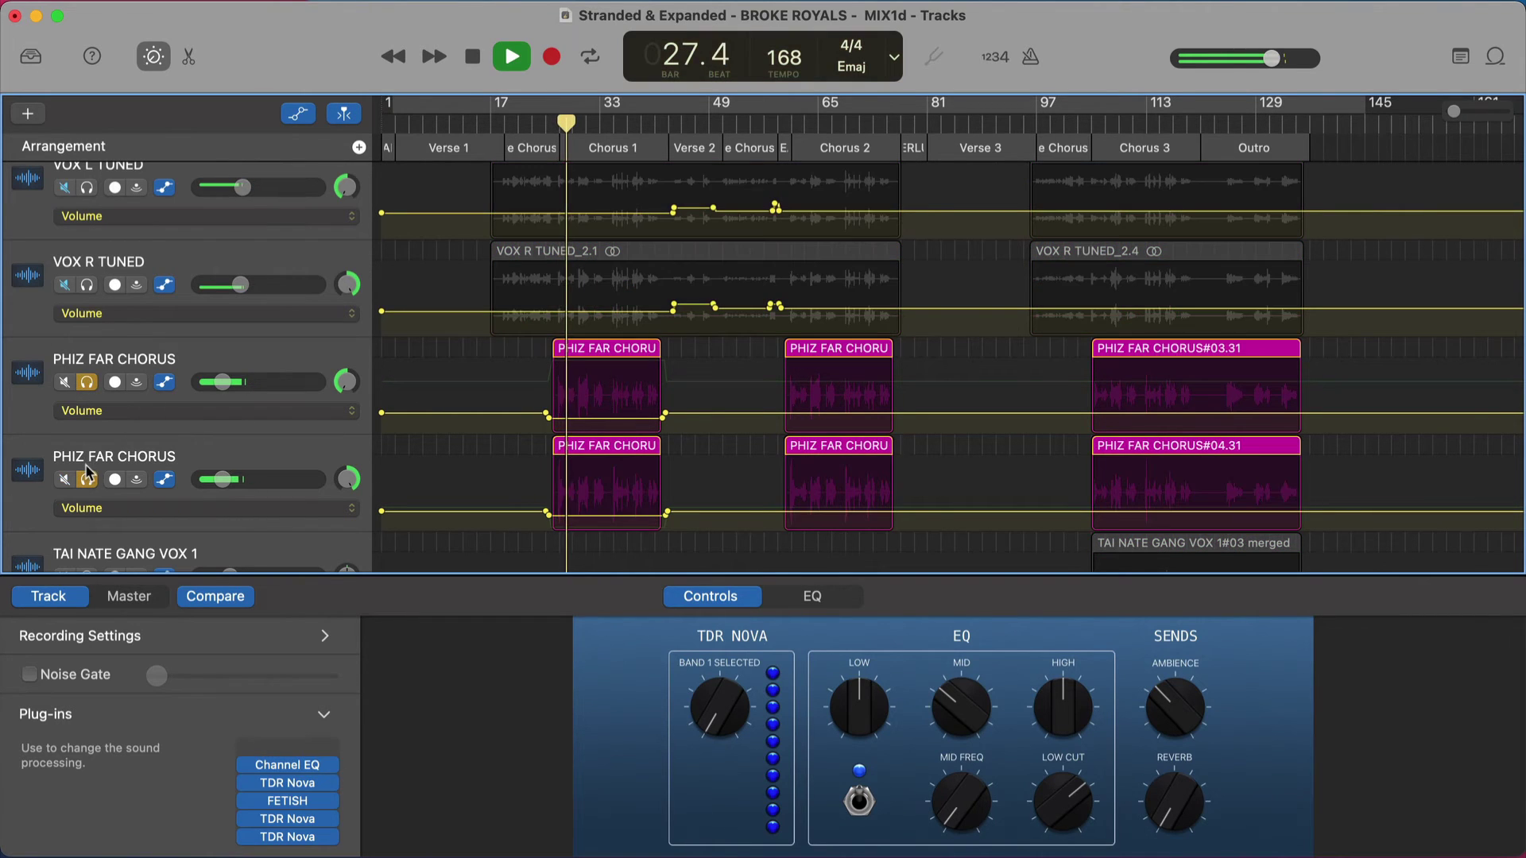
pyautogui.click(805, 123)
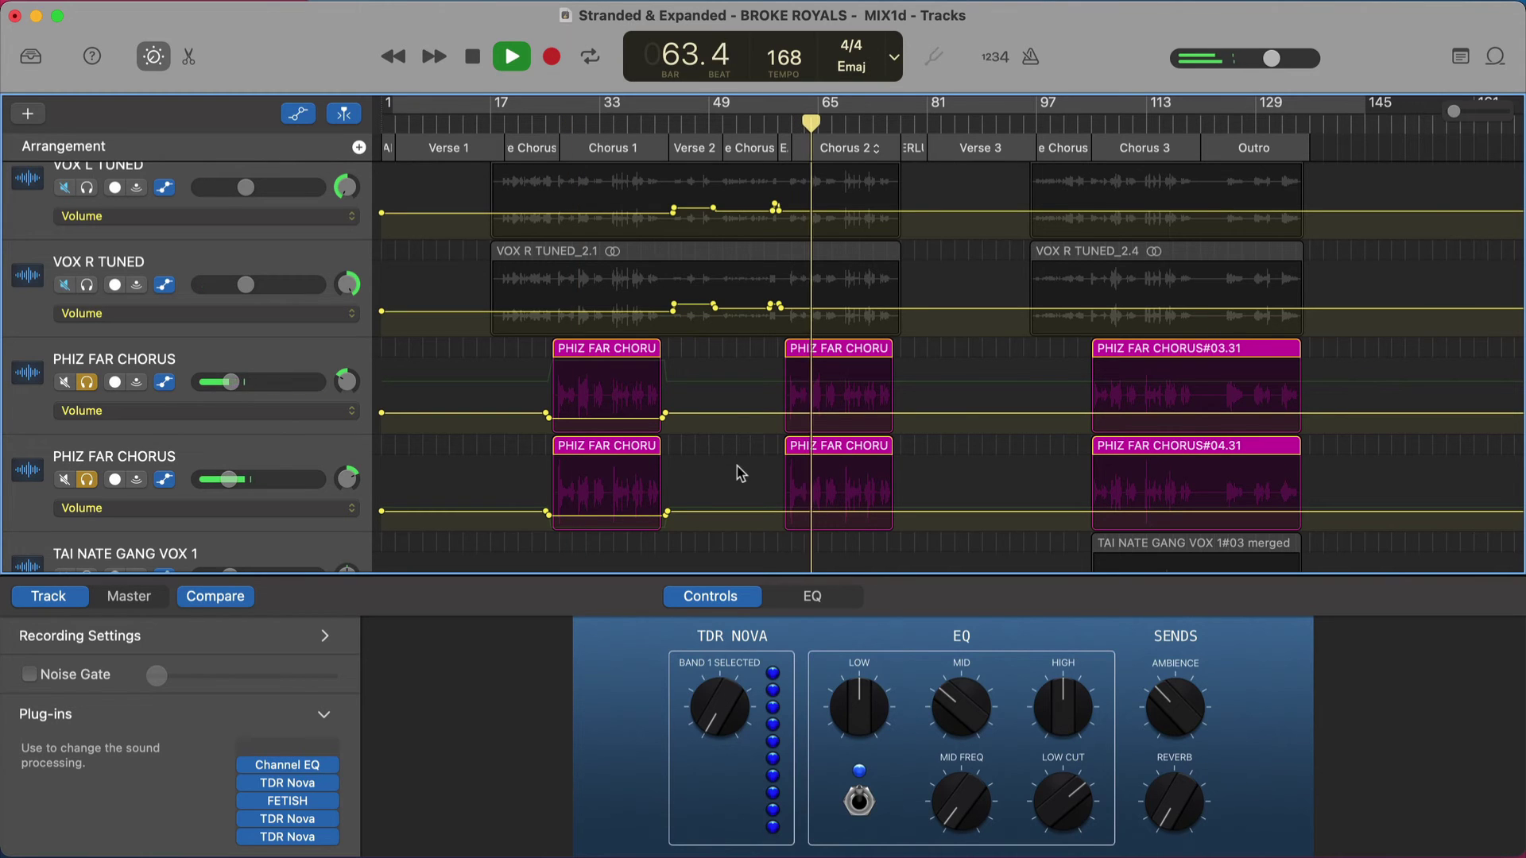
pyautogui.press('space')
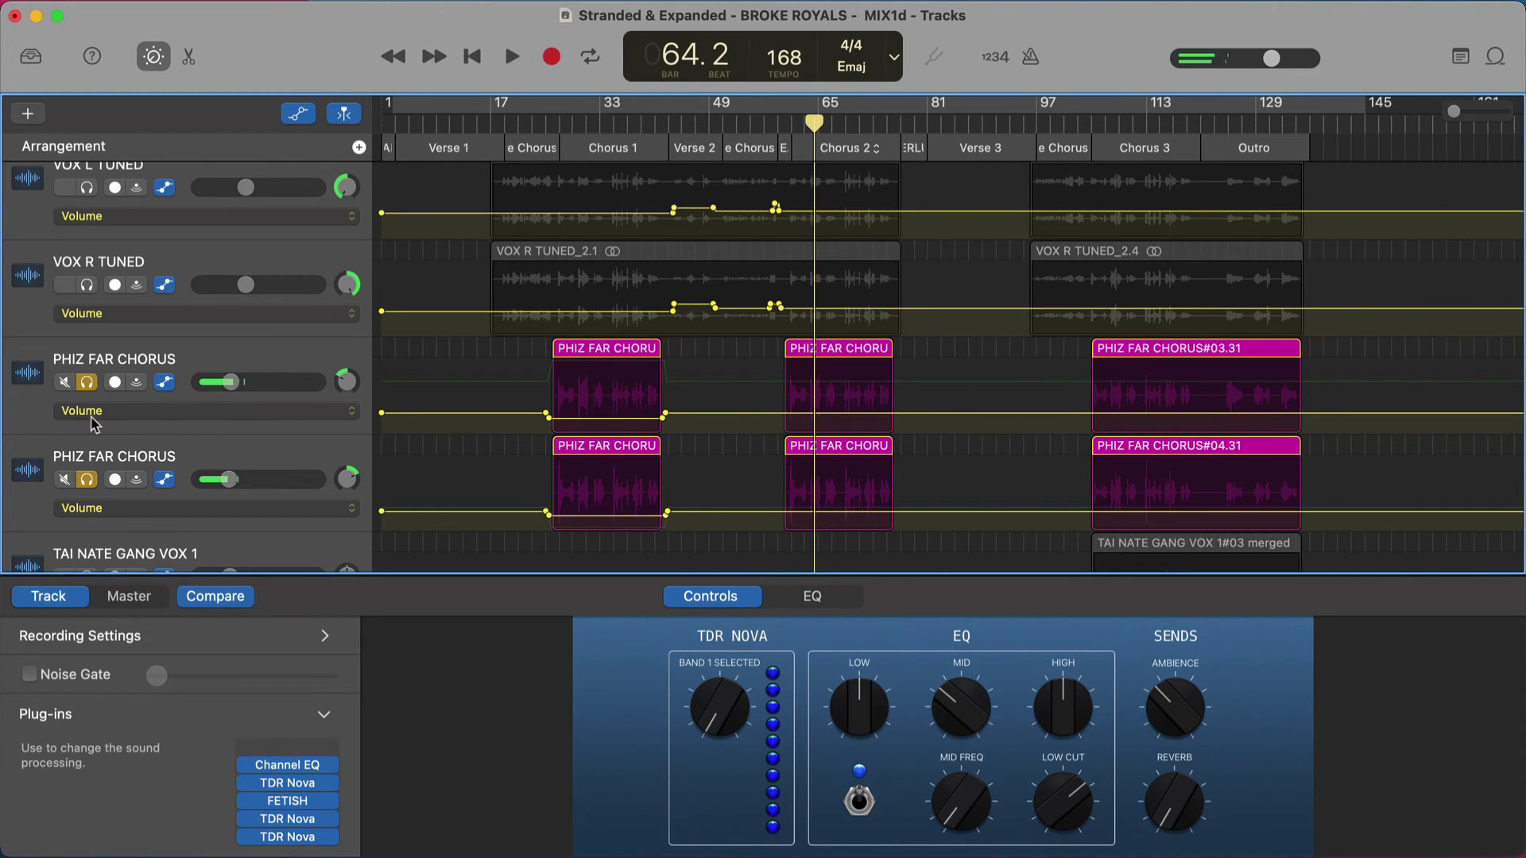
pyautogui.moveTo(87, 385); pyautogui.dragTo(86, 480)
# Toggle the track automation while moving between the chorus vocals and effect tracks, and examine the STEREO SLAP, TAPE SLAP and VOX VERB volume curves.
pyautogui.scroll(-2, 660, 390)
pyautogui.hscroll(1, 659, 389)
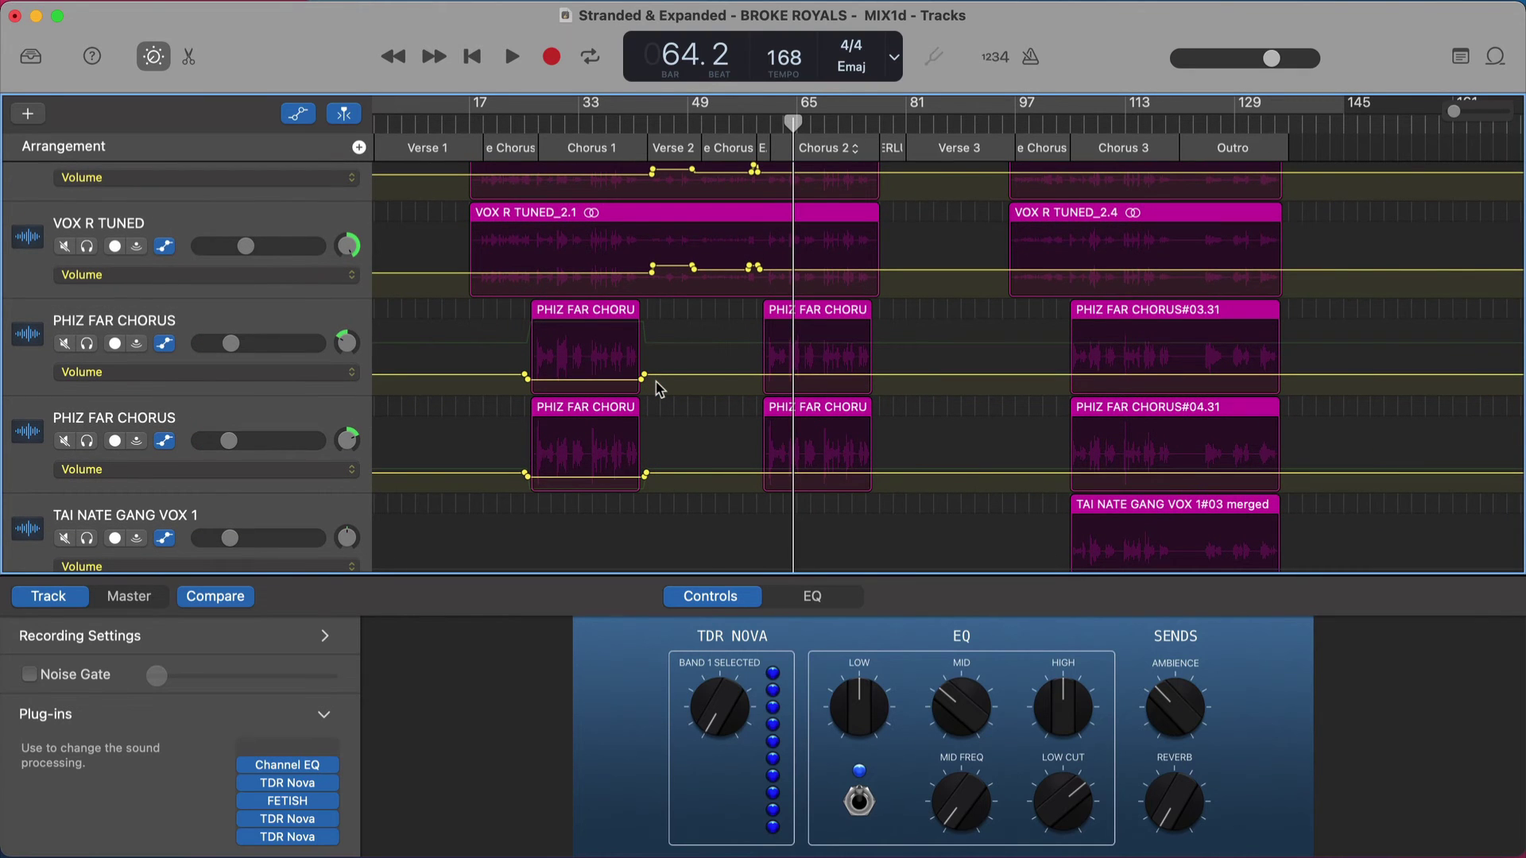
pyautogui.press('a')
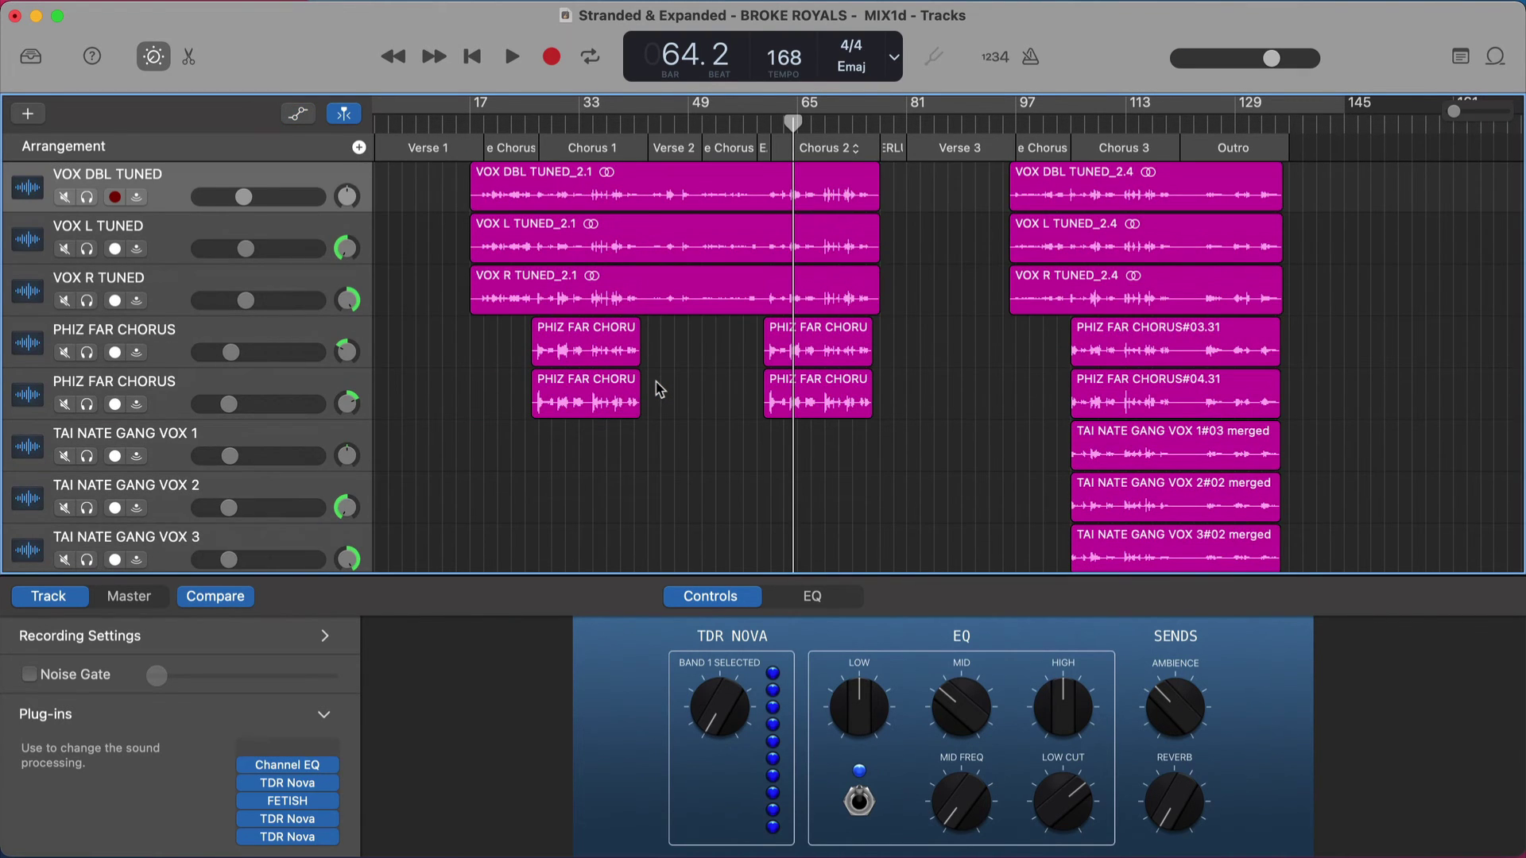
pyautogui.scroll(8, 660, 390)
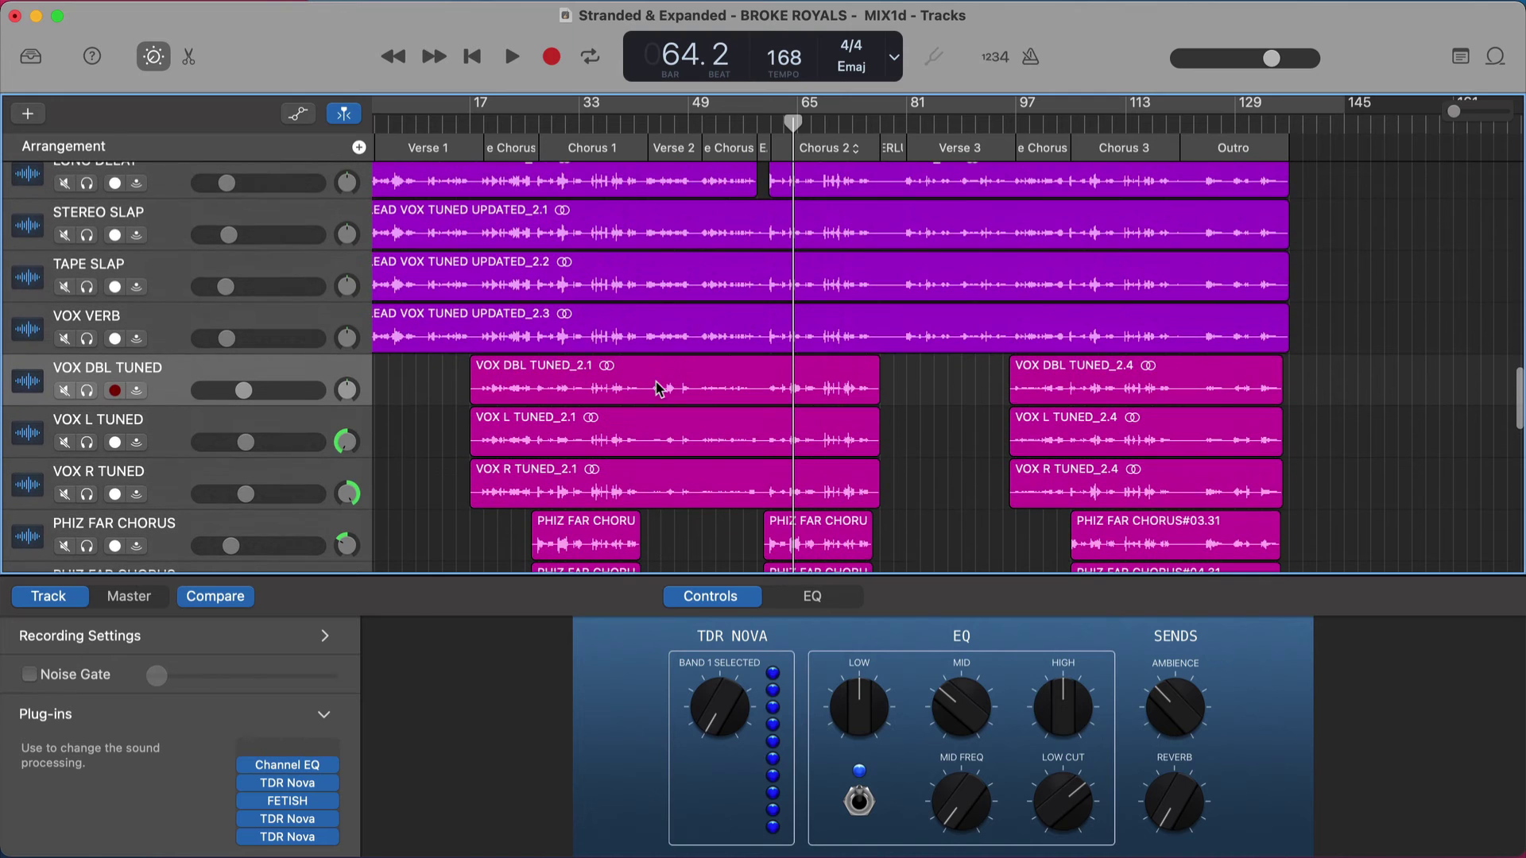
pyautogui.scroll(2, 978, 445)
pyautogui.scroll(1, 891, 242)
pyautogui.press('a')
pyautogui.scroll(10, 859, 345)
pyautogui.press('a')
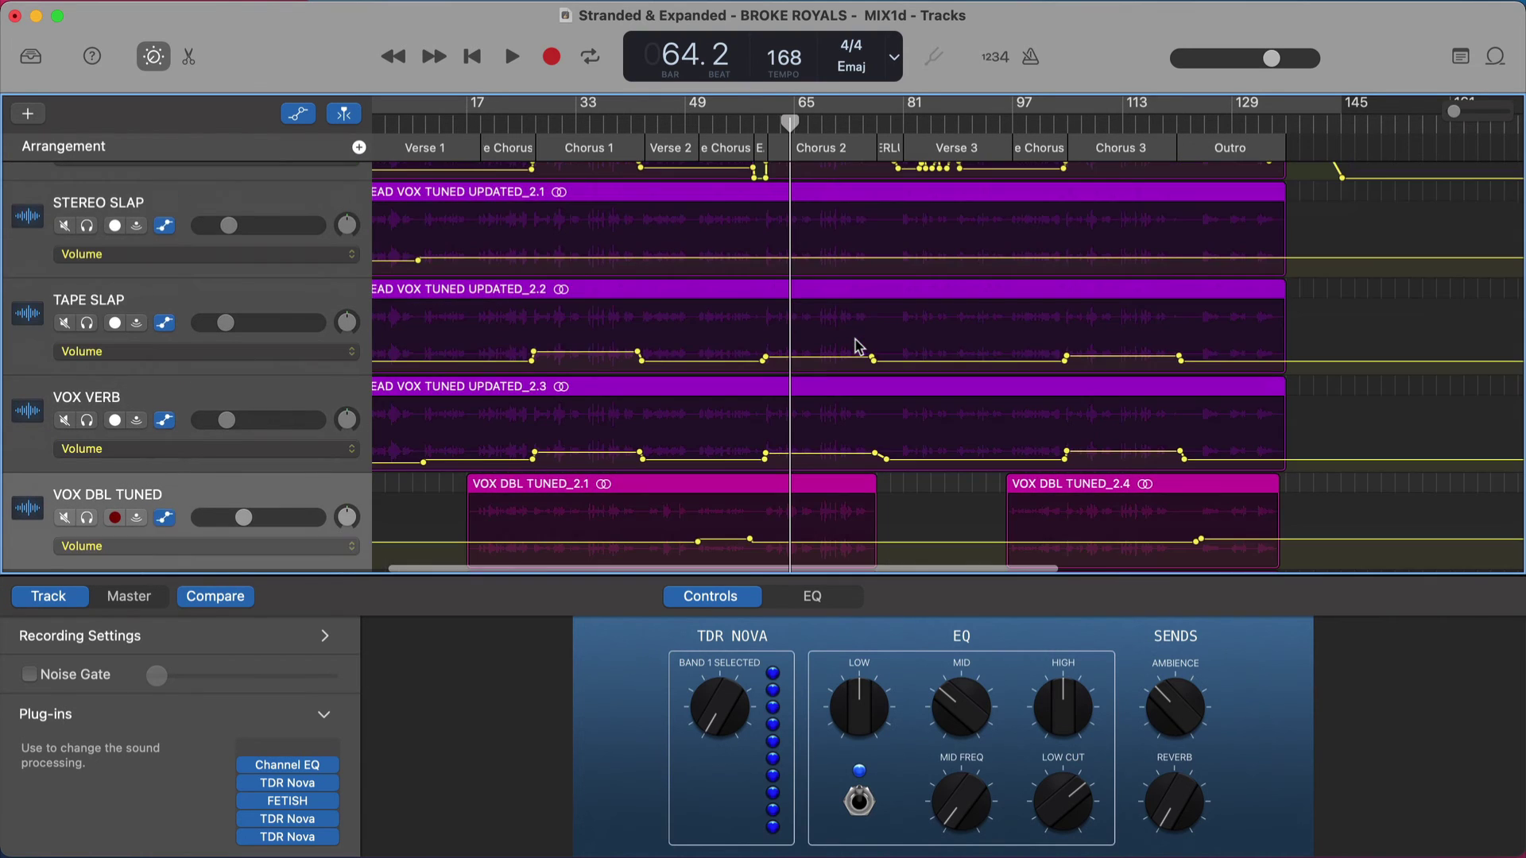
# Examine the LEAD VOX TUNED and LONG DELAY volume curves up close from the Break through Chorus 2 into Verse 3.
pyautogui.scroll(6, 858, 344)
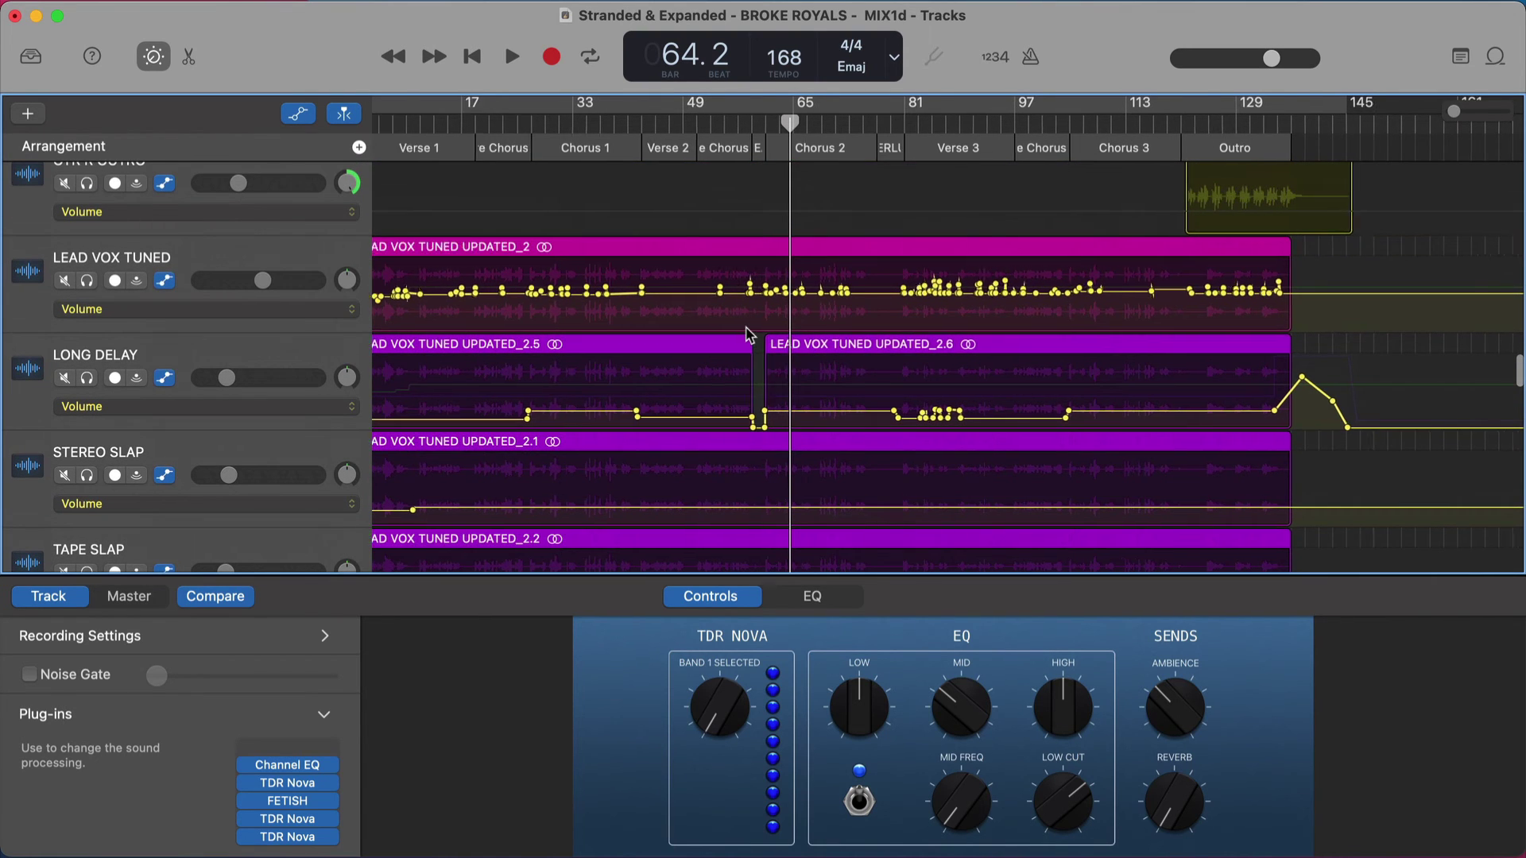
pyautogui.press('super+Right')
pyautogui.press('super+Right')
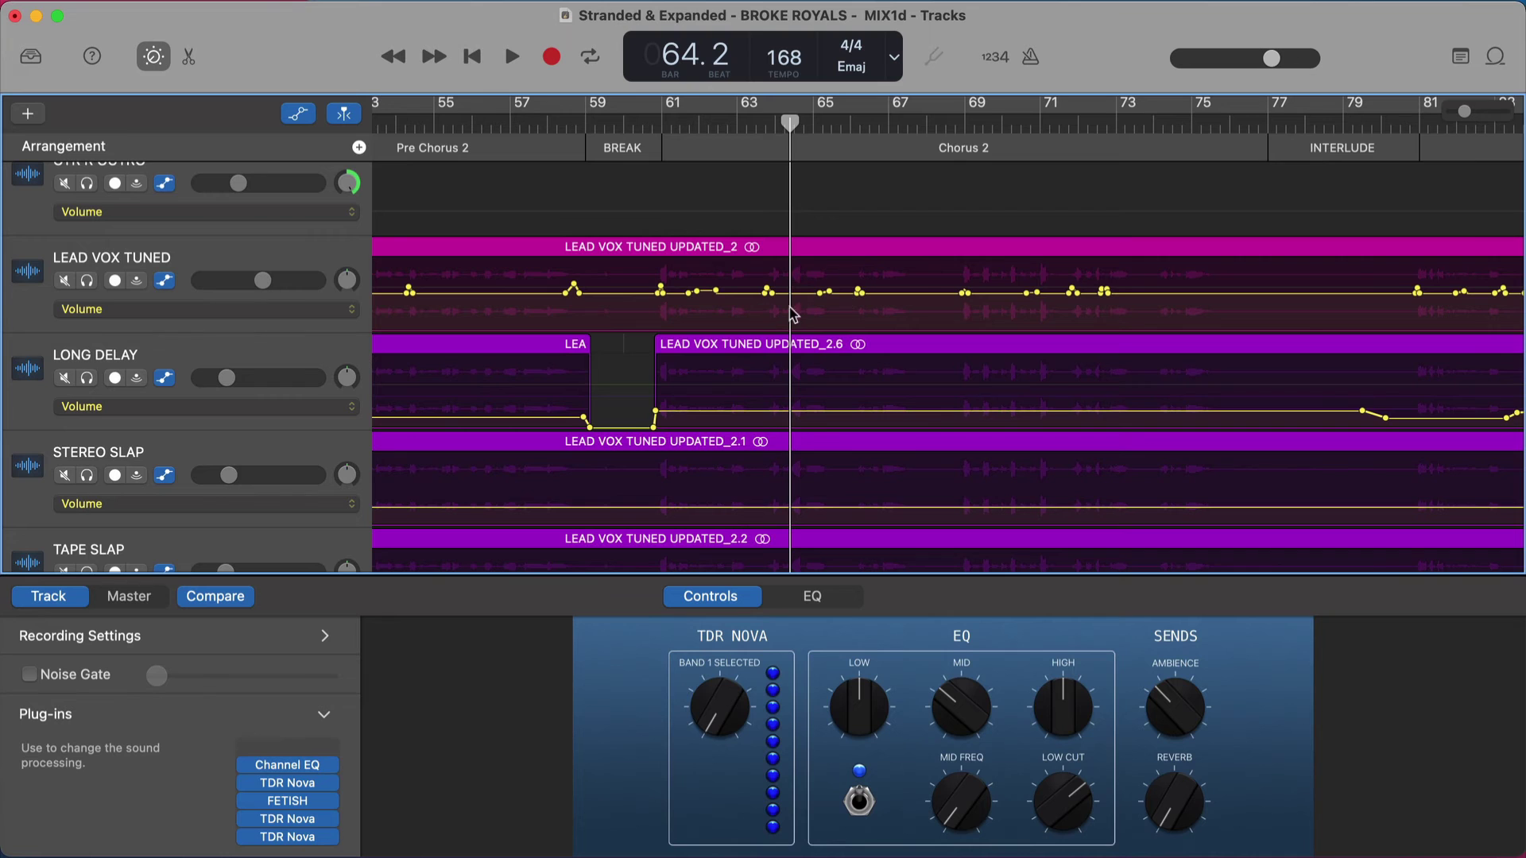
pyautogui.hscroll(3, 785, 322)
pyautogui.hscroll(4, 785, 328)
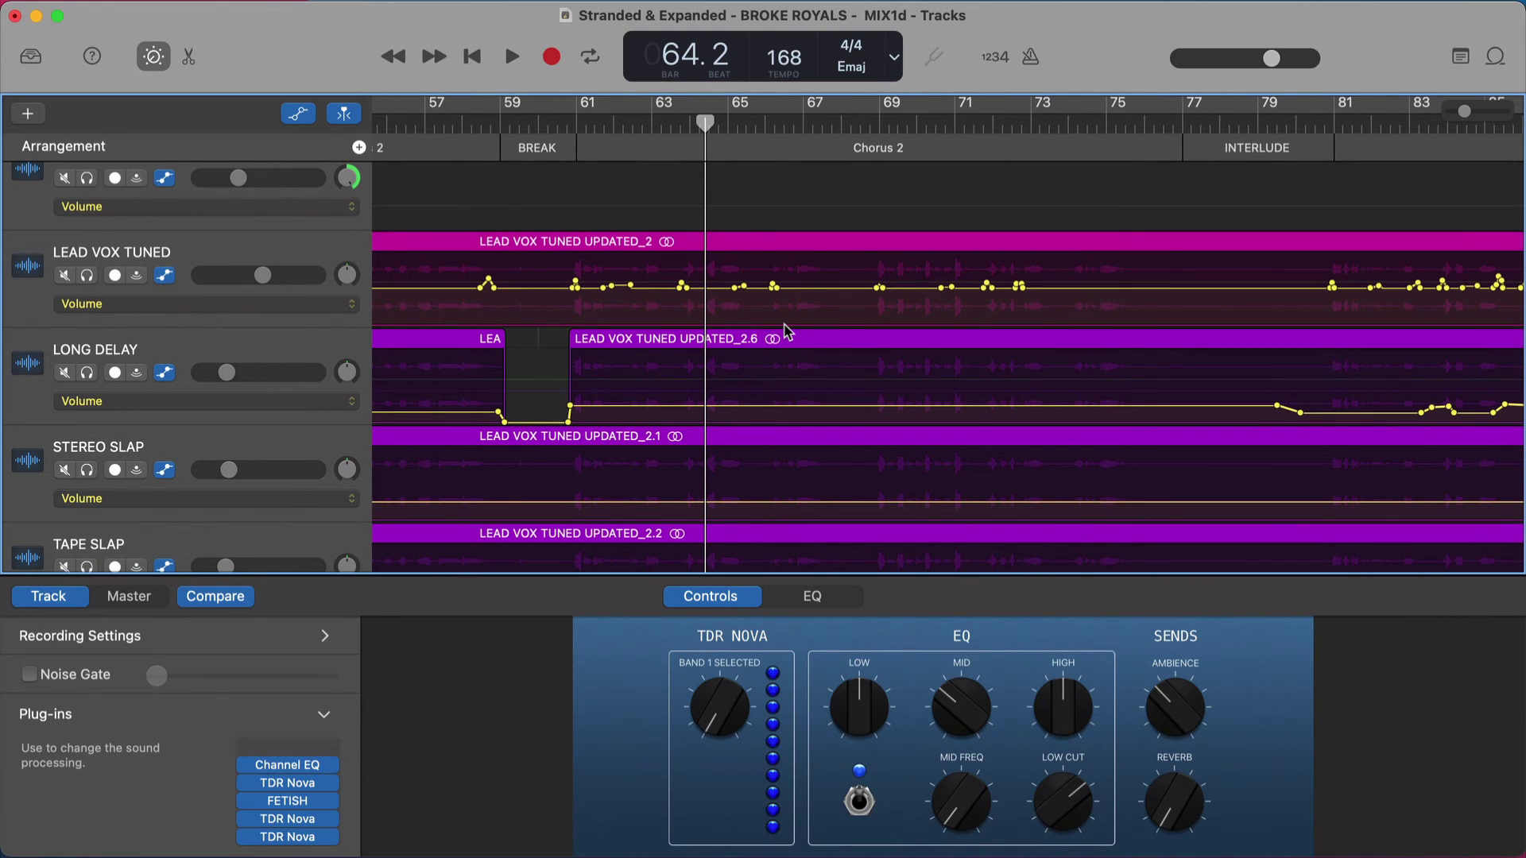
pyautogui.hscroll(15, 785, 332)
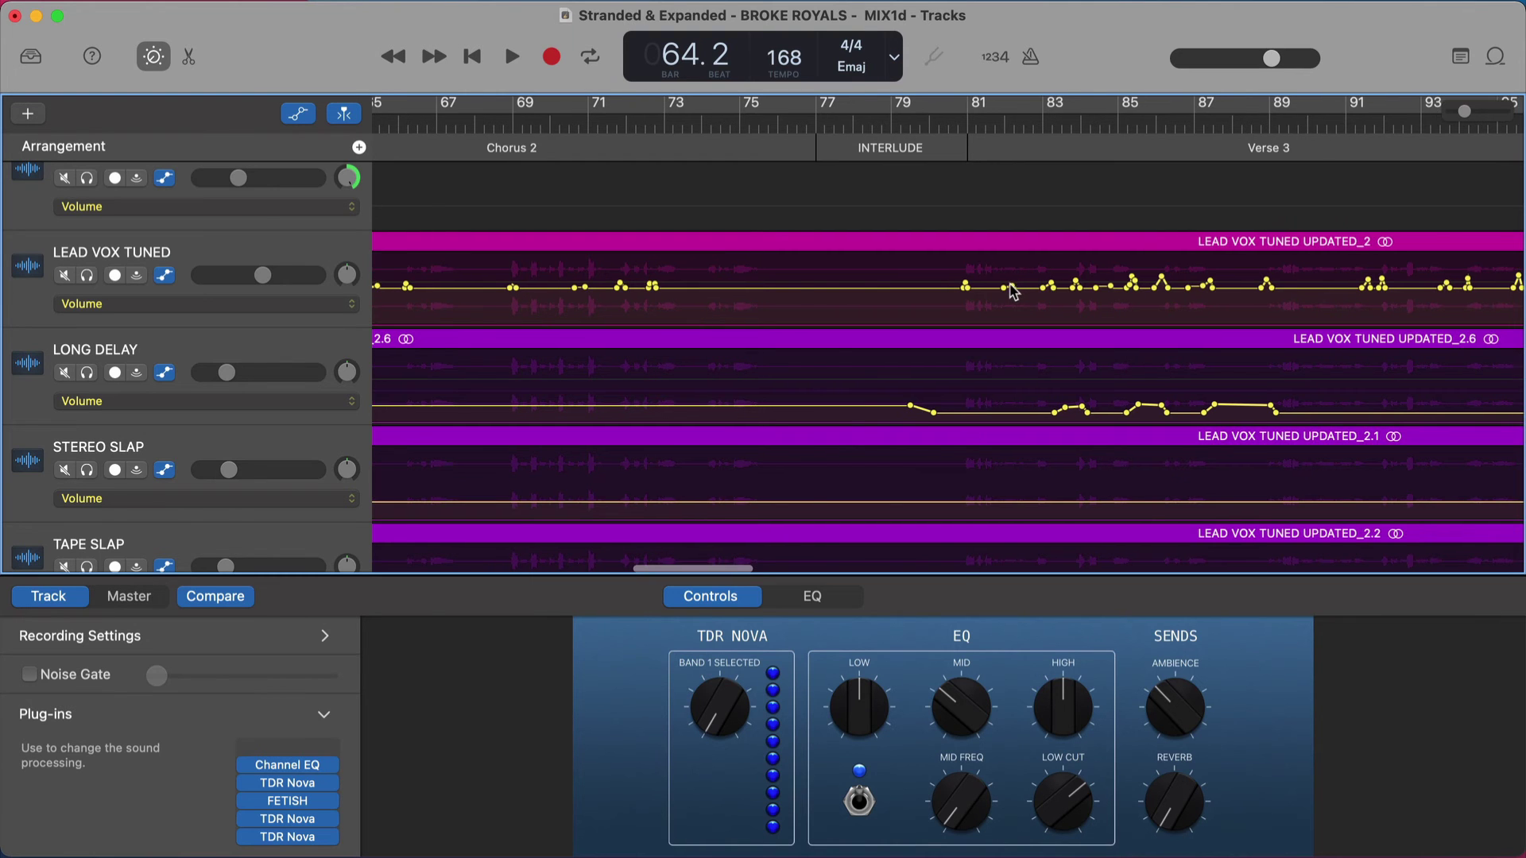
# Examine the volume automation of VOX DBL TUNED, VOX L TUNED and VOX R TUNED across the whole song.
pyautogui.press('super+Left')
pyautogui.scroll(-10, 1016, 291)
pyautogui.scroll(-3, 1013, 291)
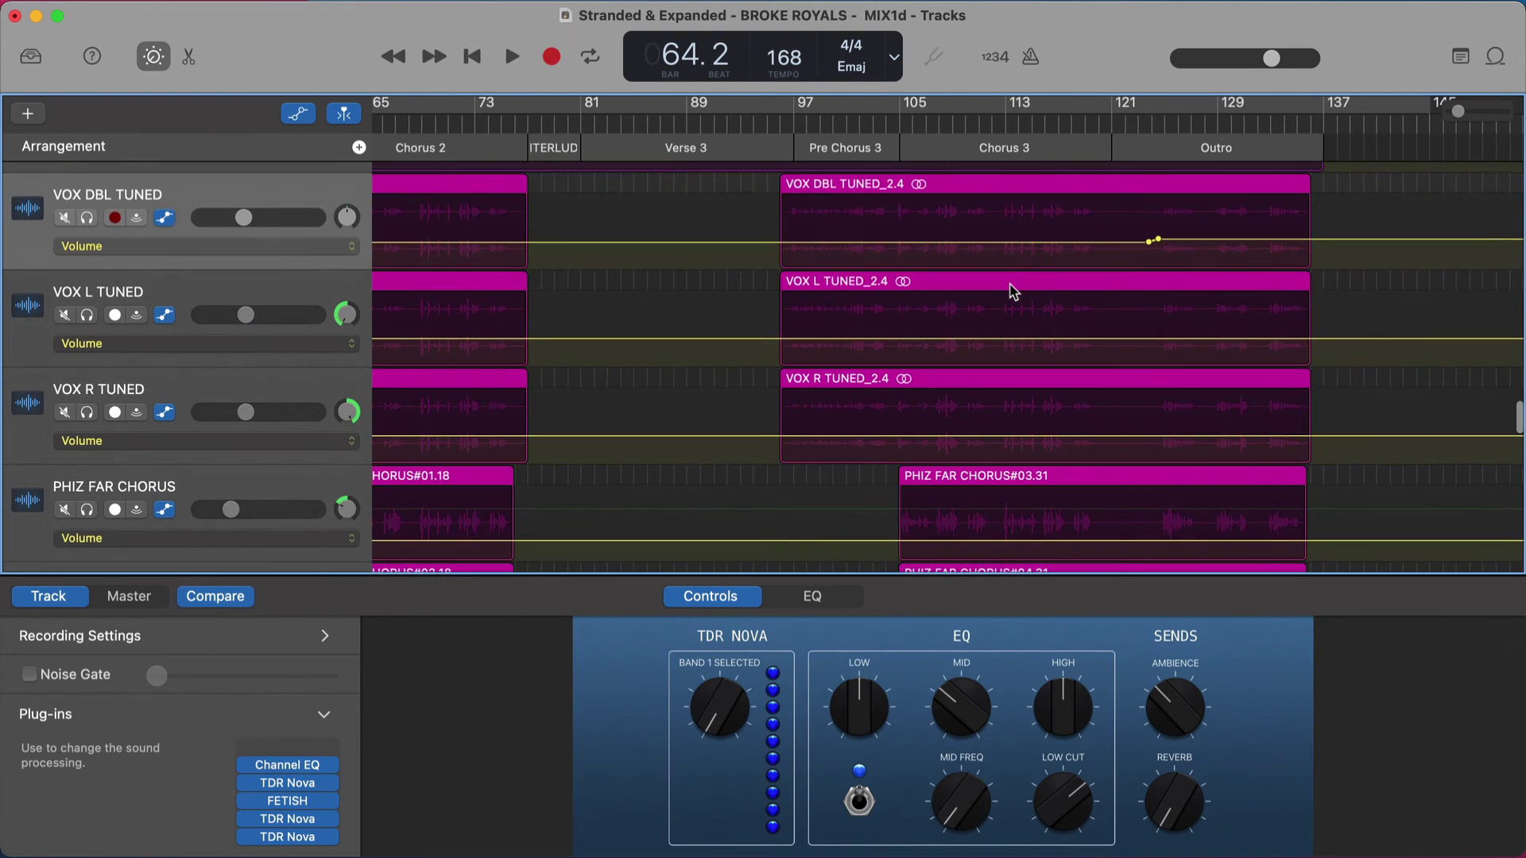
pyautogui.press('super+Left')
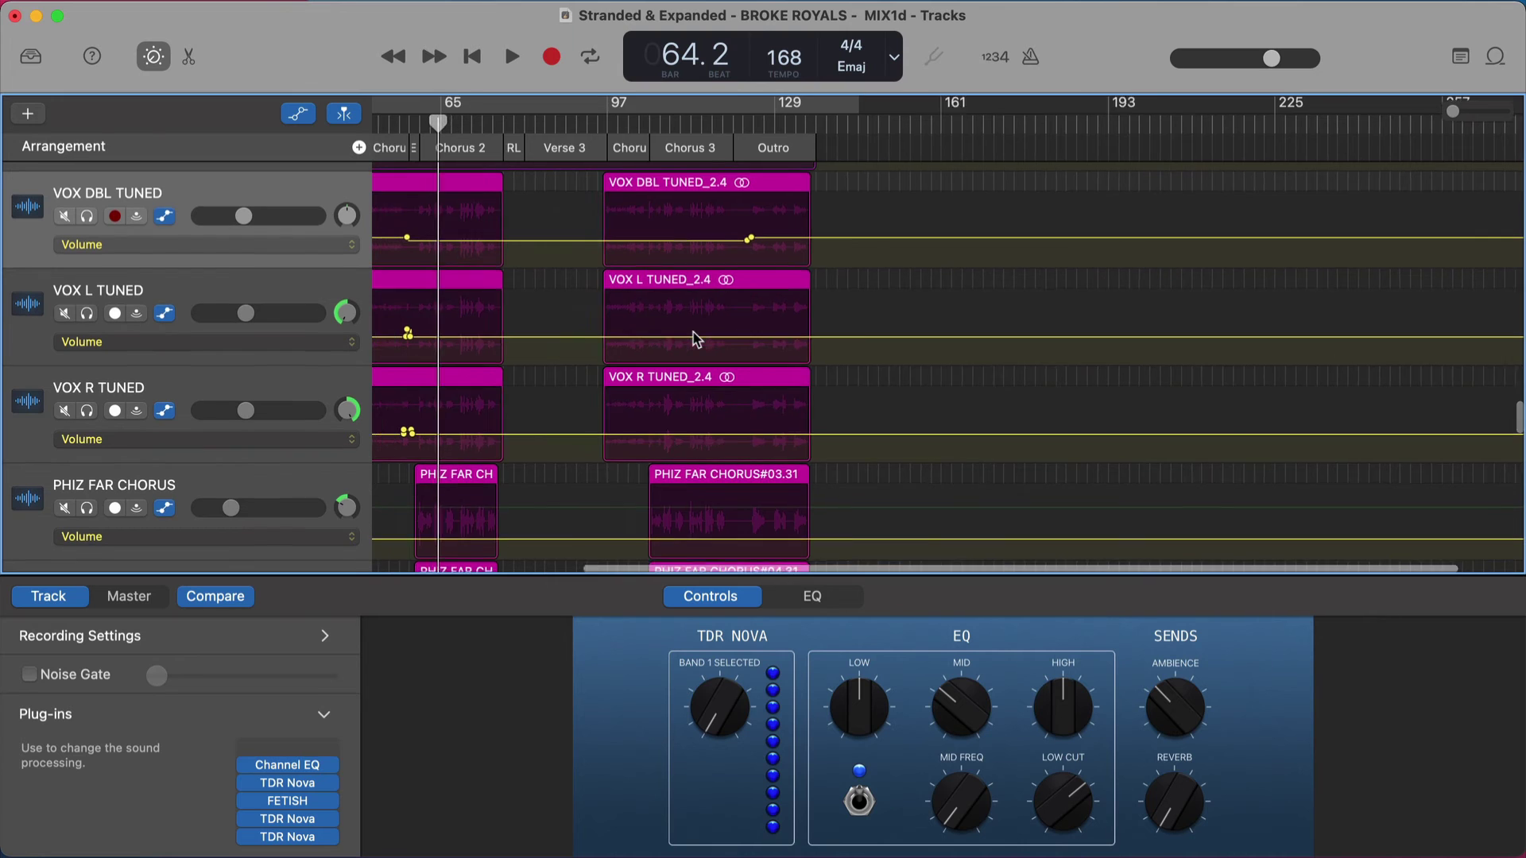
pyautogui.hscroll(-5, 696, 338)
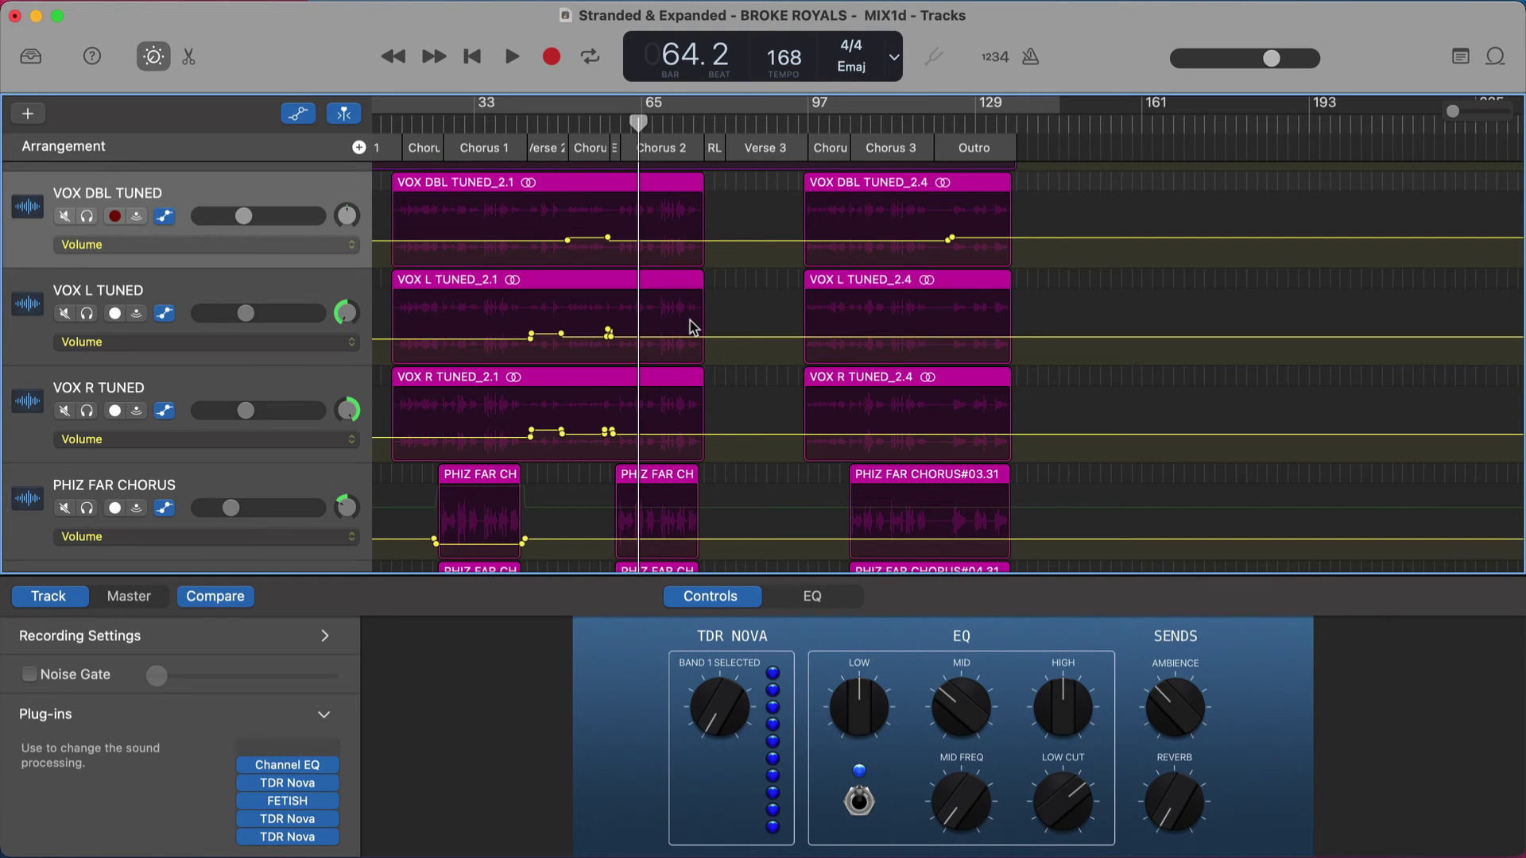
# Hide the track automation and inspect the Channel EQ and TDR Nova plug-ins on VOX DBL TUNED, closing their windows.
pyautogui.press('a')
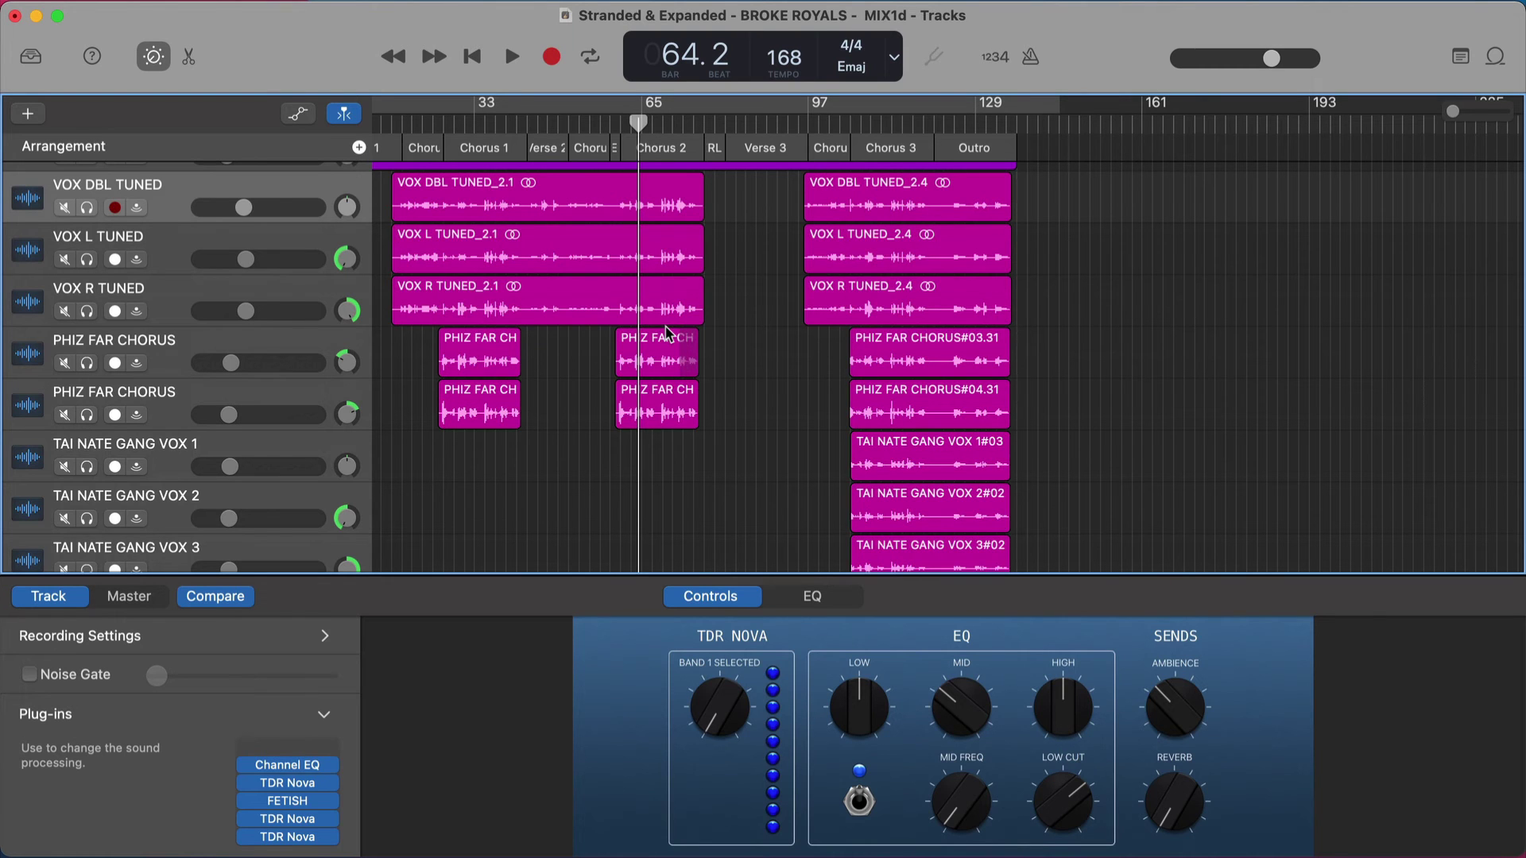
pyautogui.scroll(3, 666, 334)
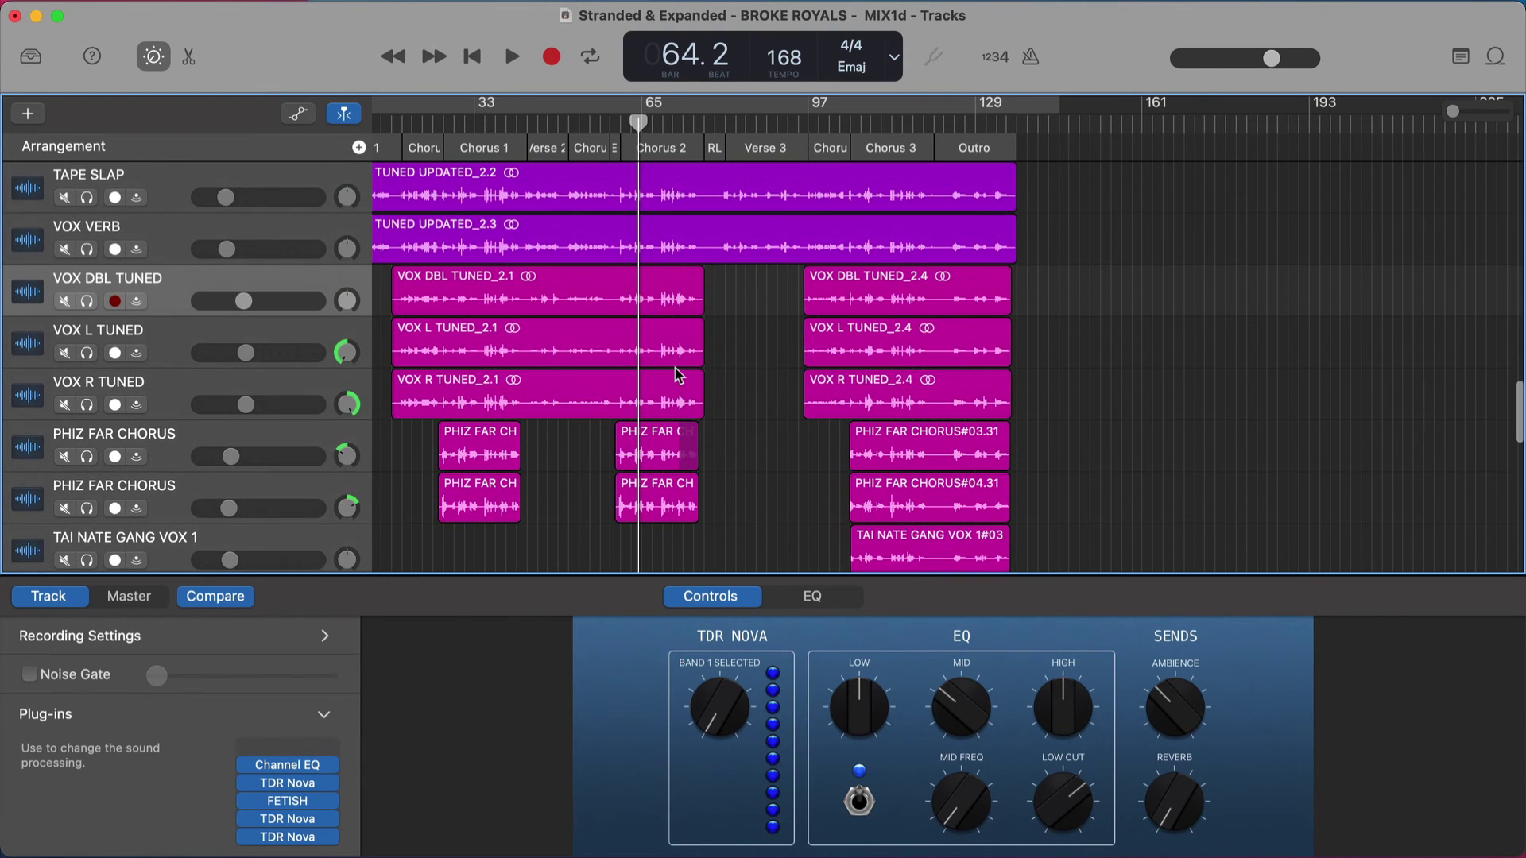
pyautogui.scroll(1, 677, 375)
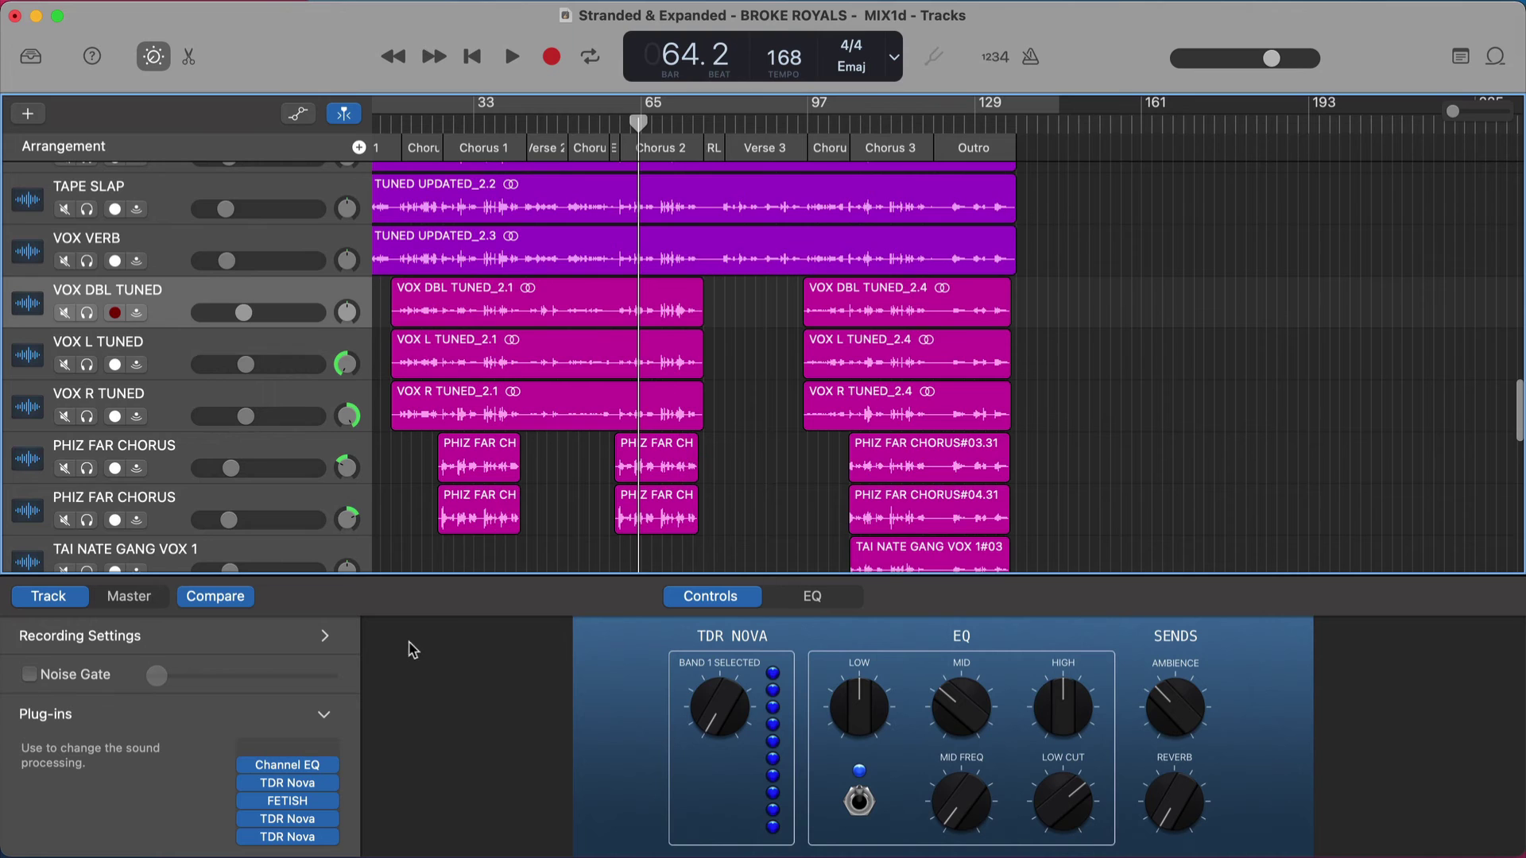
pyautogui.click(300, 767)
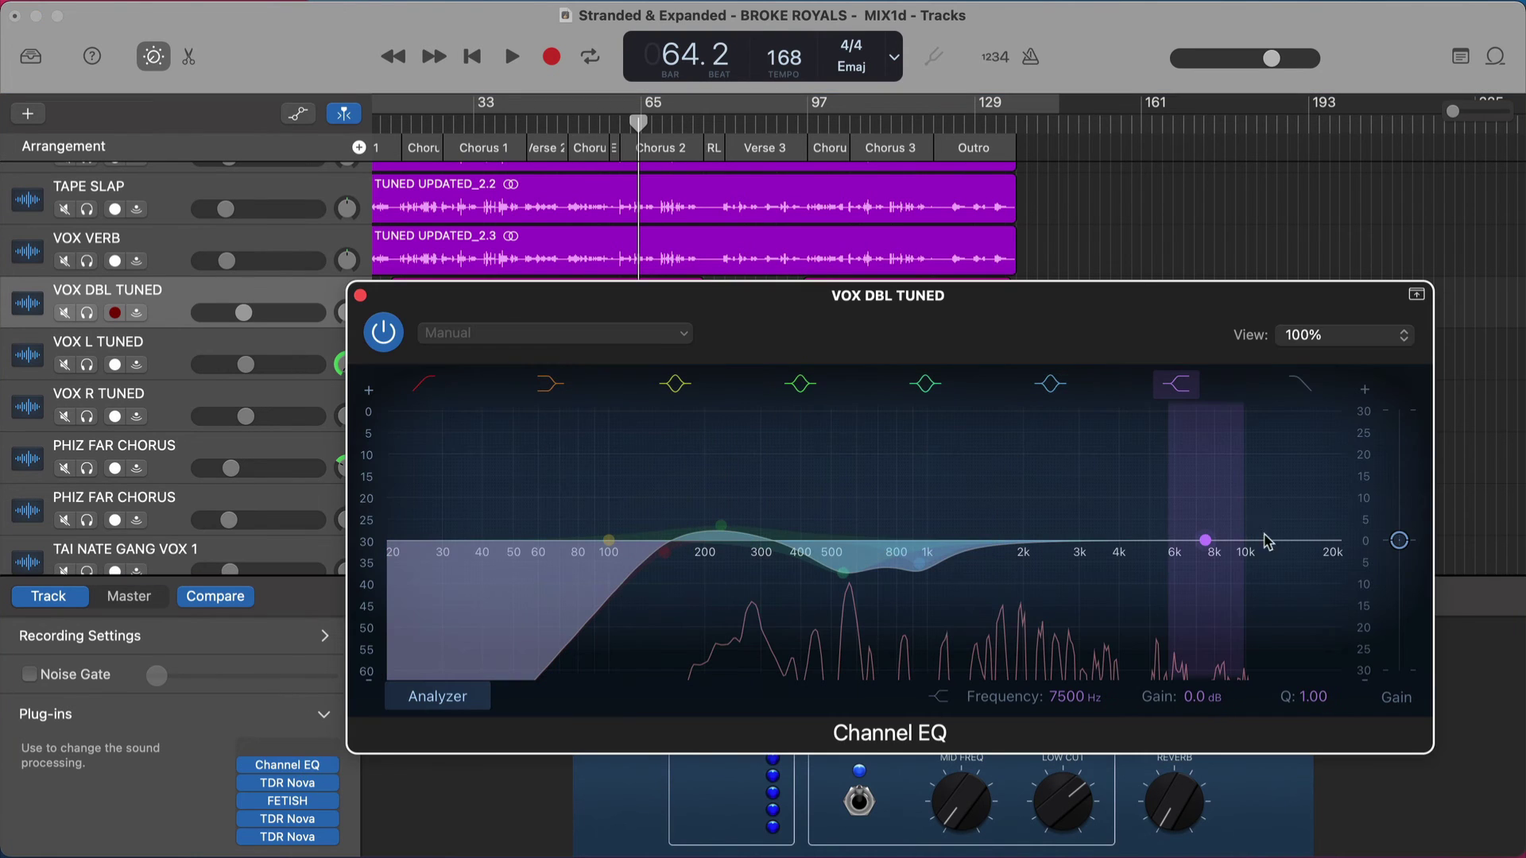
pyautogui.click(360, 295)
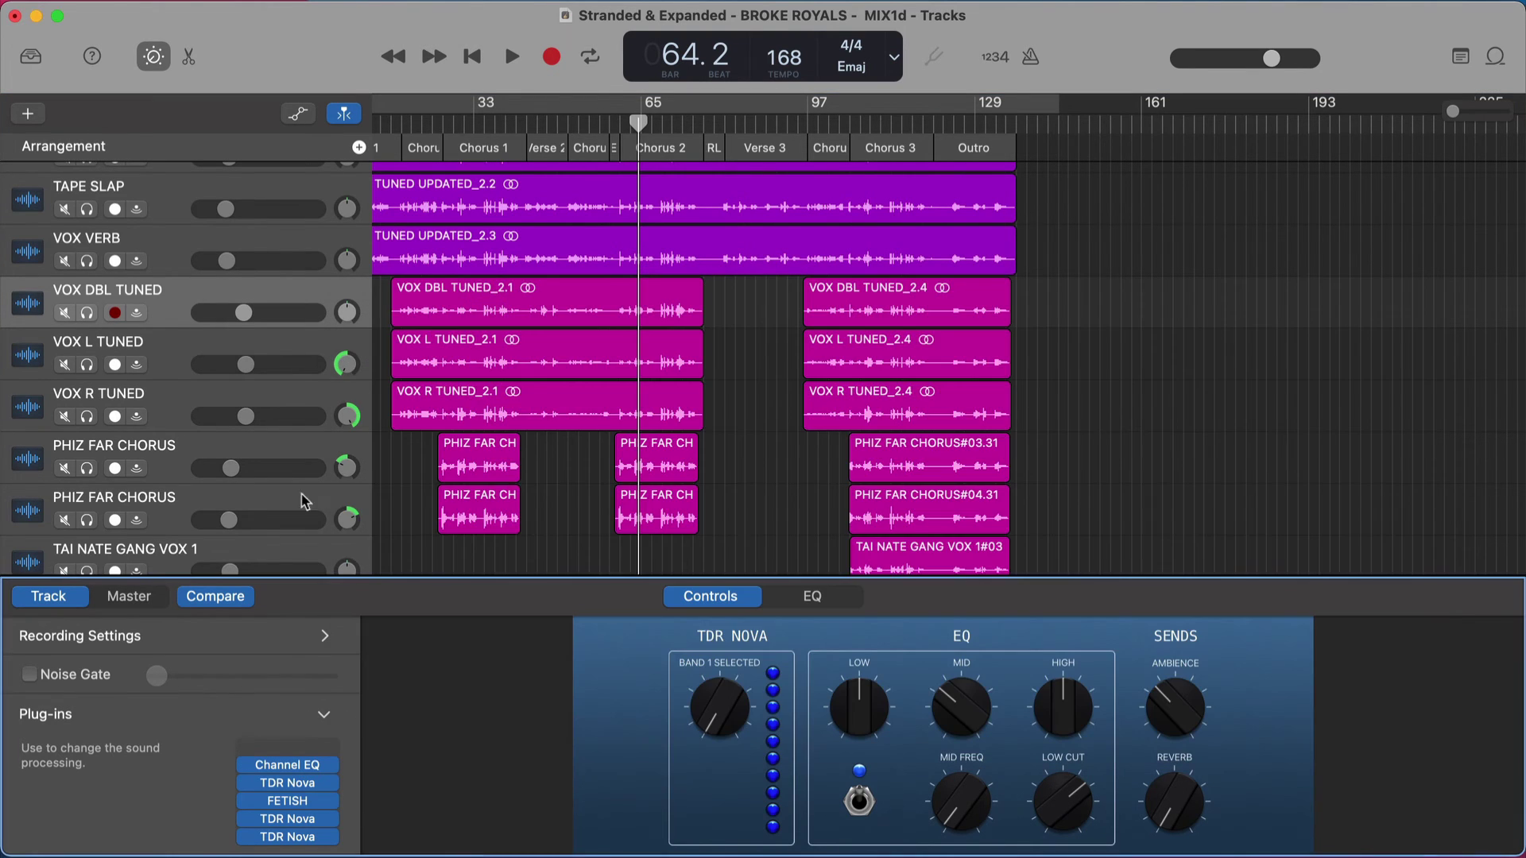
pyautogui.click(293, 784)
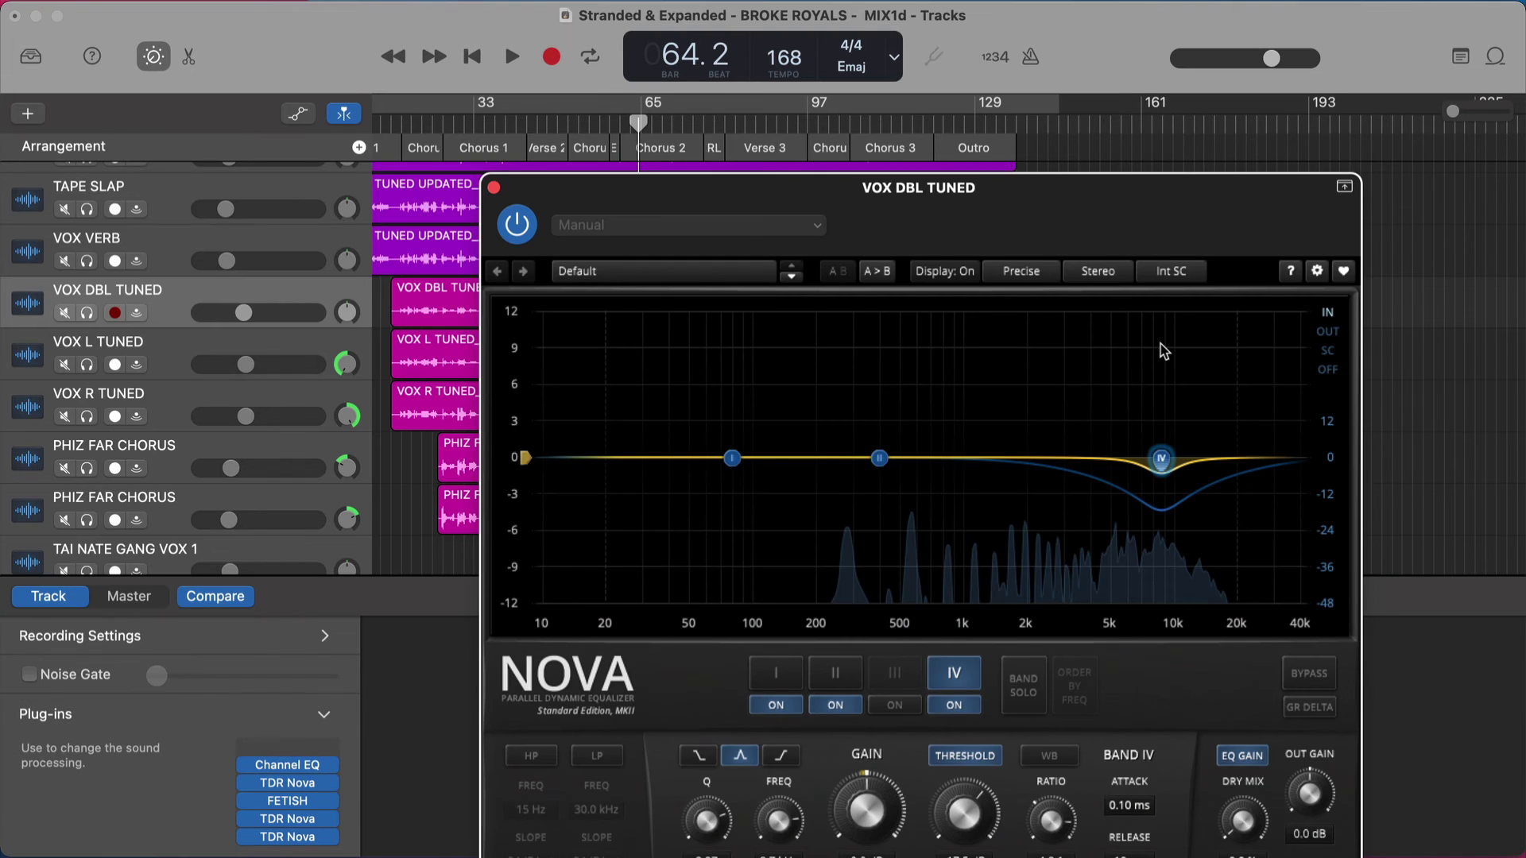
pyautogui.click(302, 826)
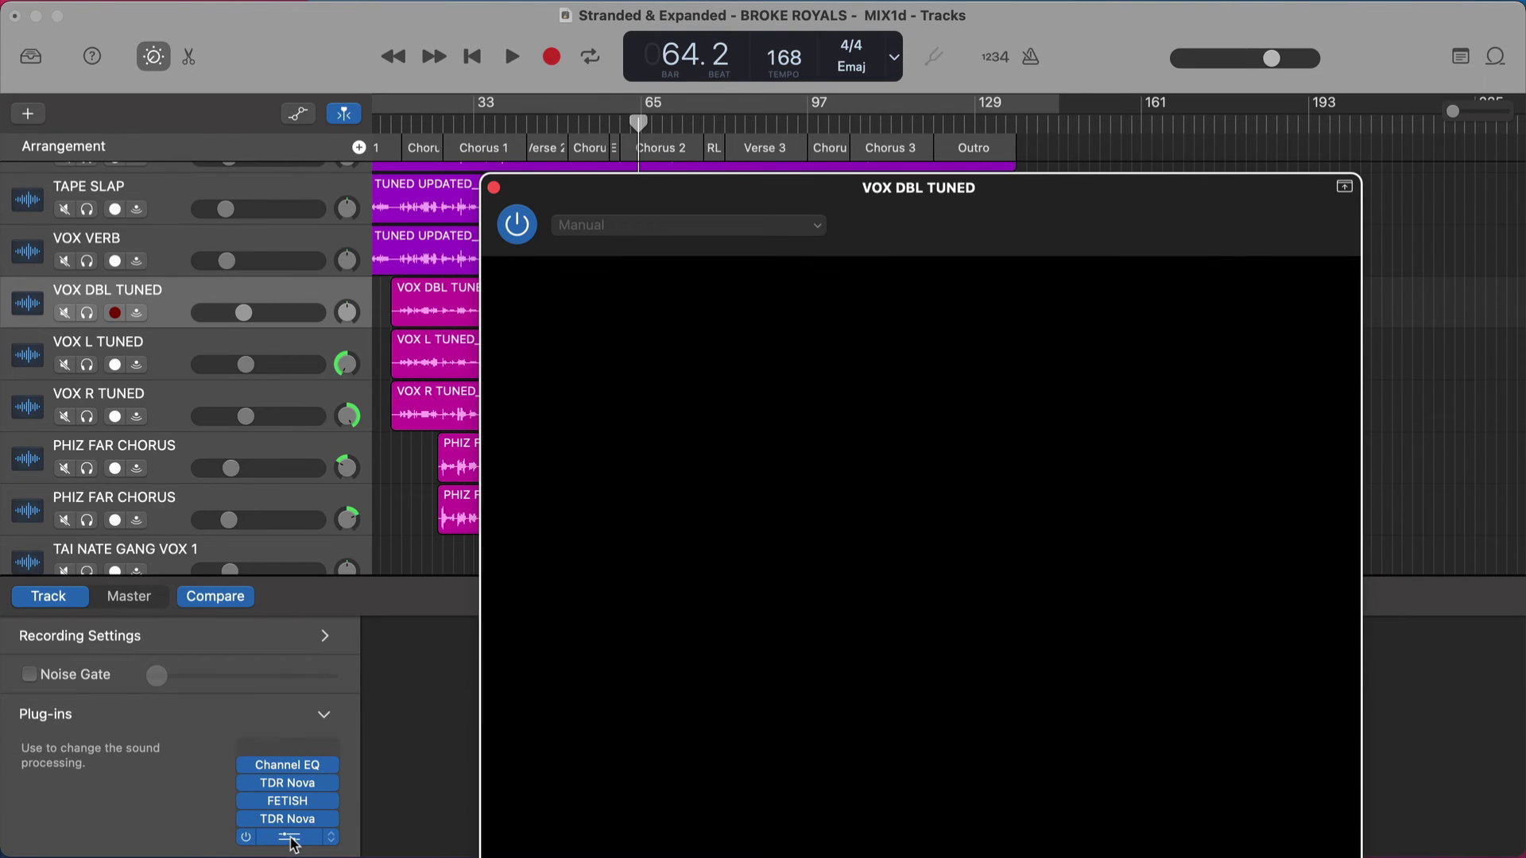
pyautogui.click(493, 187)
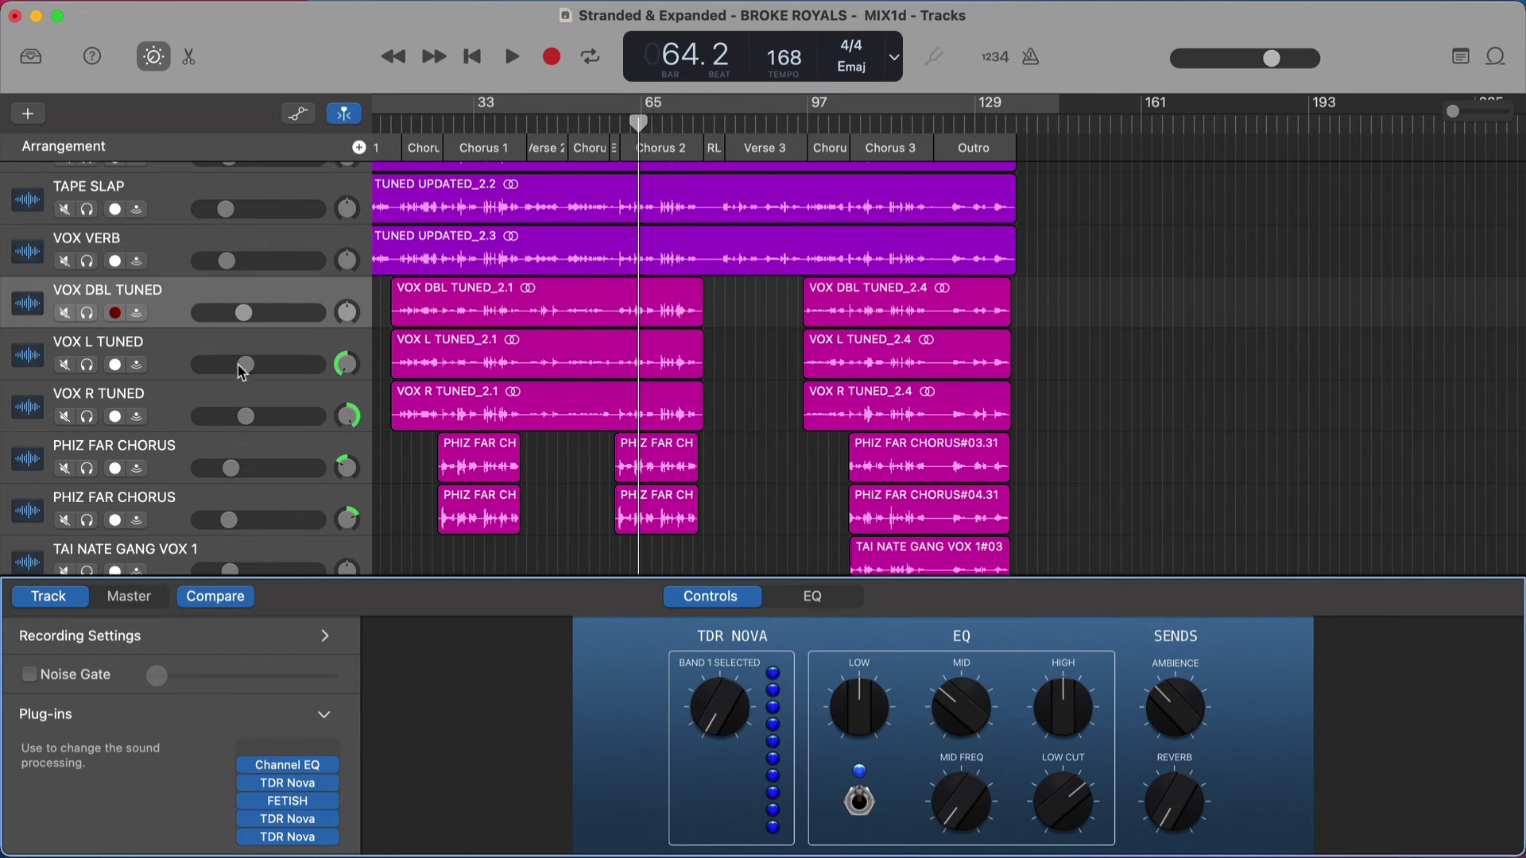
# Look over the gang vocal tracks, inspect the FETISH compressor on VOX DBL TUNED, close it and show the track automation.
pyautogui.scroll(-10, 453, 443)
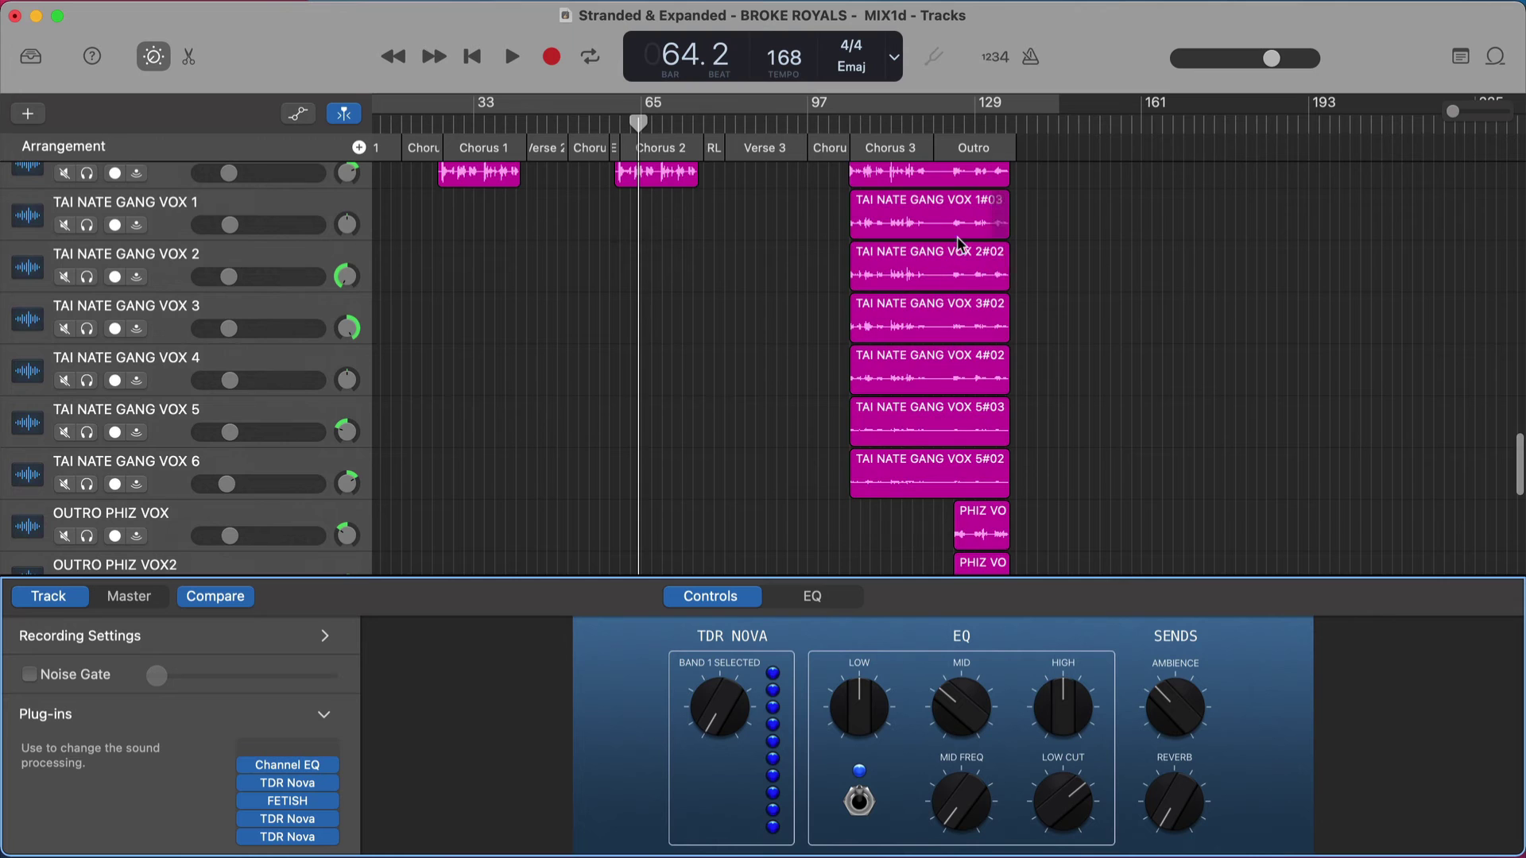
pyautogui.scroll(8, 963, 265)
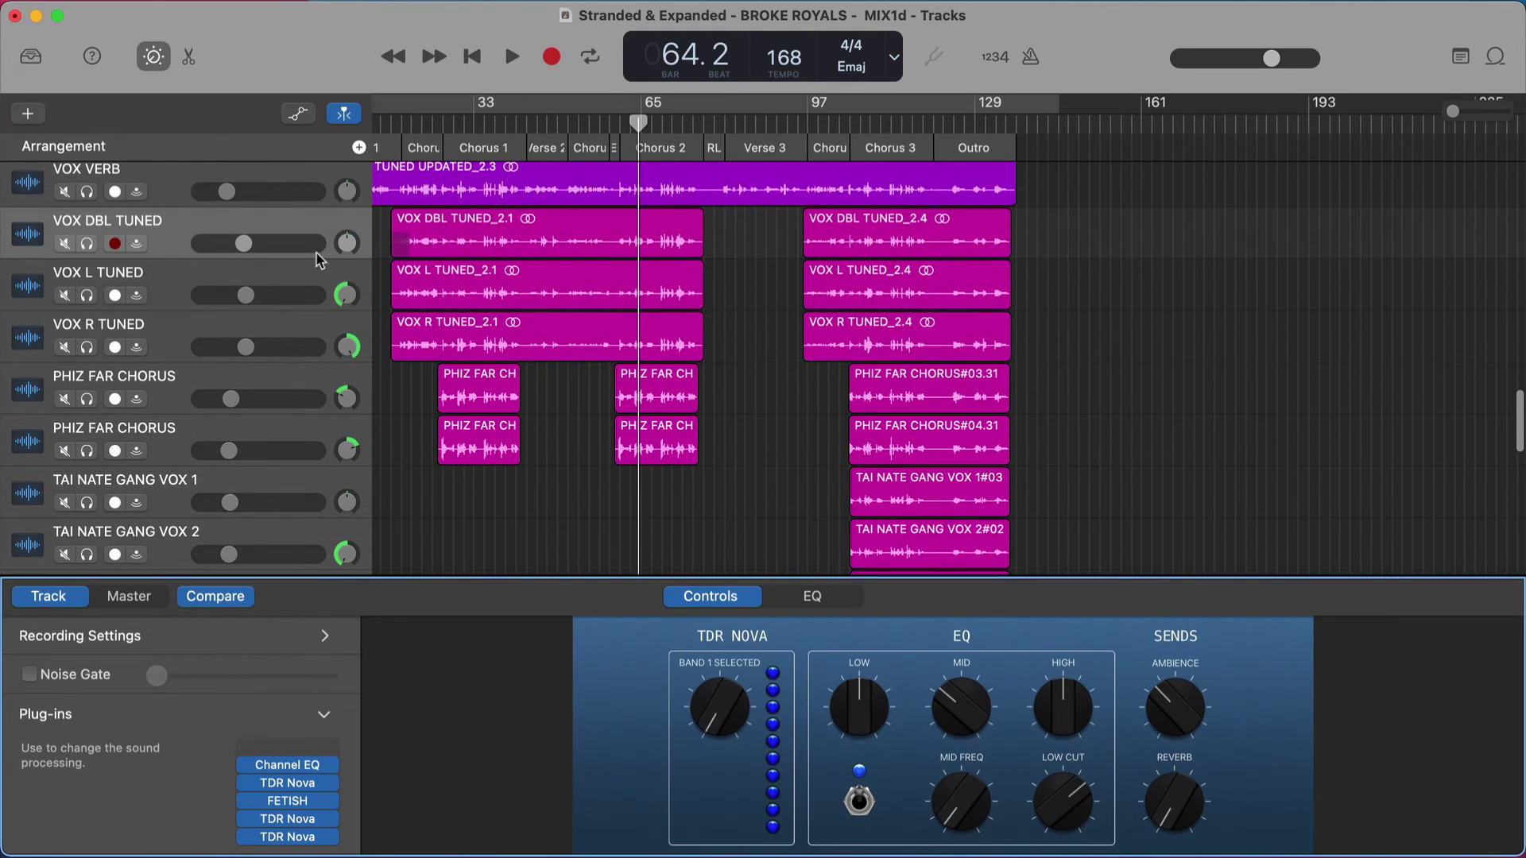
pyautogui.click(282, 801)
pyautogui.moveTo(982, 302); pyautogui.dragTo(944, 283)
pyautogui.moveTo(1033, 390); pyautogui.dragTo(1051, 429)
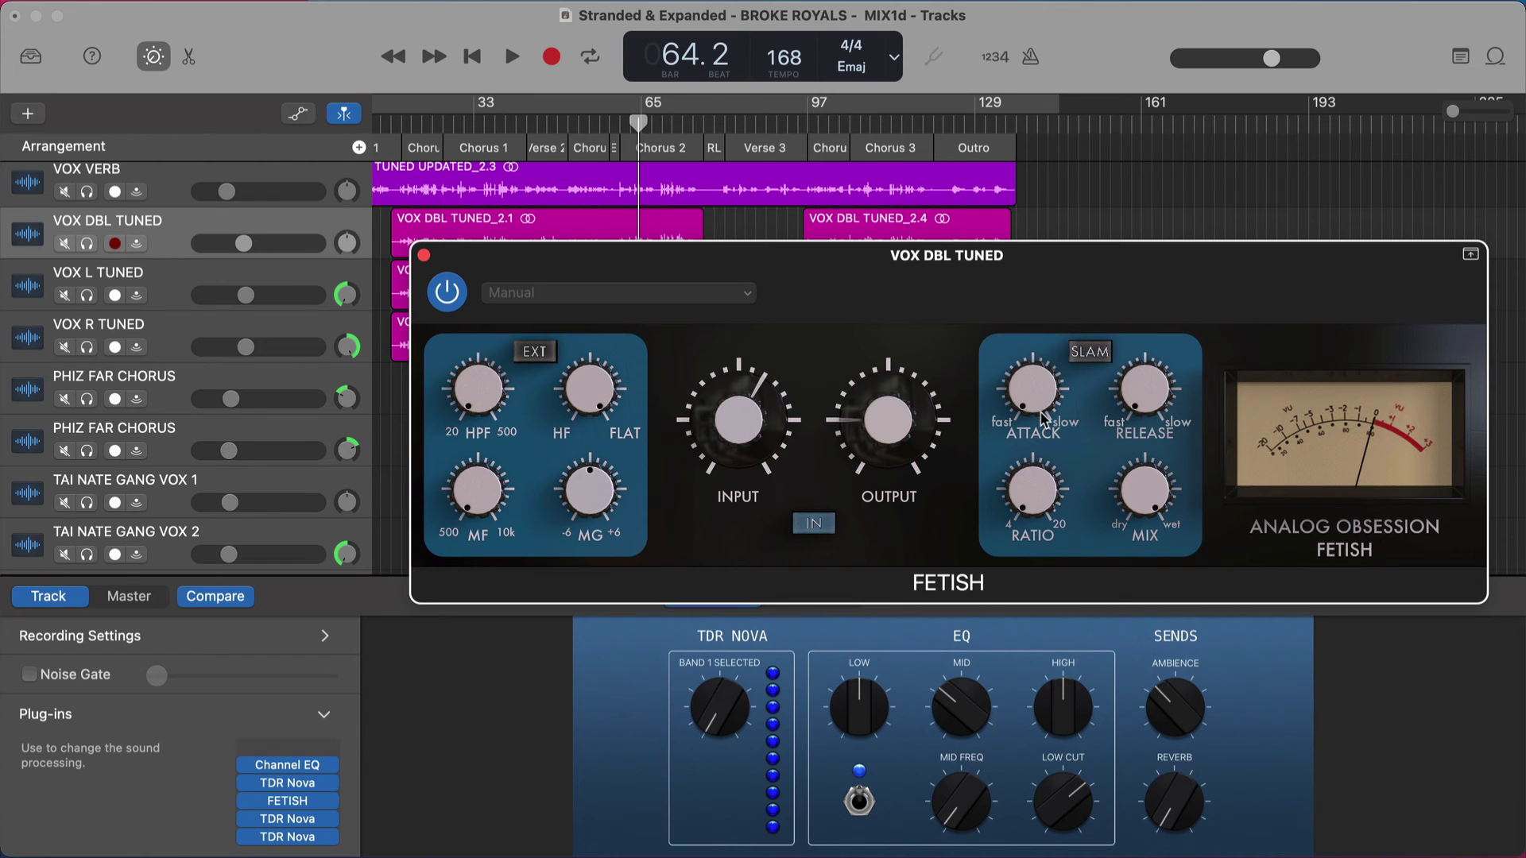
pyautogui.press('super+w')
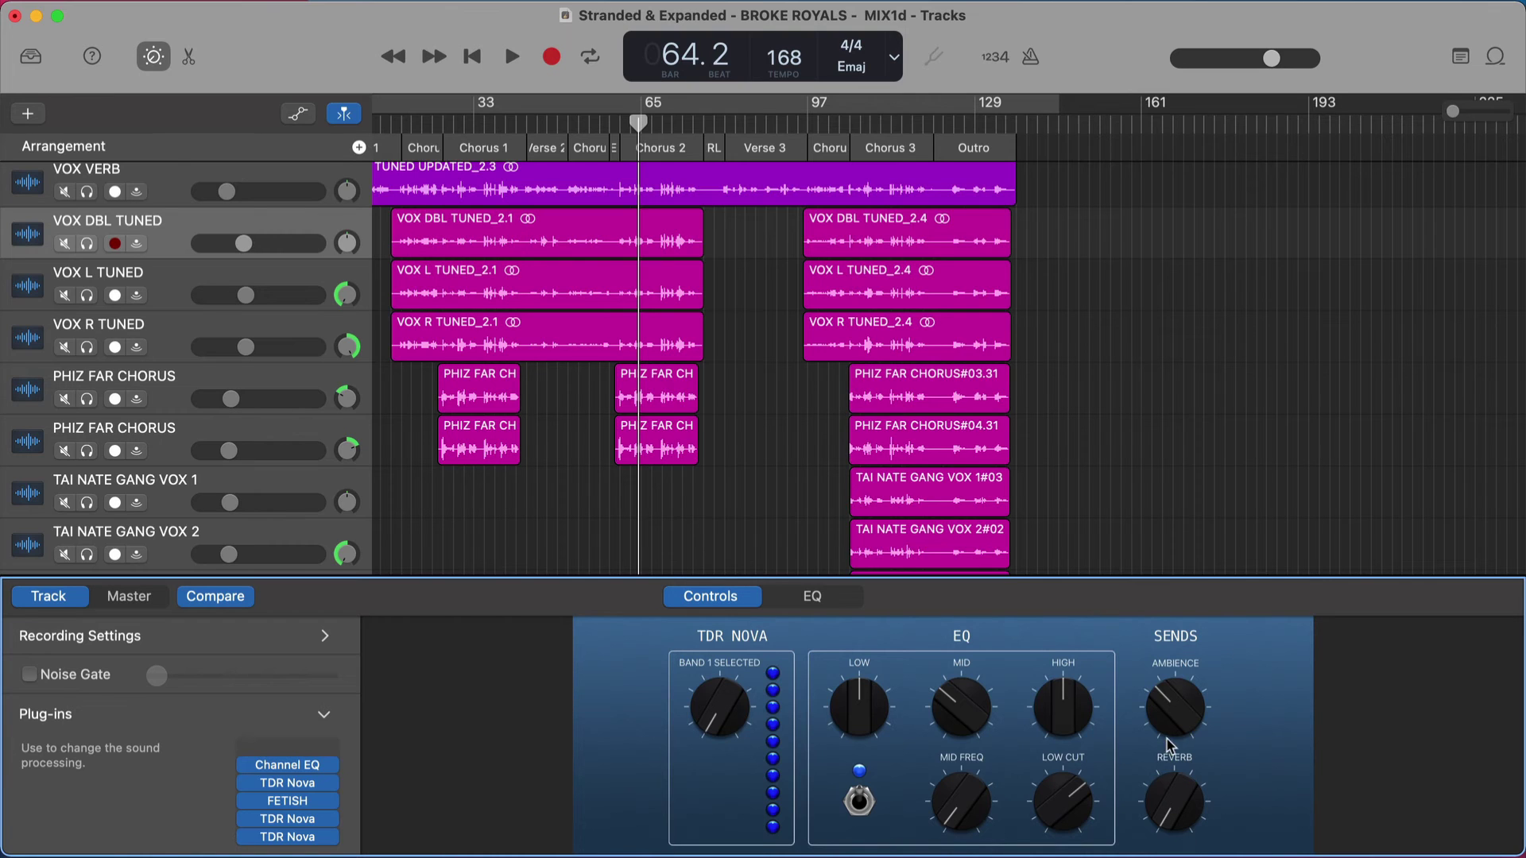
pyautogui.press('a')
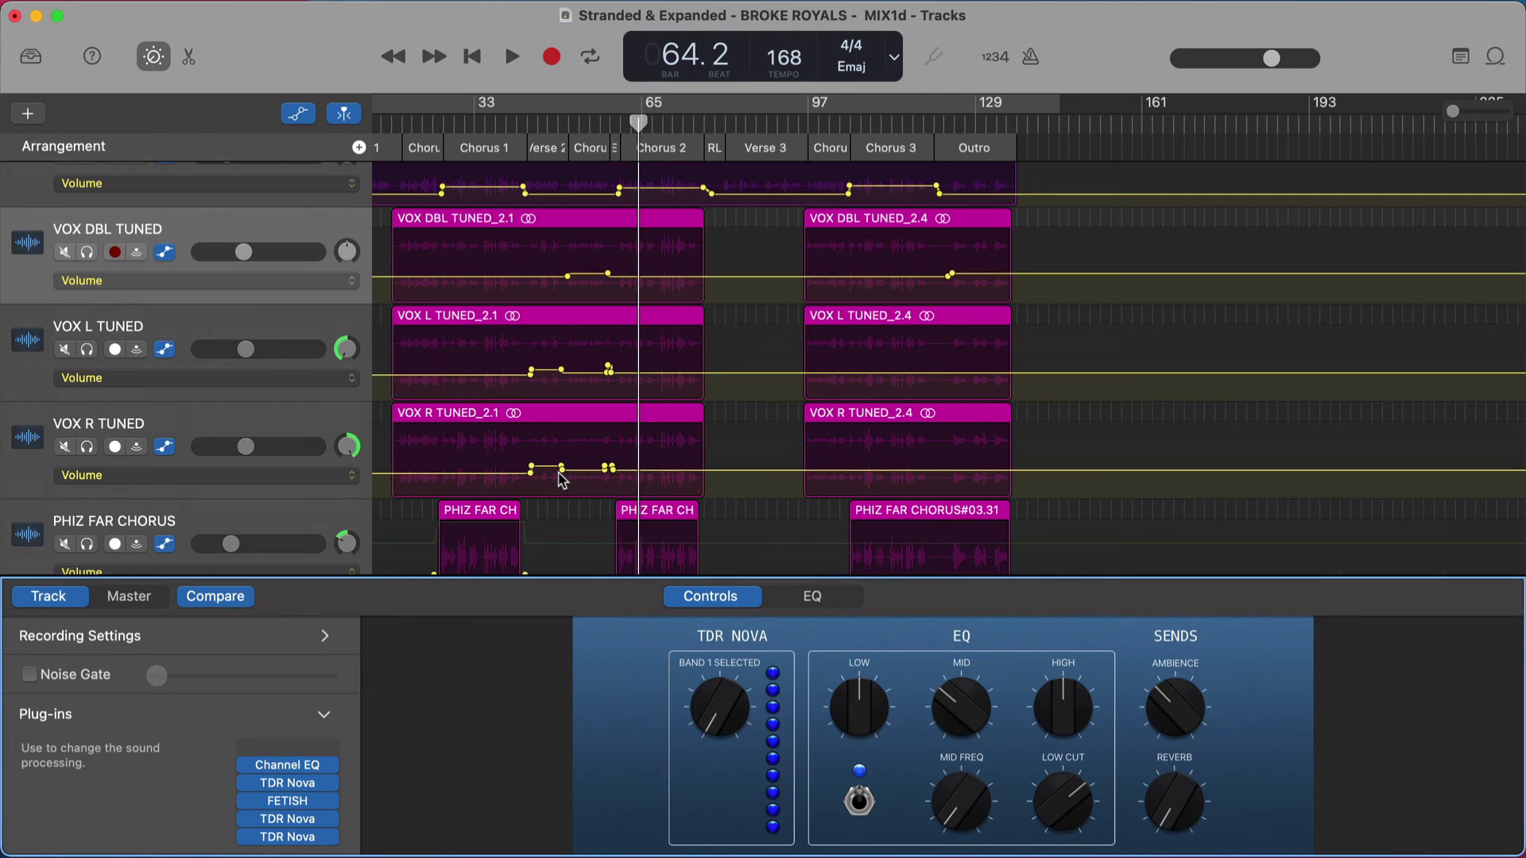